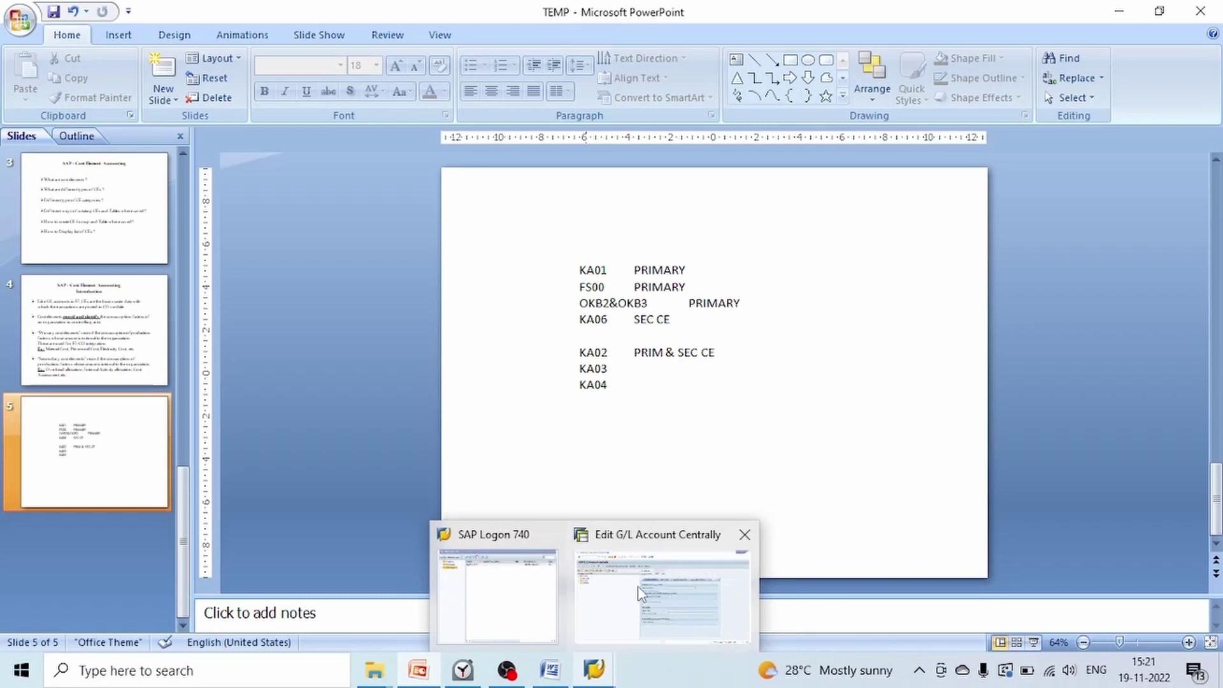
Switch to the SAP G/L account window and copy the RENT NEW expense account as new G/L account 4020 in company code 2RCB
{"action": "left_click", "coordinate": [636, 585]}
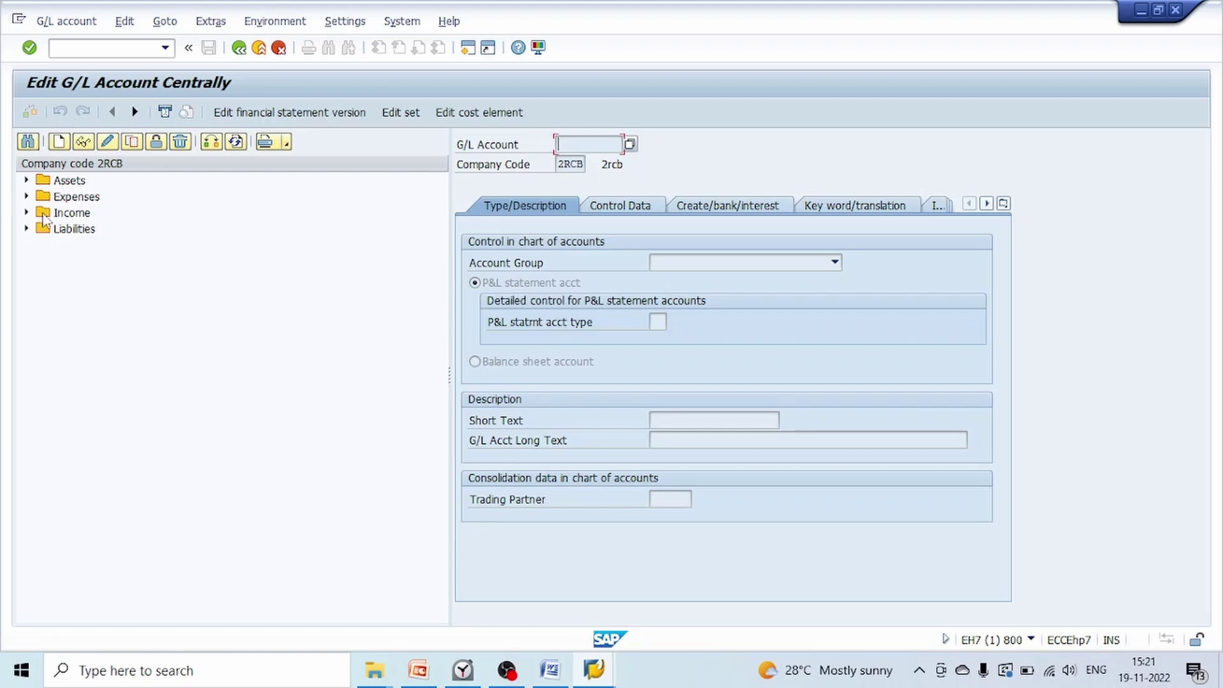
{"action": "left_click", "coordinate": [27, 196]}
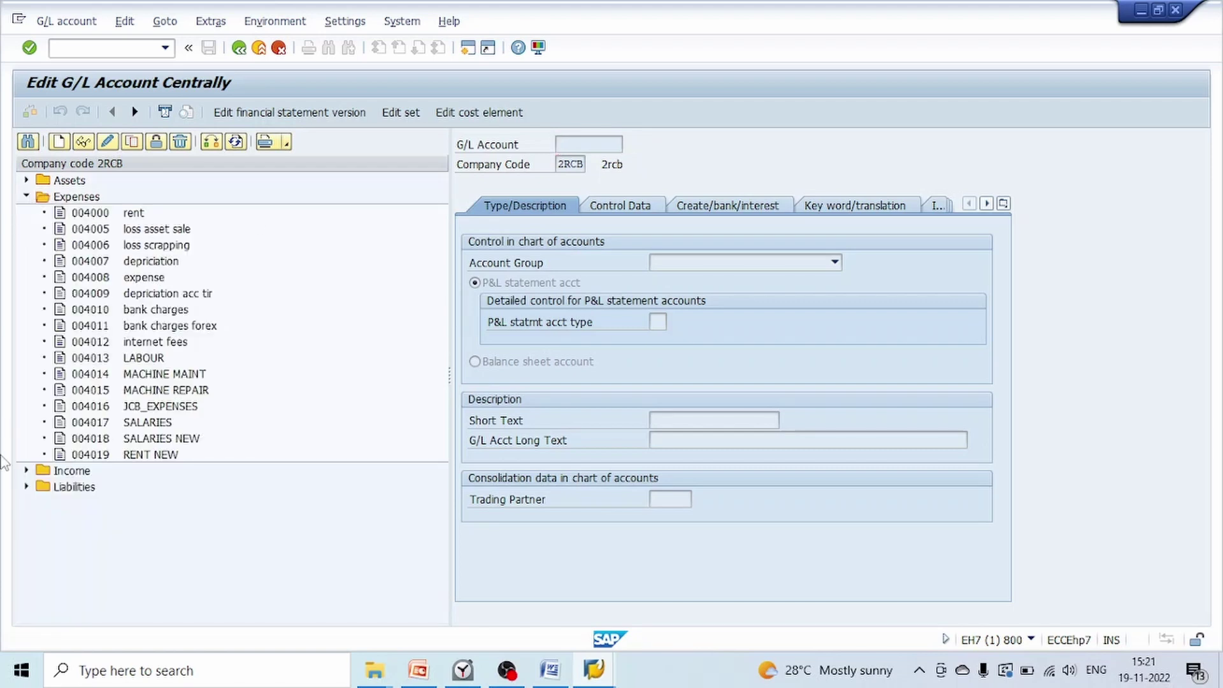
{"action": "left_click", "coordinate": [97, 460]}
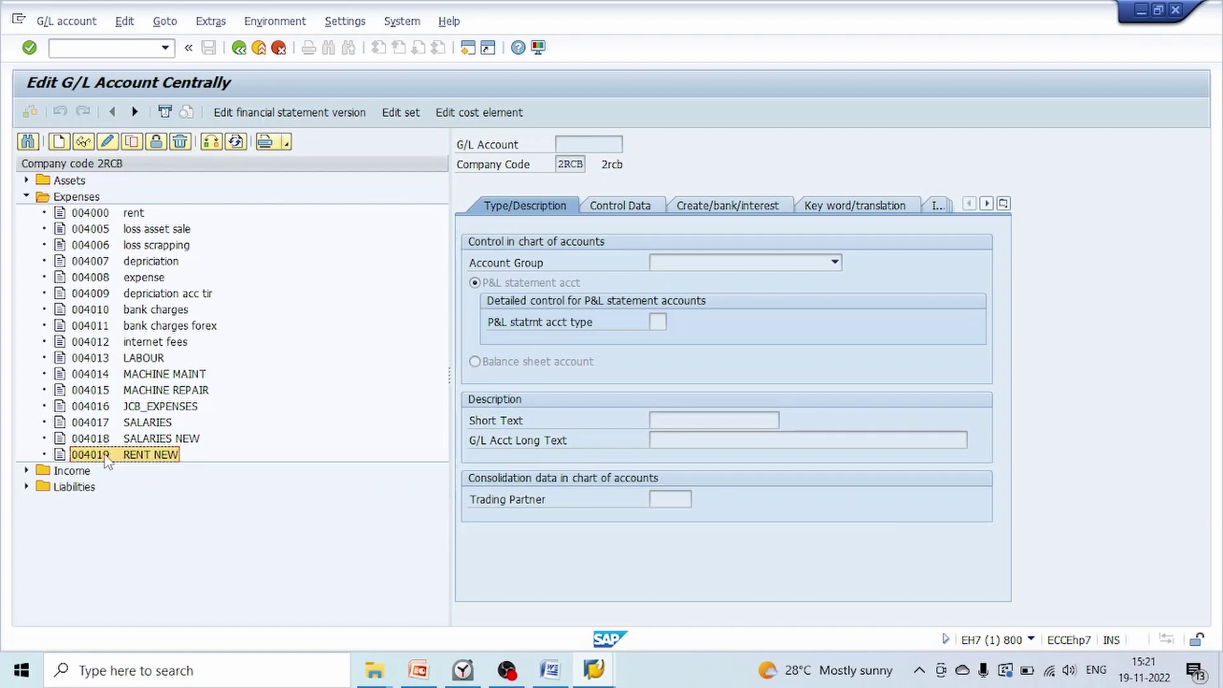
{"action": "left_click", "coordinate": [132, 142]}
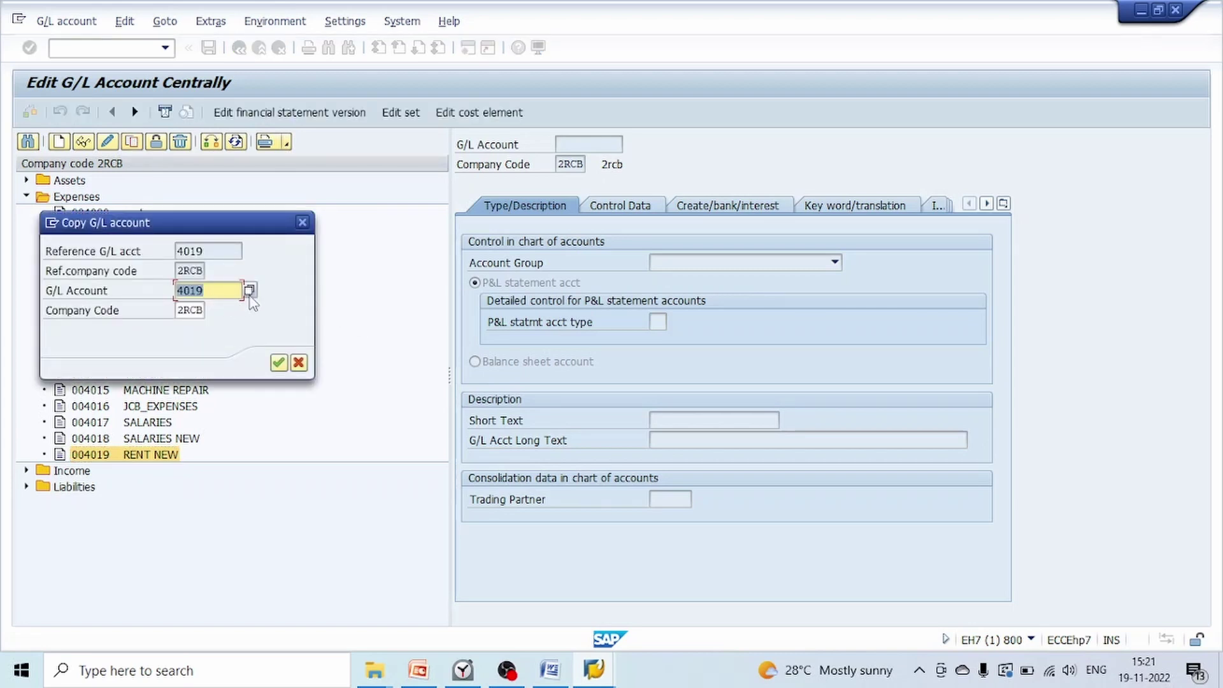
{"action": "type", "text": "4020"}
{"action": "left_click", "coordinate": [278, 363]}
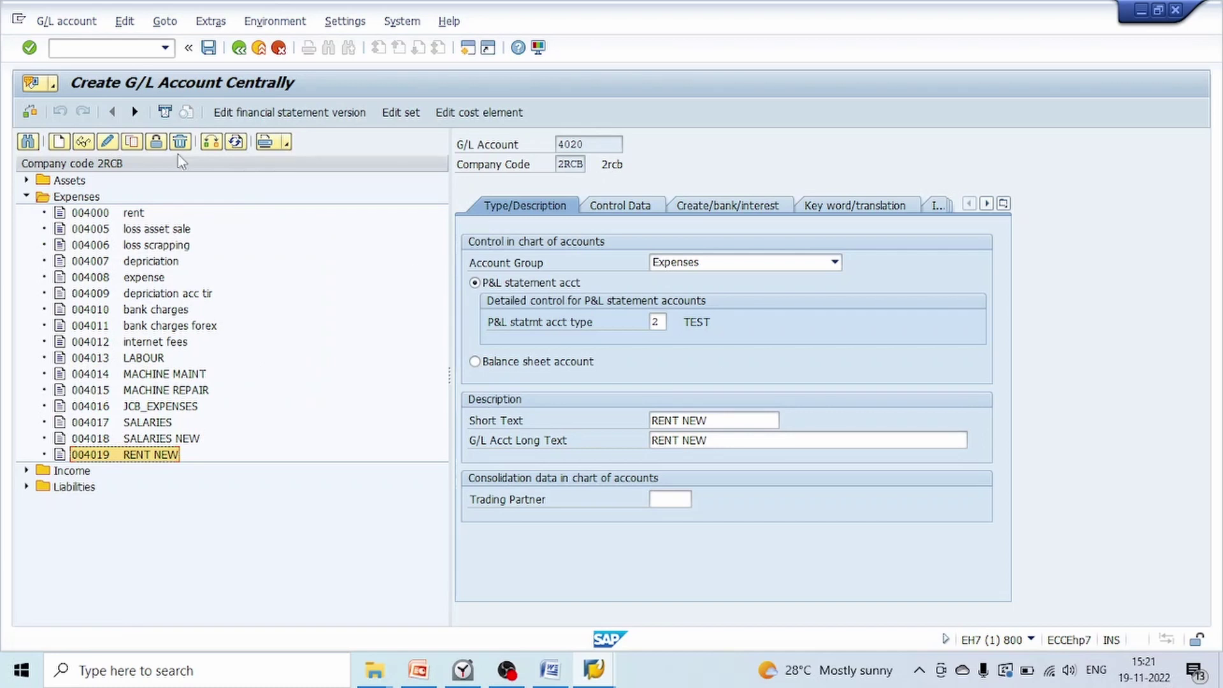
Set the short text and G/L account long text of account 4020 to TESTFING CE and save the account
{"action": "left_click", "coordinate": [732, 426]}
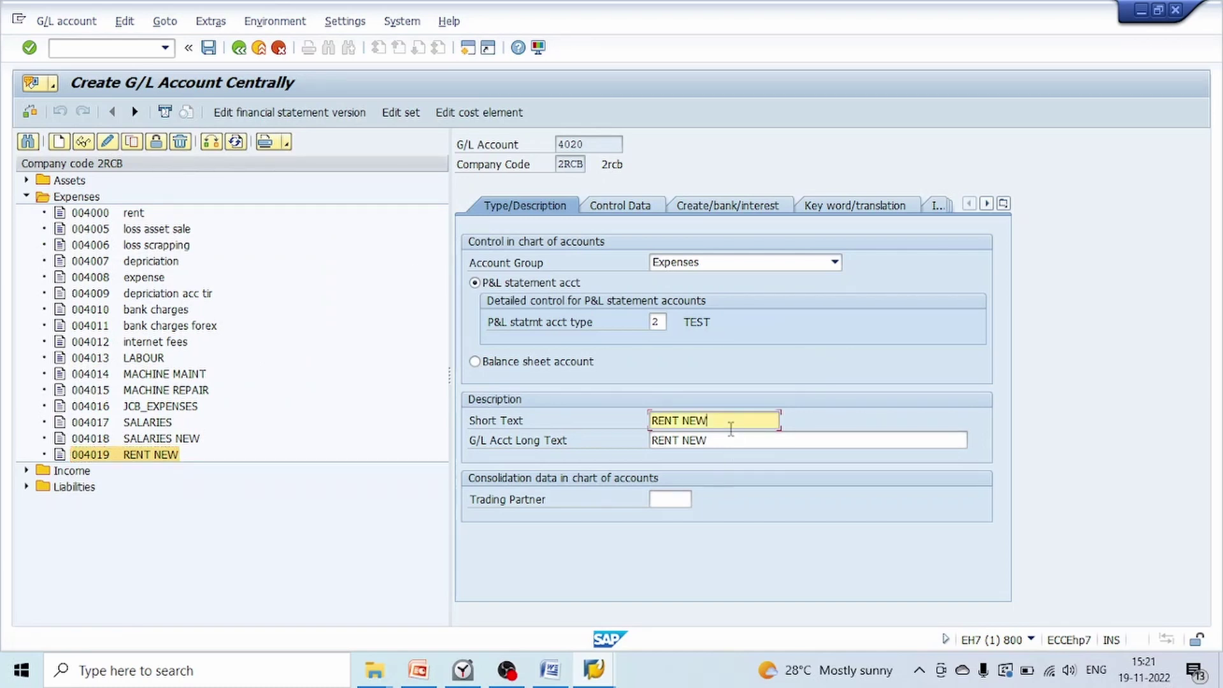
{"action": "key", "text": "BackSpace"}
{"action": "key", "text": "BackSpace"}
{"action": "key", "text": "BackSpace"}
{"action": "key", "text": "BackSpace"}
{"action": "key", "text": "BackSpace"}
{"action": "key", "text": "BackSpace"}
{"action": "key", "text": "Tab"}
{"action": "key", "text": "shift+Tab"}
{"action": "key", "text": "Tab"}
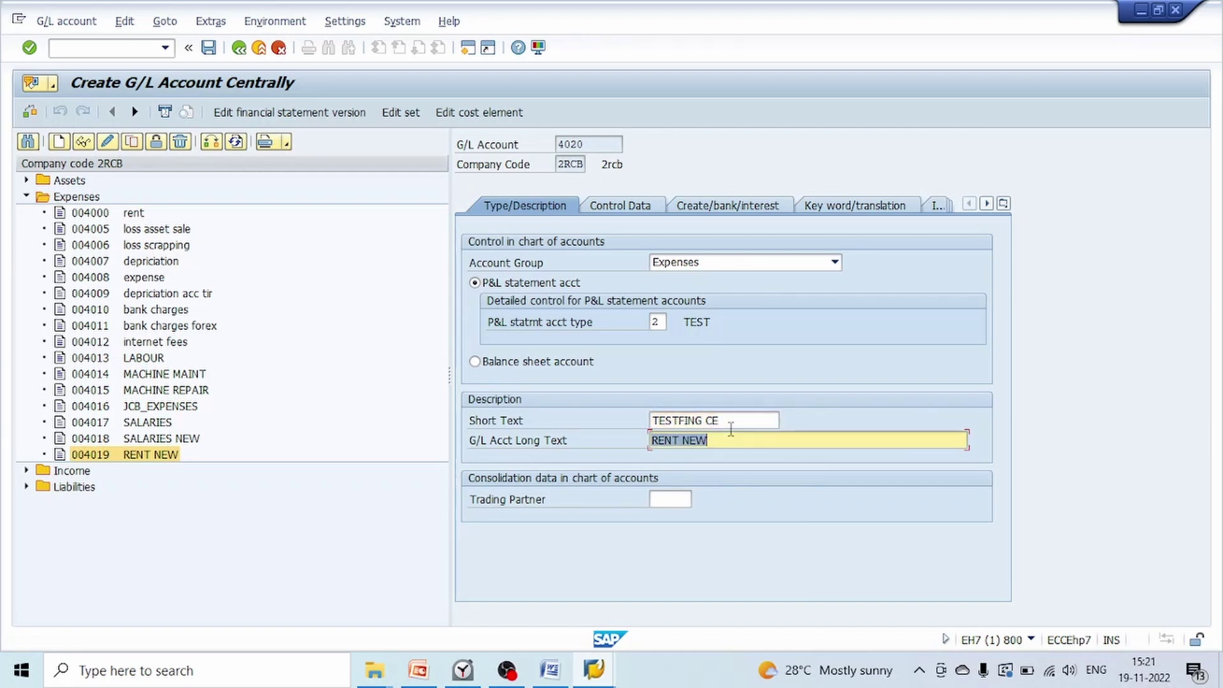
{"action": "type", "text": "TESTFING CE"}
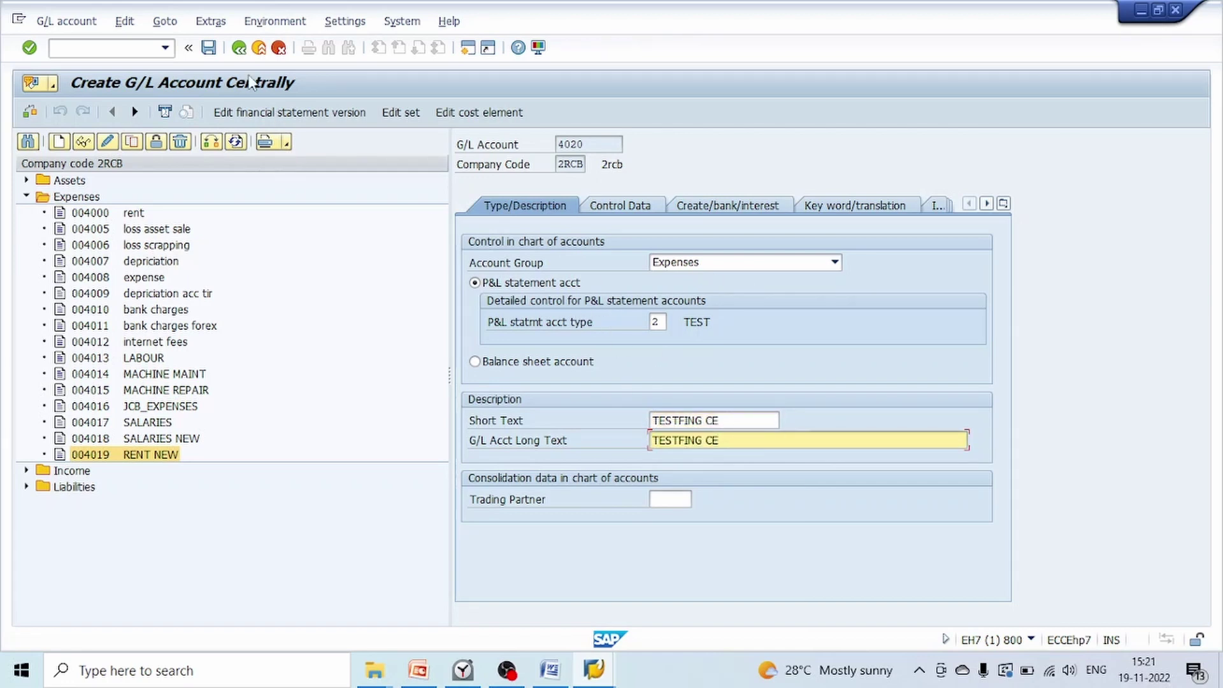
{"action": "left_click", "coordinate": [209, 47]}
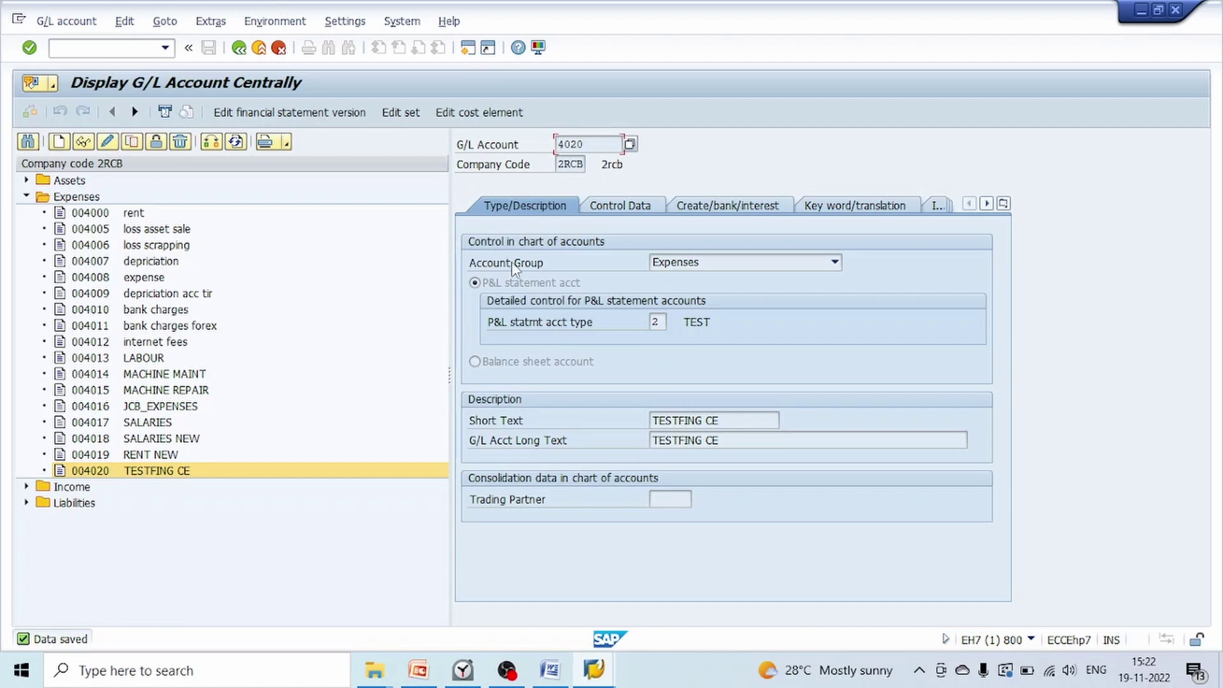
Start creating a cost element from G/L account 4020 with validity starting 01.01.2022
{"action": "left_click", "coordinate": [476, 118]}
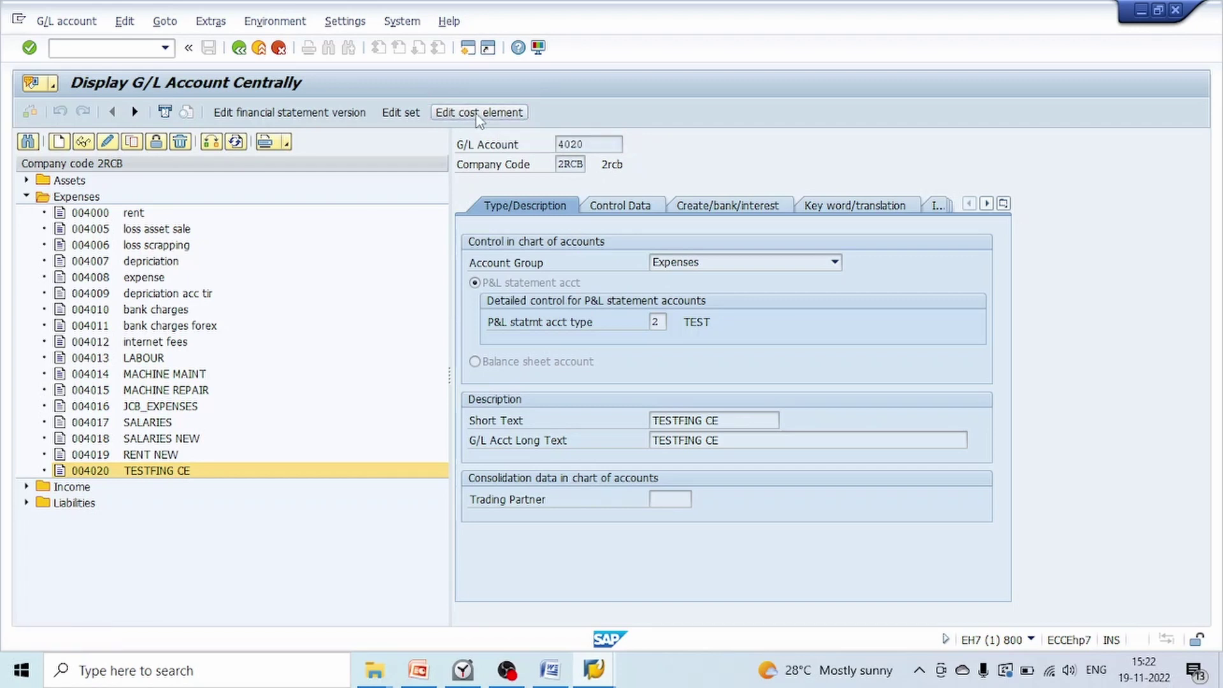
{"action": "left_click", "coordinate": [180, 204]}
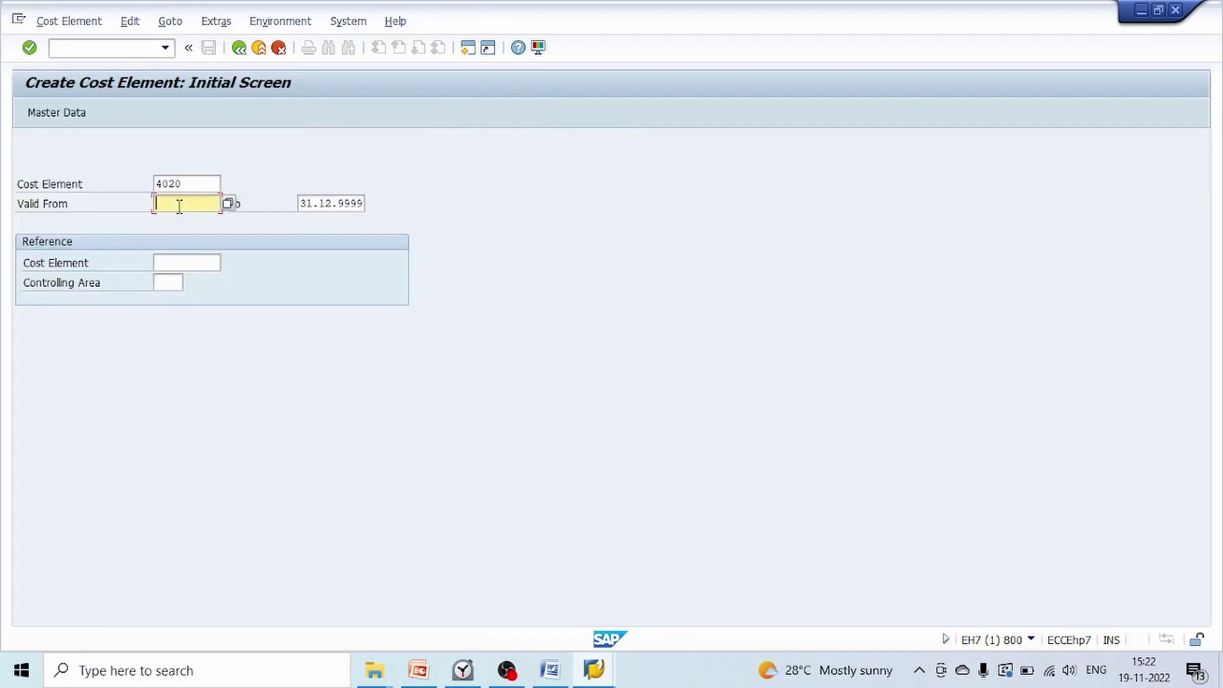
{"action": "type", "text": "01.01."}
{"action": "type", "text": "2022"}
{"action": "key", "text": "Return"}
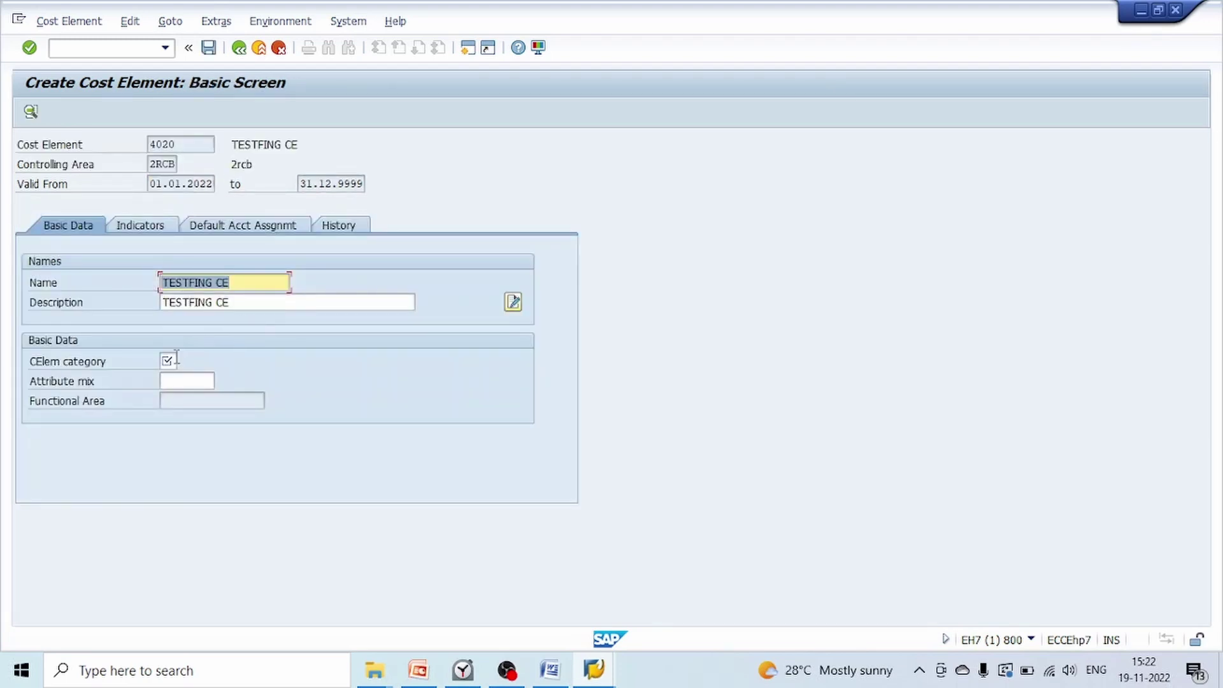
Assign cost element category 1, Primary costs/cost-reducing revenues, to cost element 4020 and save it
{"action": "left_click", "coordinate": [172, 361]}
{"action": "left_click", "coordinate": [184, 362]}
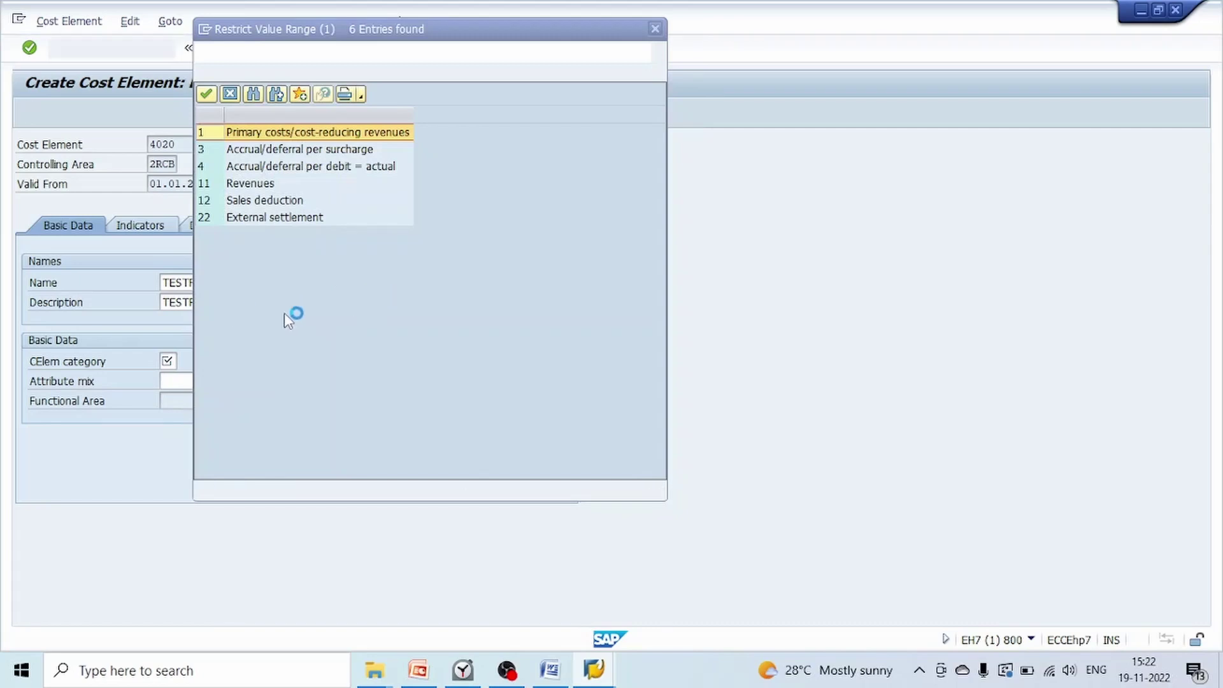
{"action": "left_click", "coordinate": [203, 95]}
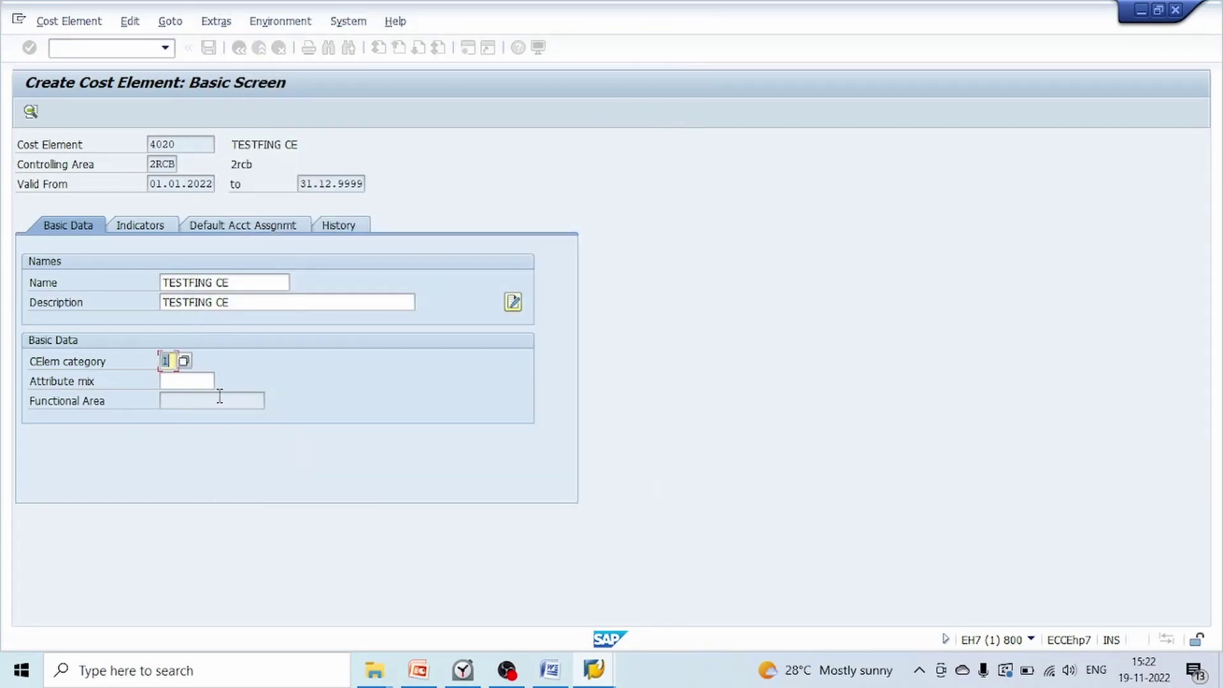
{"action": "left_click", "coordinate": [209, 48]}
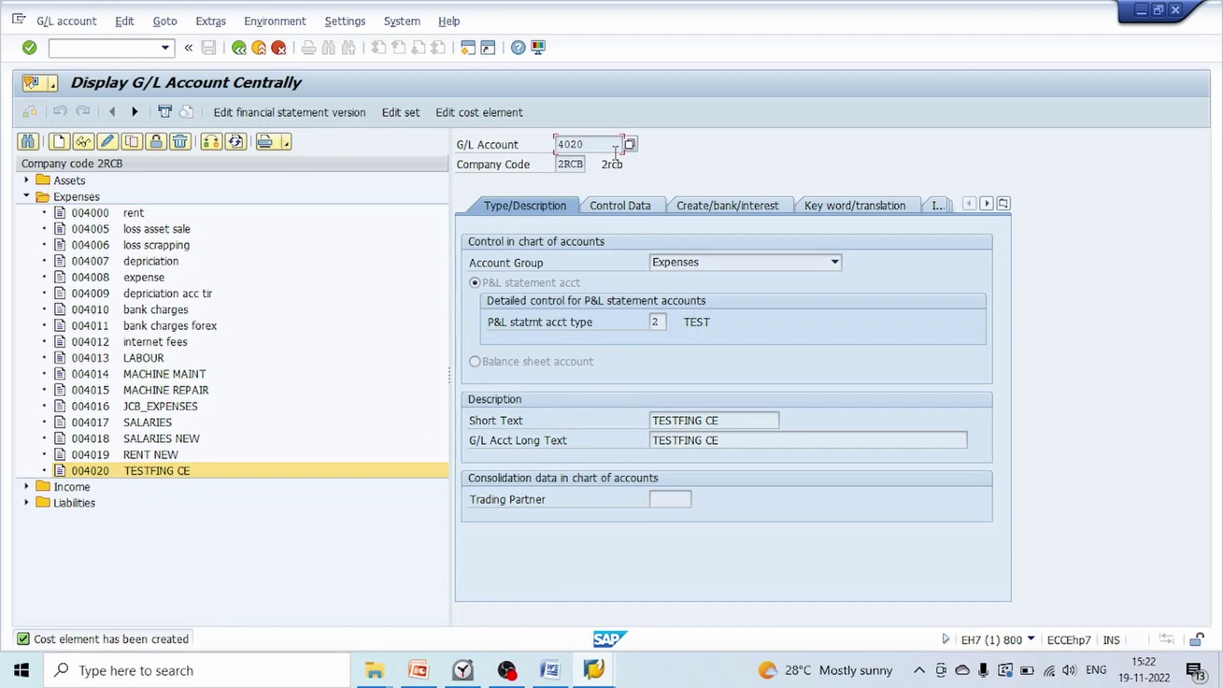
Check the transaction code of the G/L account session in the system information
{"action": "left_click", "coordinate": [1031, 639]}
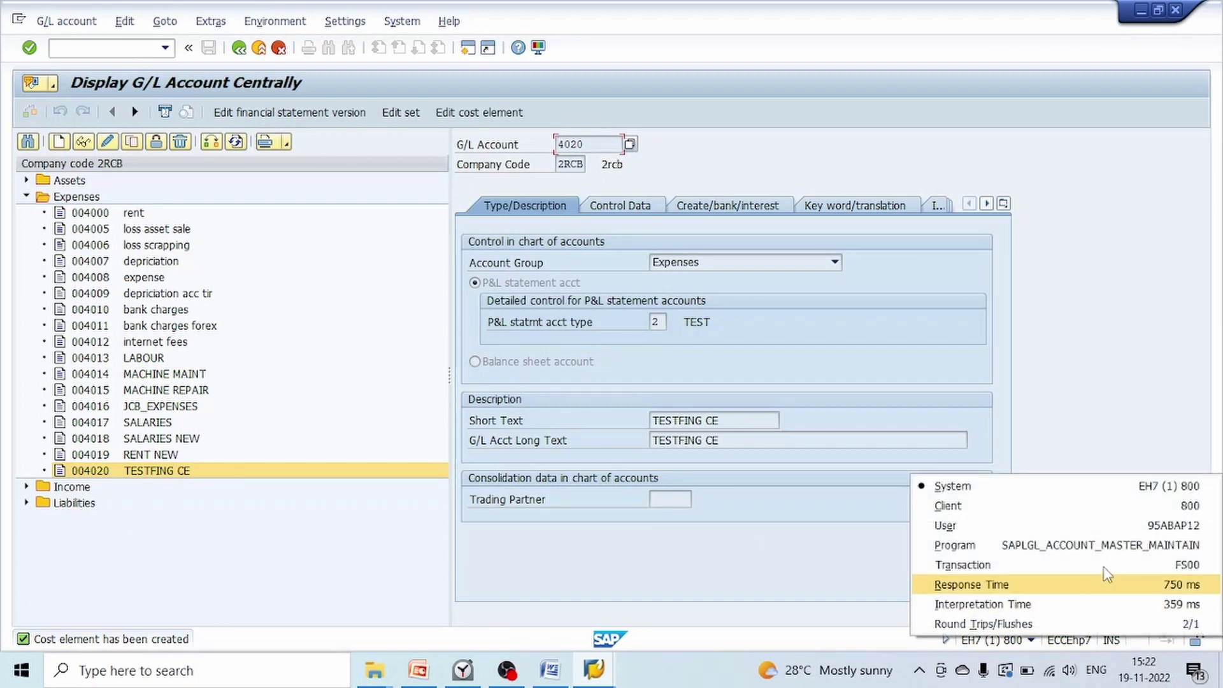
{"action": "left_click", "coordinate": [841, 143]}
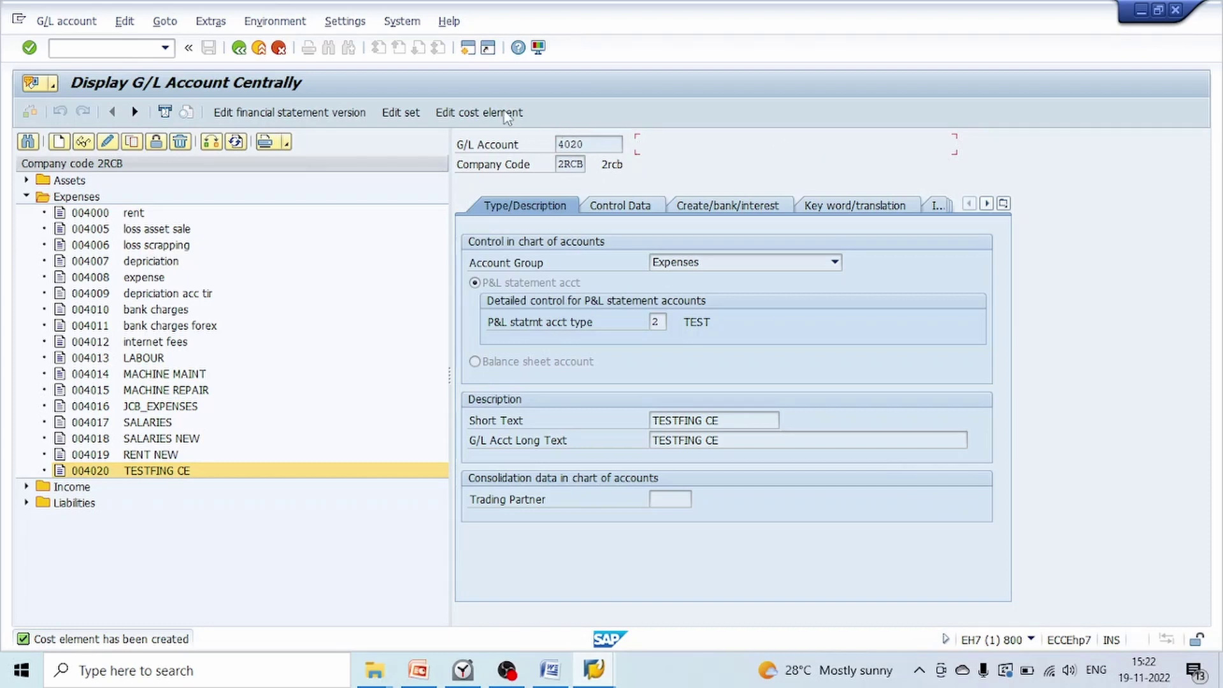
{"action": "left_click", "coordinate": [311, 613]}
Copy the TESTFING CE expense account as new G/L account 4021 in company code 2RCB
{"action": "left_click", "coordinate": [128, 472]}
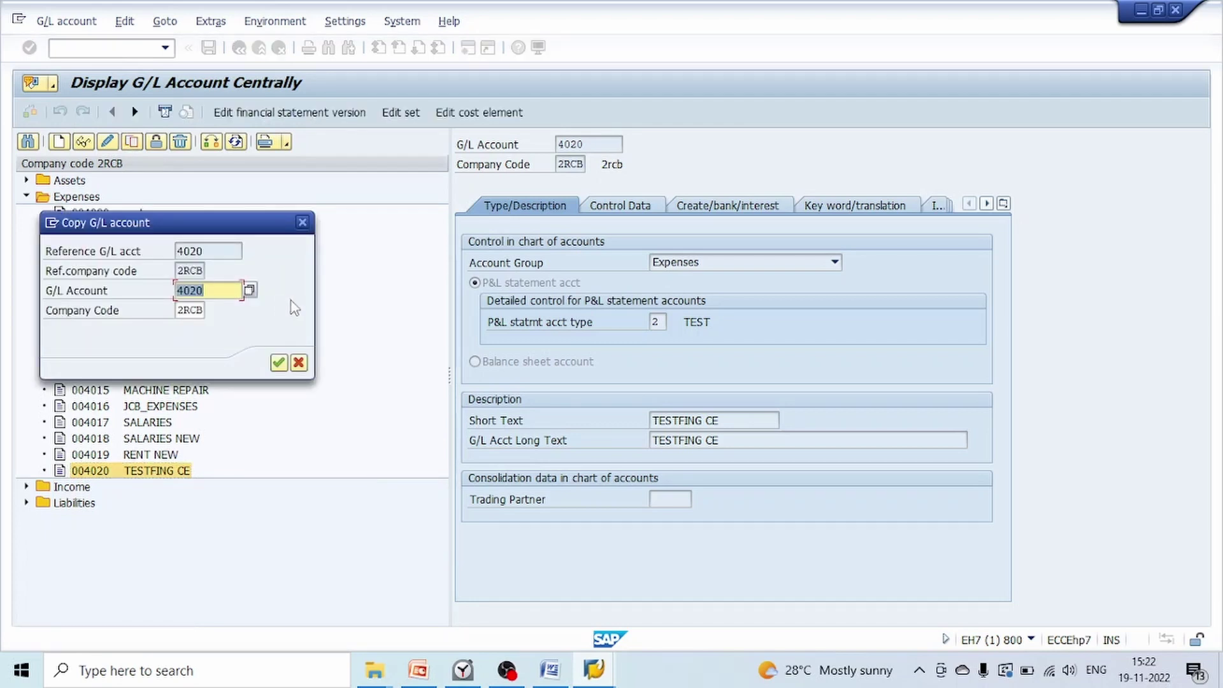
{"action": "type", "text": "4021"}
{"action": "left_click", "coordinate": [278, 362]}
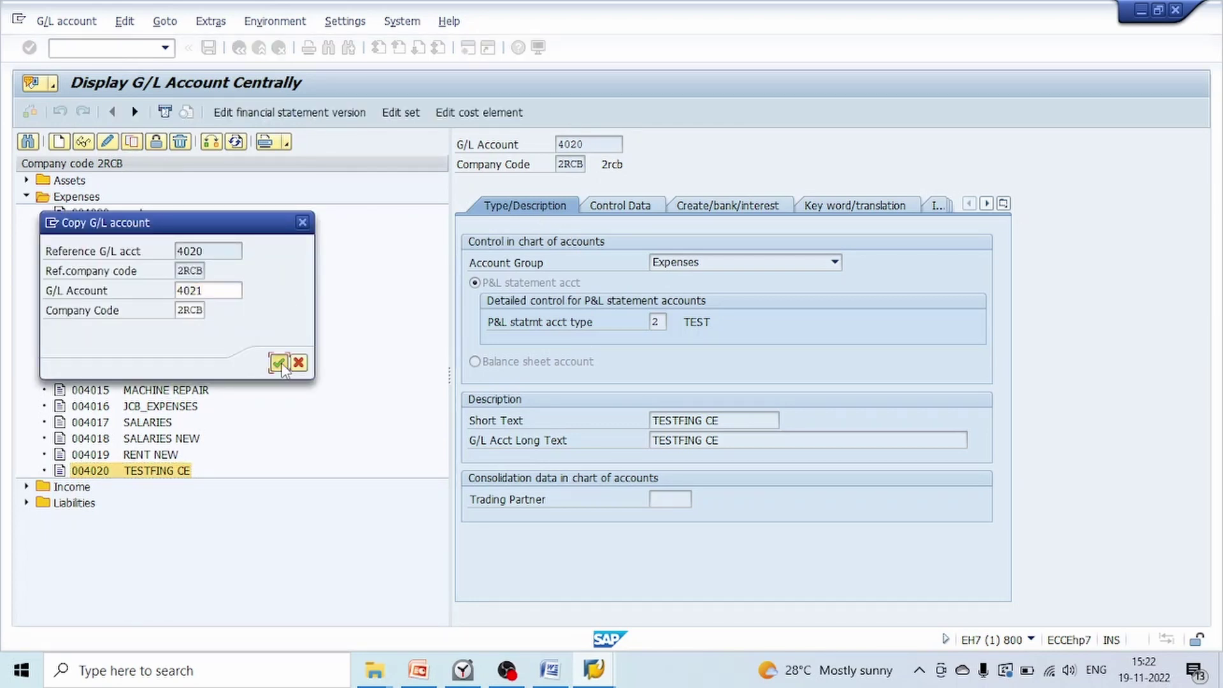
Change the short text of G/L account 4021 to TESTFING TWO
{"action": "left_click", "coordinate": [744, 421]}
{"action": "key", "text": "BackSpace"}
{"action": "key", "text": "BackSpace"}
{"action": "key", "text": "BackSpace"}
{"action": "type", "text": "TW"}
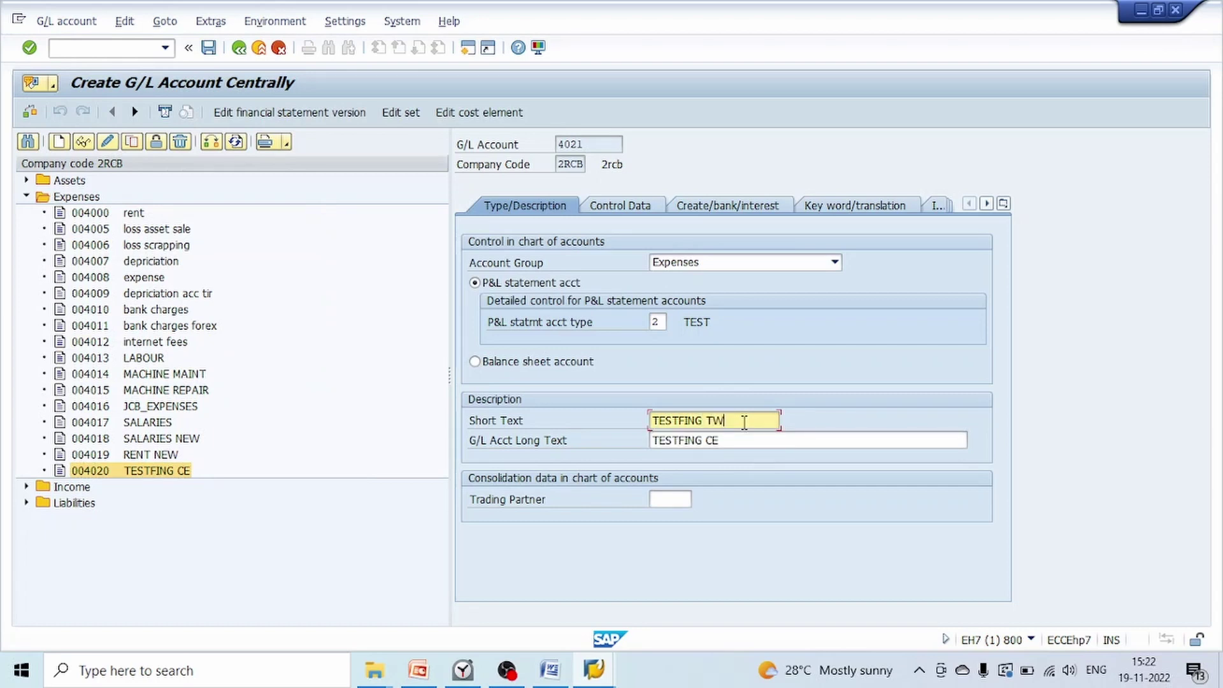
{"action": "type", "text": "O"}
{"action": "key", "text": "Tab"}
{"action": "key", "text": "ctrl+c"}
{"action": "key", "text": "shift+Tab"}
{"action": "key", "text": "ctrl+v"}
{"action": "key", "text": "BackSpace"}
{"action": "type", "text": "TWO"}
Copy the short text TESTFING TWO into the G/L account long text and save account 4021
{"action": "key", "text": "Tab"}
{"action": "key", "text": "shift+Tab"}
{"action": "key", "text": "ctrl+c"}
{"action": "key", "text": "Tab"}
{"action": "key", "text": "ctrl+v"}
{"action": "left_click", "coordinate": [208, 47]}
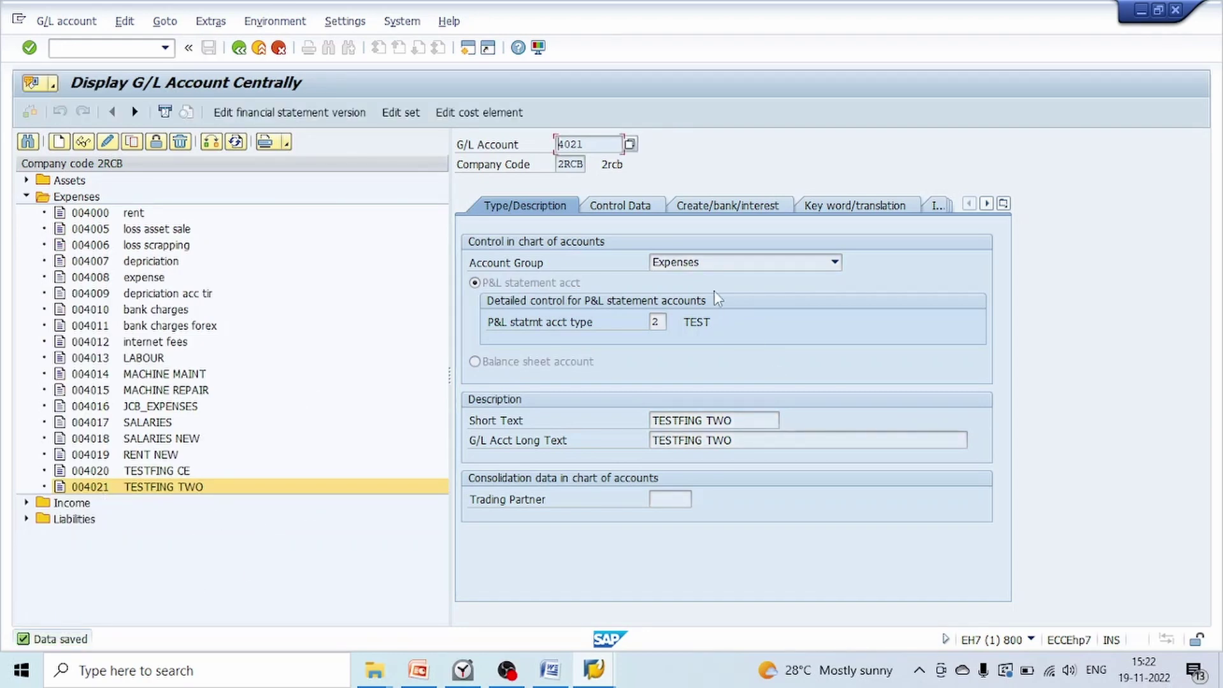
Open a new SAP session and start transaction KA01 for creating a primary cost element
{"action": "left_click", "coordinate": [673, 579]}
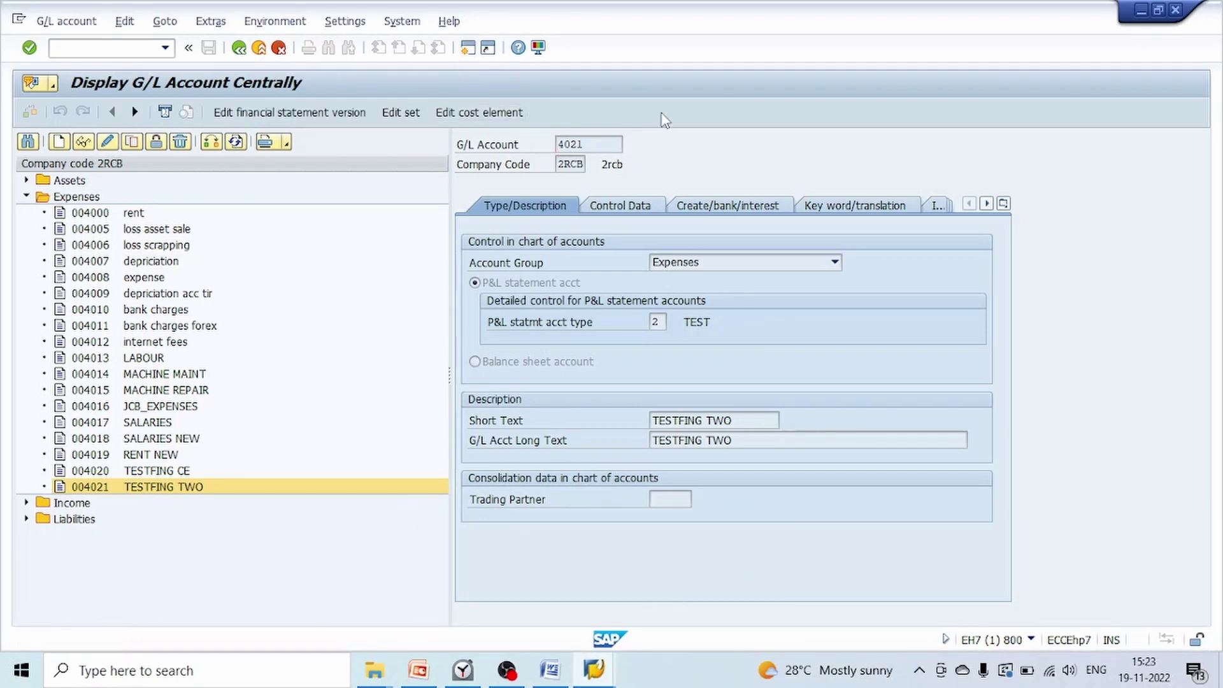
{"action": "key", "text": "ctrl+n"}
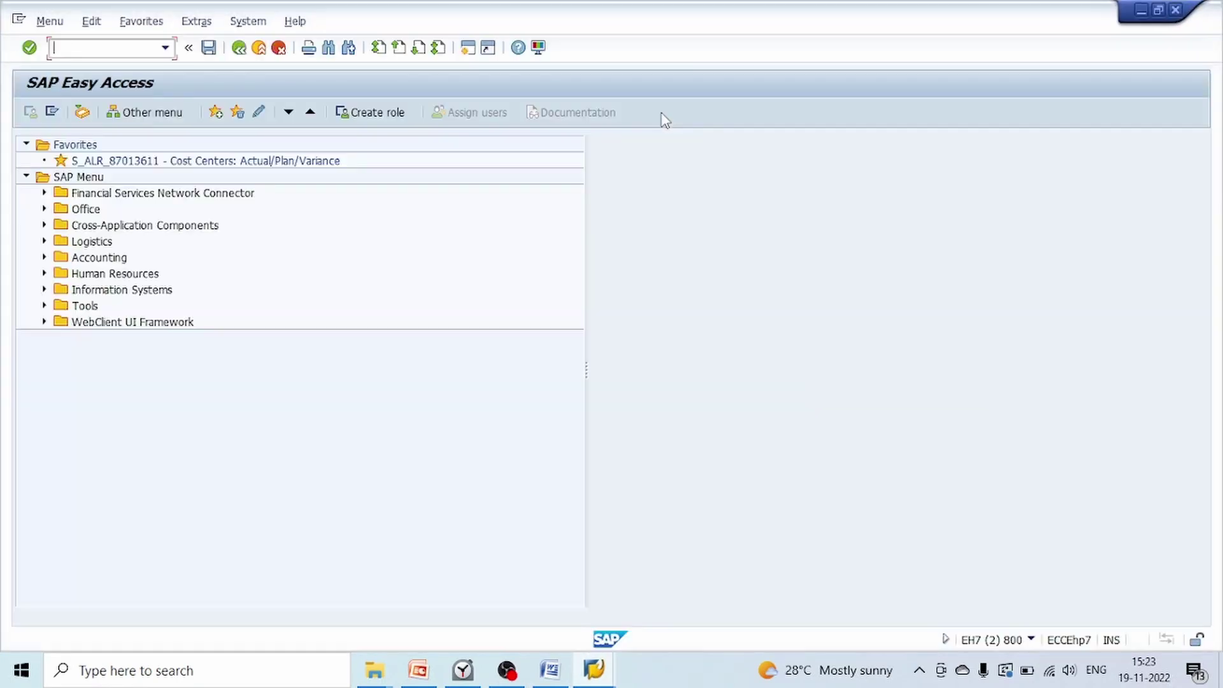
{"action": "type", "text": "KA01"}
{"action": "key", "text": "Return"}
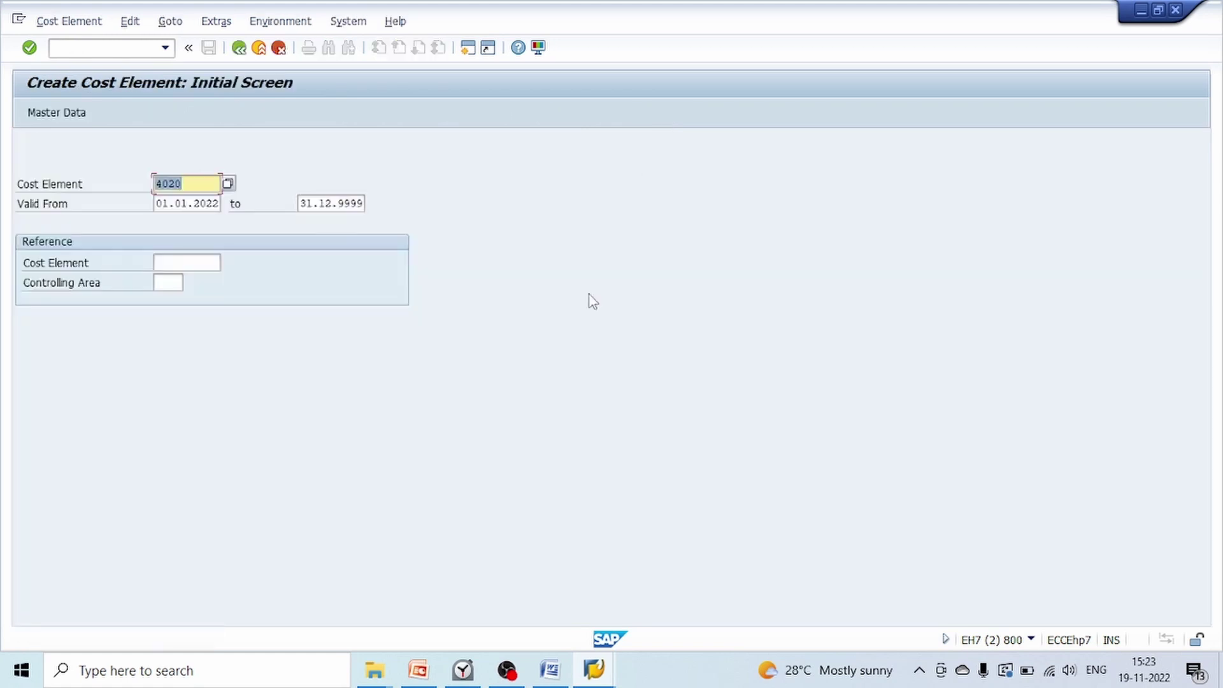
Check the new account's number in the G/L session, then enter cost element 4021 in KA01 and proceed to its basic data
{"action": "key", "text": "alt+Tab"}
{"action": "left_click", "coordinate": [104, 489]}
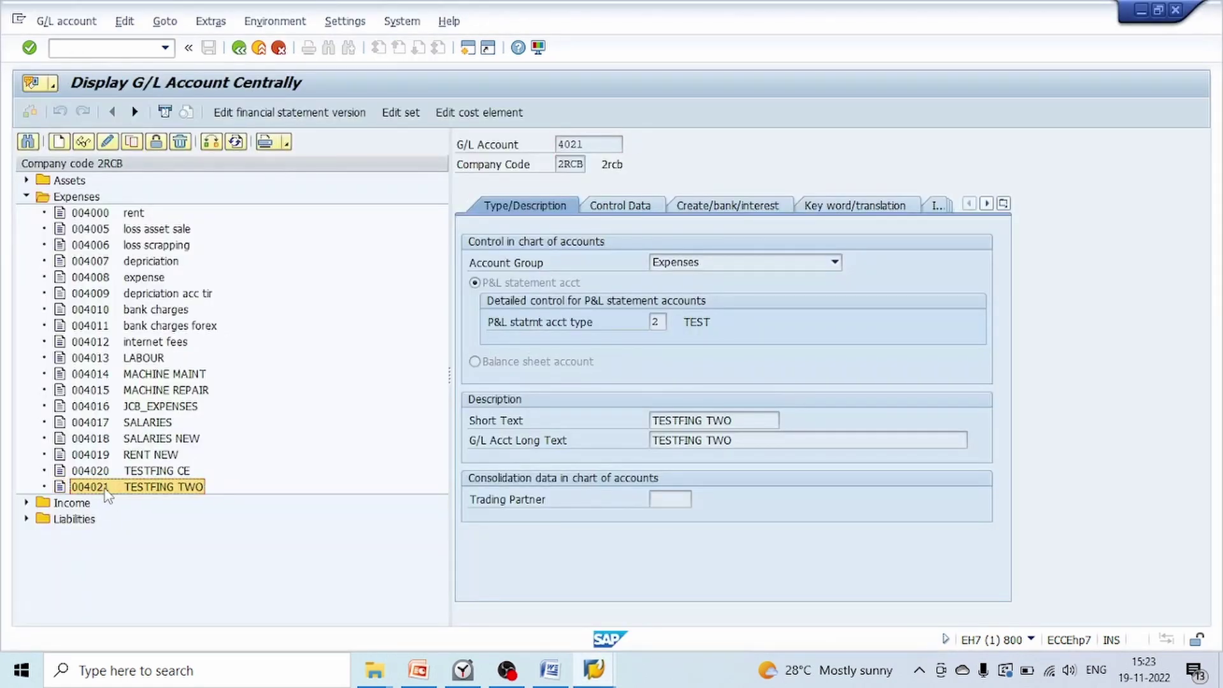
{"action": "key", "text": "alt+Tab"}
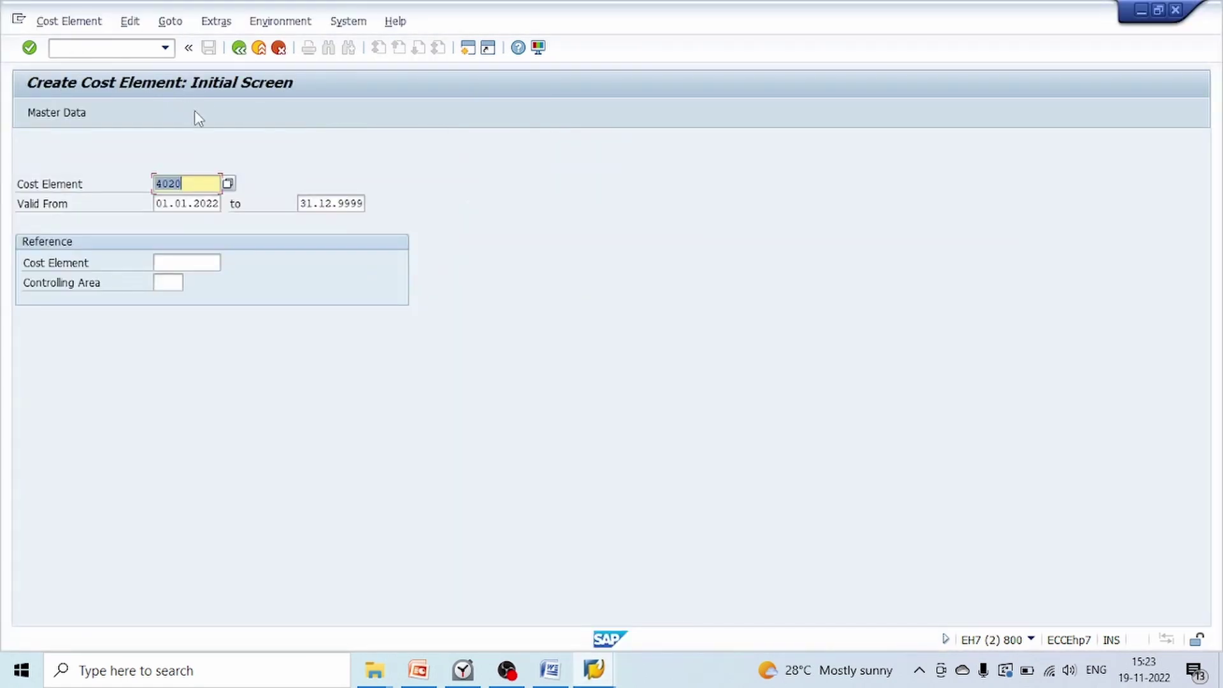
{"action": "type", "text": "4021"}
{"action": "key", "text": "Tab"}
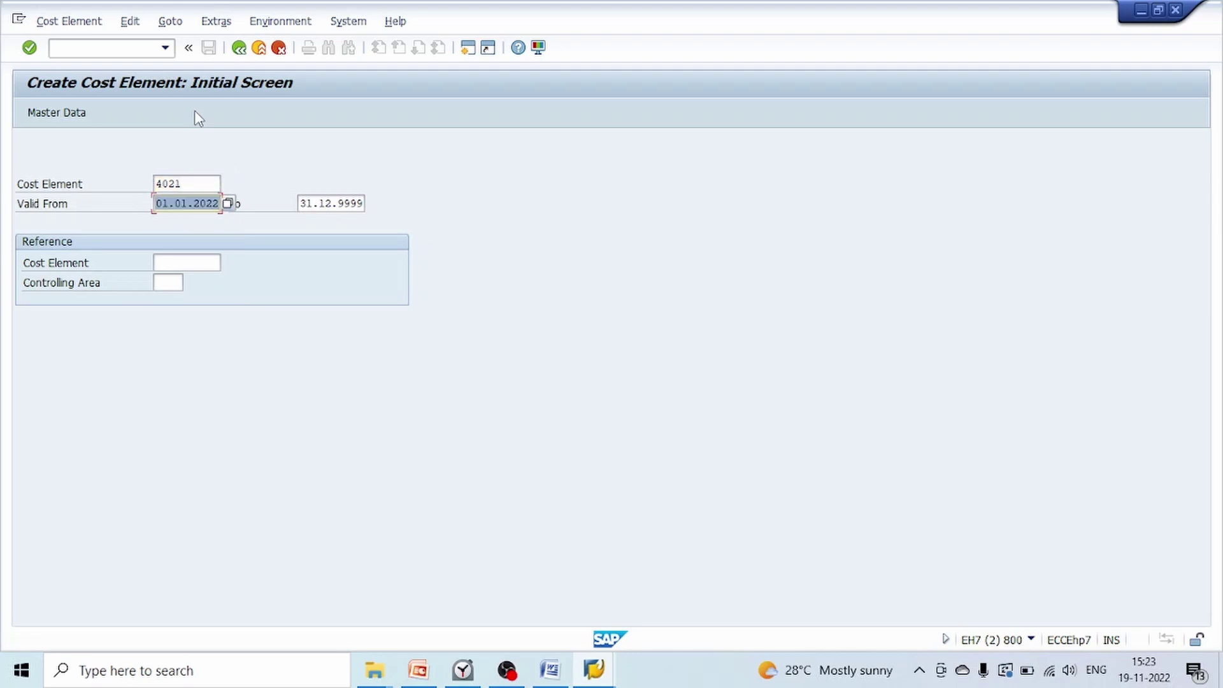
{"action": "key", "text": "Tab"}
{"action": "key", "text": "Return"}
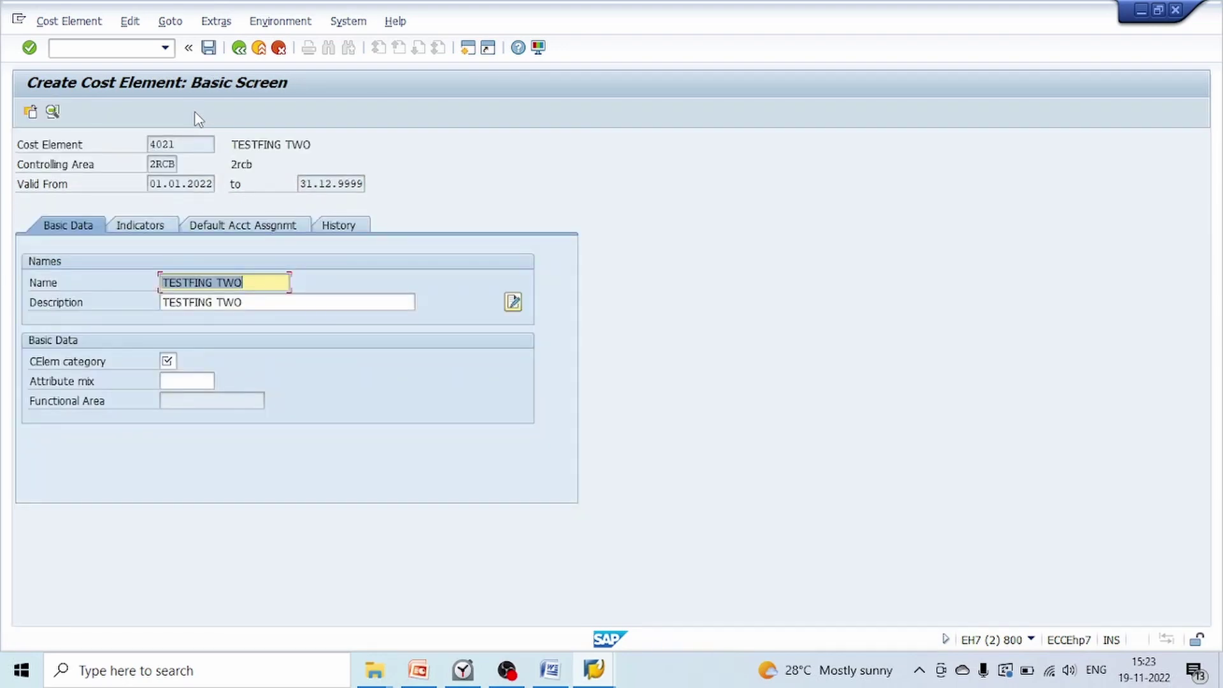
Assign cost element category 1, Primary costs/cost-reducing revenues, to cost element 4021 and save it
{"action": "left_click", "coordinate": [168, 361]}
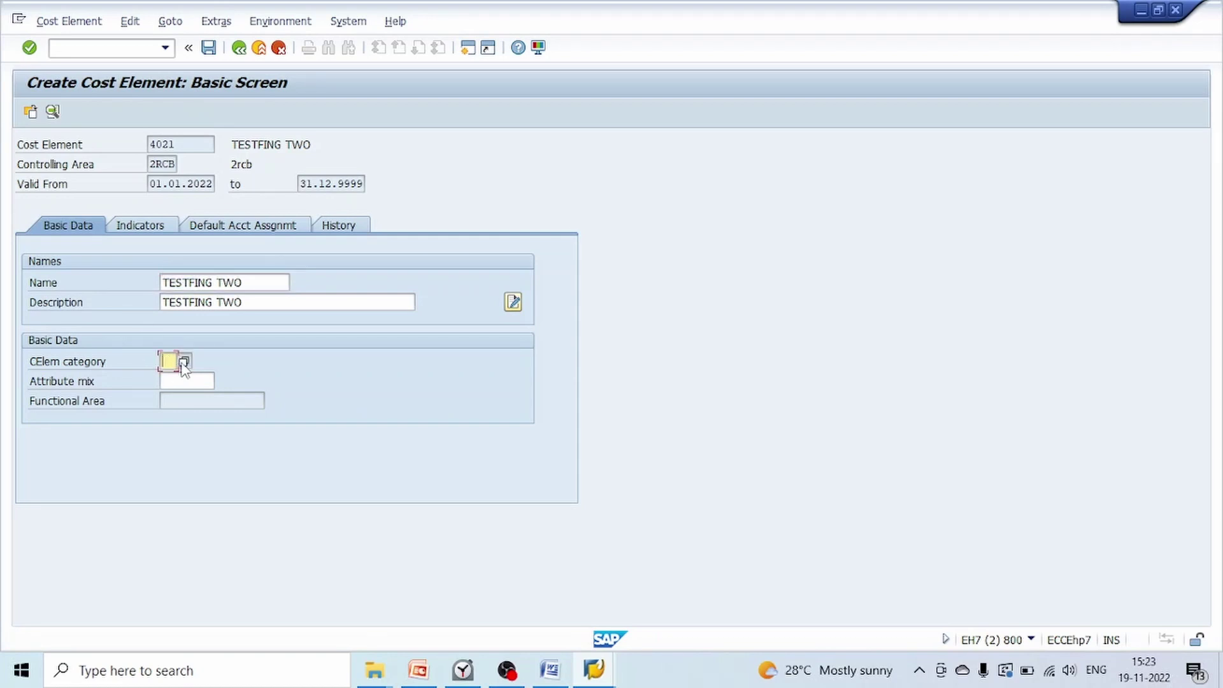
{"action": "left_click", "coordinate": [184, 363]}
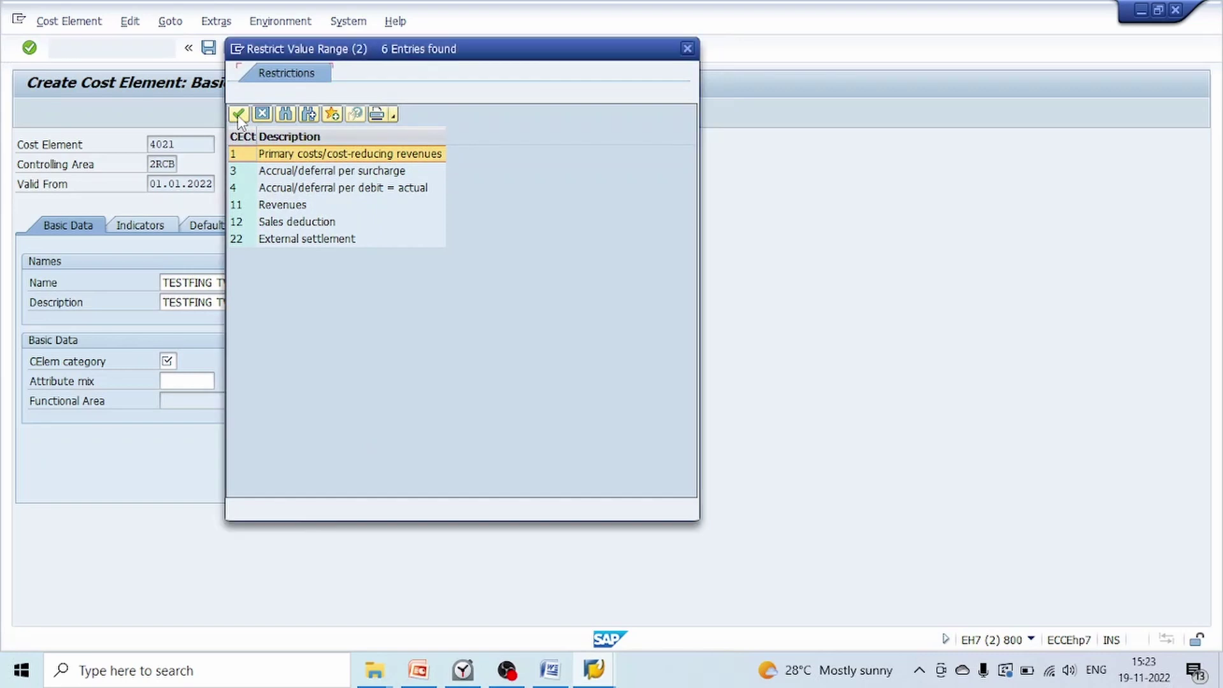
{"action": "left_click", "coordinate": [238, 115]}
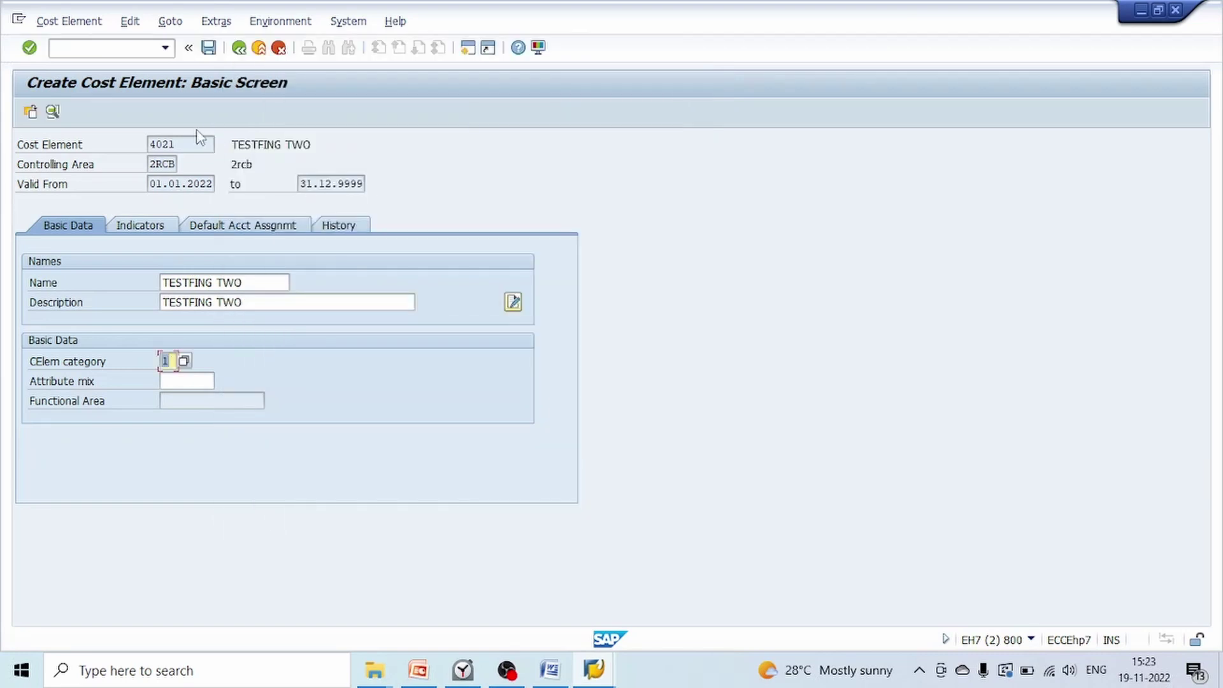
{"action": "left_click", "coordinate": [209, 50]}
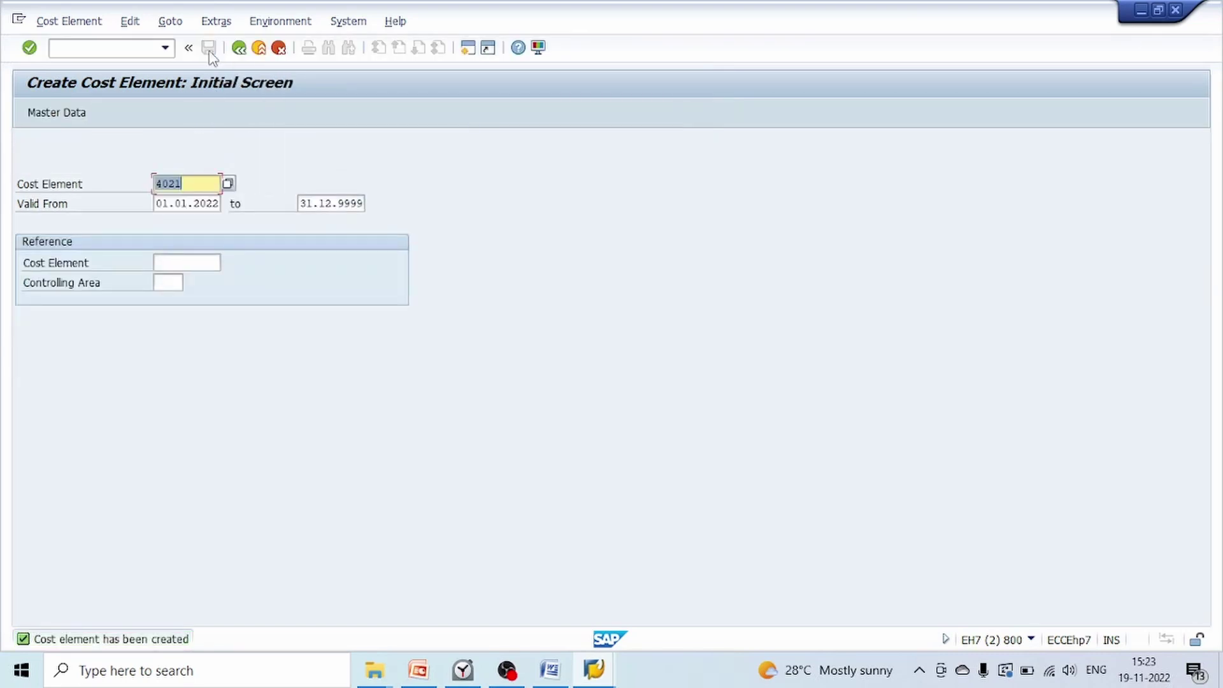
Check the transaction code of the cost element session and switch back to the G/L account session
{"action": "left_click", "coordinate": [1030, 640]}
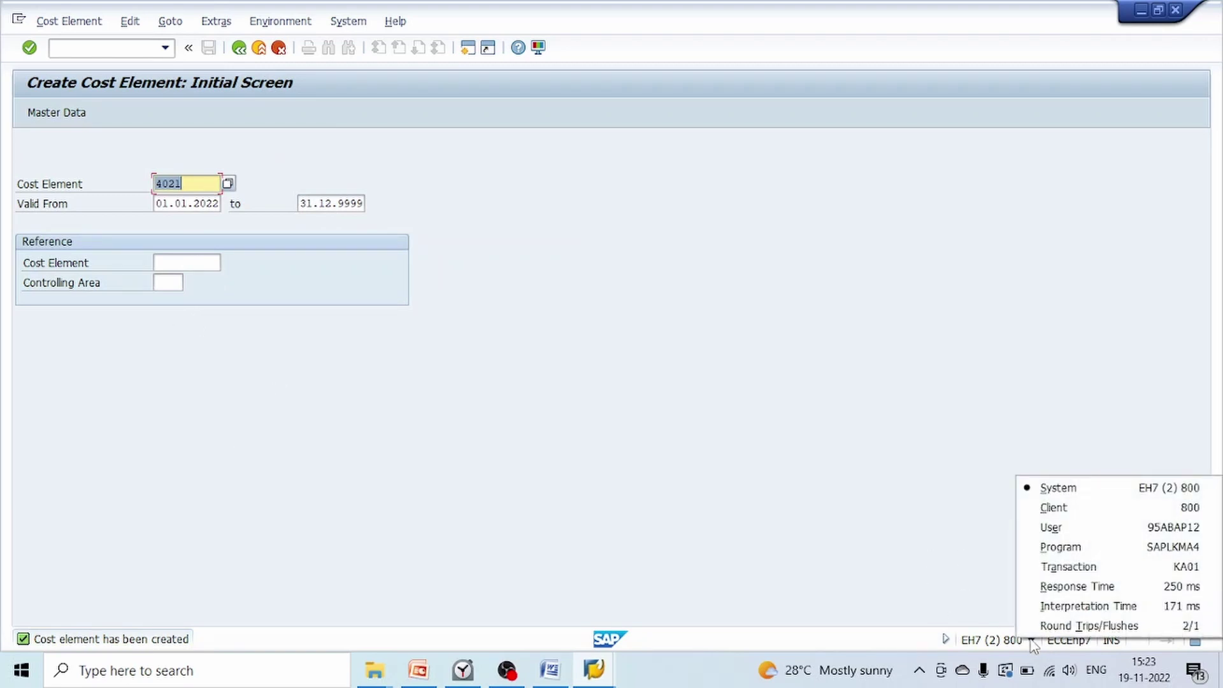
{"action": "left_click", "coordinate": [754, 524]}
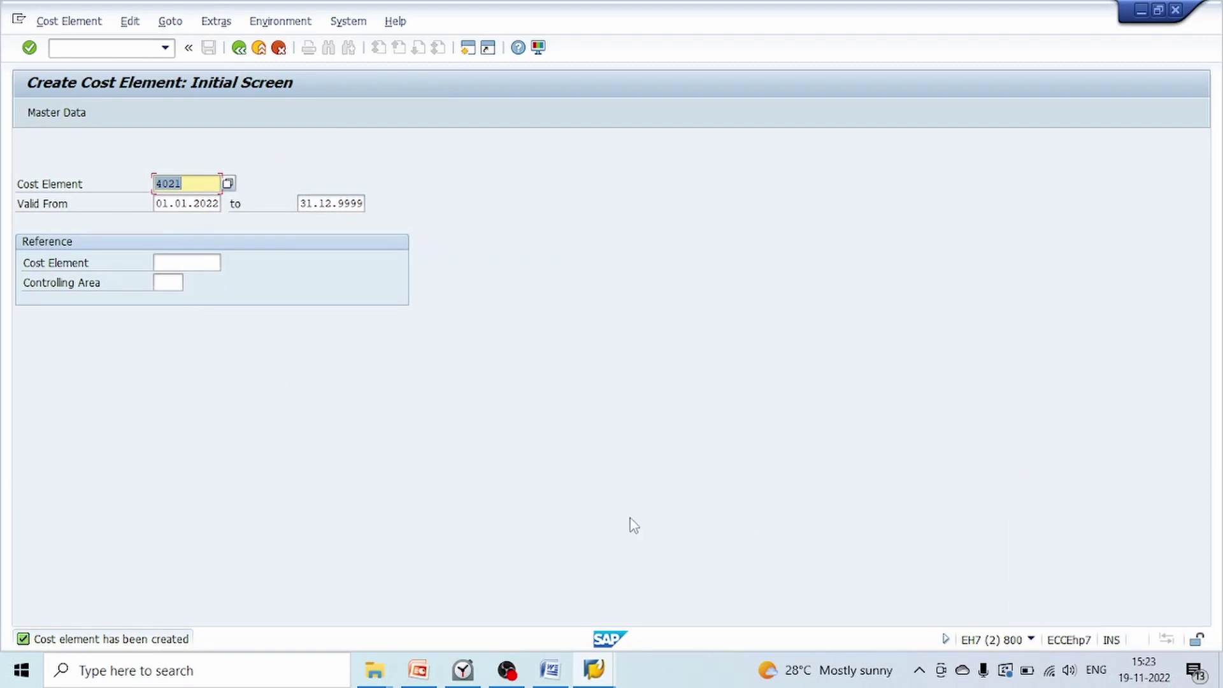
{"action": "mouse_move", "coordinate": [602, 677]}
{"action": "left_click", "coordinate": [566, 593]}
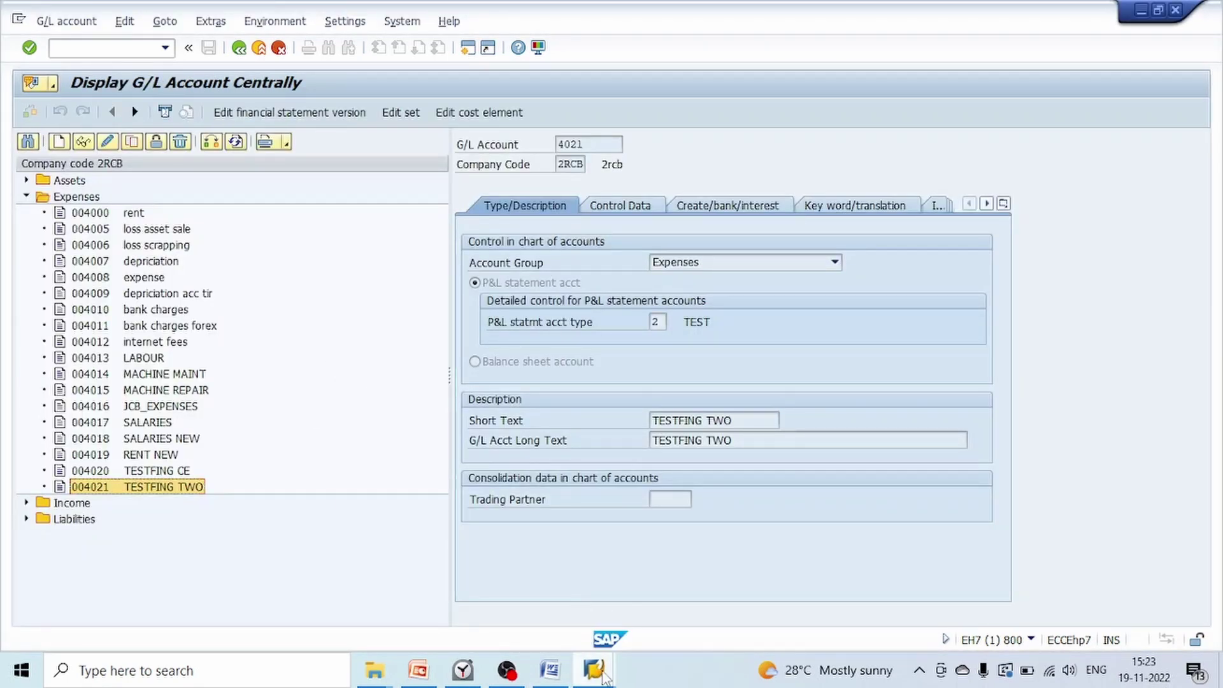
From the cost element session, open a new session and start transaction OKB2 for chart of accounts 2RCB
{"action": "mouse_move", "coordinate": [602, 677]}
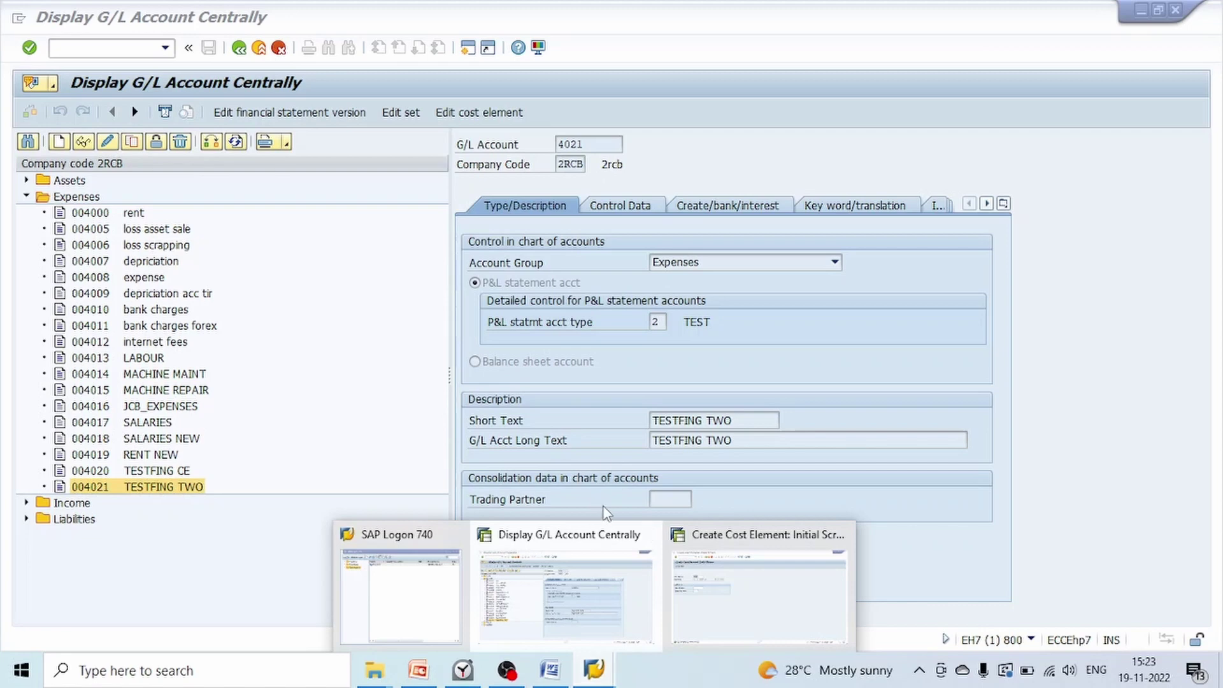
{"action": "left_click", "coordinate": [788, 620]}
{"action": "left_click", "coordinate": [467, 51]}
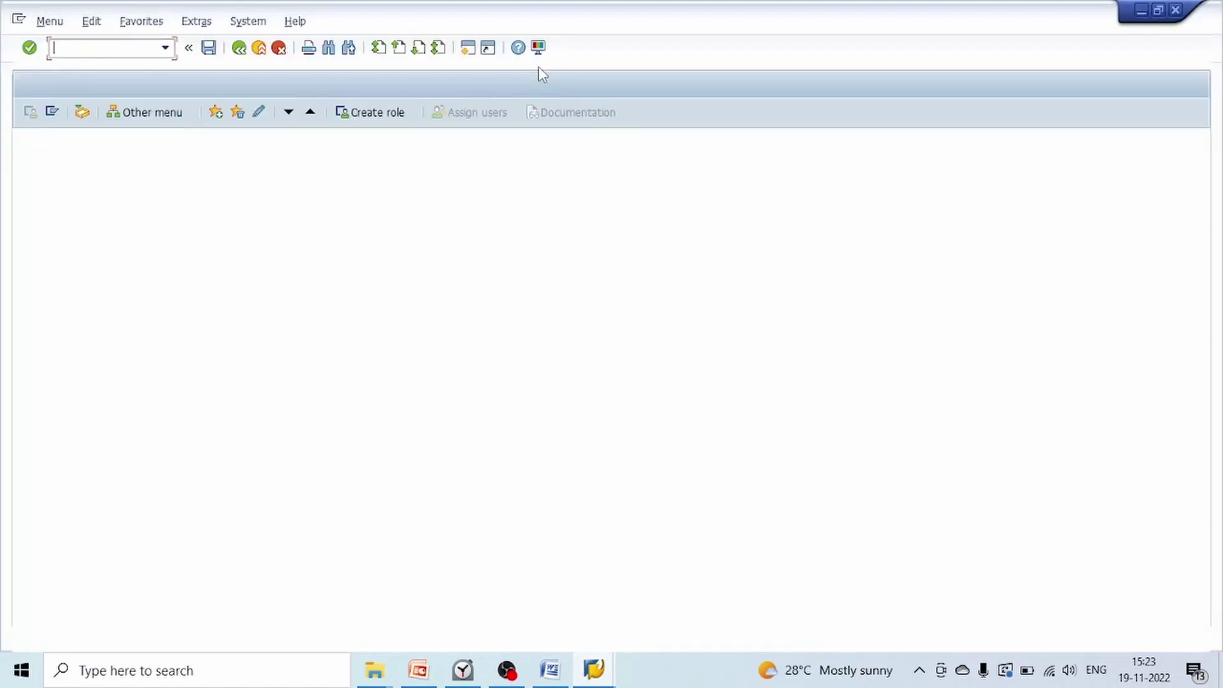
{"action": "type", "text": "OKB2"}
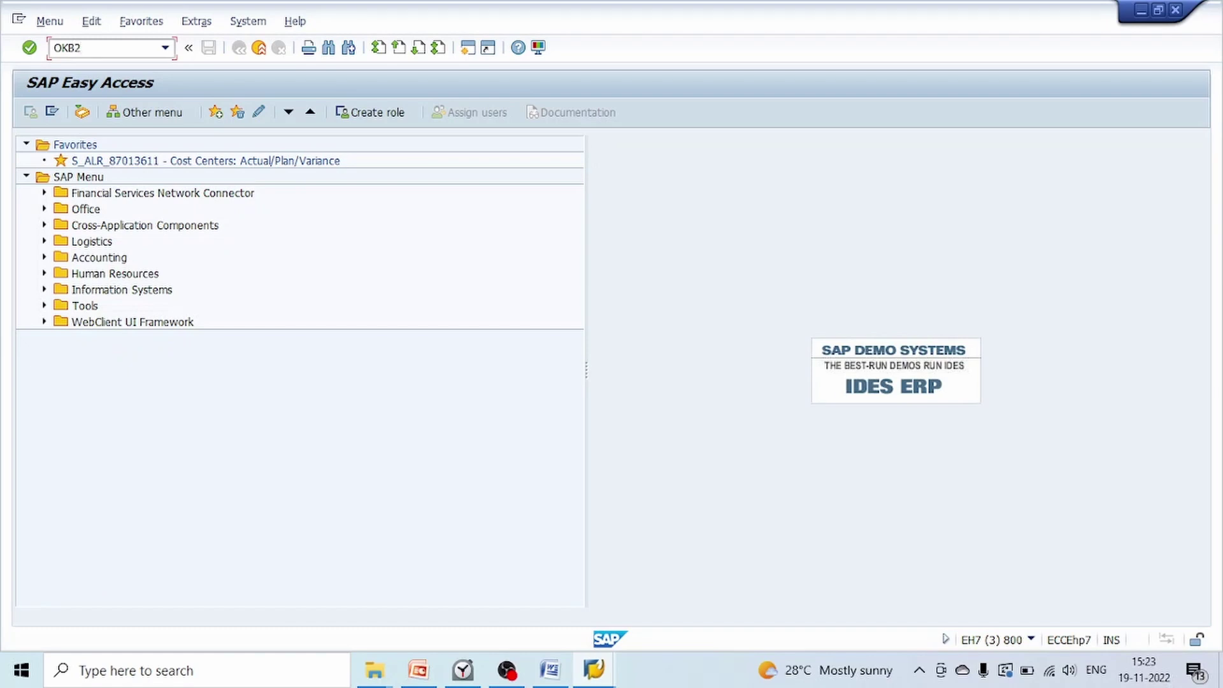
{"action": "key", "text": "Return"}
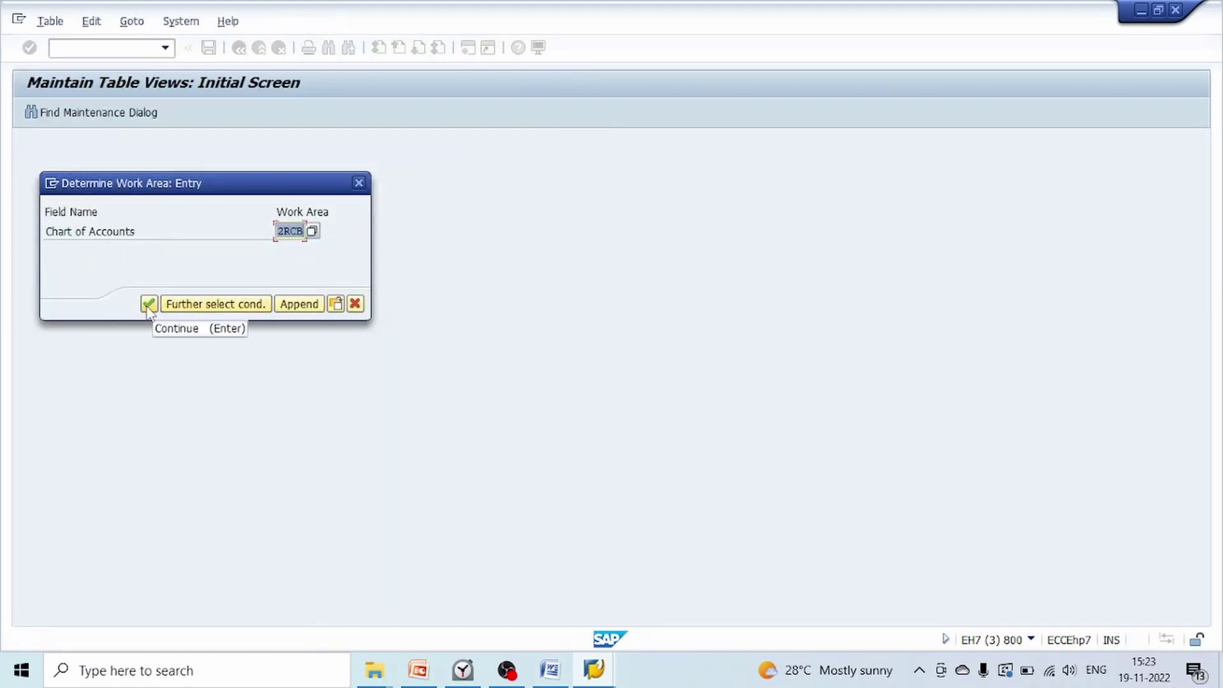
{"action": "left_click", "coordinate": [148, 304]}
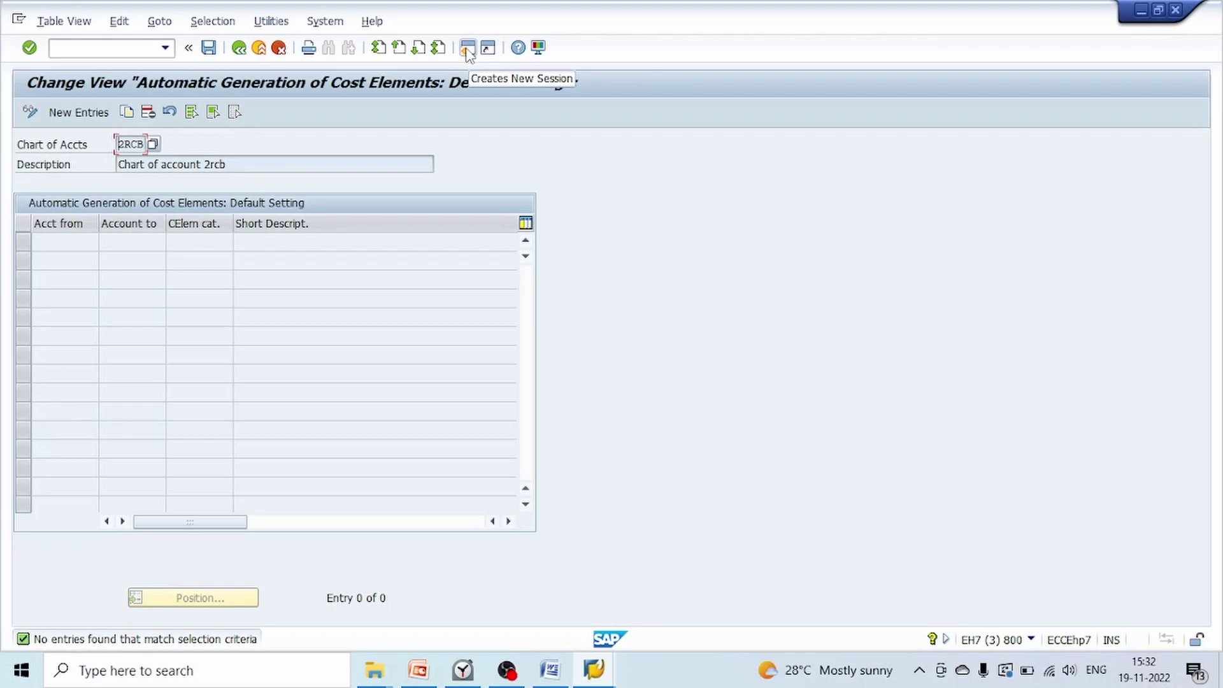
Open another SAP session and start transaction FS00 for central G/L account maintenance
{"action": "left_click", "coordinate": [468, 52]}
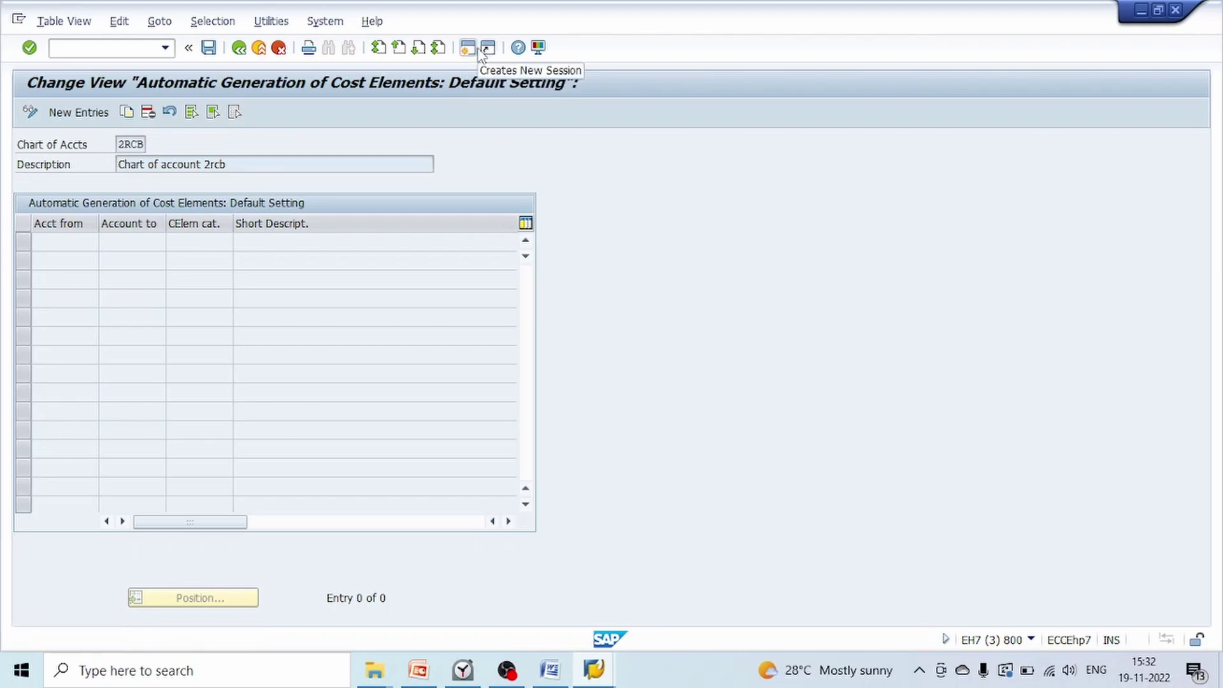
{"action": "type", "text": "FS"}
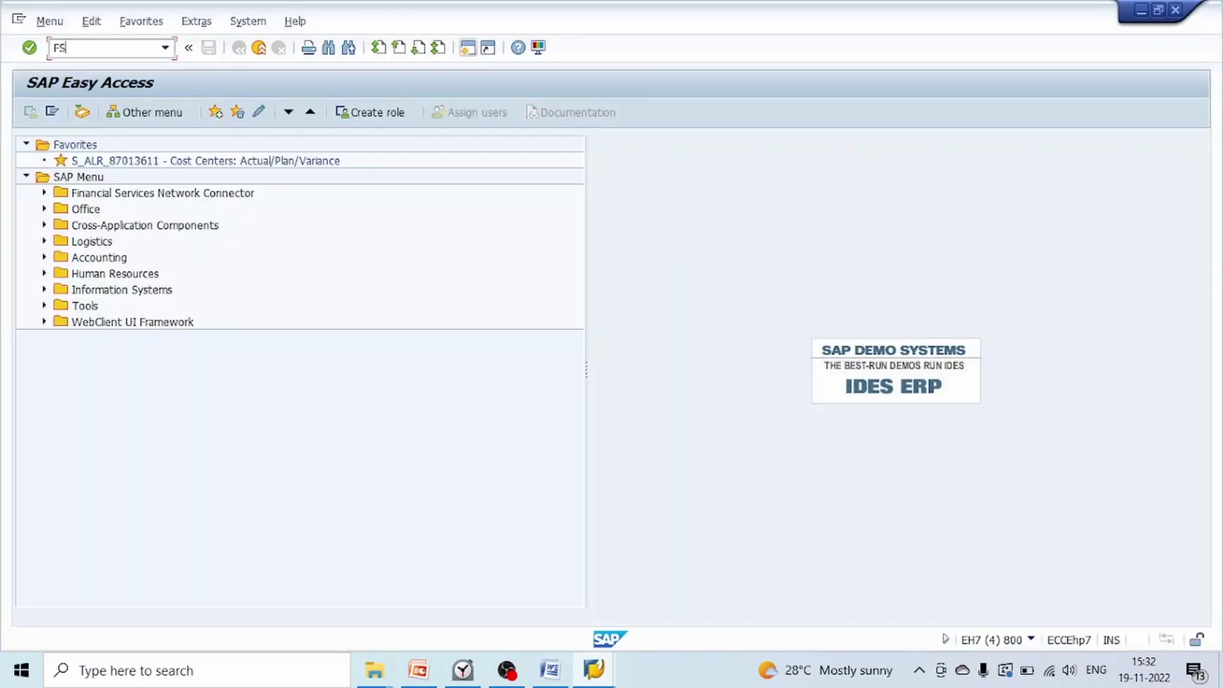
{"action": "type", "text": "00"}
{"action": "key", "text": "Return"}
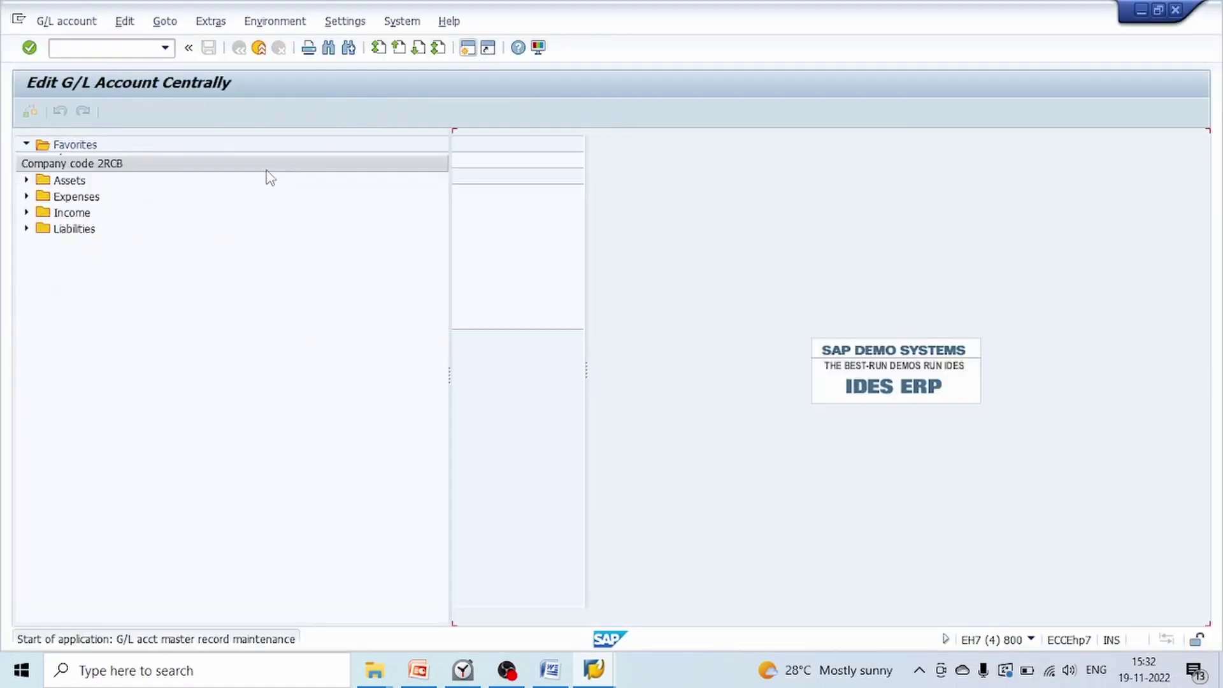
Copy expense account 4021 TESTFING TWO as new G/L account 4022 in company code 2RCB
{"action": "left_click", "coordinate": [26, 197]}
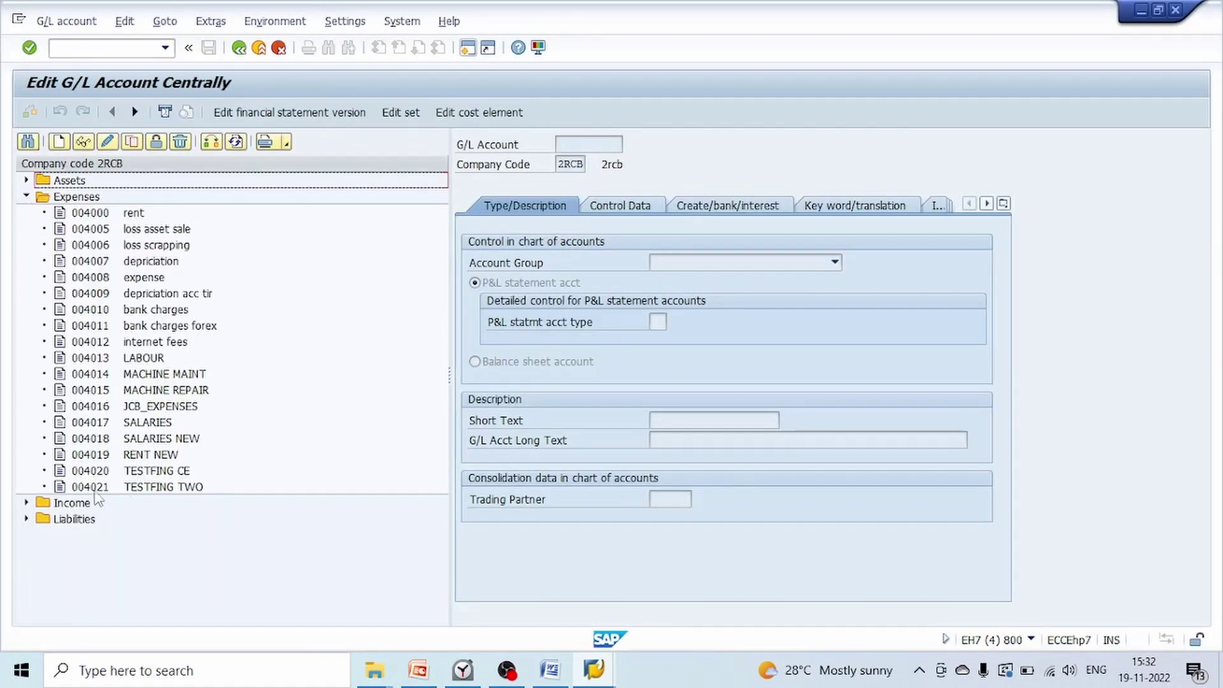
{"action": "left_click", "coordinate": [96, 487]}
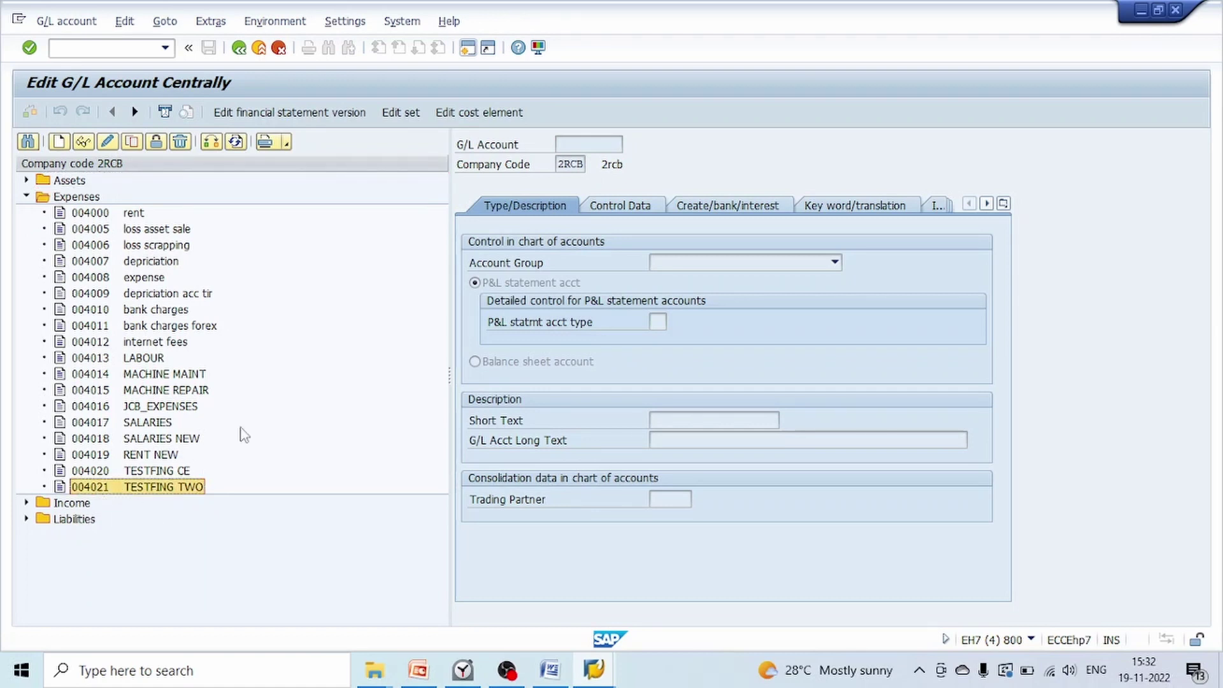
{"action": "left_click", "coordinate": [132, 143]}
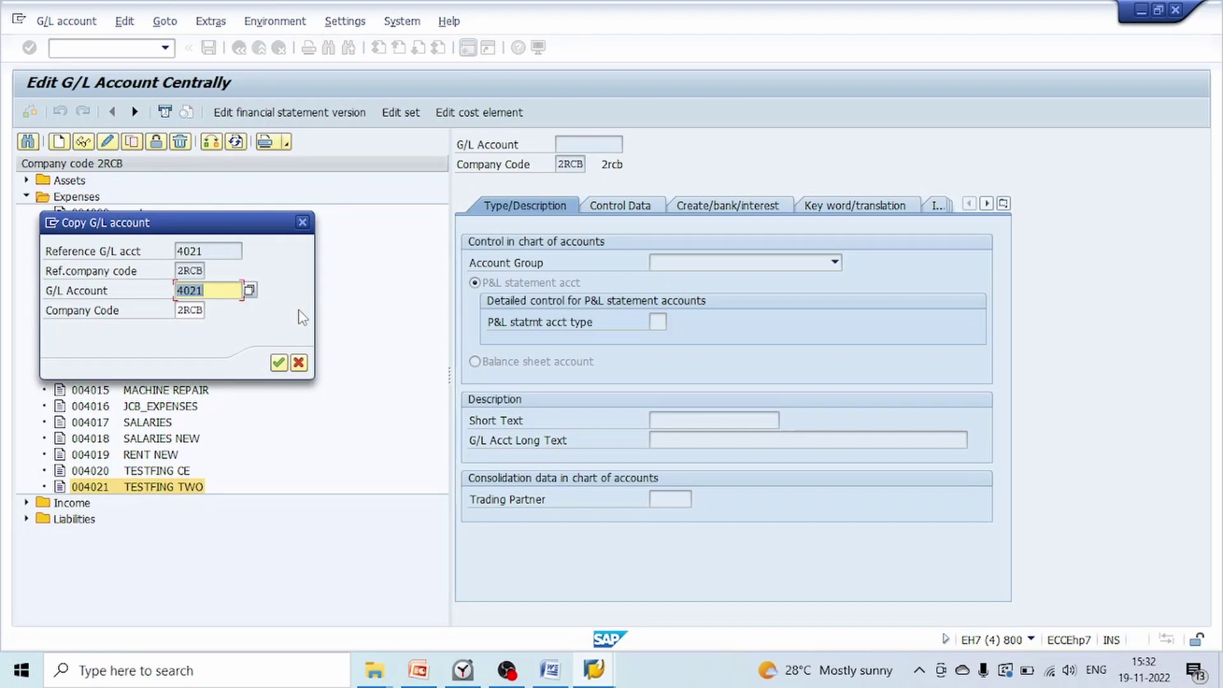
{"action": "type", "text": "4022"}
{"action": "left_click", "coordinate": [278, 365]}
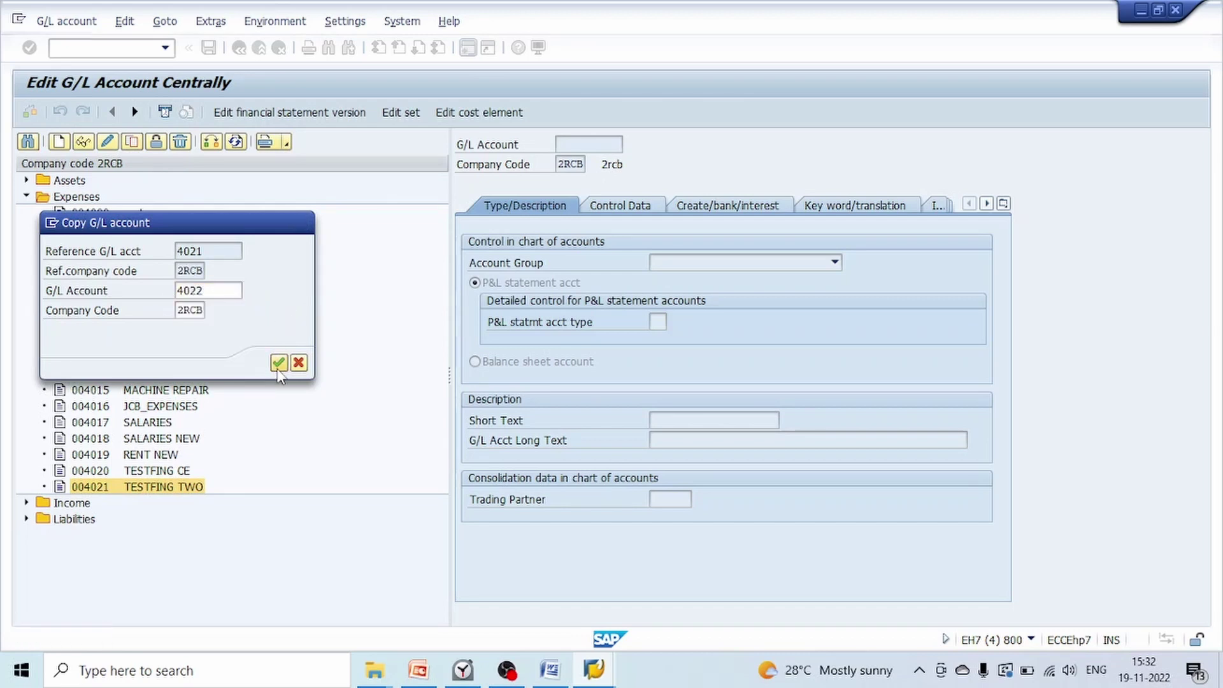
Replace the short text of G/L account 4022 with TESTING ONE
{"action": "left_click", "coordinate": [777, 420]}
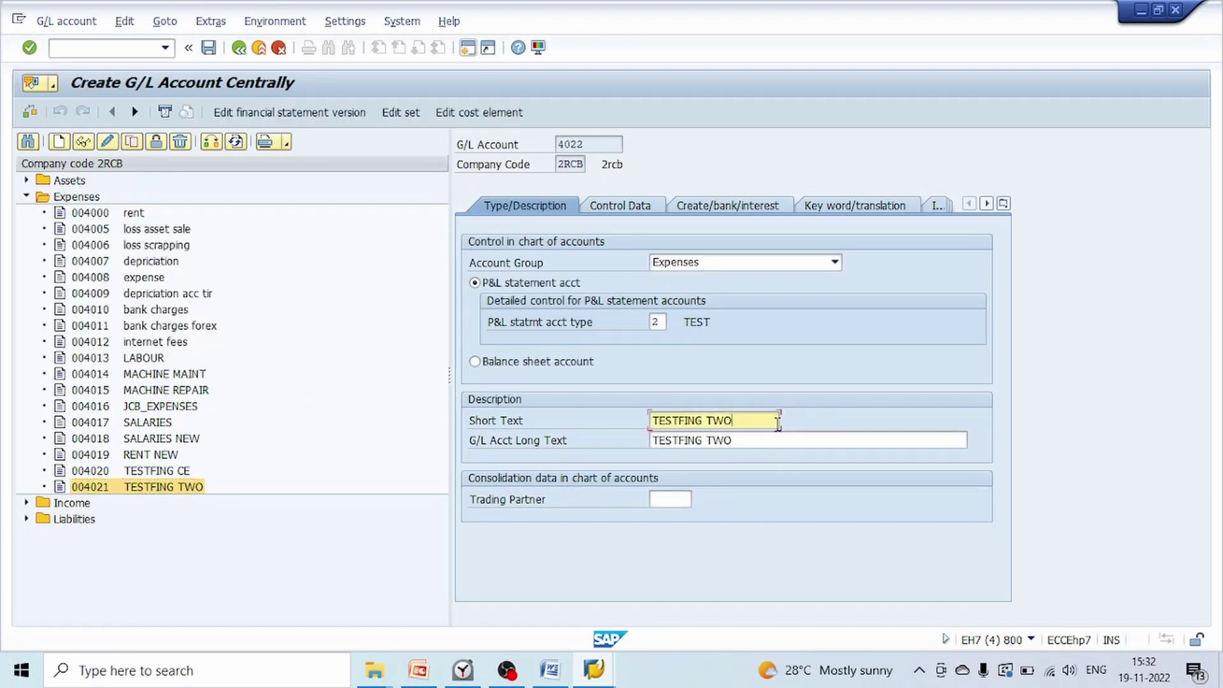
{"action": "key", "text": "BackSpace"}
{"action": "key", "text": "BackSpace"}
{"action": "key", "text": "BackSpace"}
{"action": "key", "text": "BackSpace"}
{"action": "key", "text": "BackSpace"}
{"action": "key", "text": "BackSpace"}
{"action": "key", "text": "BackSpace"}
{"action": "key", "text": "BackSpace"}
{"action": "key", "text": "BackSpace"}
{"action": "key", "text": "BackSpace"}
{"action": "key", "text": "BackSpace"}
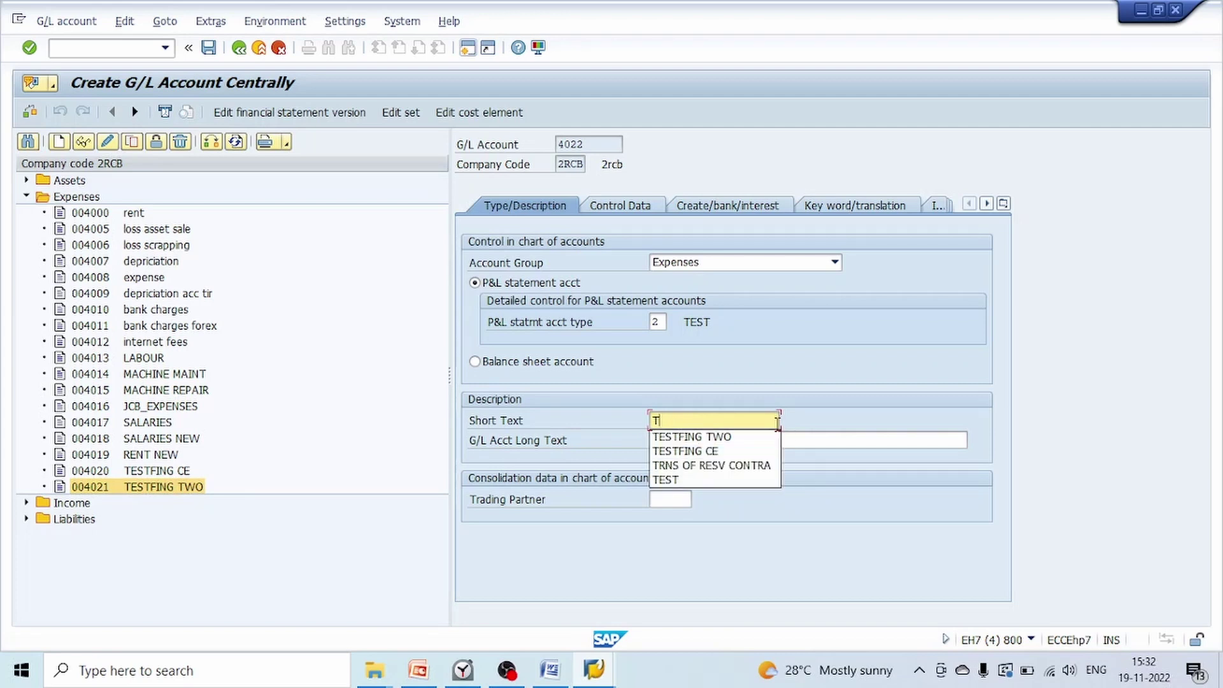
{"action": "type", "text": "ESTING"}
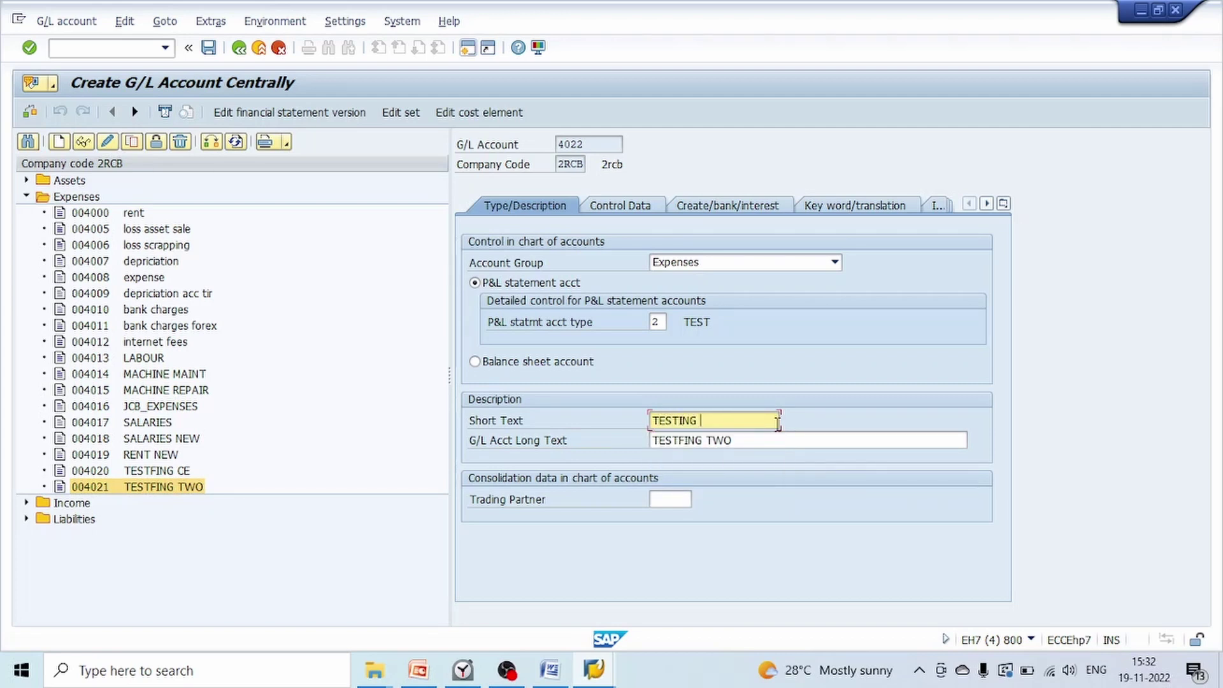
{"action": "type", "text": " ONE"}
Copy the short text TESTING ONE into the long text of account 4022 and save the account
{"action": "key", "text": "shift+Tab"}
{"action": "key", "text": "Tab"}
{"action": "key", "text": "Tab"}
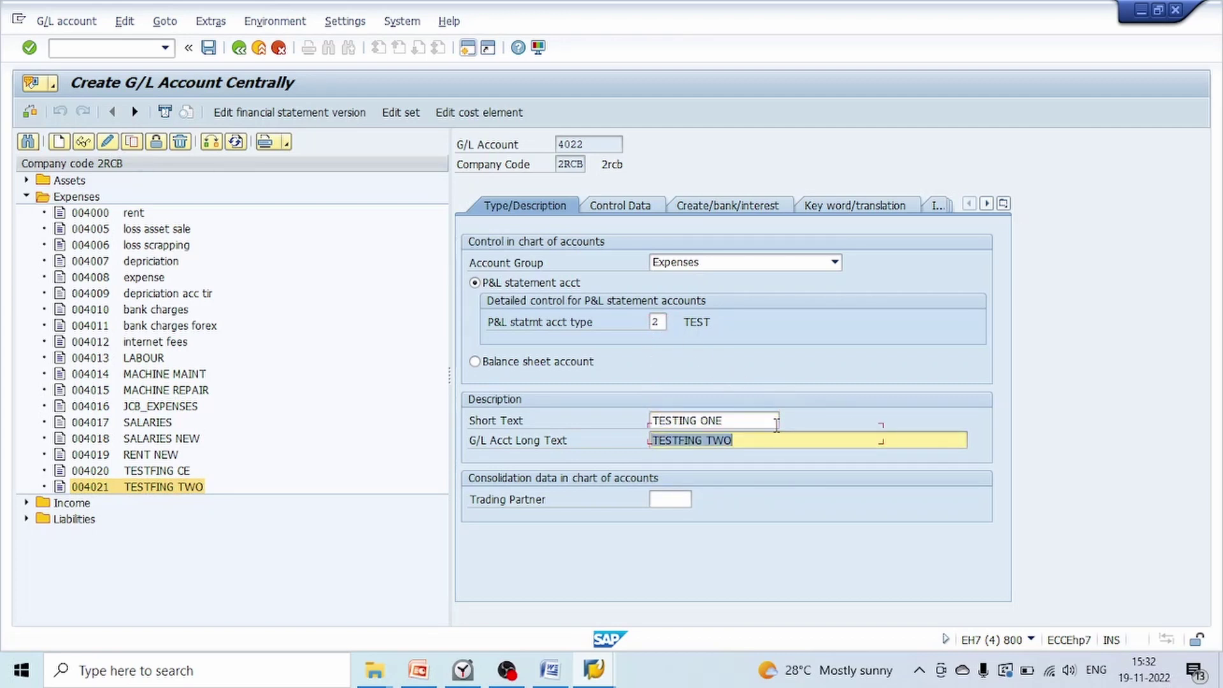
{"action": "key", "text": "shift+Tab"}
{"action": "key", "text": "ctrl+c"}
{"action": "key", "text": "Tab"}
{"action": "key", "text": "ctrl+v"}
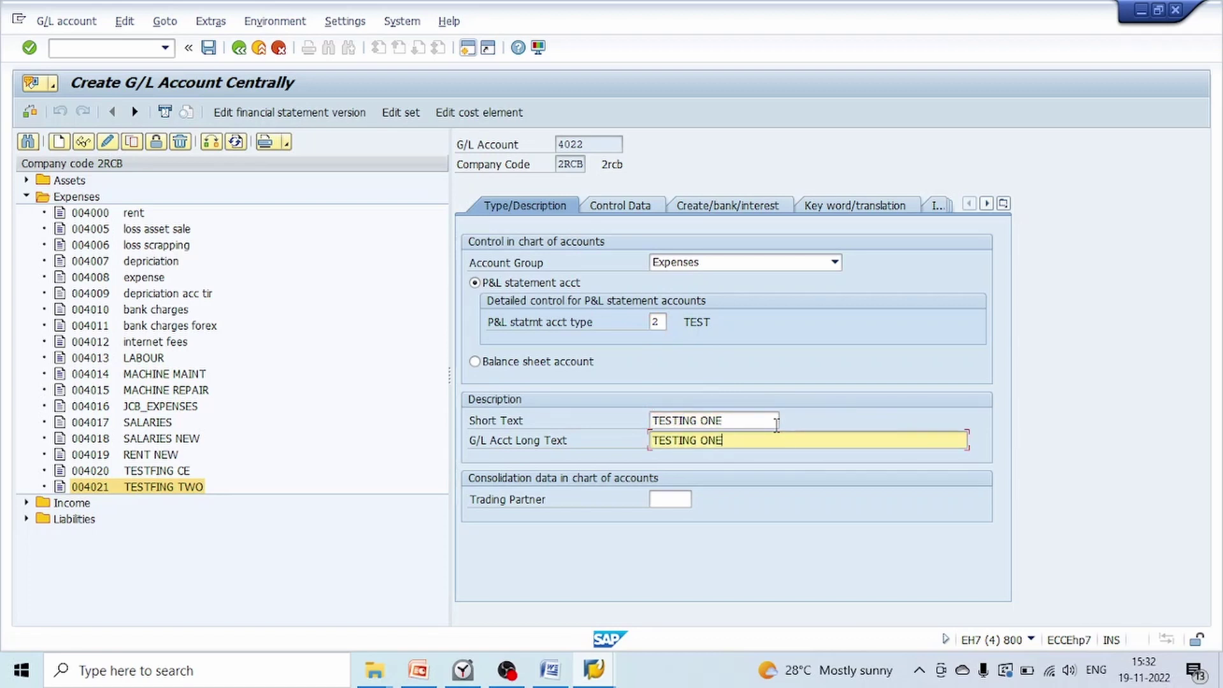
{"action": "left_click", "coordinate": [209, 47]}
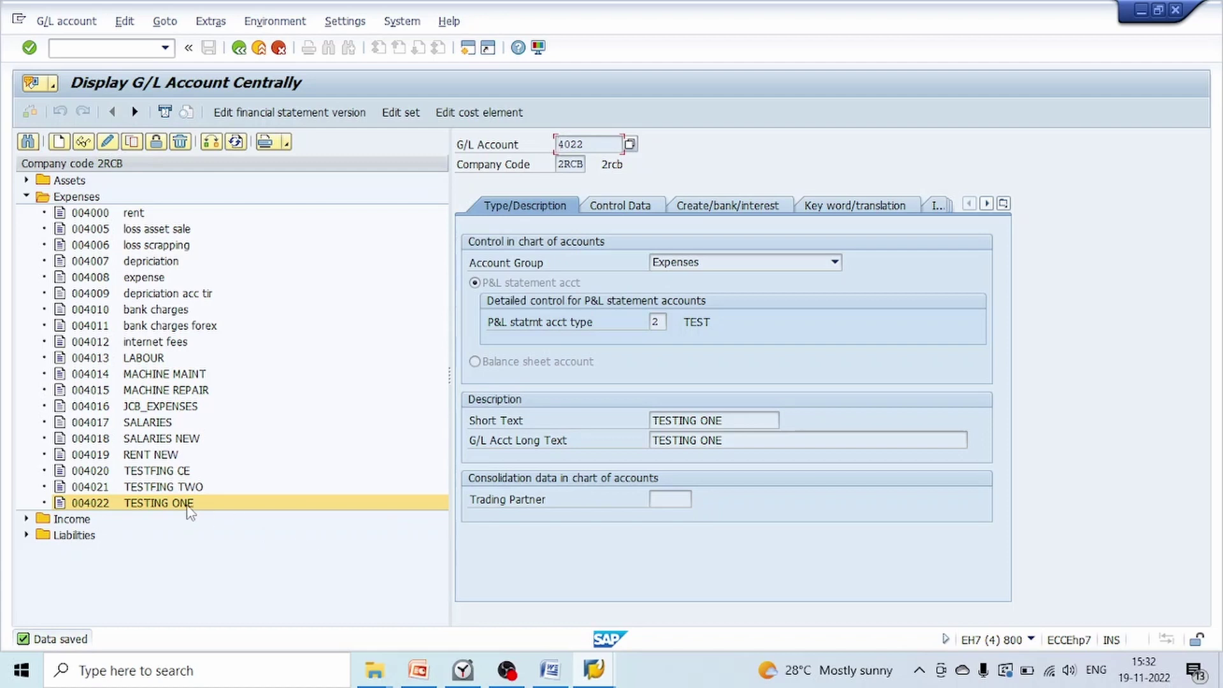
Copy expense account 4022 TESTING ONE as new G/L account 4023 in company code 2RCB
{"action": "left_click", "coordinate": [190, 507]}
{"action": "left_click", "coordinate": [132, 142]}
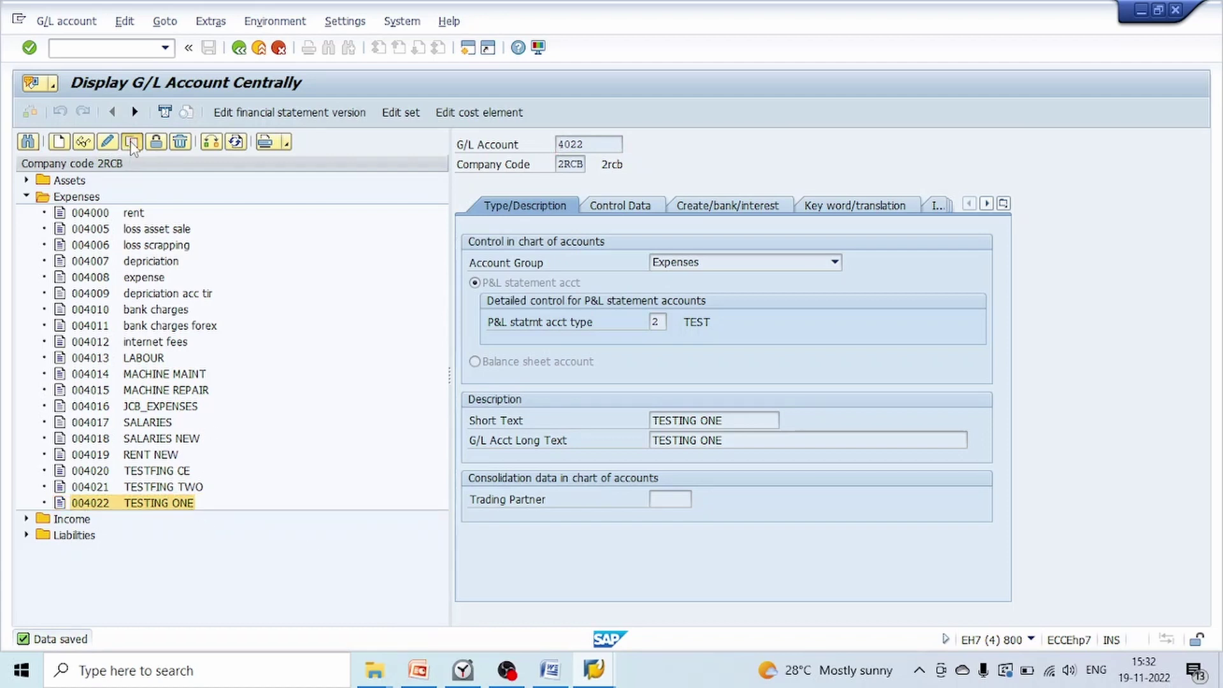
{"action": "type", "text": "4023"}
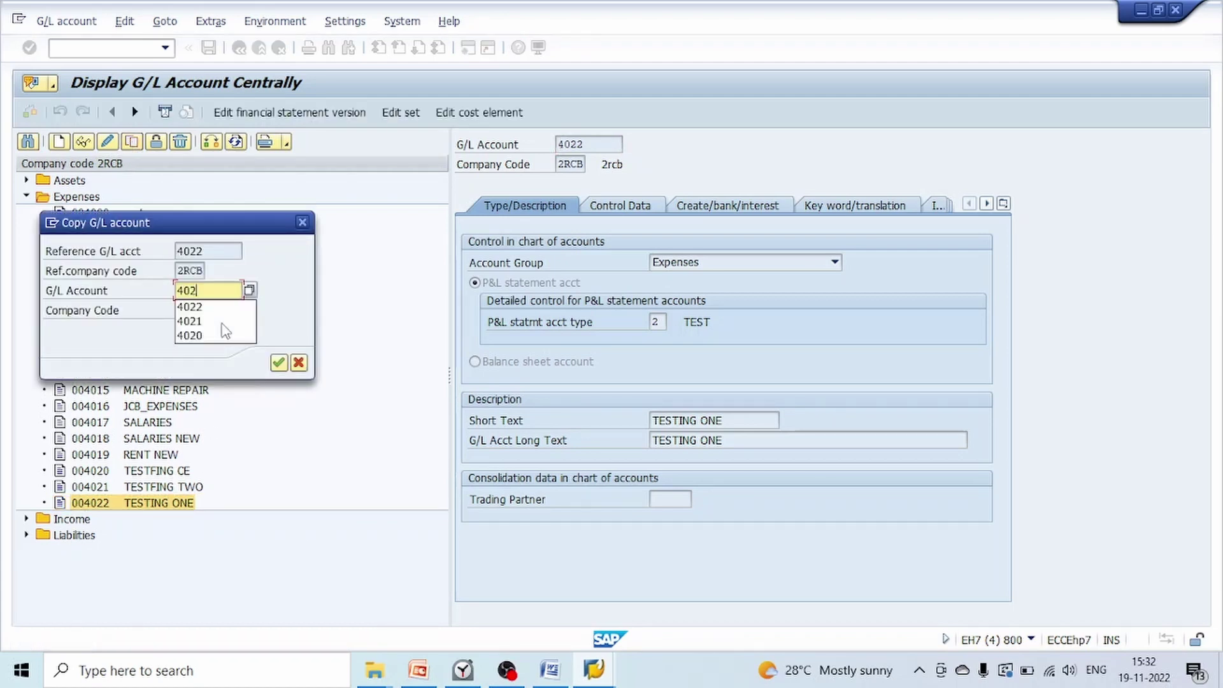
{"action": "left_click", "coordinate": [279, 362]}
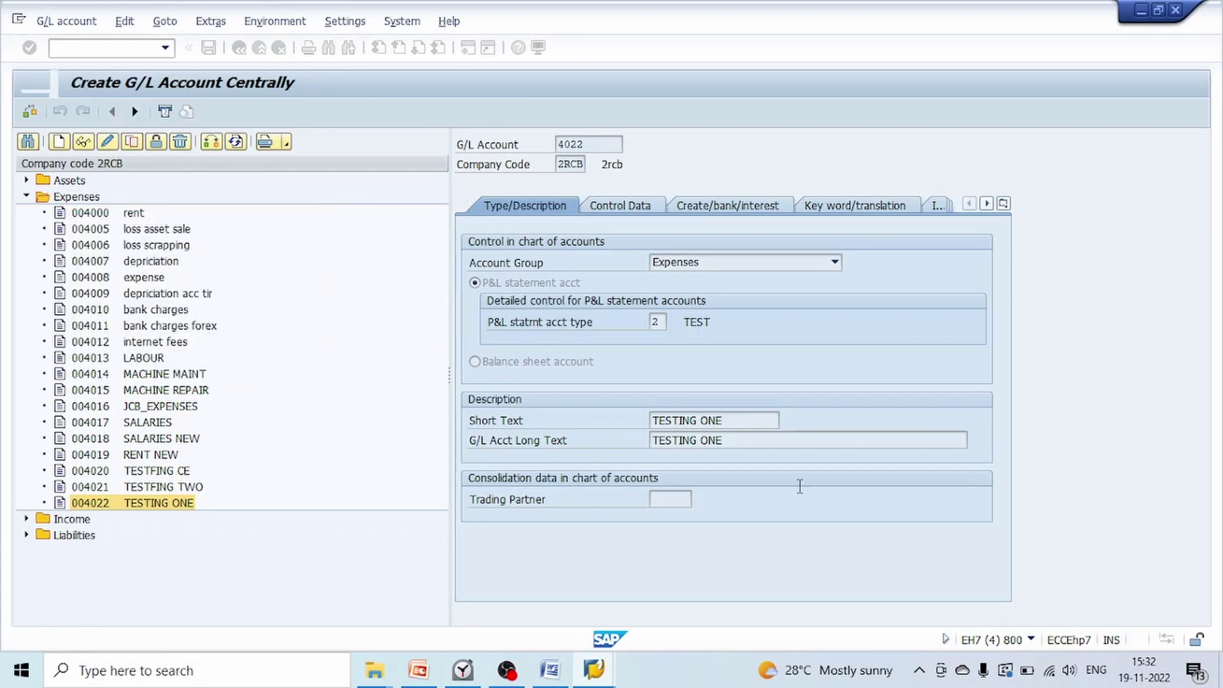
Change the short and long texts of account 4023 to TESTING TWO and save the account
{"action": "left_click", "coordinate": [752, 425]}
{"action": "type", "text": "TW"}
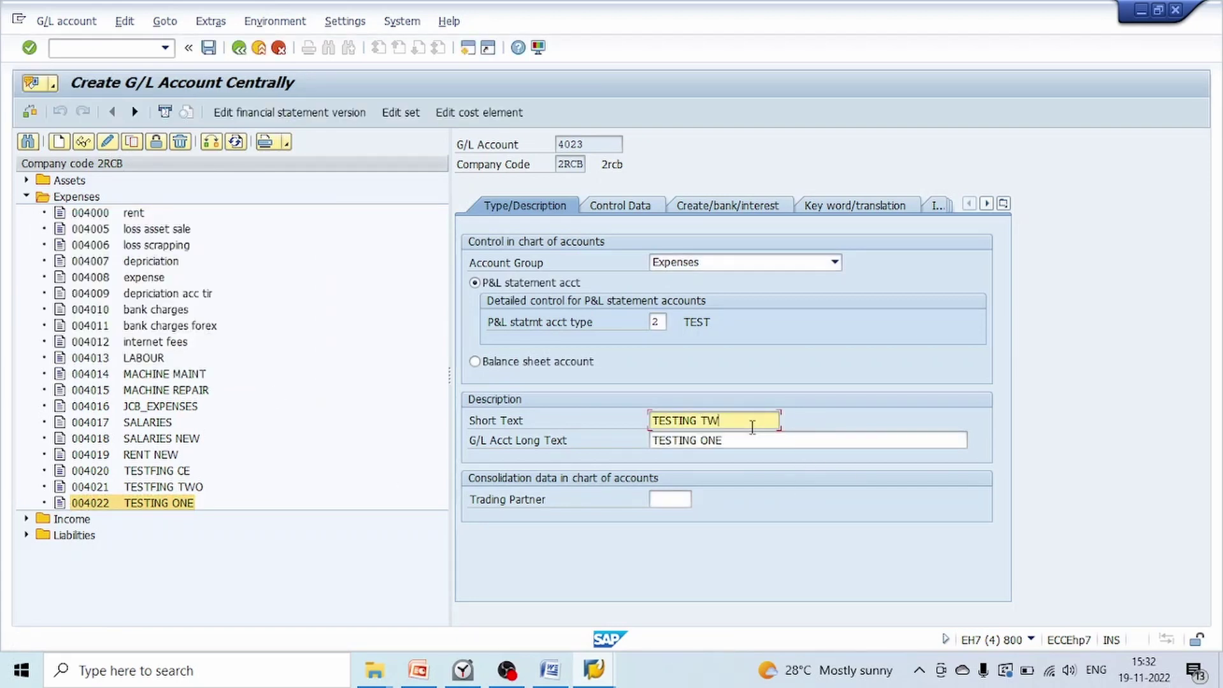
{"action": "type", "text": "O"}
{"action": "key", "text": "Tab"}
{"action": "key", "text": "End"}
{"action": "key", "text": "BackSpace"}
{"action": "key", "text": "BackSpace"}
{"action": "key", "text": "BackSpace"}
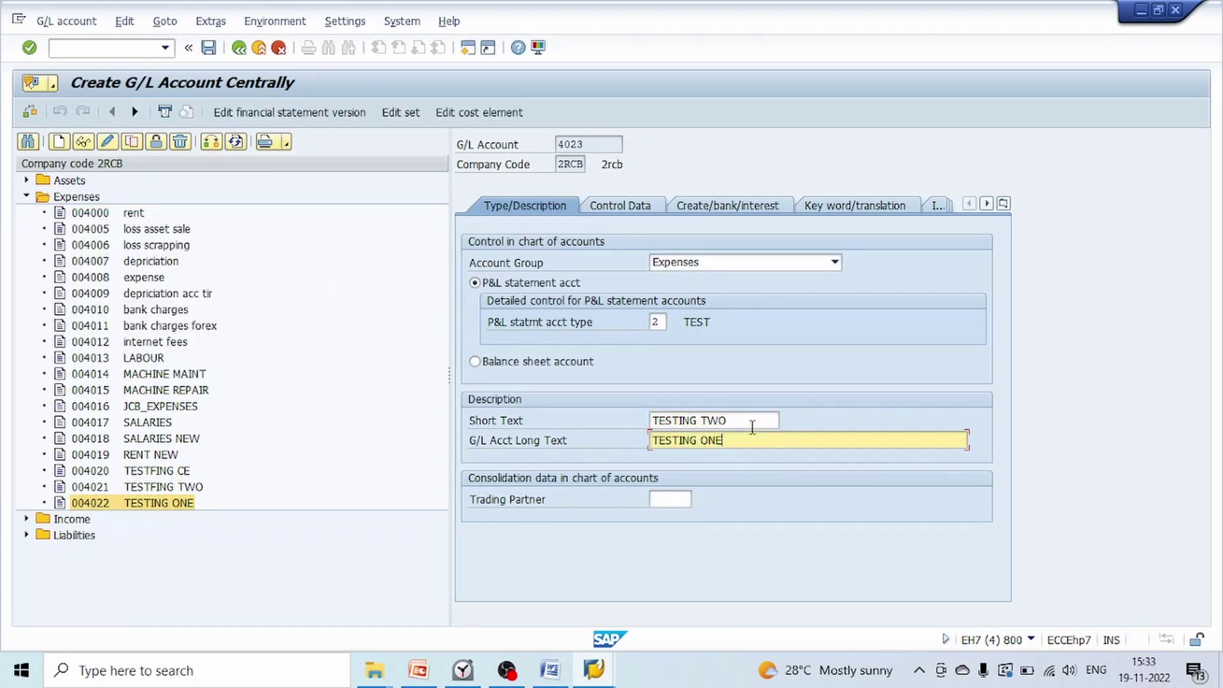
{"action": "type", "text": "TWO"}
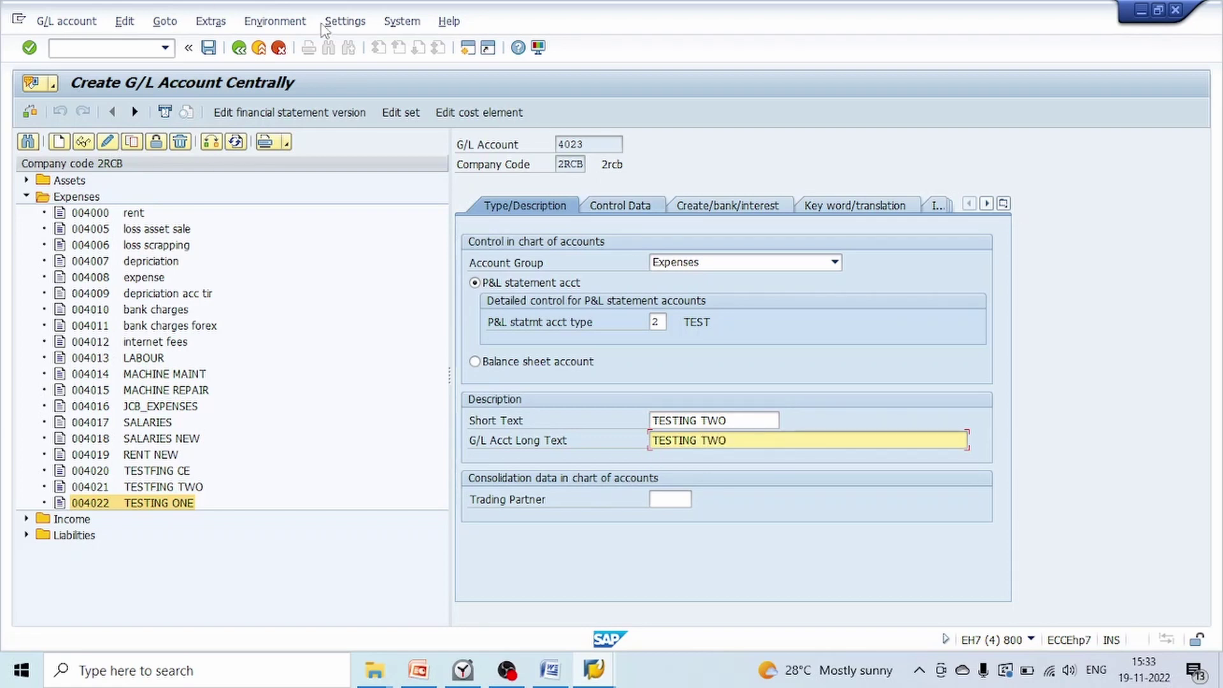
{"action": "left_click", "coordinate": [208, 47]}
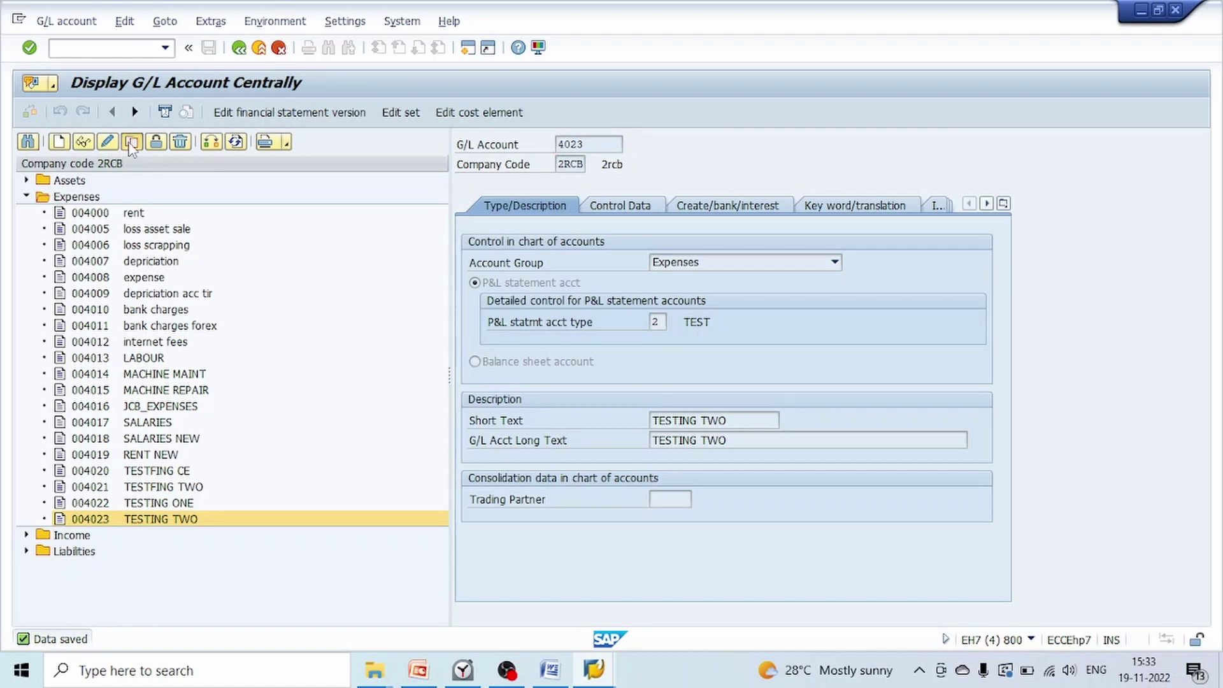
Copy expense account 4023 TESTING TWO as new G/L account 4024 in company code 2RCB
{"action": "left_click", "coordinate": [132, 142]}
{"action": "type", "text": "4024"}
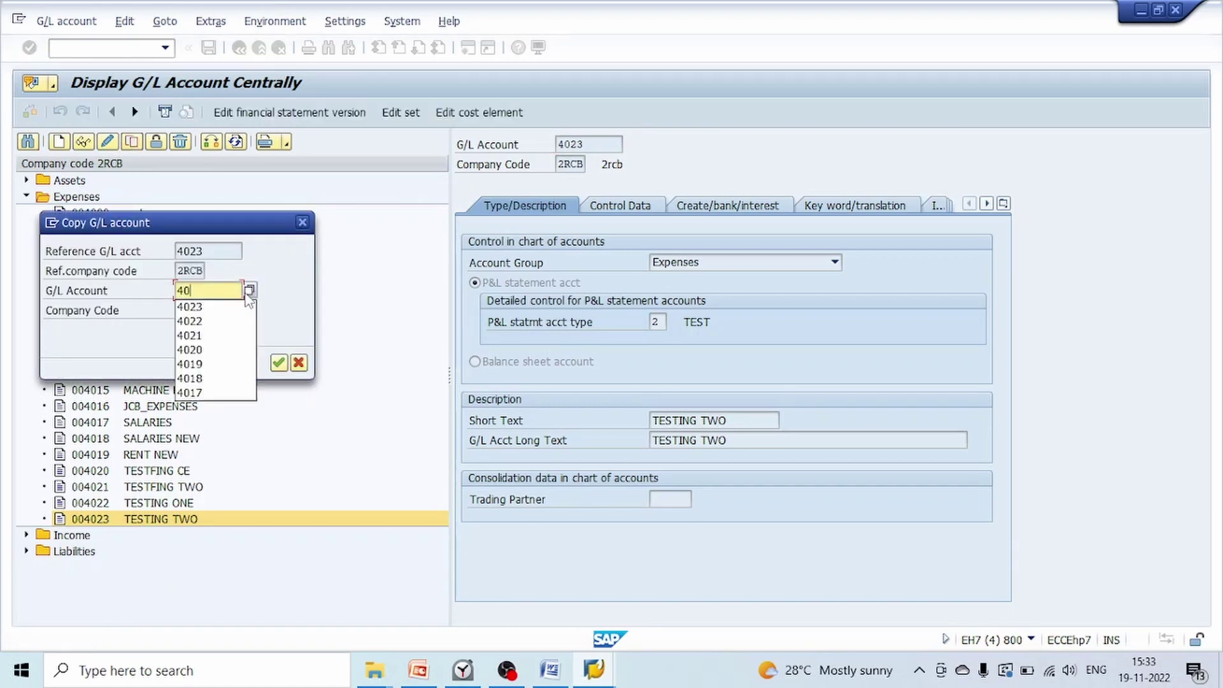
{"action": "left_click", "coordinate": [278, 364]}
Change the short and long texts of account 4024 to TESTING THREE and save the account
{"action": "left_click", "coordinate": [737, 422]}
{"action": "key", "text": "BackSpace"}
{"action": "key", "text": "BackSpace"}
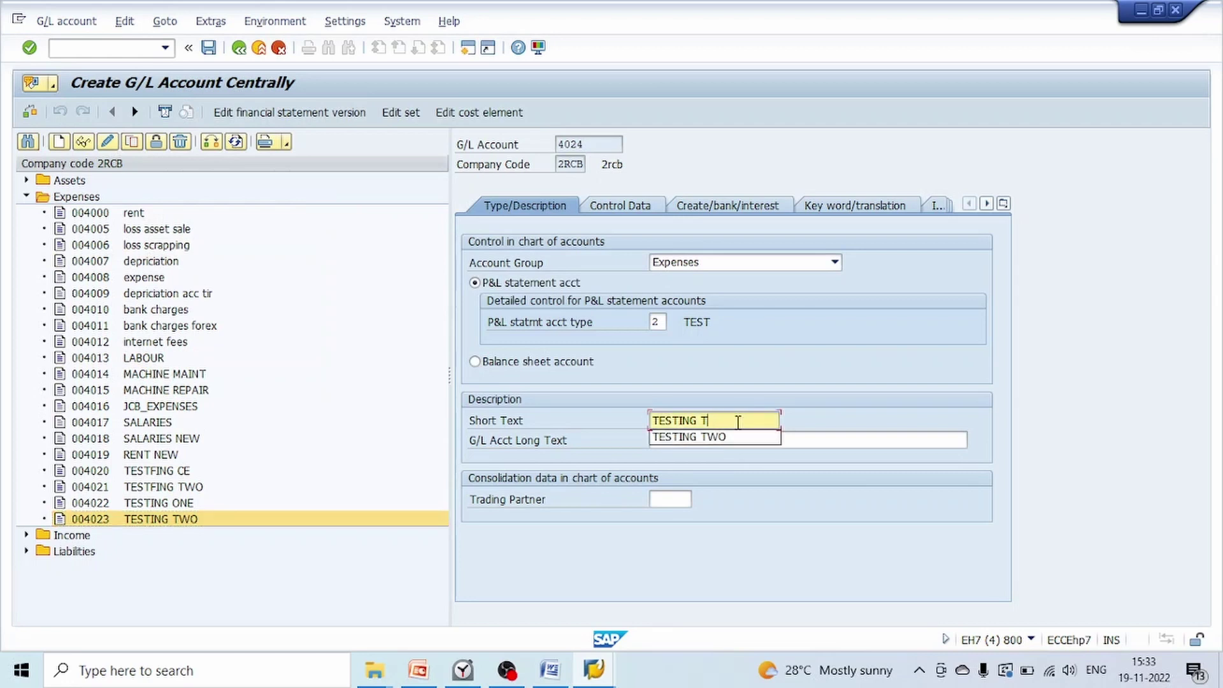
{"action": "type", "text": "HREE"}
{"action": "key", "text": "Tab"}
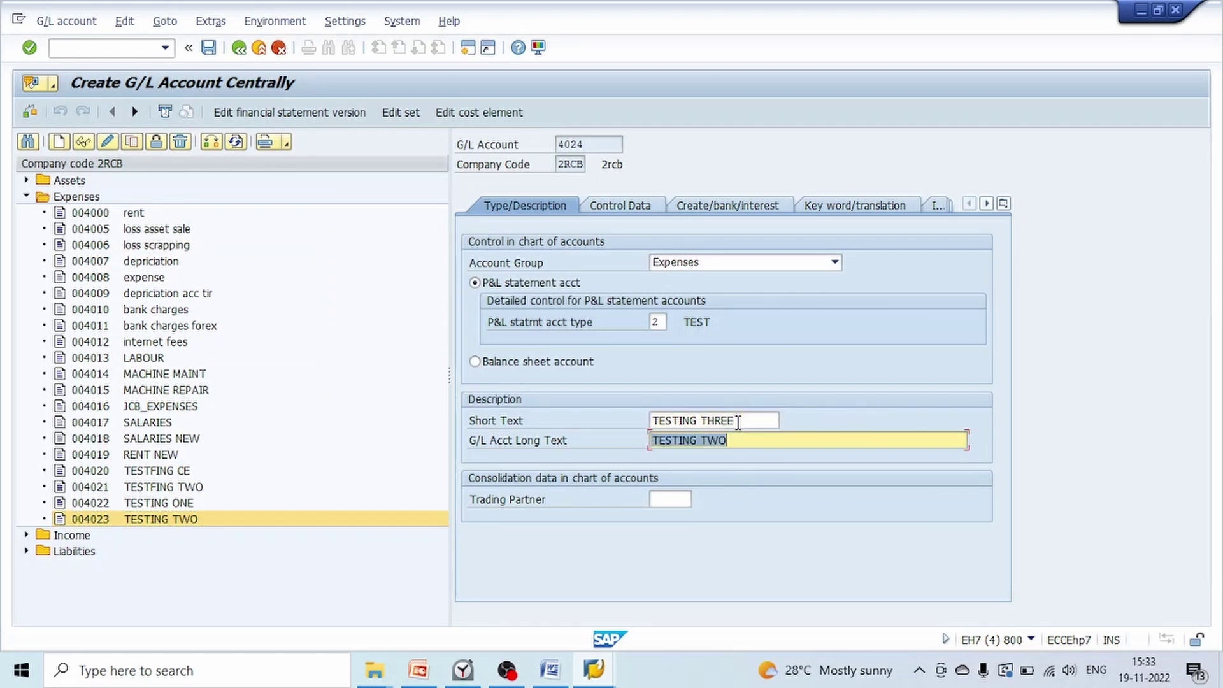
{"action": "key", "text": "BackSpace"}
{"action": "type", "text": "TEST"}
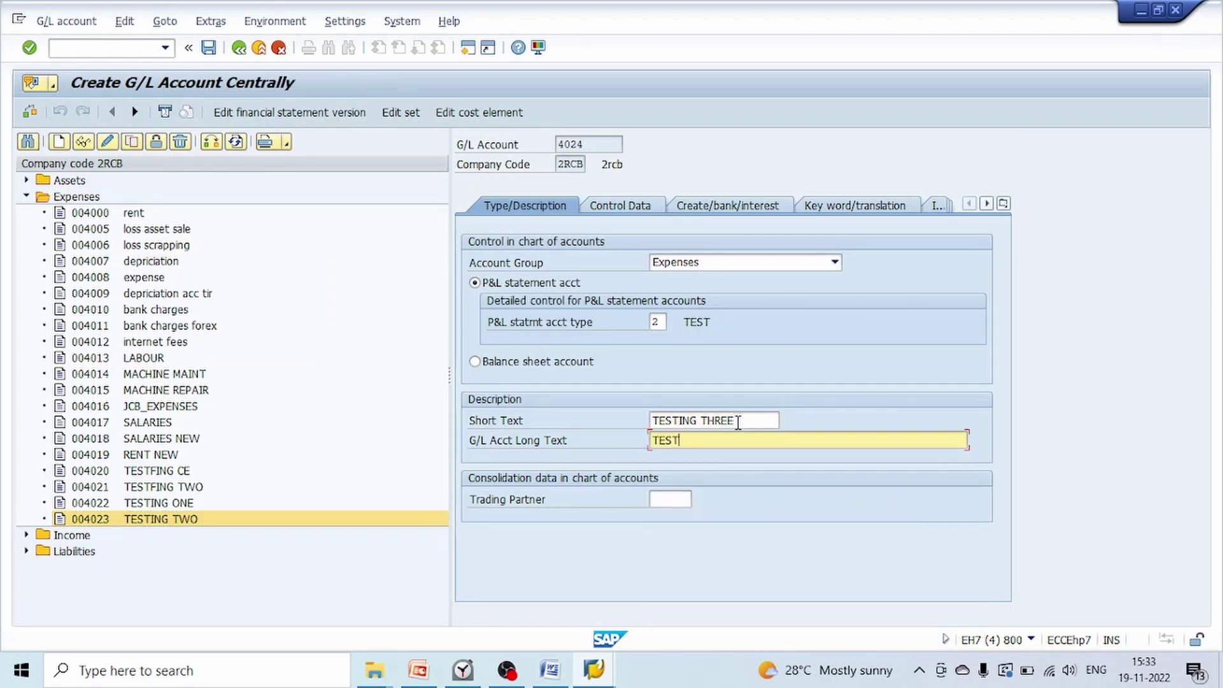
{"action": "type", "text": "ING"}
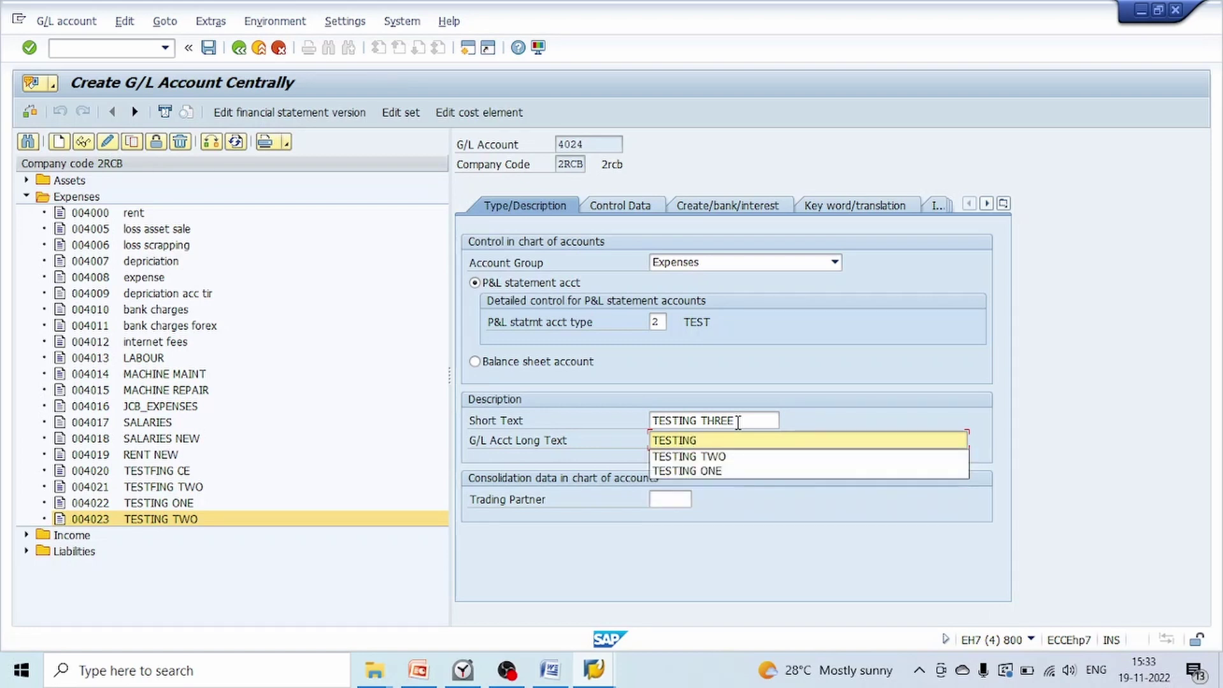
{"action": "type", "text": " THREE"}
{"action": "key", "text": "Return"}
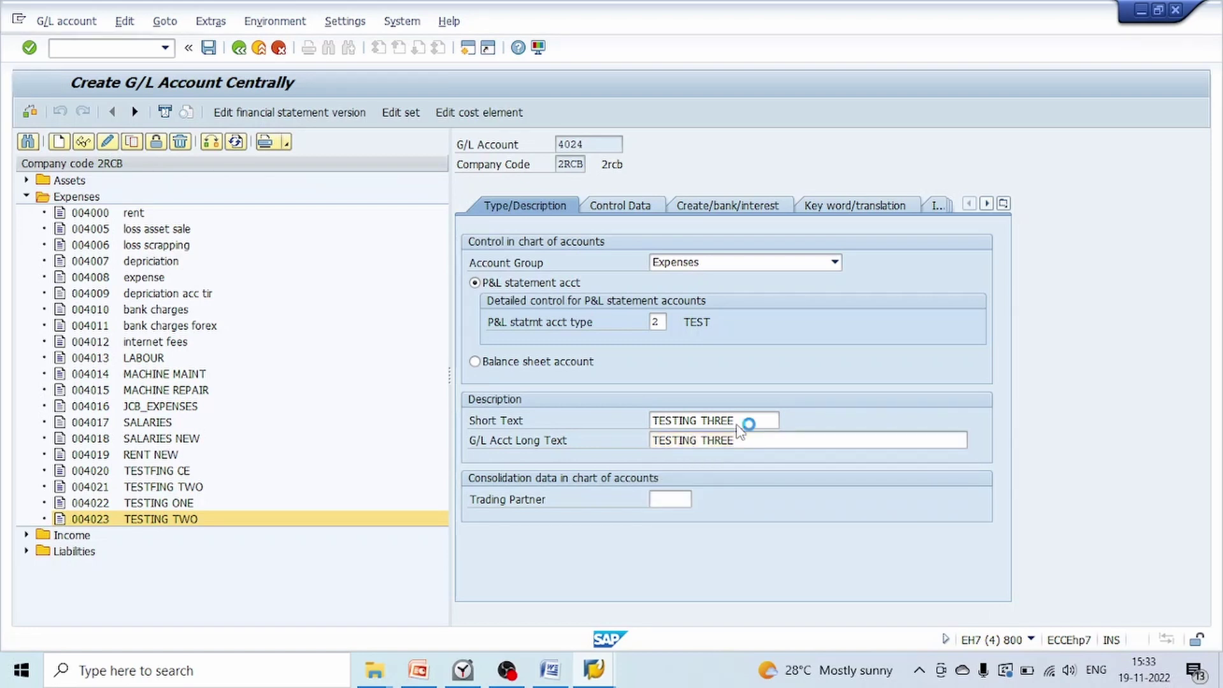
{"action": "left_click", "coordinate": [209, 51]}
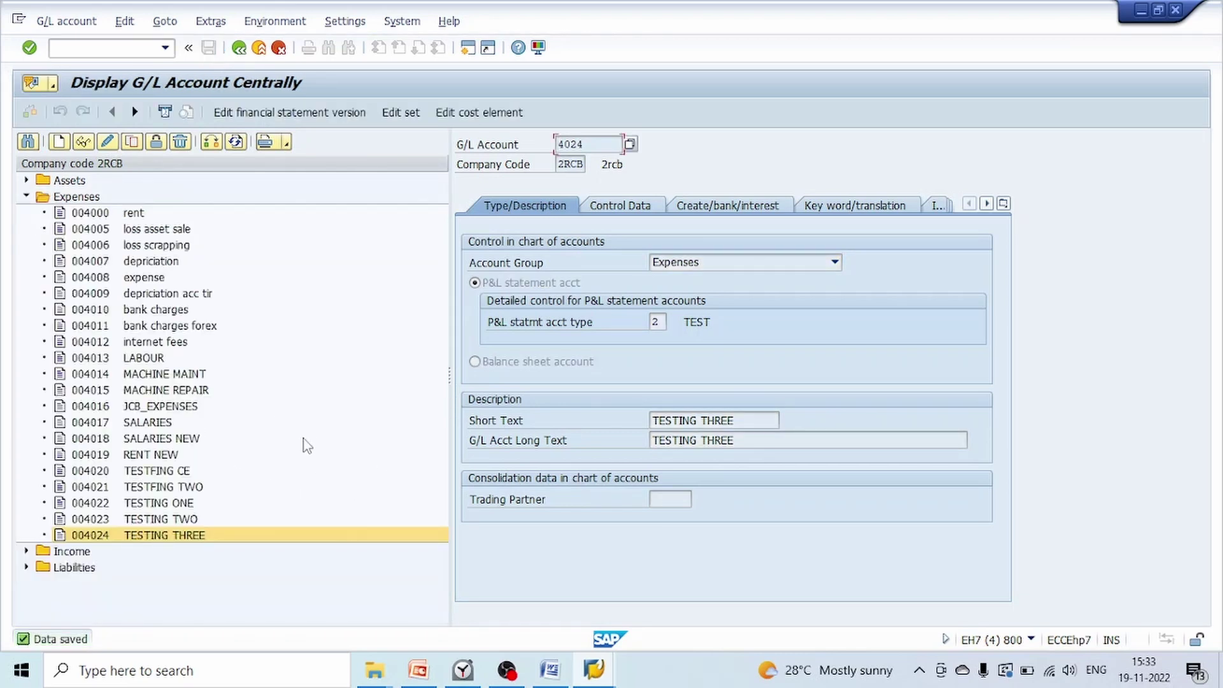
Go through the new accounts 4022, 4023 and 4024 in the Expenses list
{"action": "left_click", "coordinate": [160, 503]}
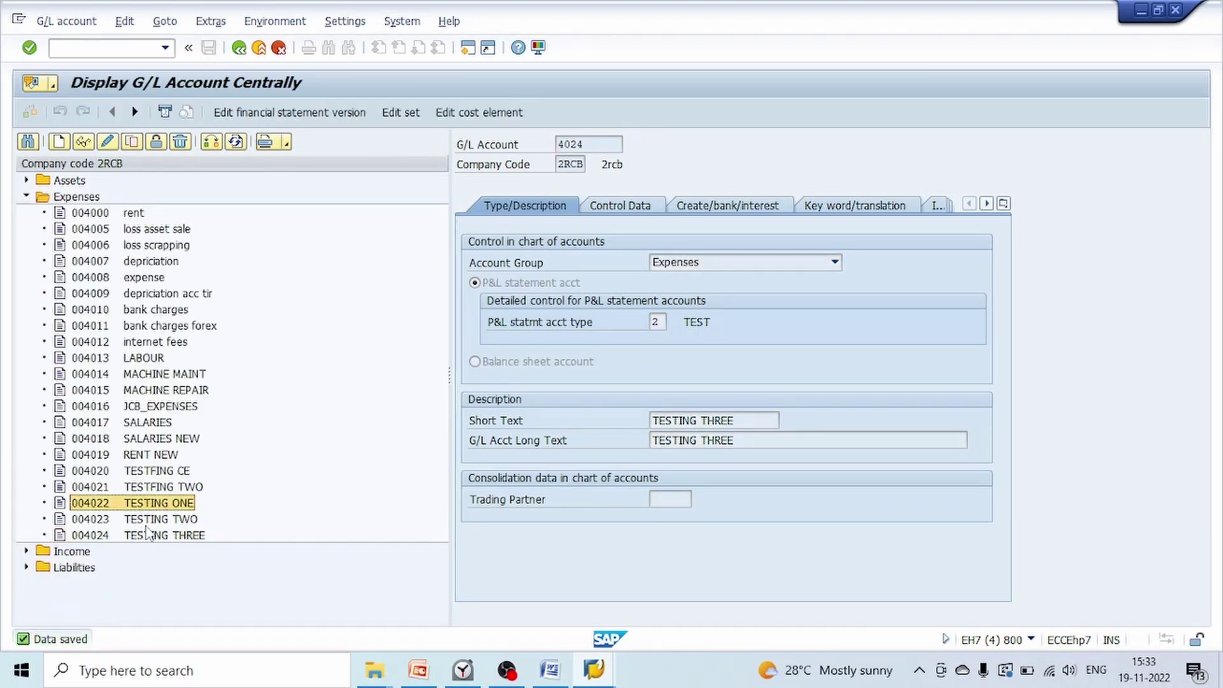
{"action": "left_click", "coordinate": [112, 521]}
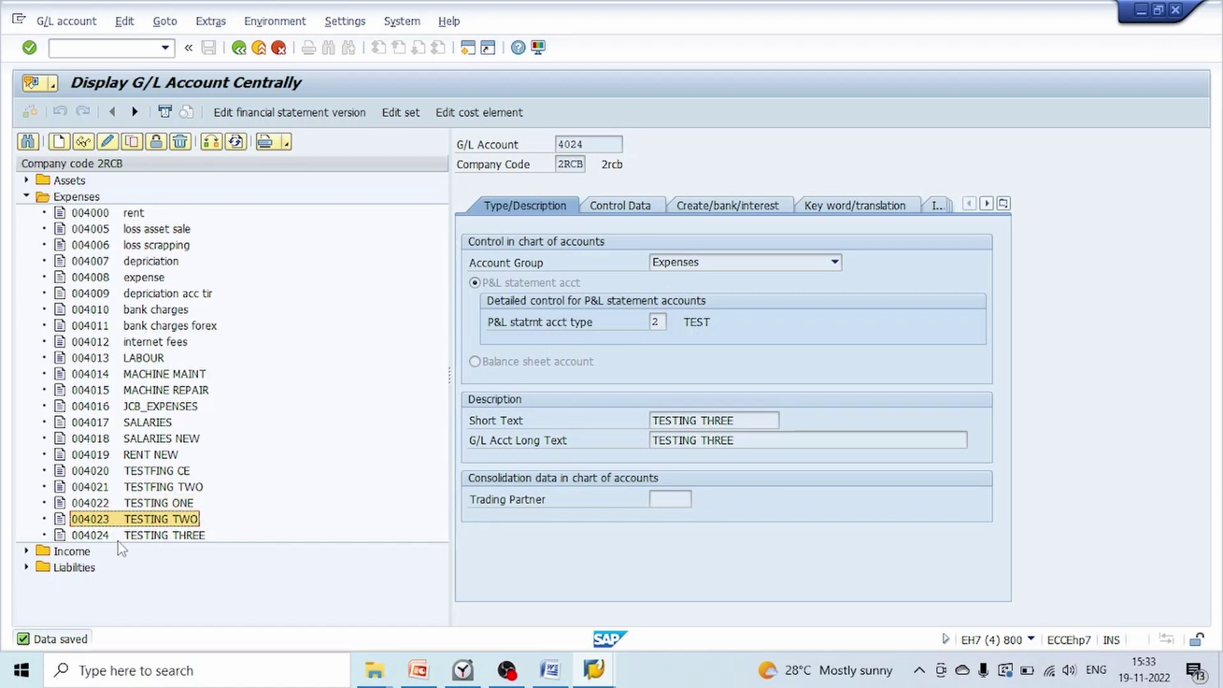
{"action": "left_click", "coordinate": [119, 538]}
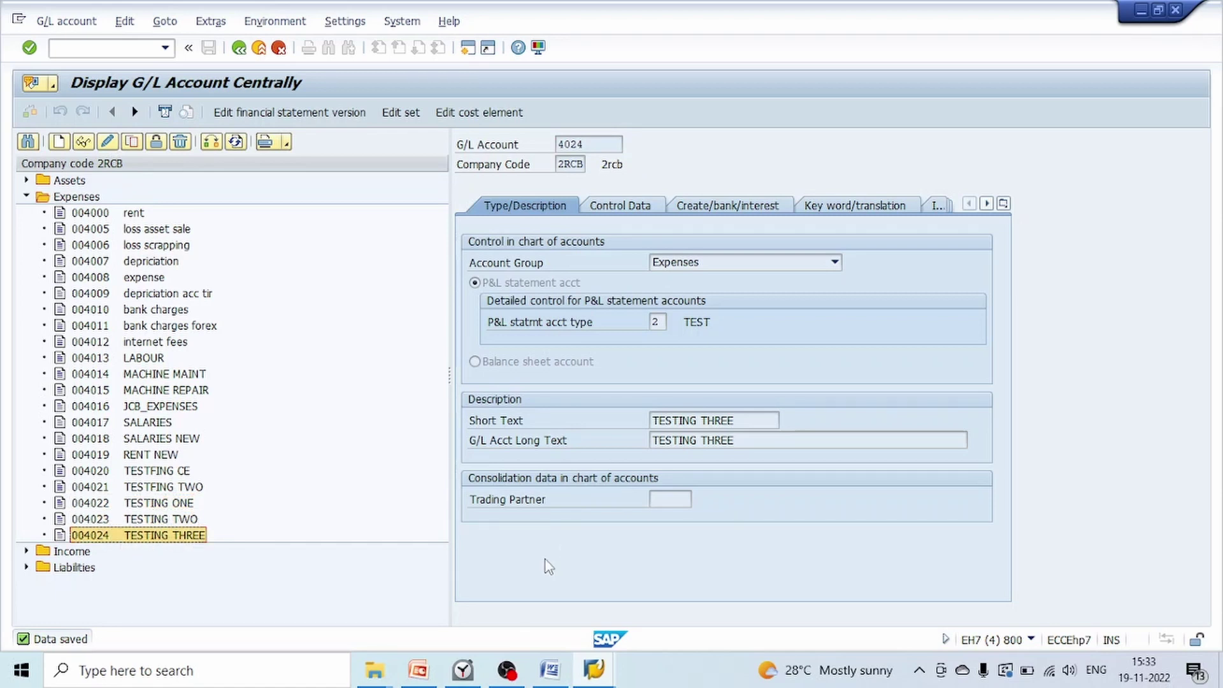
In the OKB2 session, add a default setting for accounts 4022 to 4024 with cost element category 1
{"action": "left_click", "coordinate": [207, 510]}
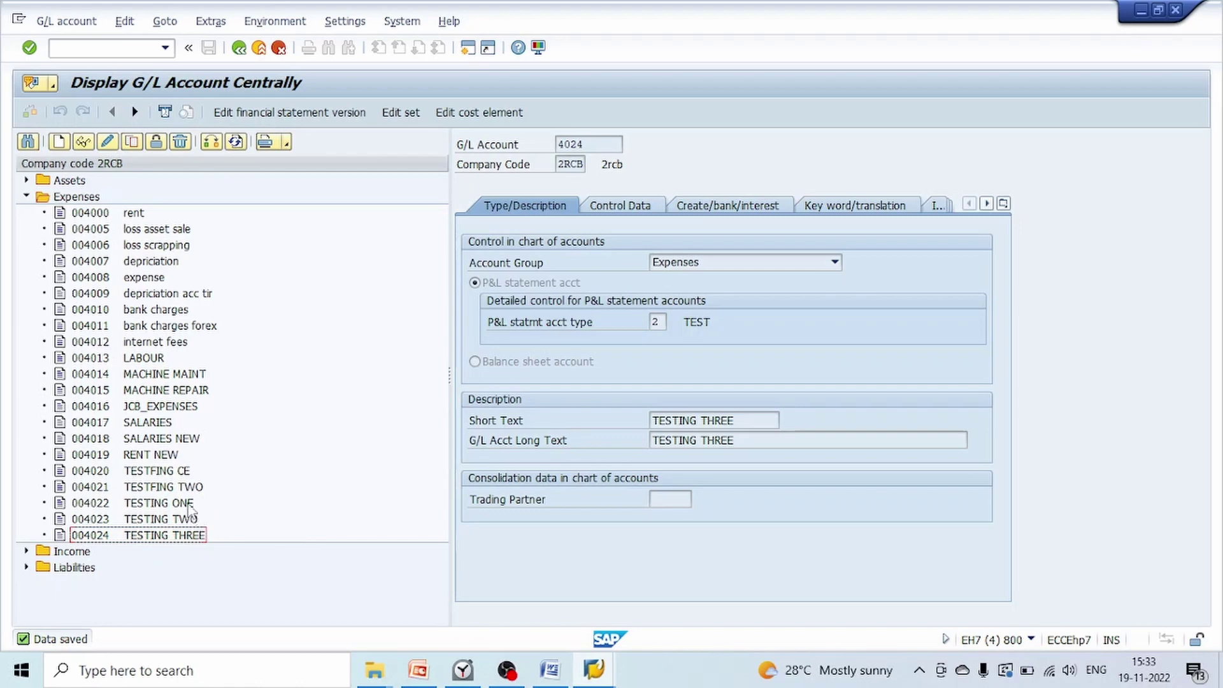
{"action": "mouse_move", "coordinate": [593, 670]}
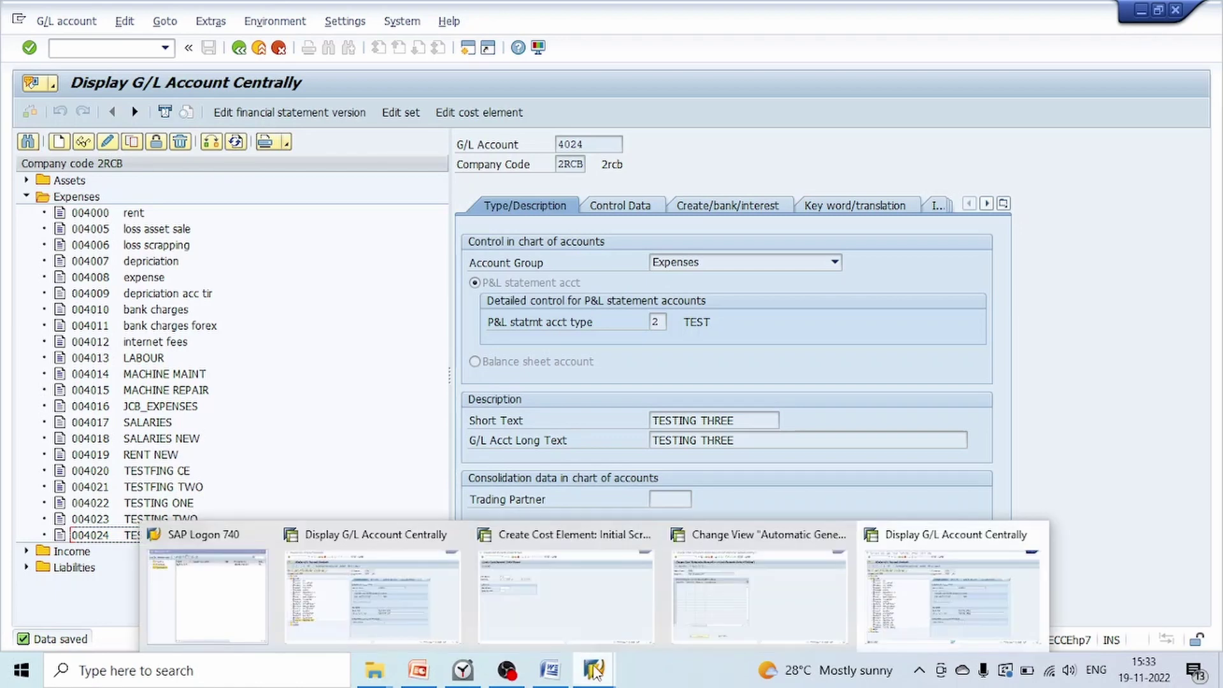
{"action": "left_click", "coordinate": [707, 632]}
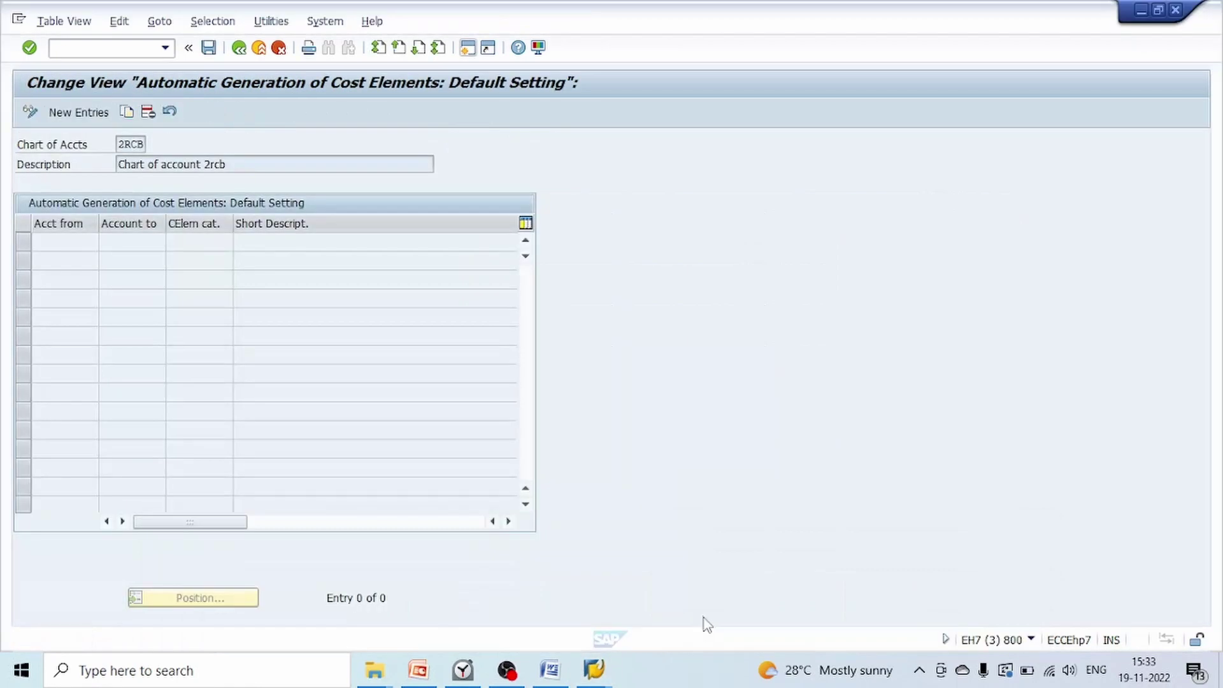
{"action": "left_click", "coordinate": [1031, 641]}
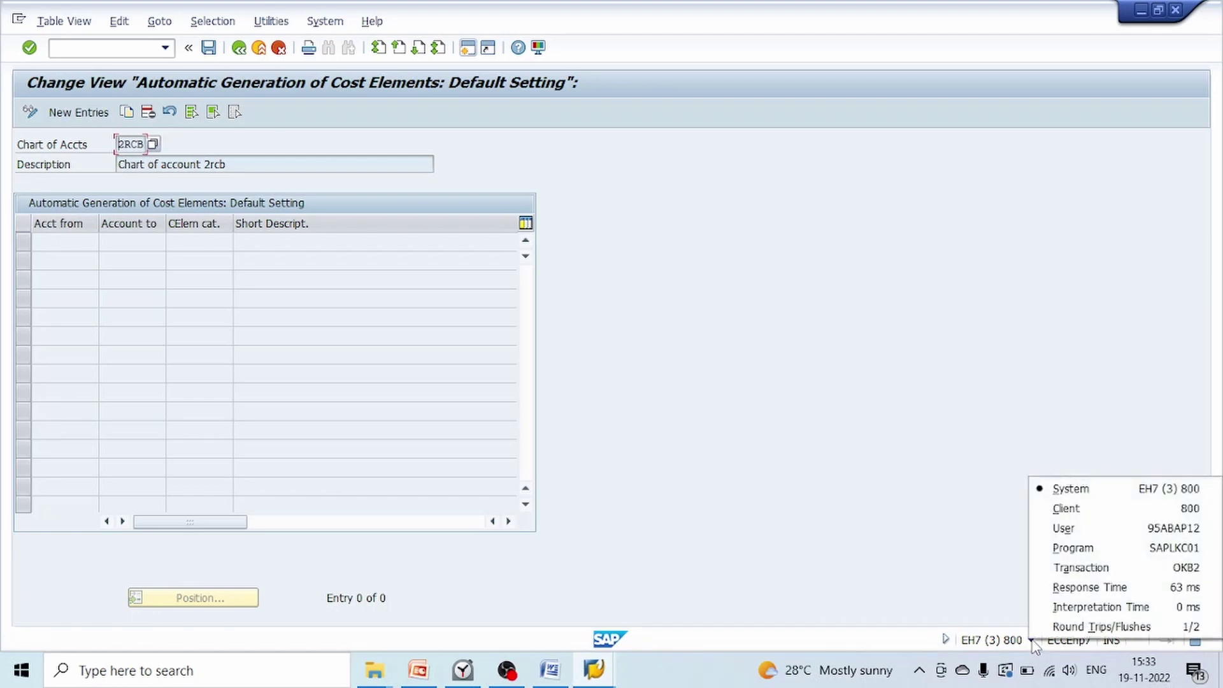
{"action": "left_click", "coordinate": [756, 485]}
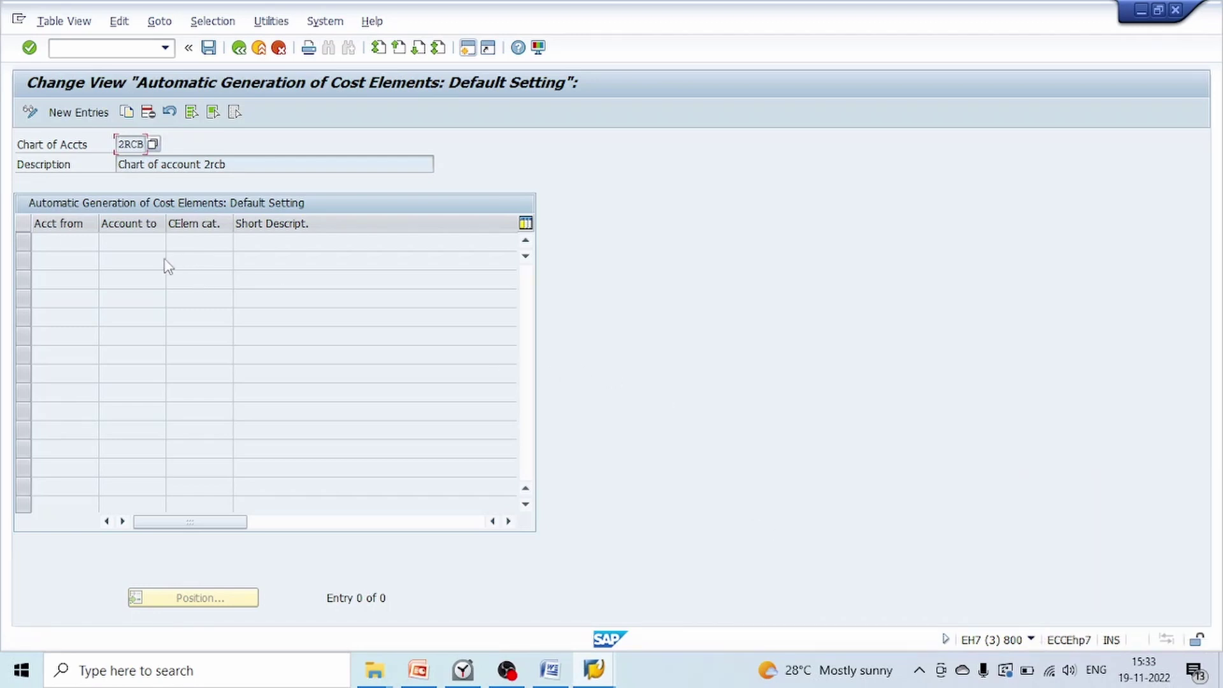
{"action": "left_click", "coordinate": [67, 117]}
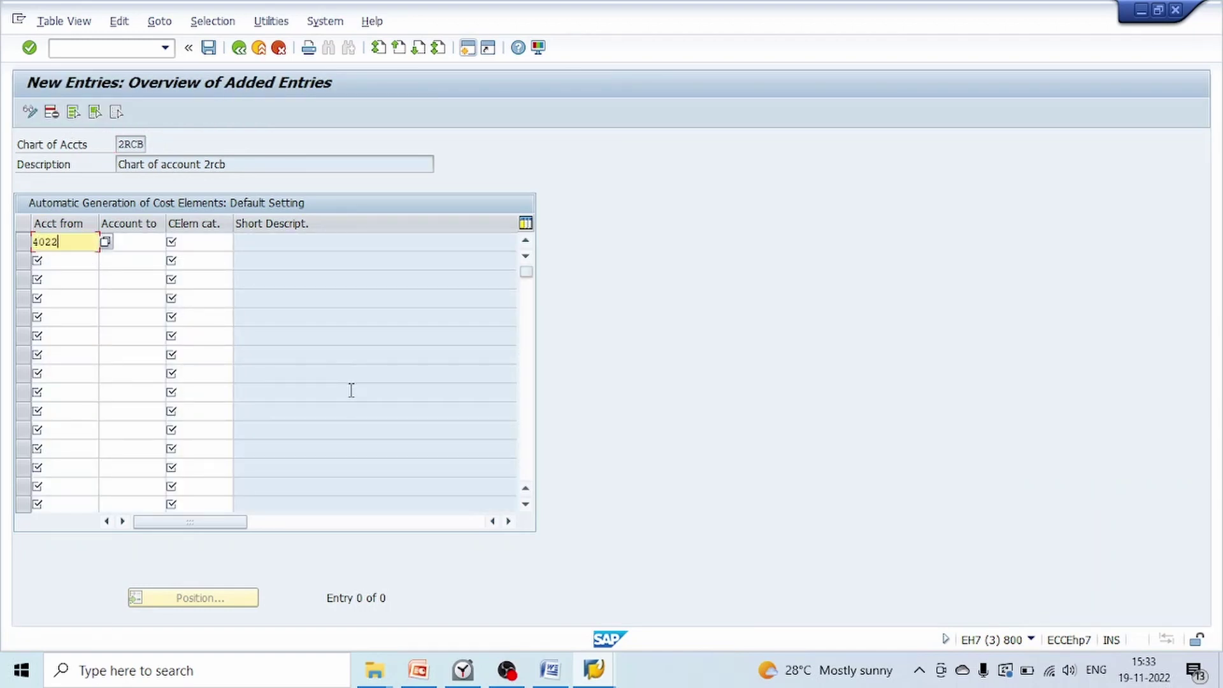
{"action": "key", "text": "Tab"}
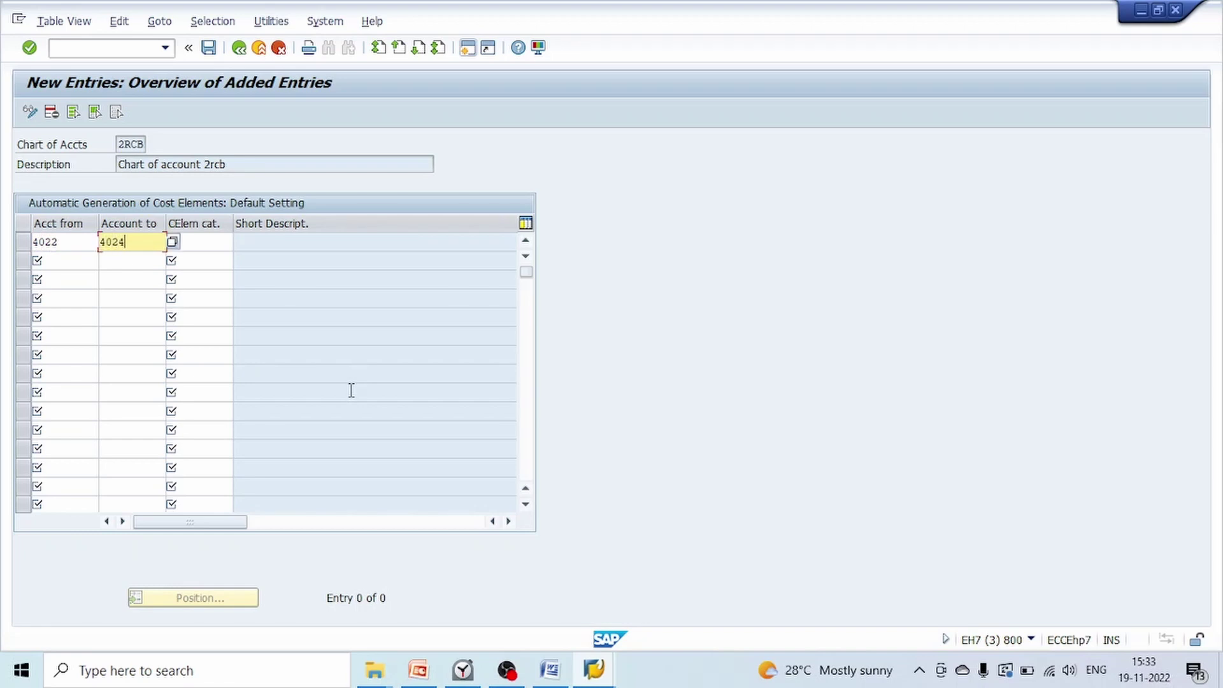
{"action": "key", "text": "Tab"}
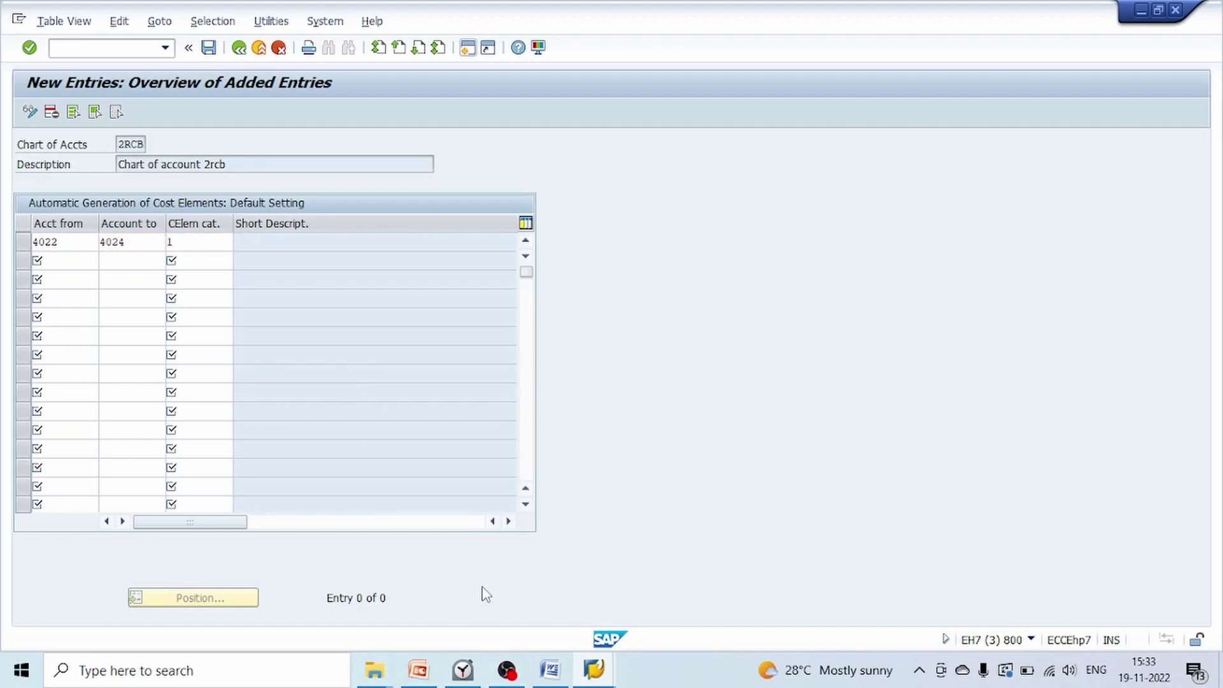
{"action": "key", "text": "Return"}
Check the new expense accounts 4022 to 4024 in the central G/L account display
{"action": "left_click", "coordinate": [594, 670]}
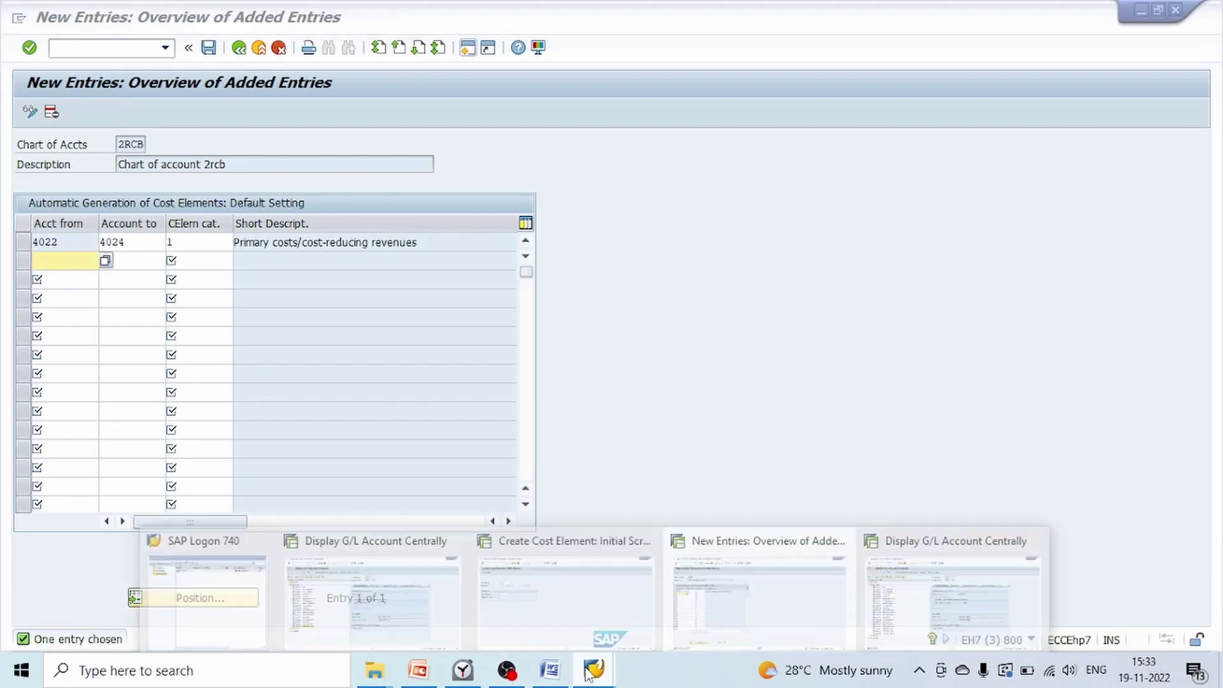
{"action": "left_click", "coordinate": [395, 591]}
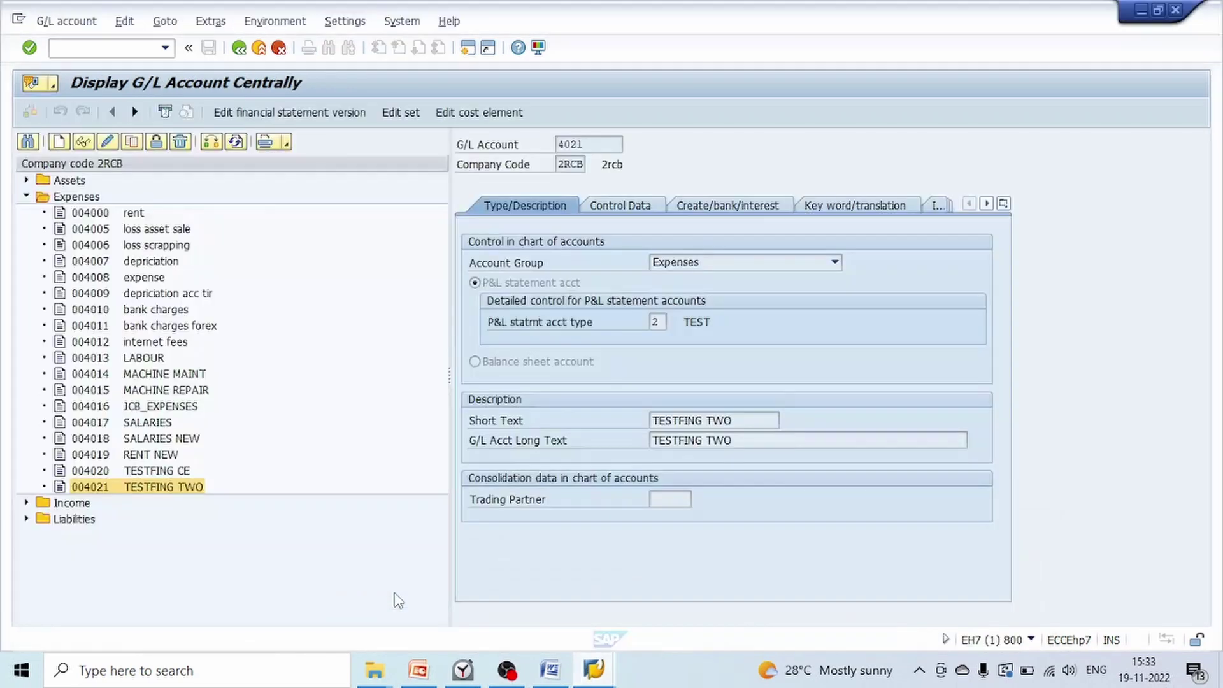
{"action": "left_click", "coordinate": [598, 670]}
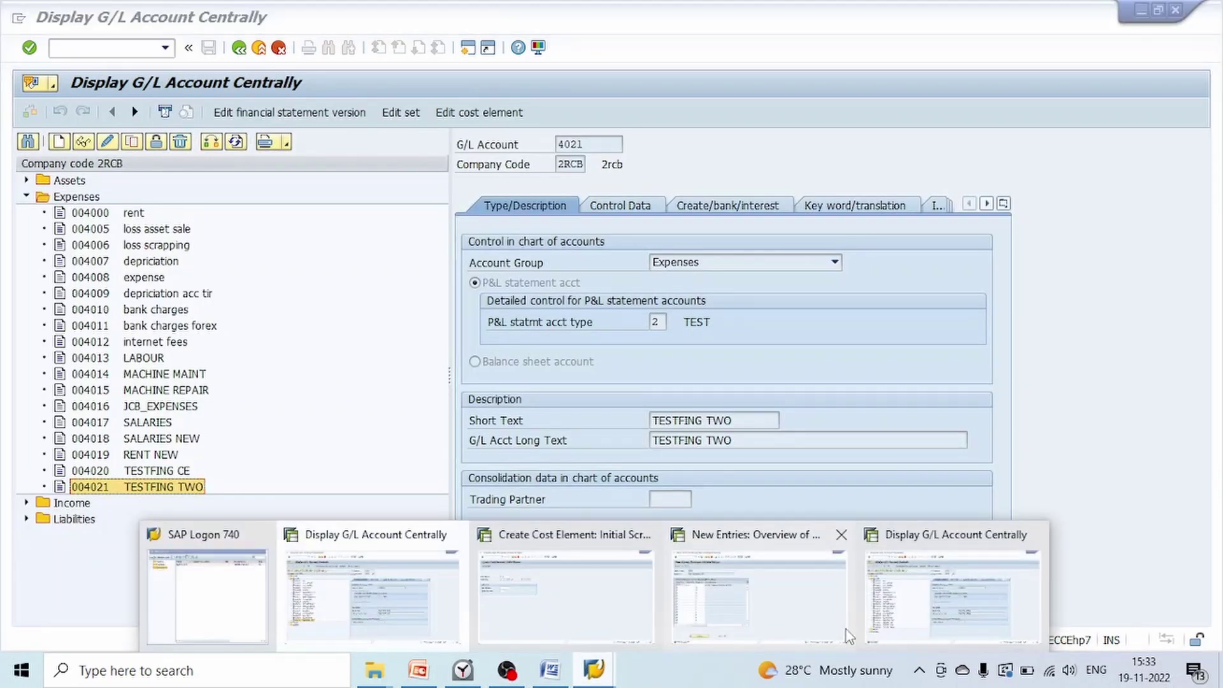
{"action": "left_click", "coordinate": [955, 580]}
{"action": "left_click", "coordinate": [82, 538]}
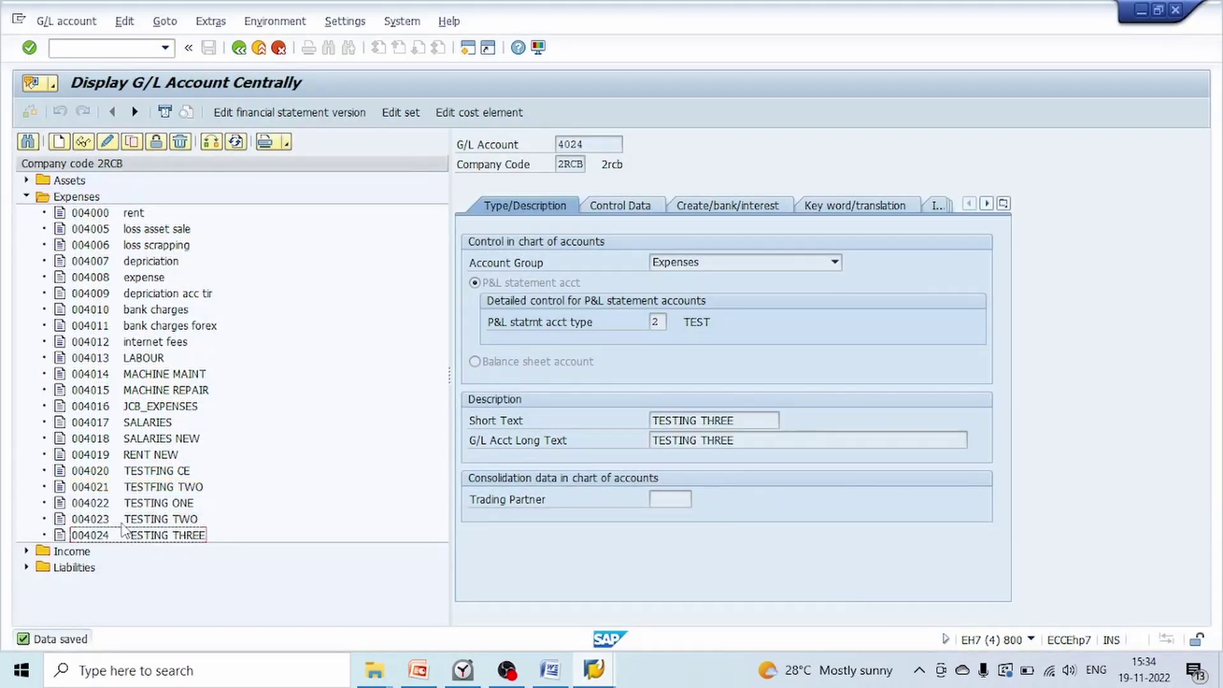
{"action": "left_click", "coordinate": [113, 508]}
{"action": "left_click", "coordinate": [116, 536]}
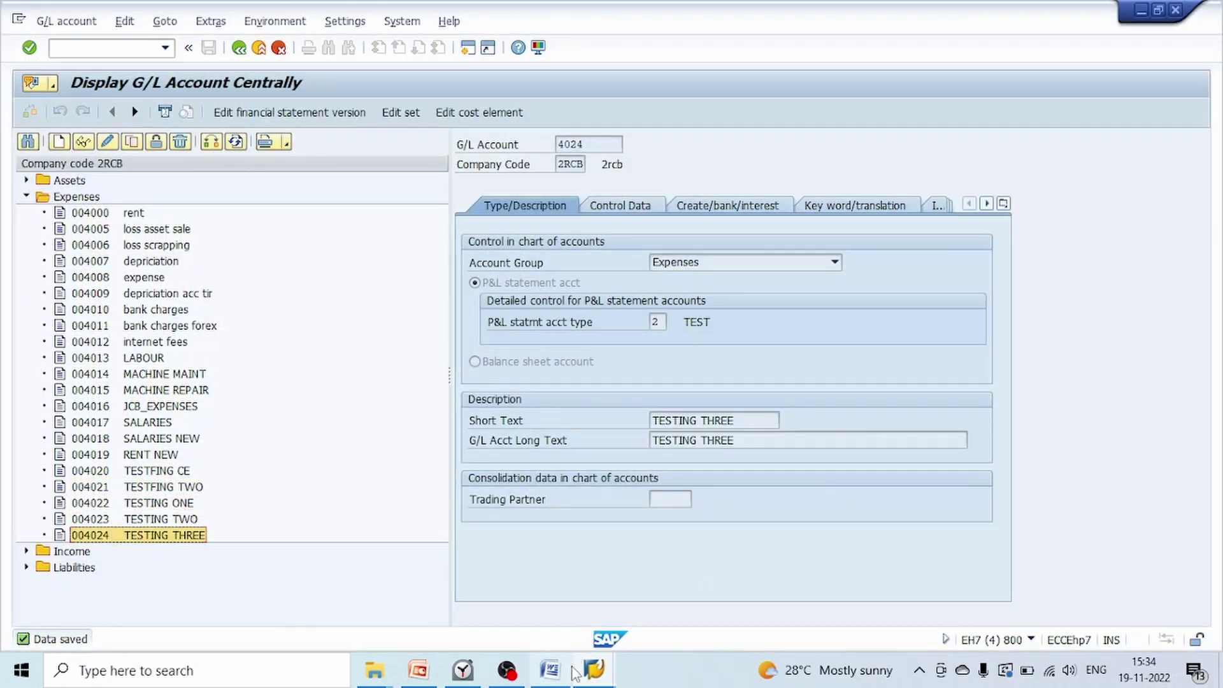
Return to the OKB2 entries and save the new account range under the customizing request TEST
{"action": "left_click", "coordinate": [595, 670]}
{"action": "left_click", "coordinate": [758, 604]}
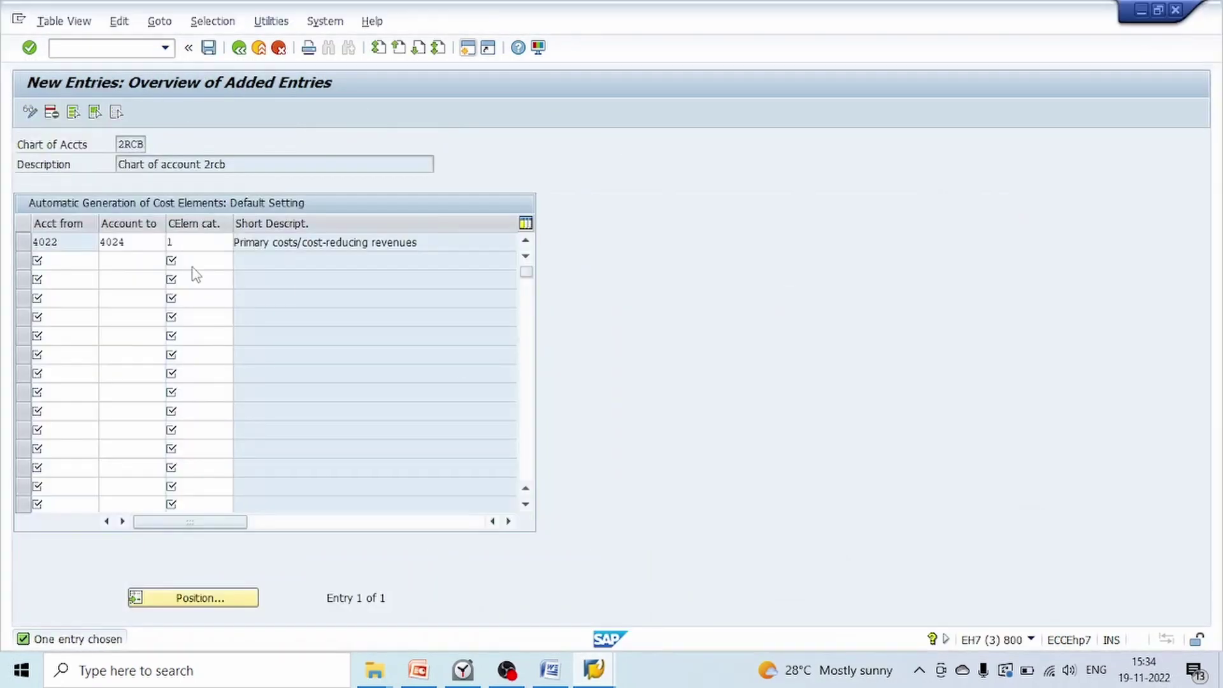
{"action": "left_click", "coordinate": [208, 47]}
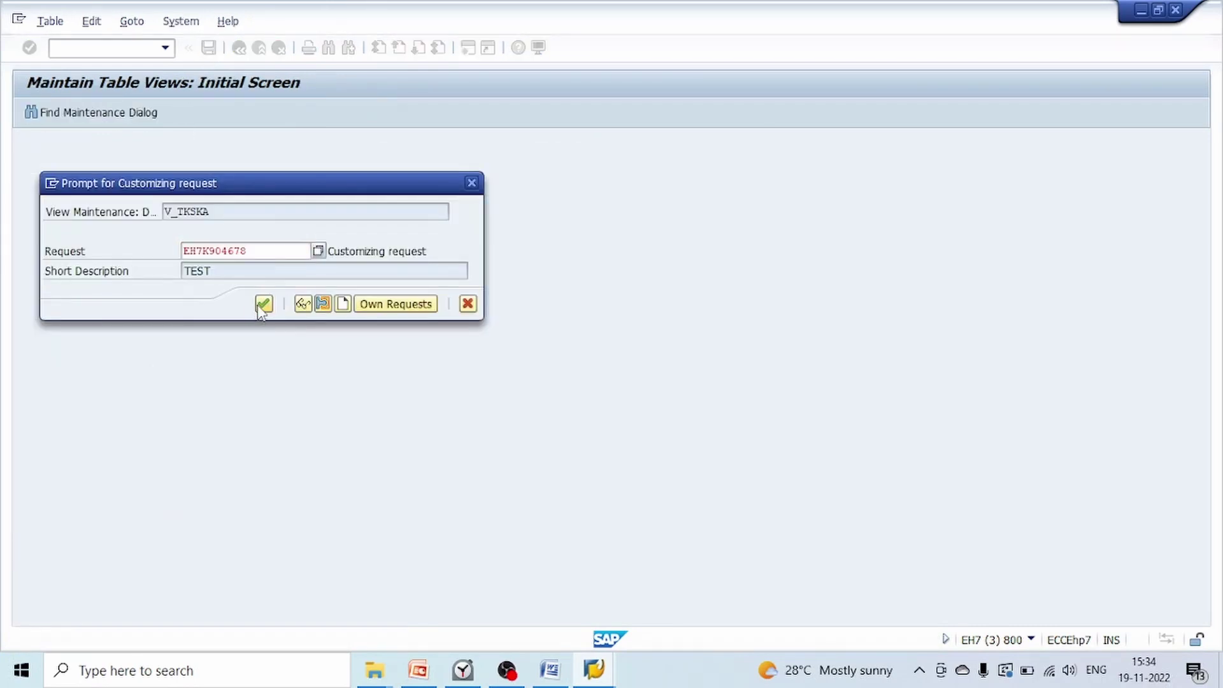
{"action": "left_click", "coordinate": [260, 304]}
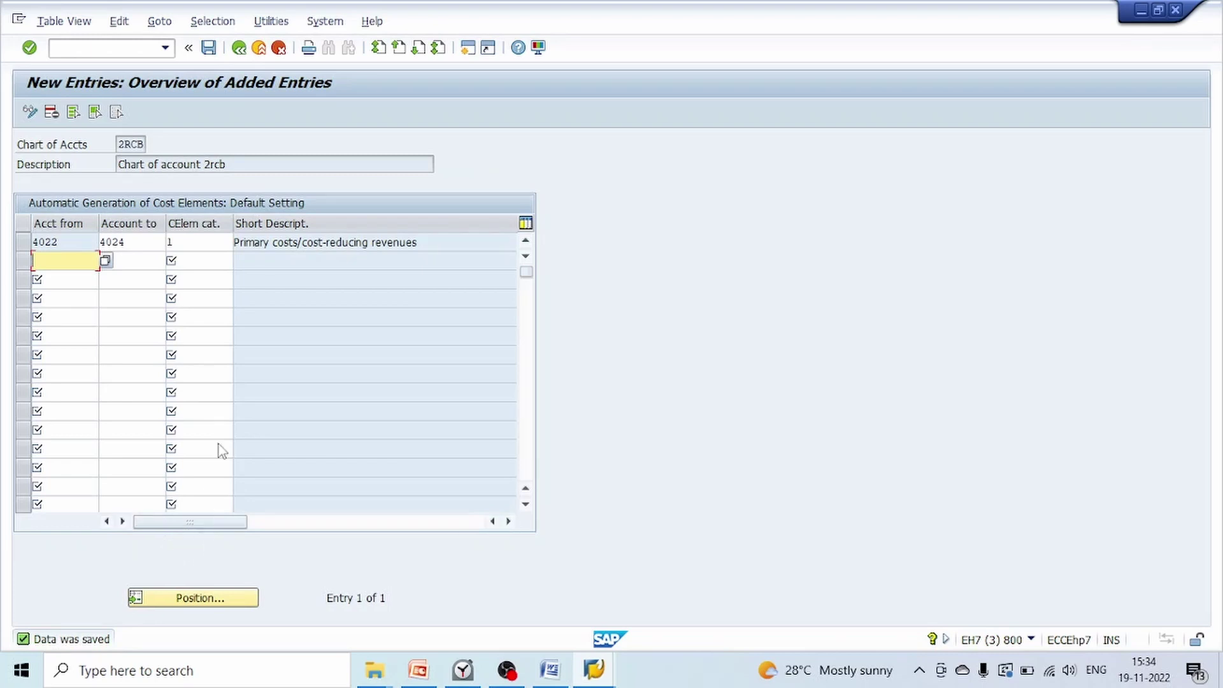
Run OKB3 to create the cost element batch input session for controlling area 2RCB, valid 01.01.2022 to 31.12.9999
{"action": "left_click", "coordinate": [259, 48]}
{"action": "type", "text": "OKB"}
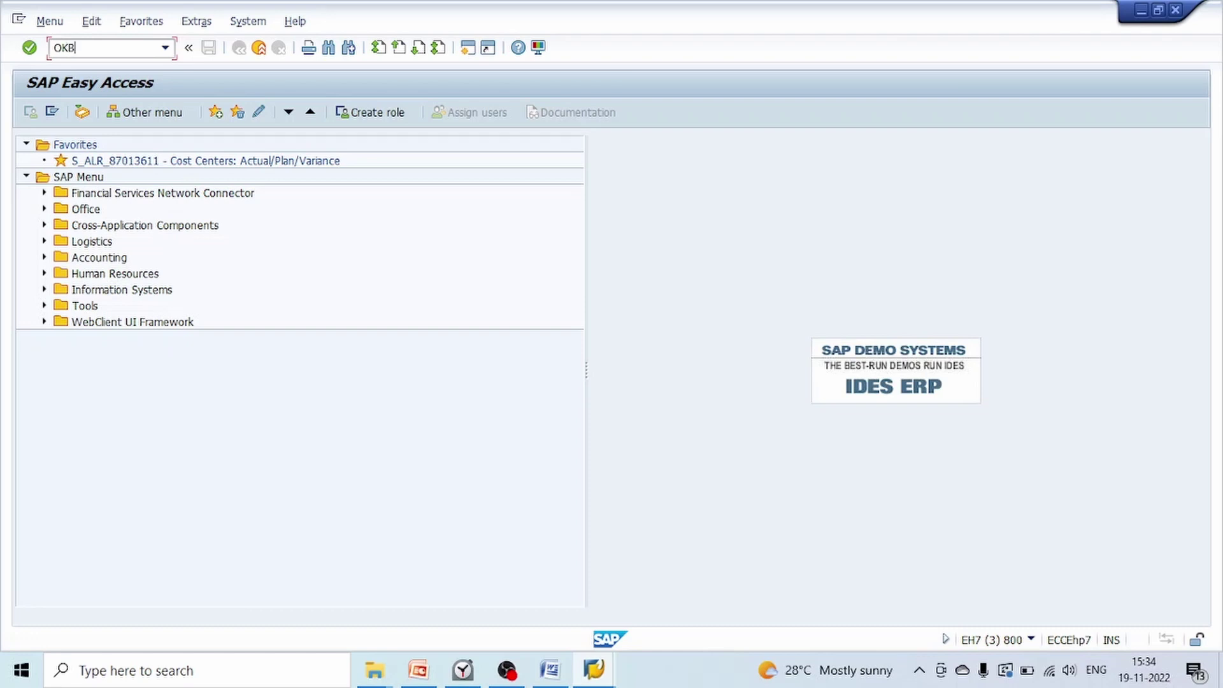
{"action": "type", "text": "3"}
{"action": "key", "text": "Return"}
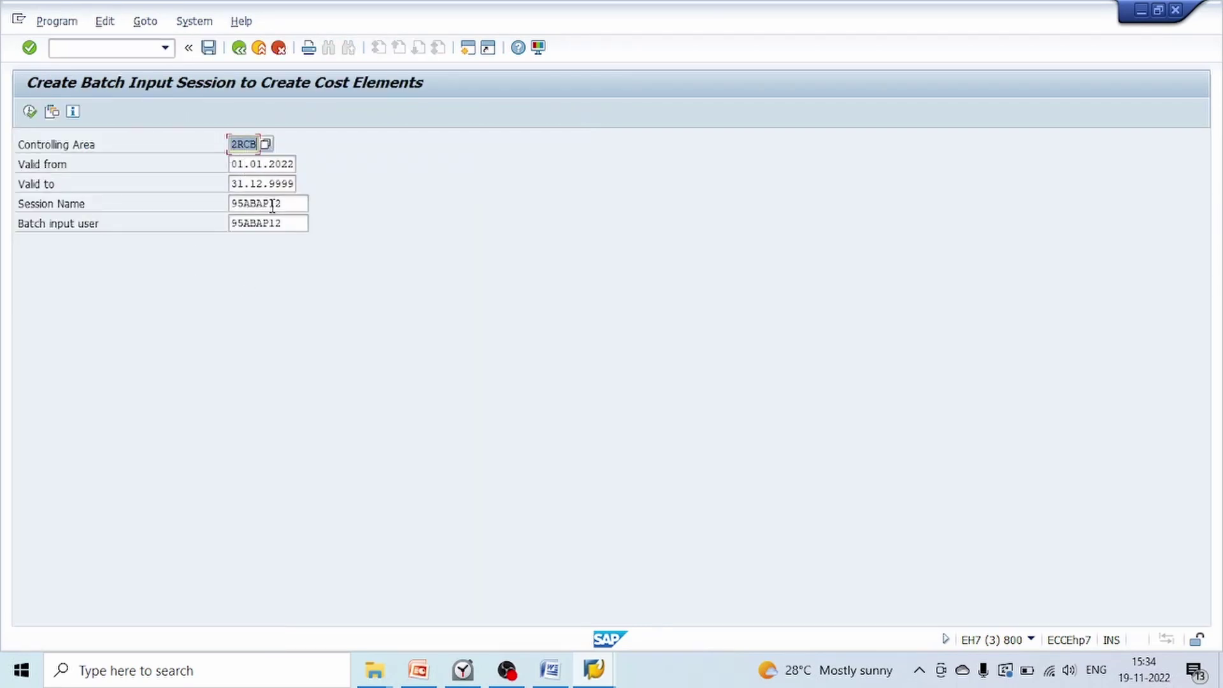
{"action": "key", "text": "Tab"}
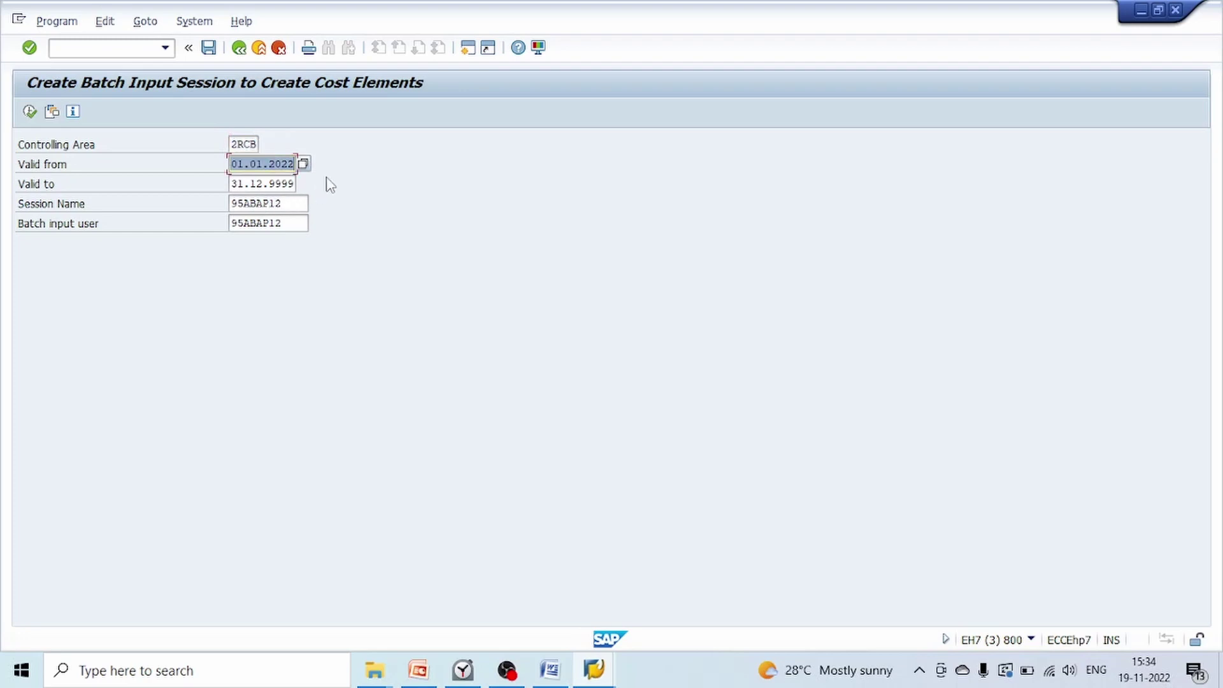
{"action": "key", "text": "Tab"}
{"action": "key", "text": "Tab"}
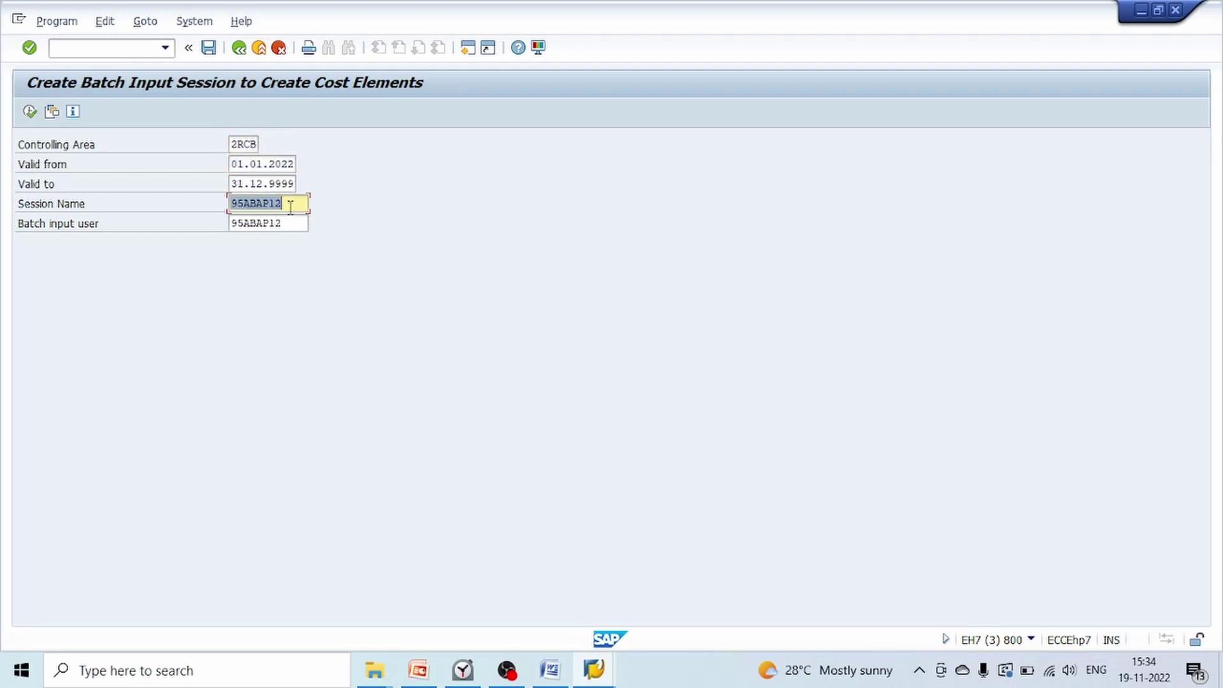
{"action": "left_click", "coordinate": [29, 112]}
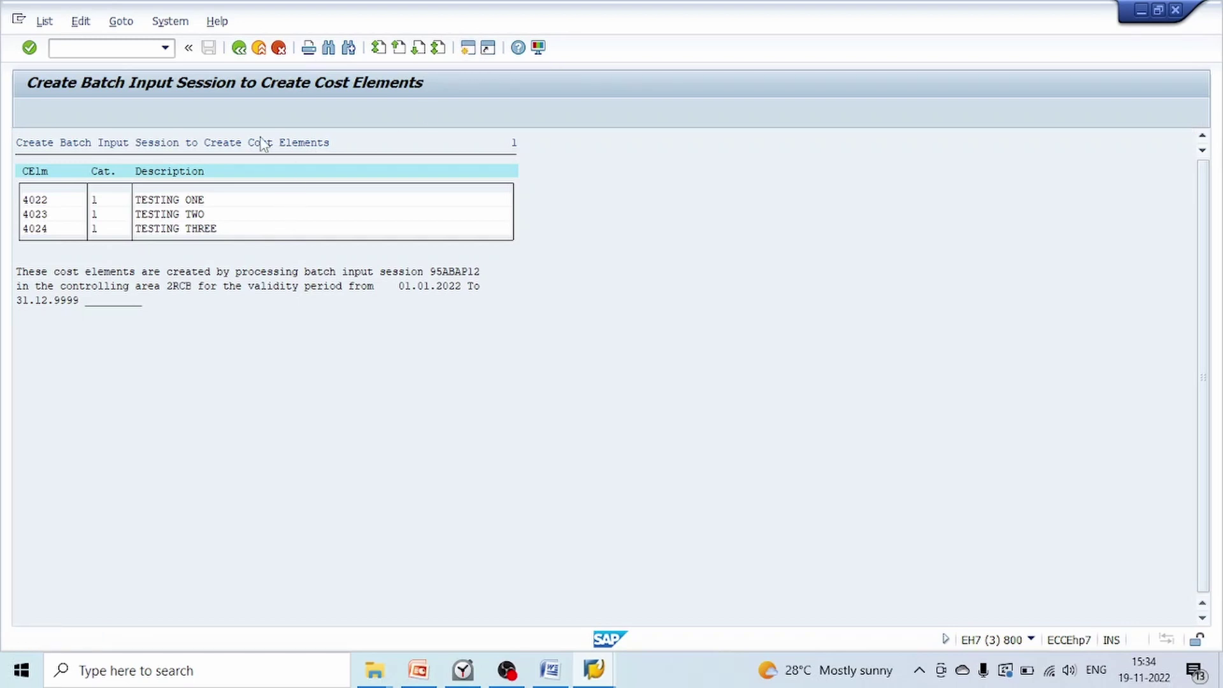
Start foreground processing of the cost element session in SM35, confirming controlling area 2RCB
{"action": "key", "text": "F3"}
{"action": "type", "text": "SM35"}
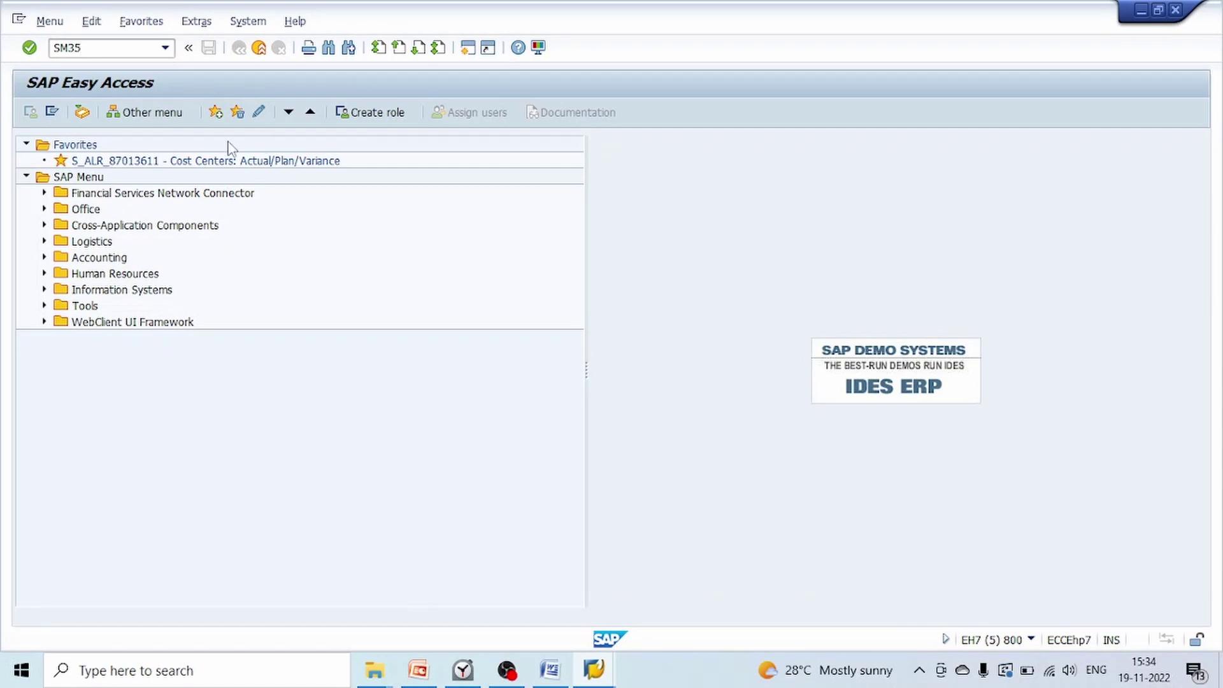
{"action": "key", "text": "Return"}
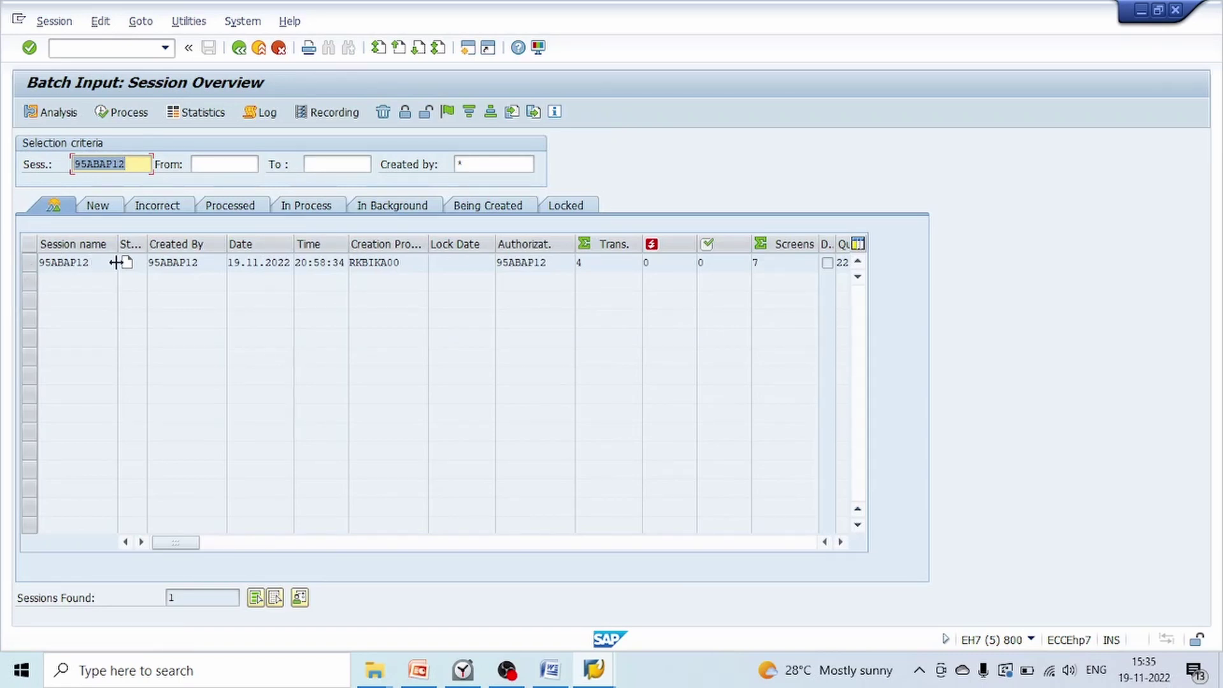
{"action": "left_click", "coordinate": [28, 262]}
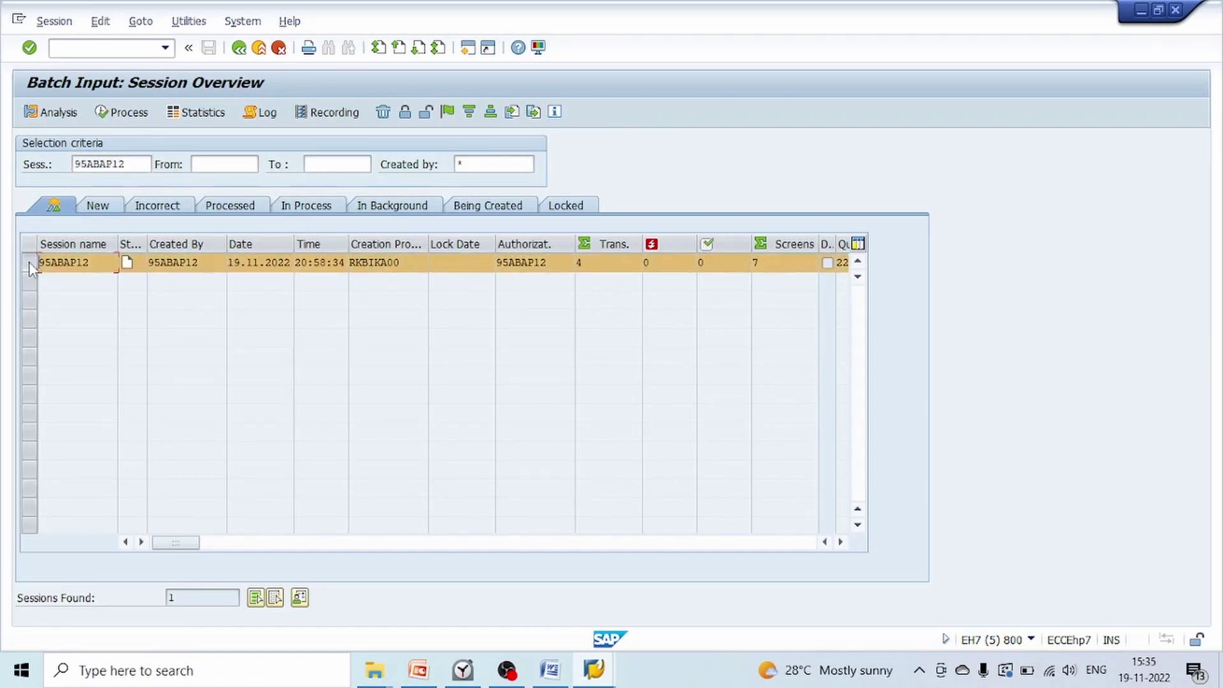
{"action": "left_click", "coordinate": [126, 115]}
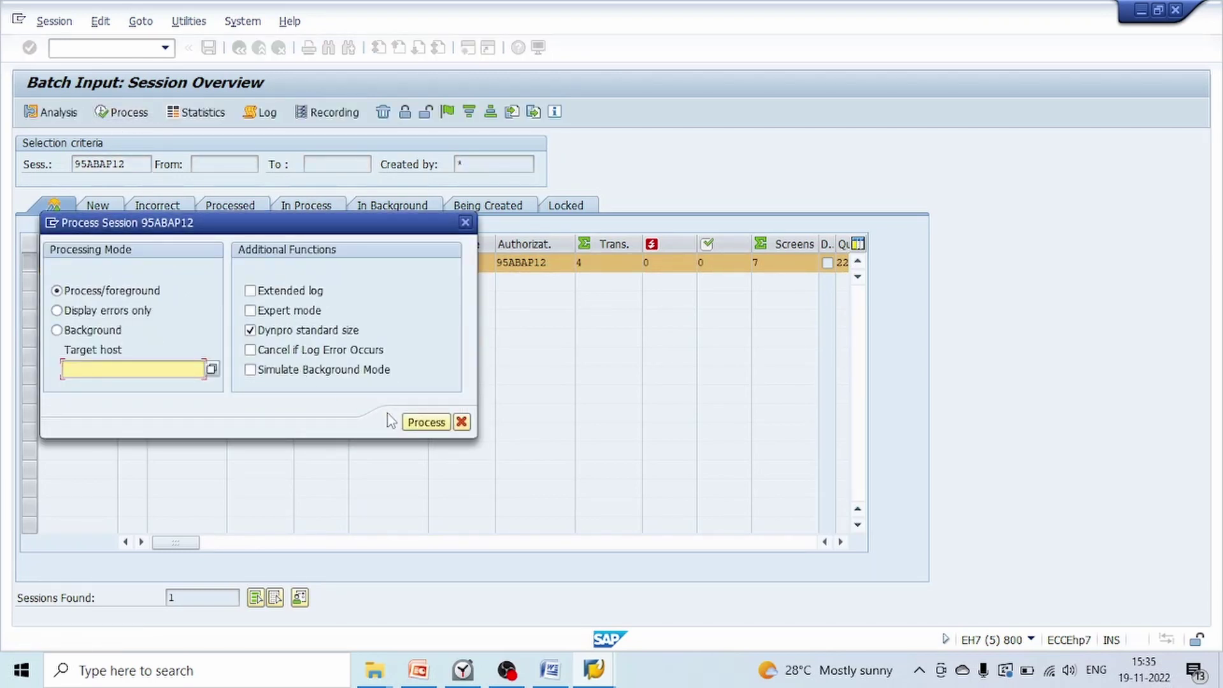
{"action": "left_click", "coordinate": [414, 423]}
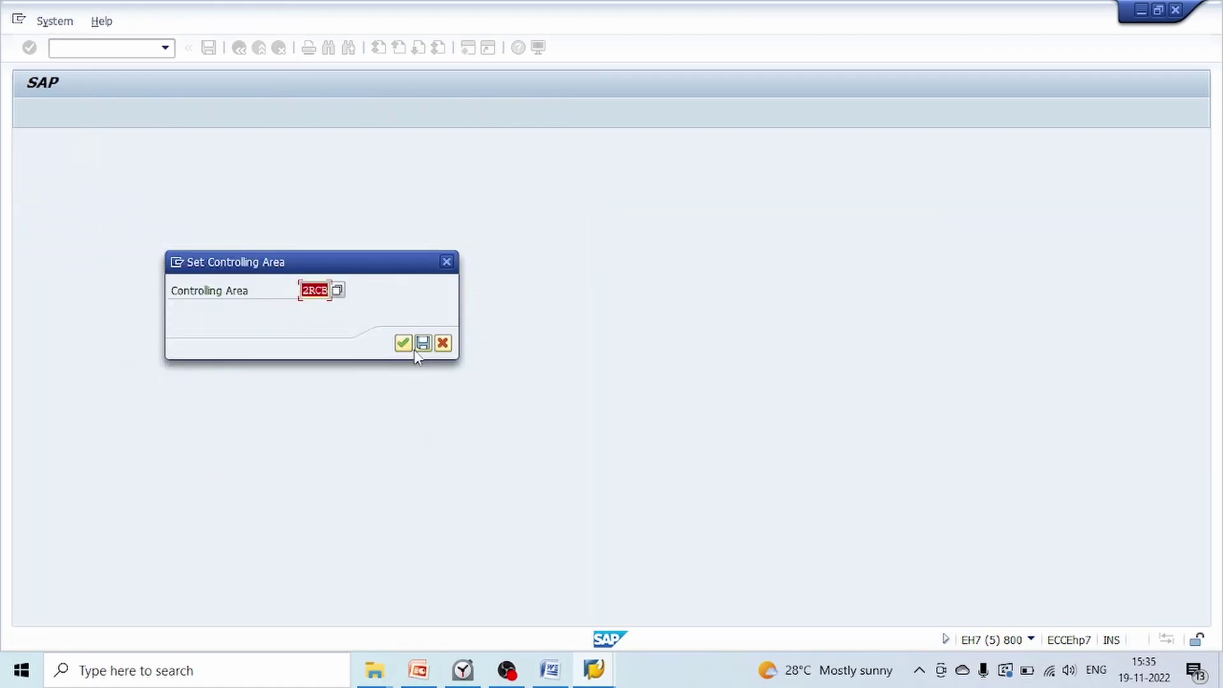
{"action": "left_click", "coordinate": [404, 343]}
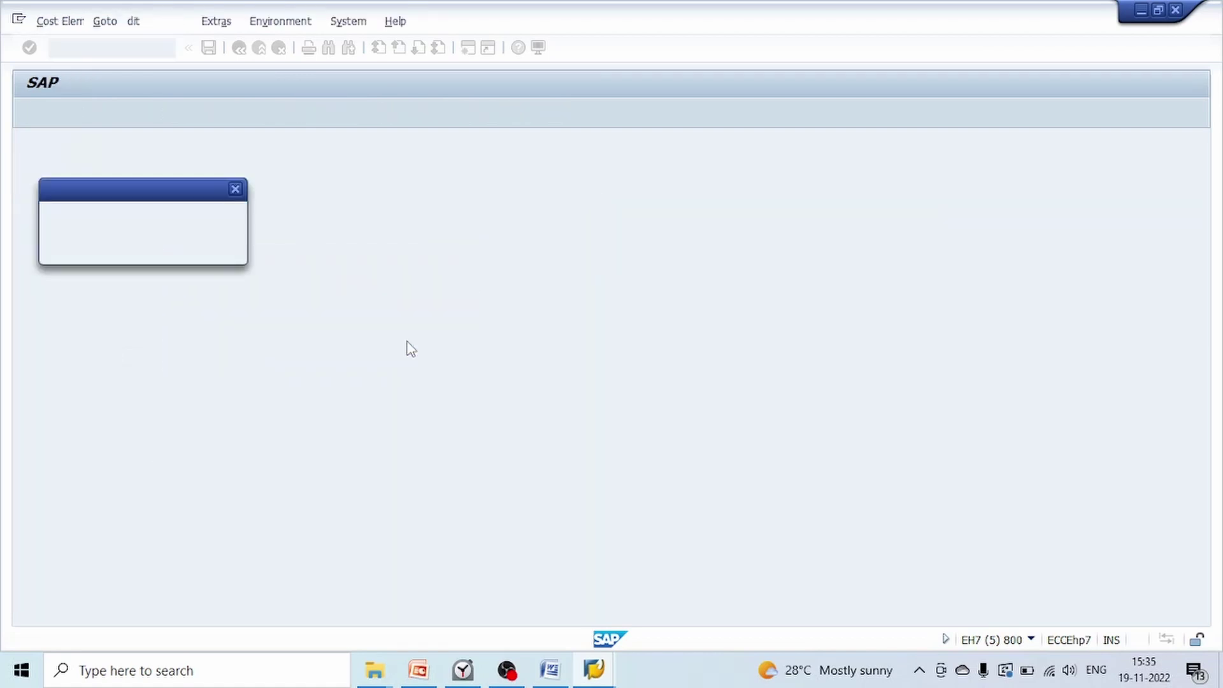
Confirm each OK-Code of the session's creation screens for cost elements 4022, 4023 and 4024
{"action": "left_click", "coordinate": [216, 230]}
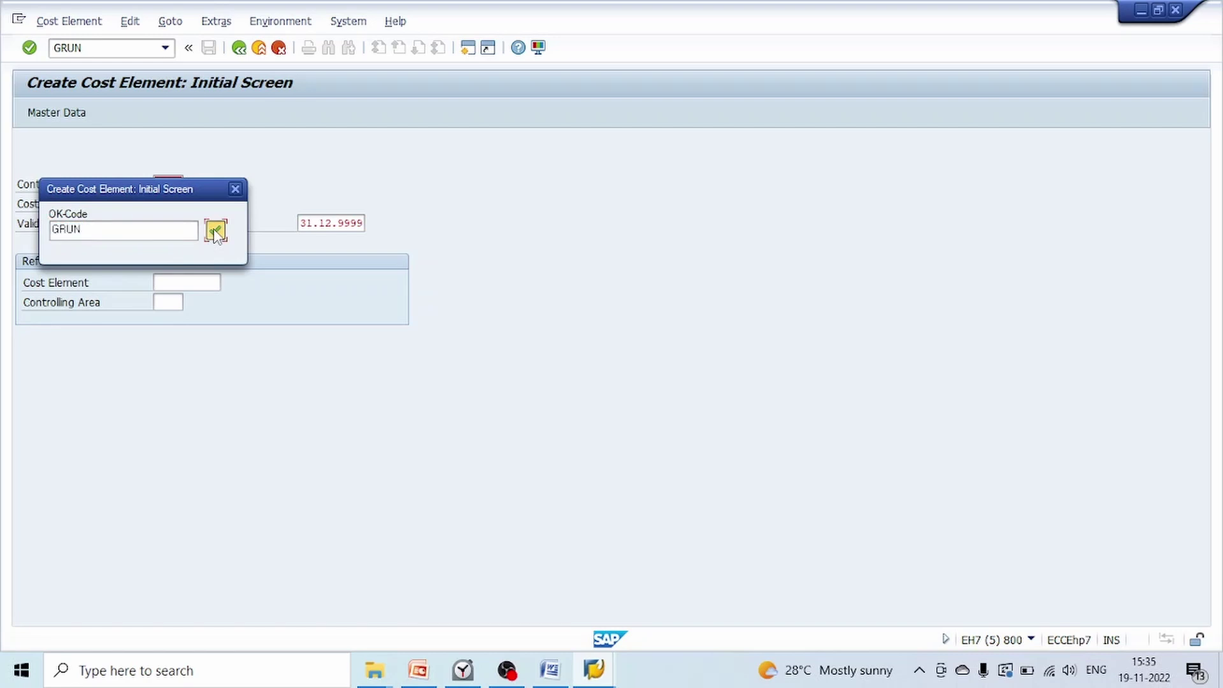
{"action": "left_click", "coordinate": [215, 231]}
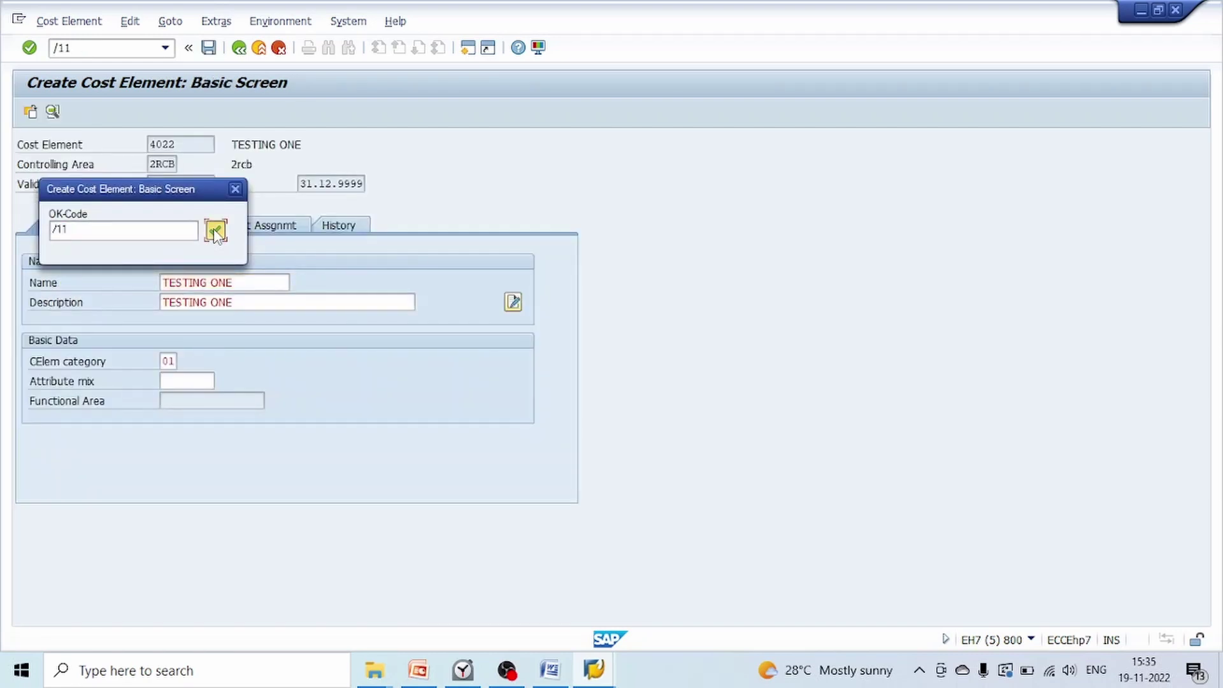
{"action": "left_click", "coordinate": [216, 231]}
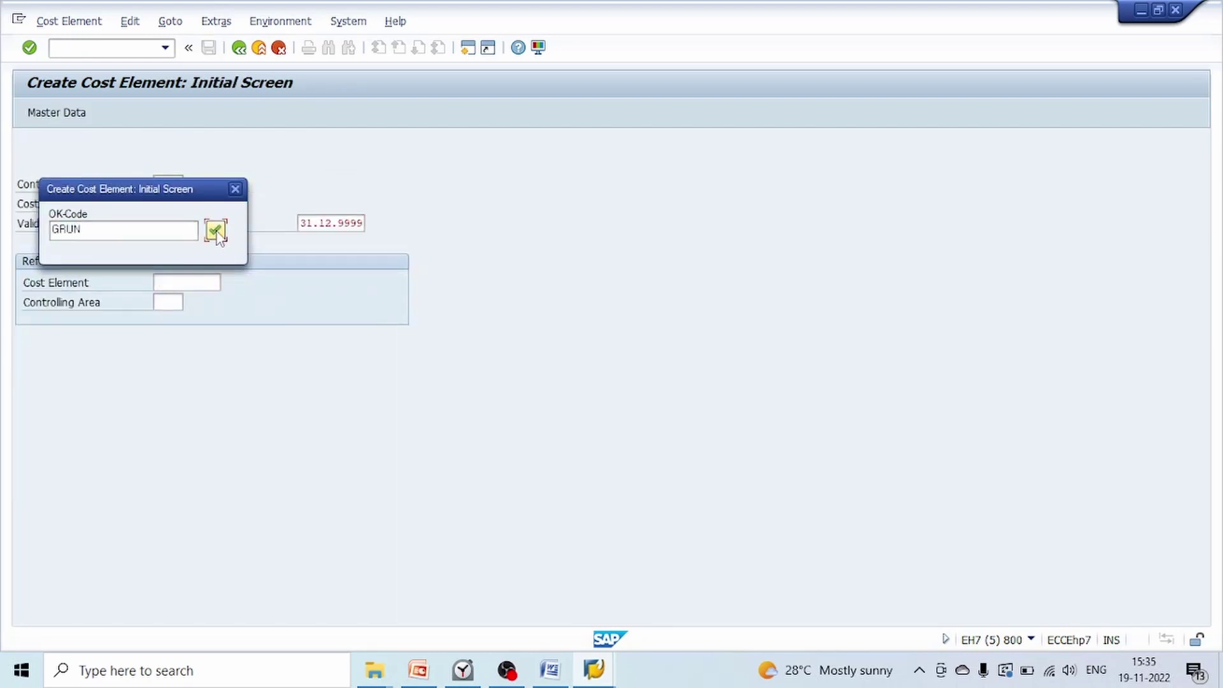
{"action": "left_click", "coordinate": [215, 231]}
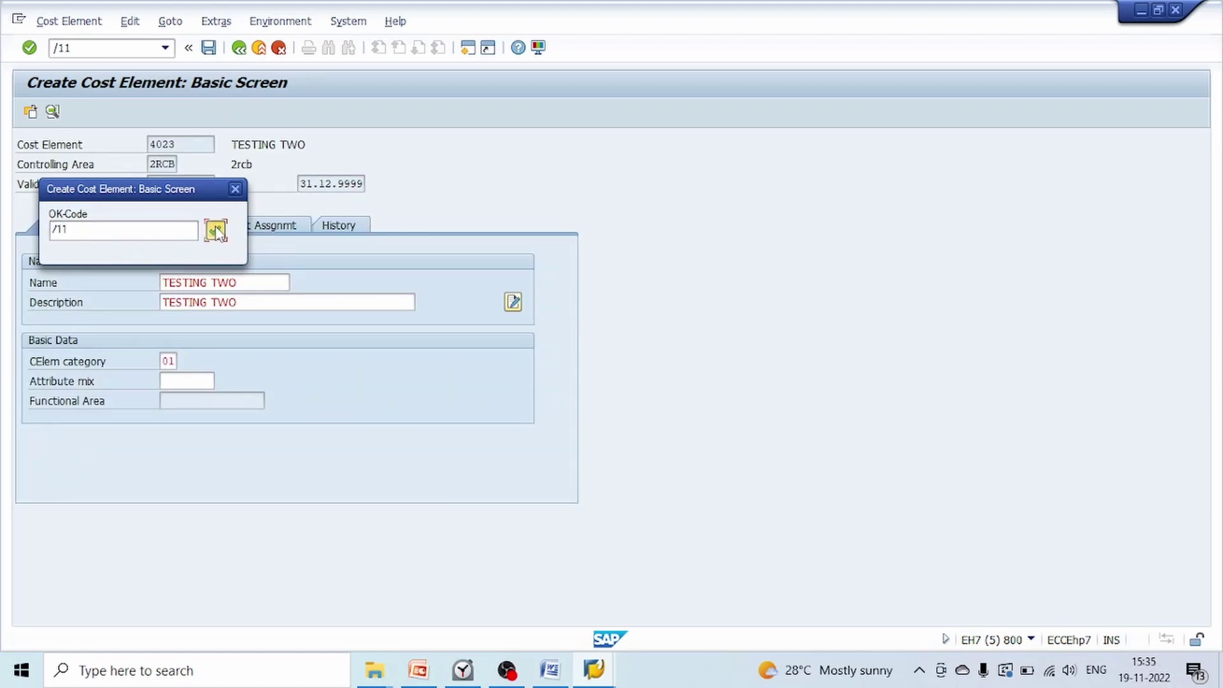
{"action": "left_click", "coordinate": [215, 230]}
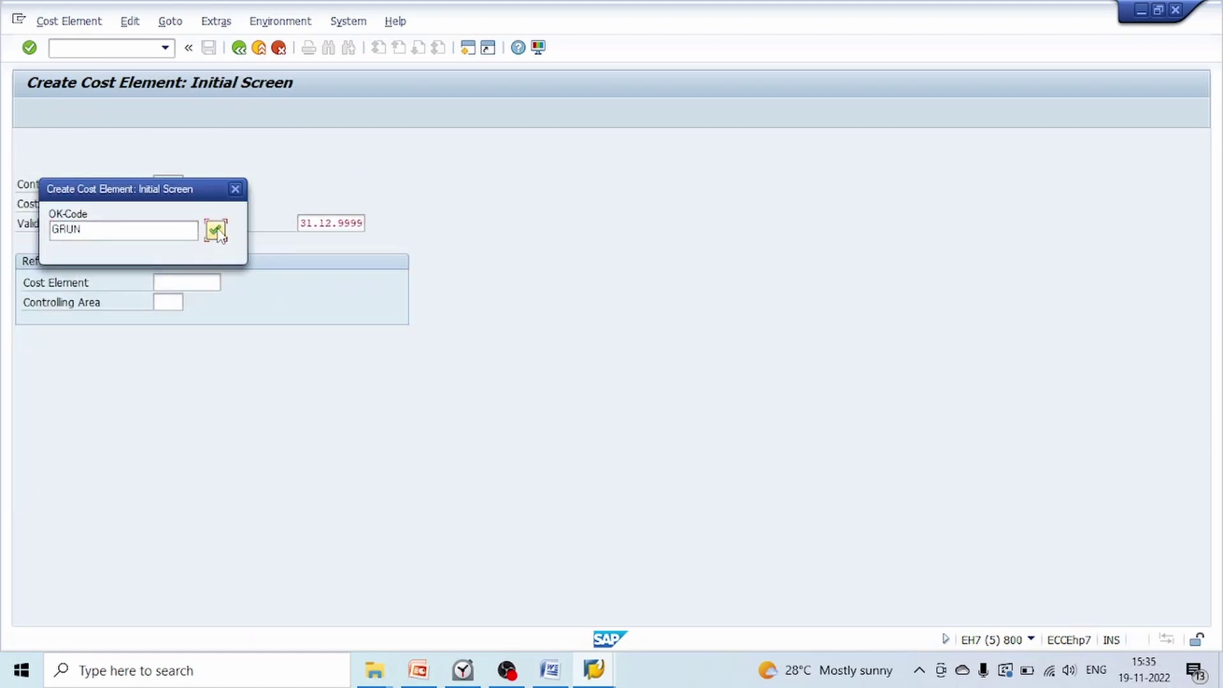
{"action": "left_click", "coordinate": [215, 231]}
{"action": "left_click", "coordinate": [217, 233]}
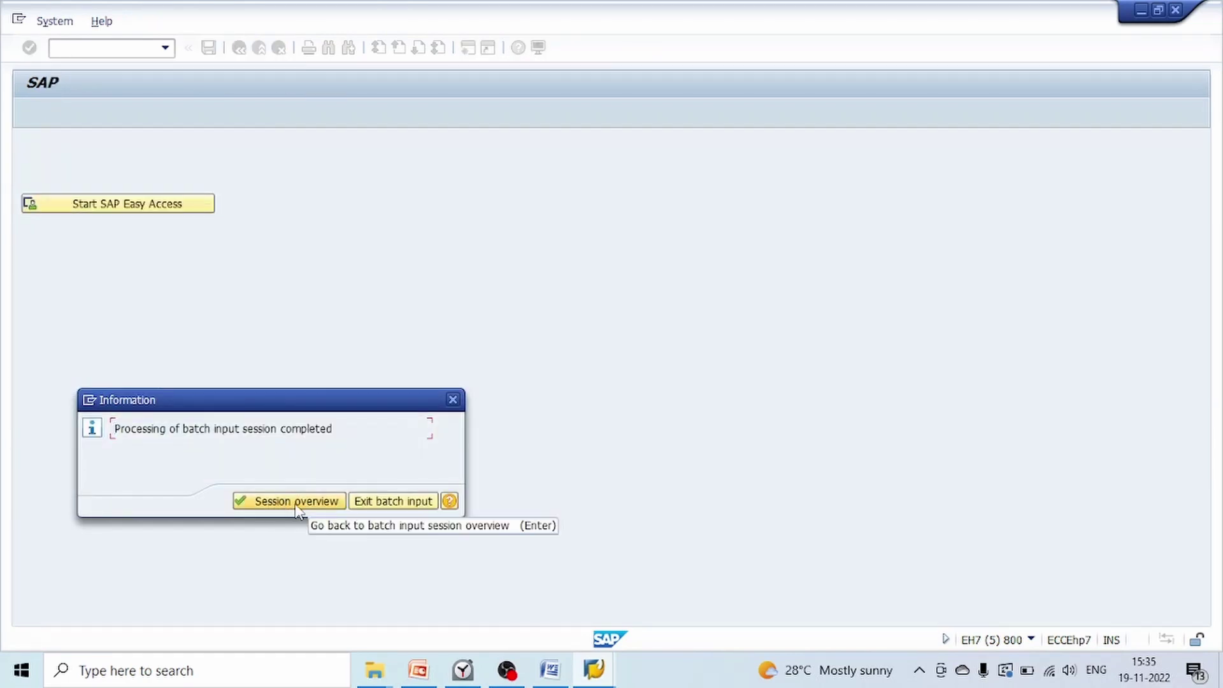
Return to the session overview and open the log of the processed cost element session
{"action": "left_click", "coordinate": [290, 503]}
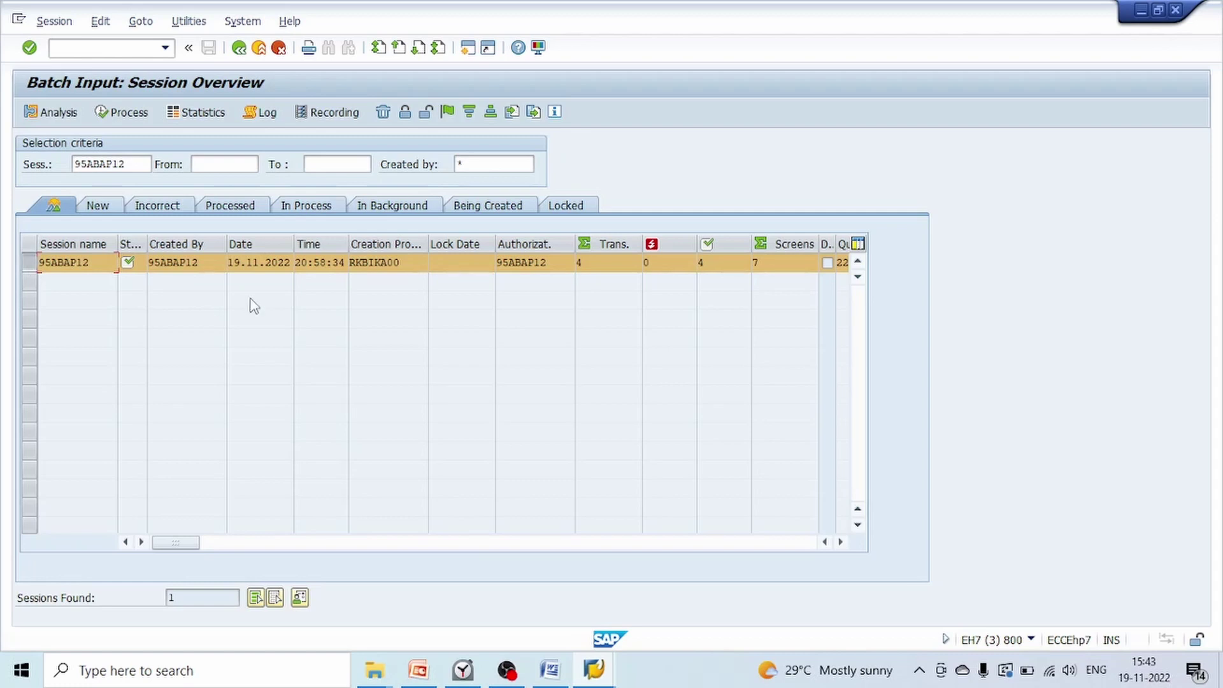
{"action": "left_click", "coordinate": [263, 113]}
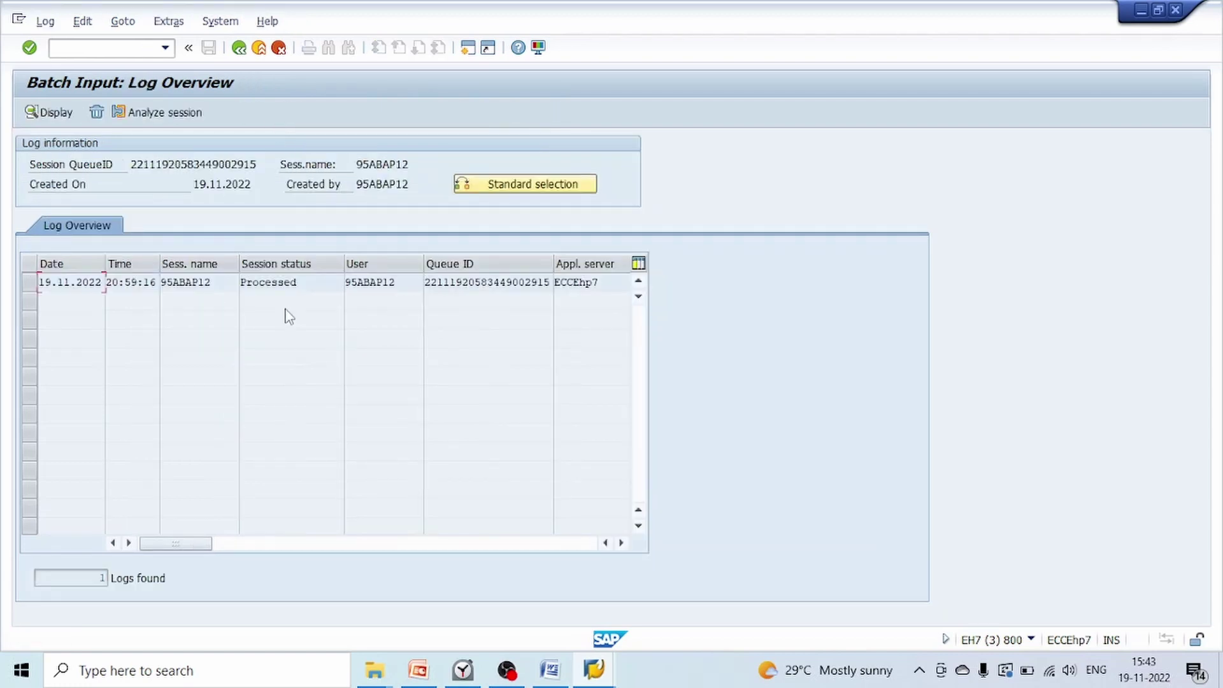
Check the session status in the log overview and display the detailed log of the processed cost element session
{"action": "left_click_drag", "start_coordinate": [309, 282], "coordinate": [246, 283]}
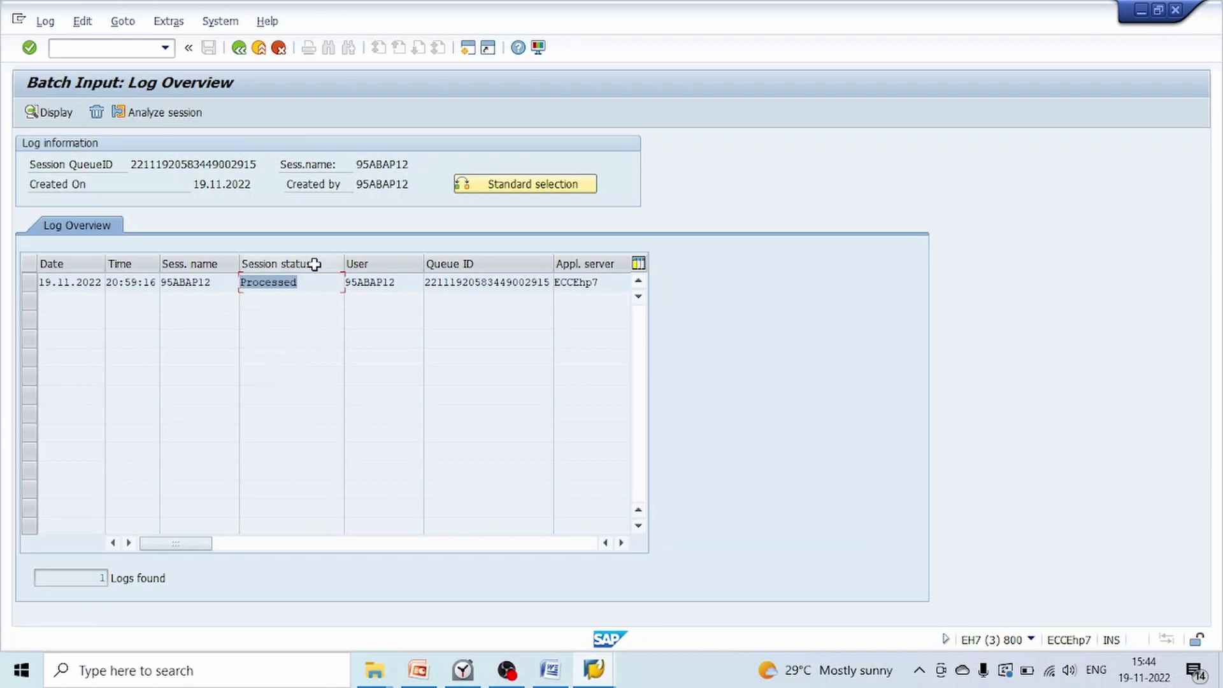
{"action": "left_click", "coordinate": [311, 284]}
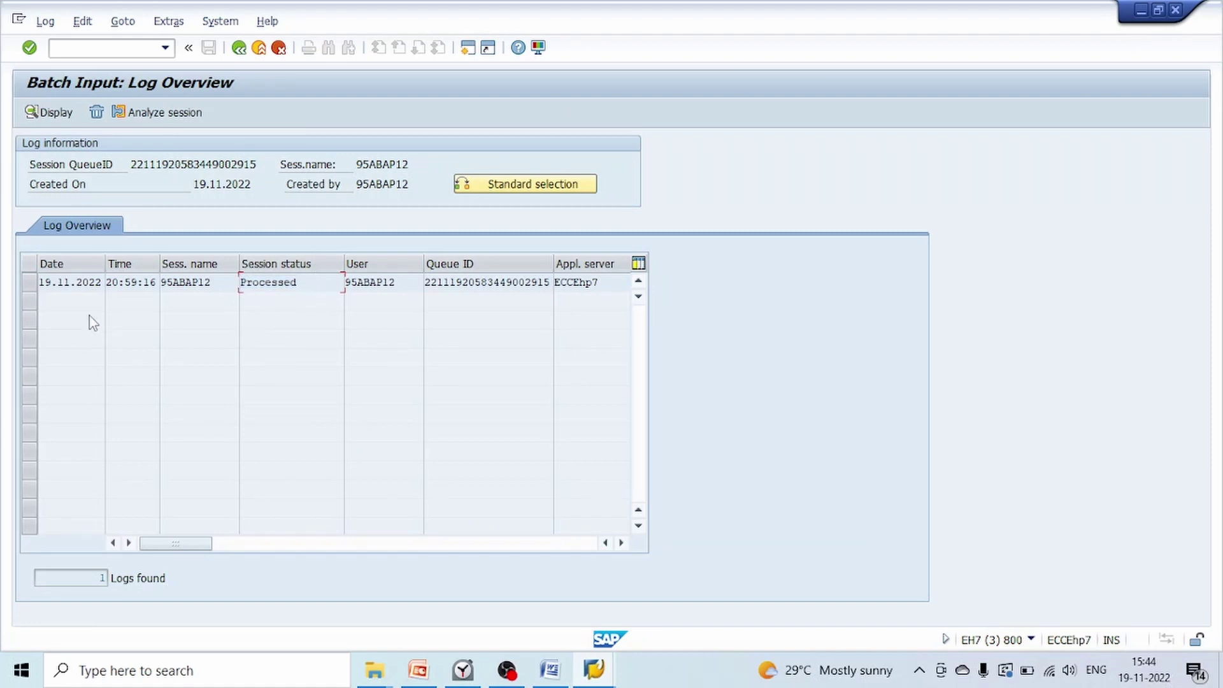
{"action": "left_click", "coordinate": [31, 283]}
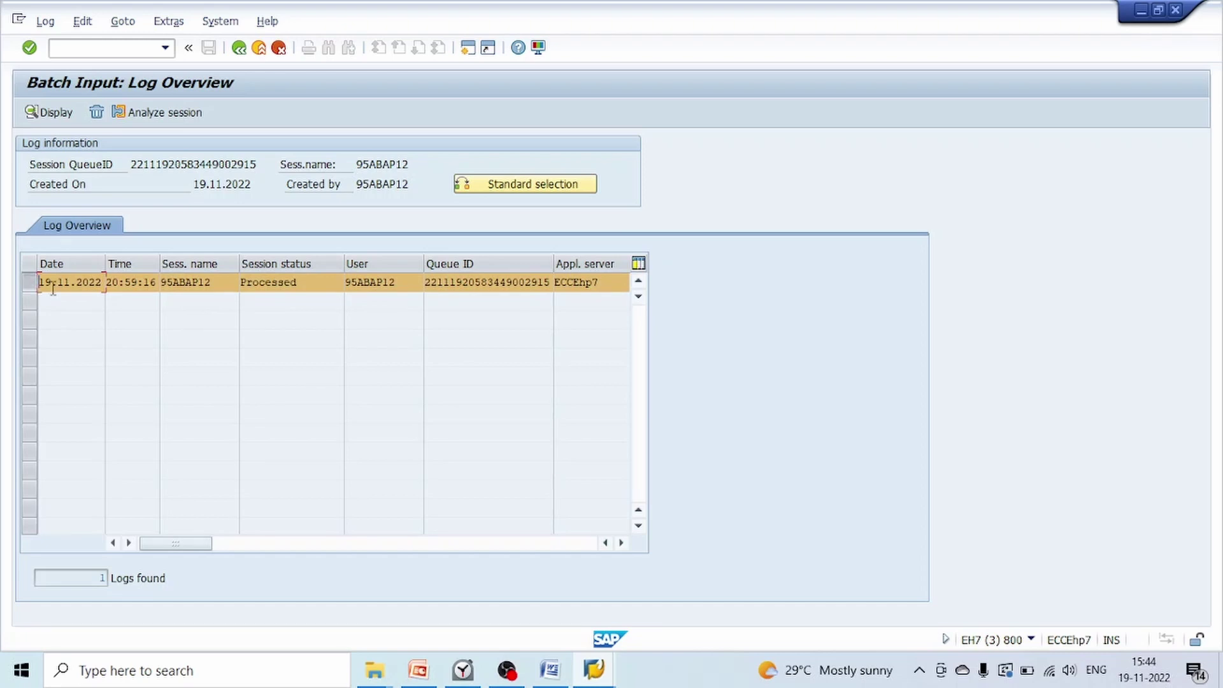
{"action": "left_click", "coordinate": [55, 113]}
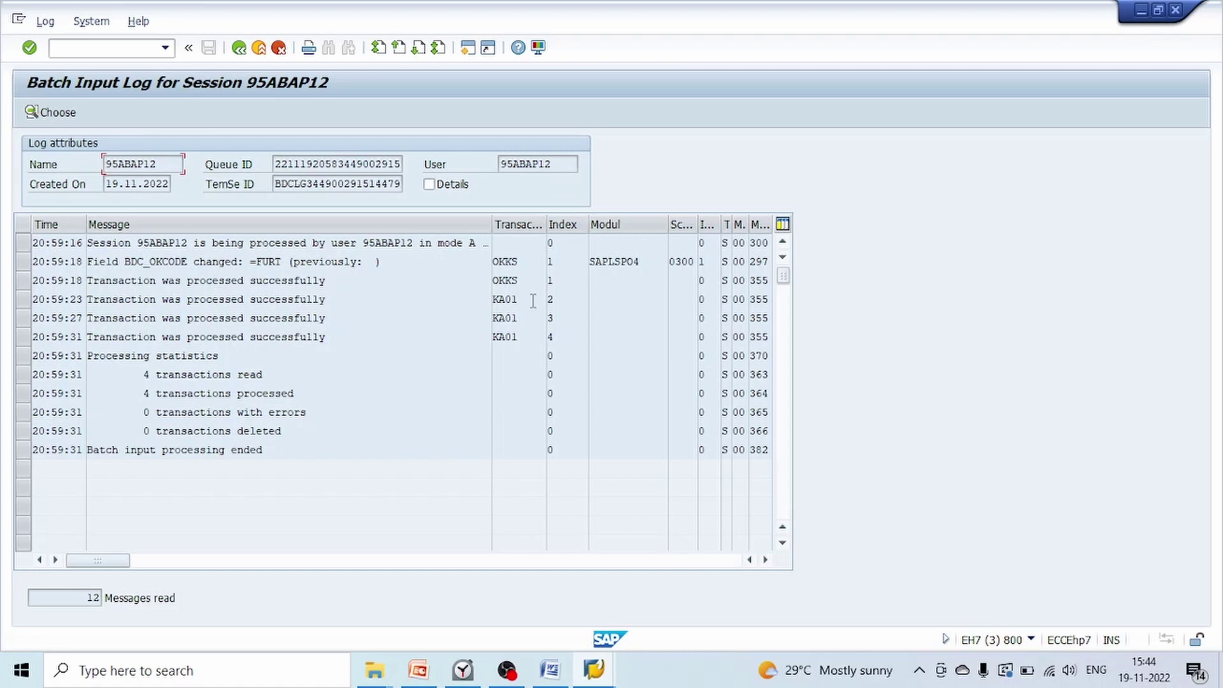
Examine the KA01 transaction entries and their processing messages in the batch input log
{"action": "left_click_drag", "start_coordinate": [519, 298], "coordinate": [500, 298]}
{"action": "left_click", "coordinate": [521, 319]}
{"action": "left_click_drag", "start_coordinate": [525, 319], "coordinate": [491, 336]}
{"action": "left_click_drag", "start_coordinate": [522, 300], "coordinate": [498, 299]}
{"action": "left_click", "coordinate": [525, 331]}
{"action": "left_click_drag", "start_coordinate": [189, 299], "coordinate": [337, 301]}
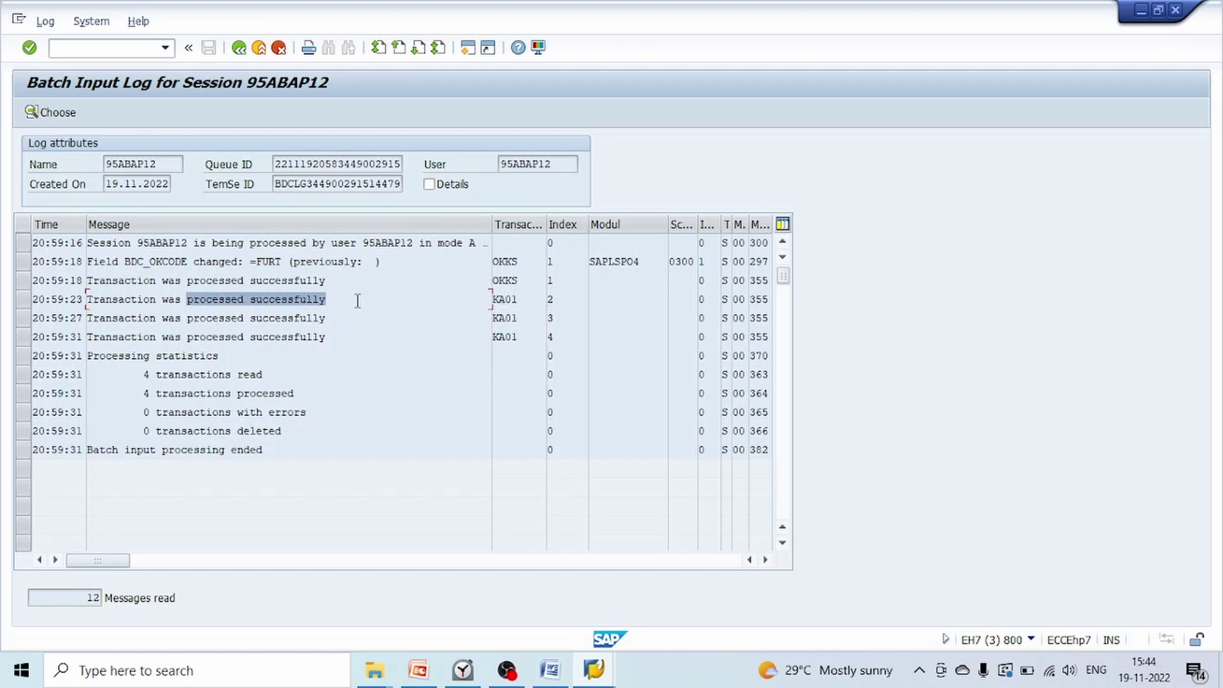
Leave the batch input log and session overview and return to the SAP Easy Access screen
{"action": "left_click", "coordinate": [239, 49]}
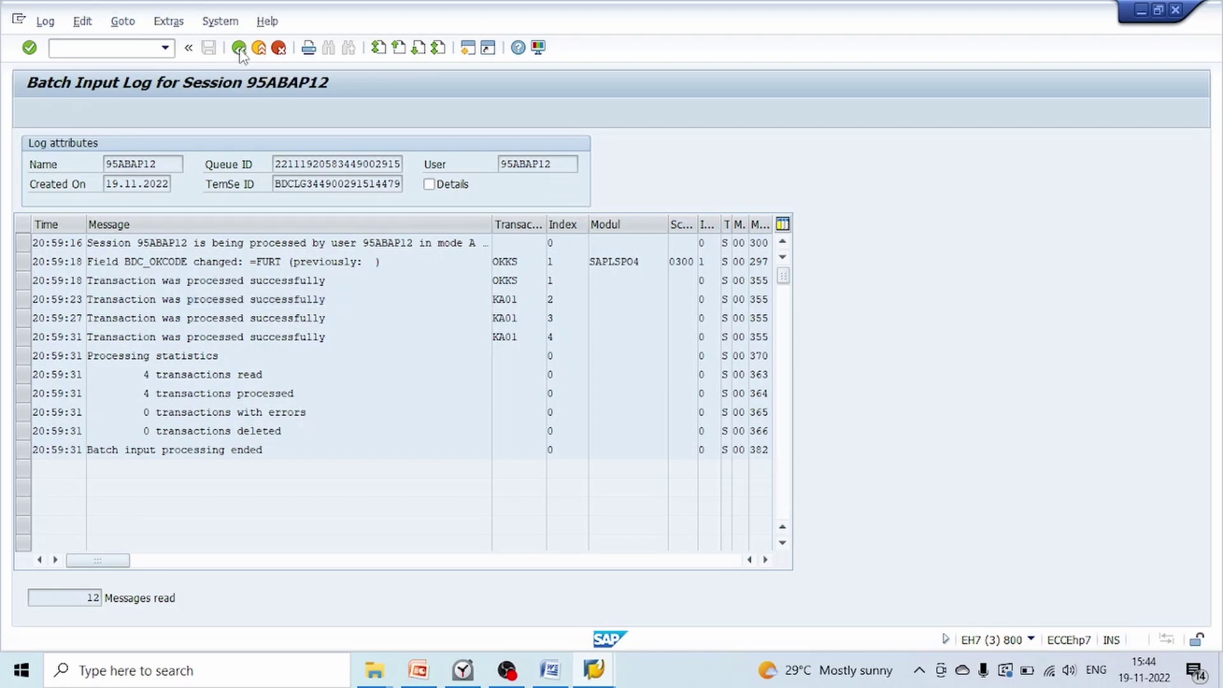
{"action": "left_click", "coordinate": [239, 50]}
{"action": "left_click", "coordinate": [240, 50]}
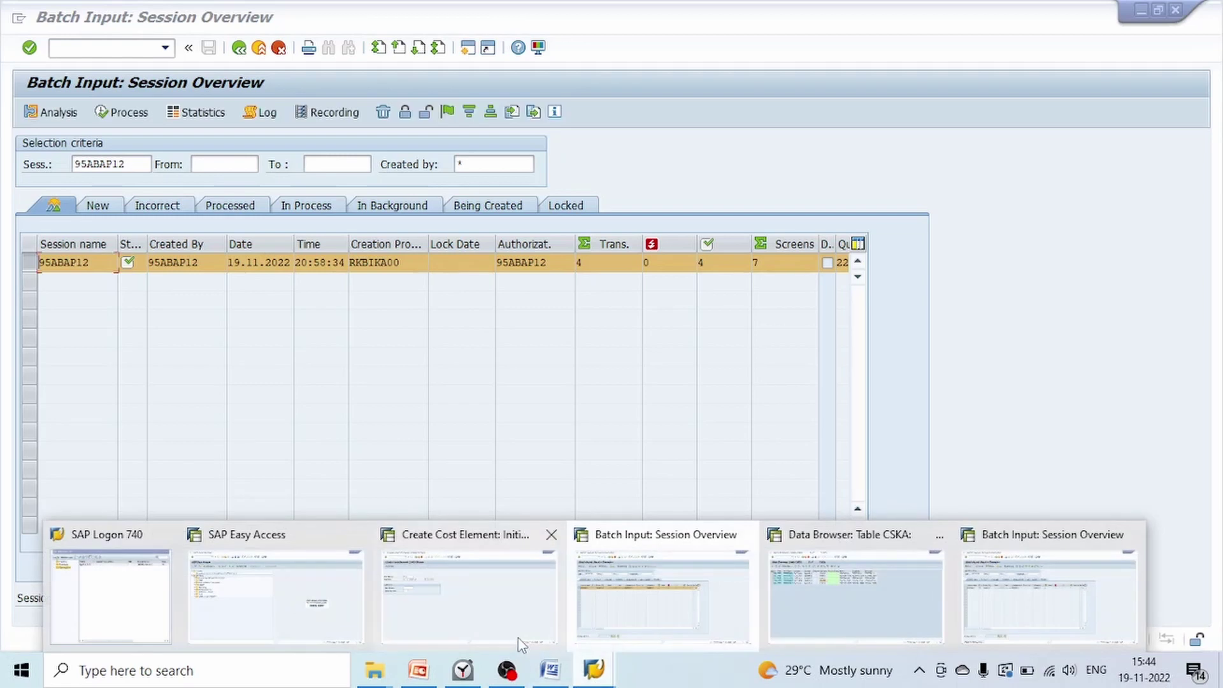
{"action": "left_click", "coordinate": [589, 619]}
{"action": "left_click", "coordinate": [266, 51]}
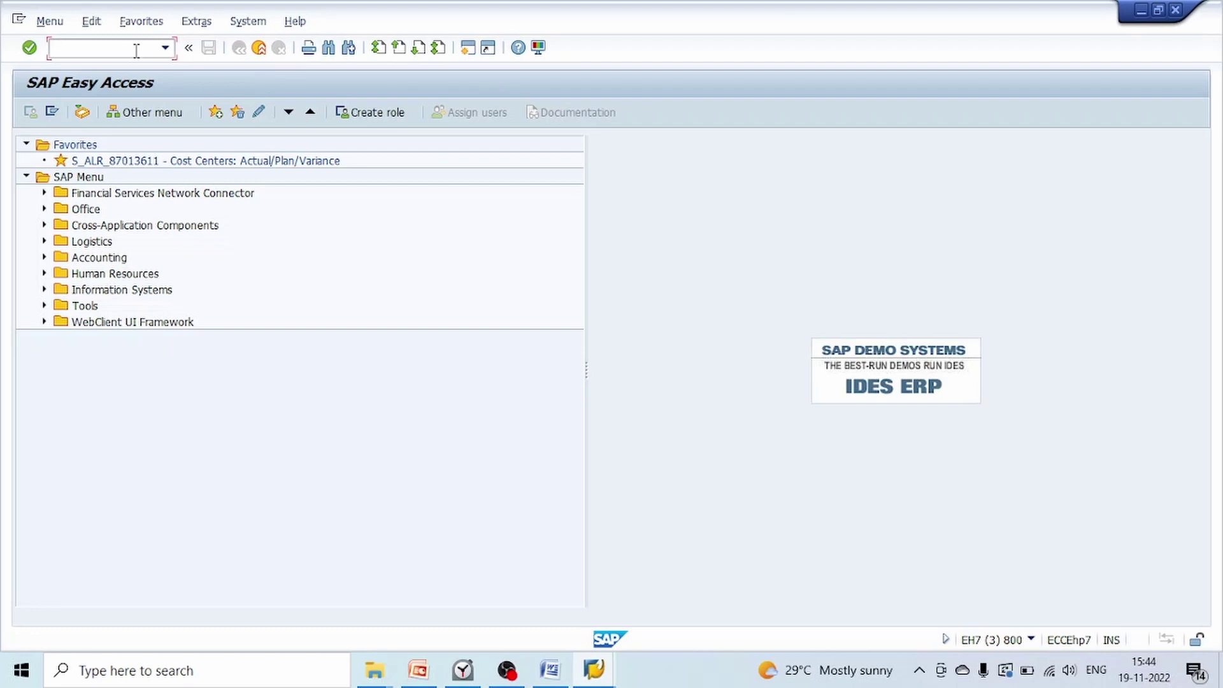
Open the selection screen of table CSKA in the SE16 data browser
{"action": "type", "text": "SE16"}
{"action": "key", "text": "Return"}
{"action": "type", "text": "CSKA"}
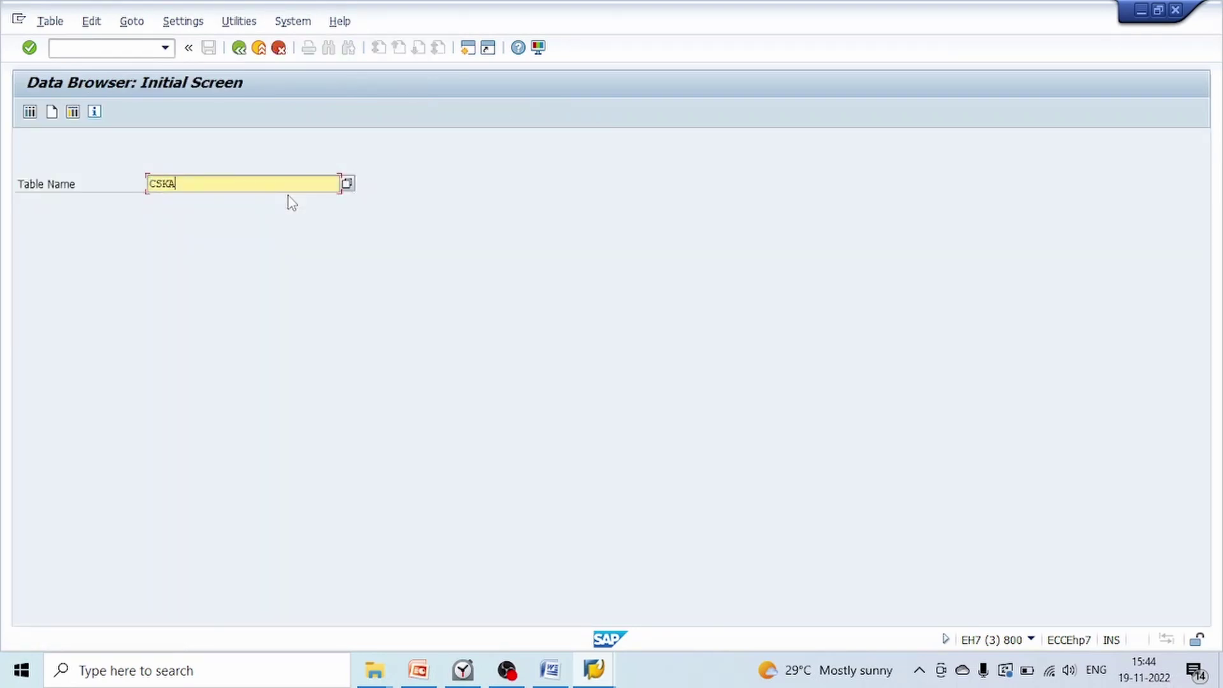
{"action": "key", "text": "Return"}
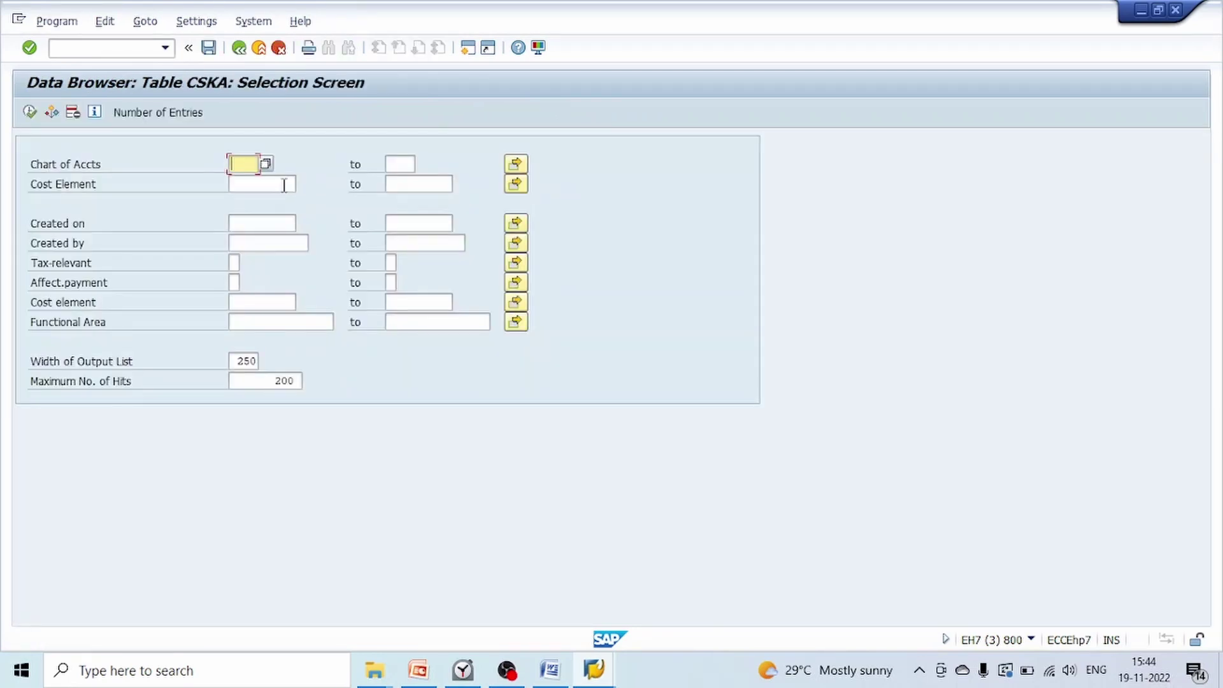
List the CSKA entries for chart of accounts 2RCB and cost elements 4020 to 4024
{"action": "type", "text": "2rc"}
{"action": "key", "text": "Tab"}
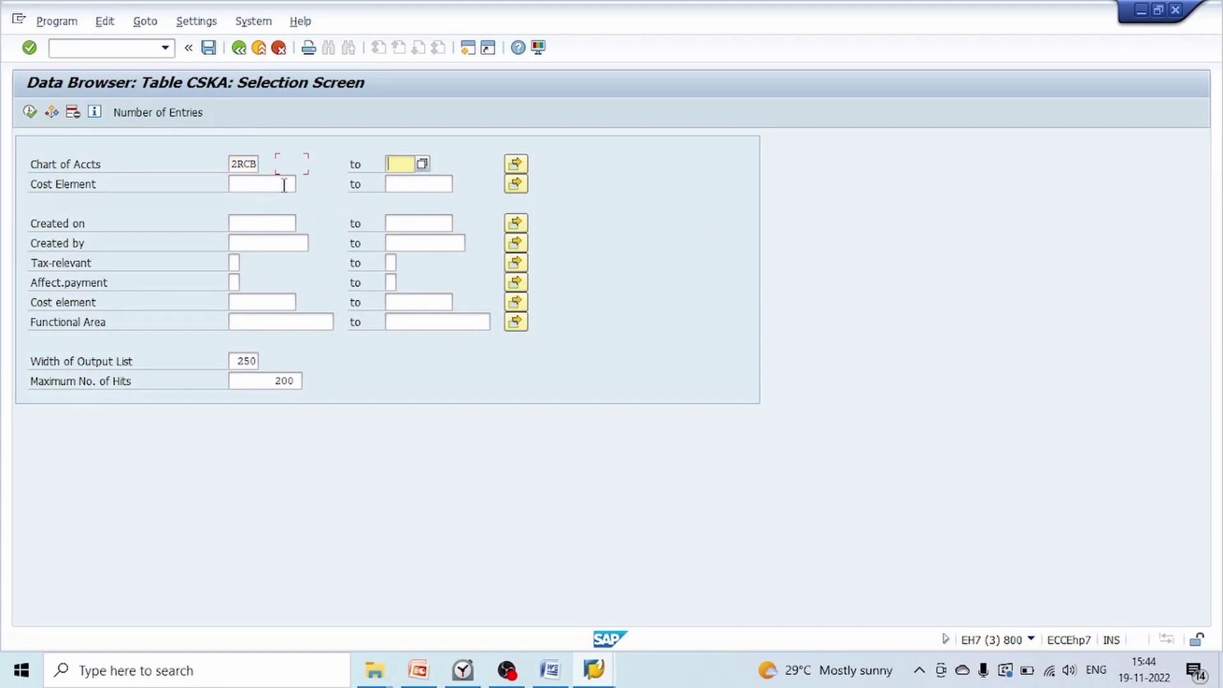
{"action": "left_click", "coordinate": [282, 185]}
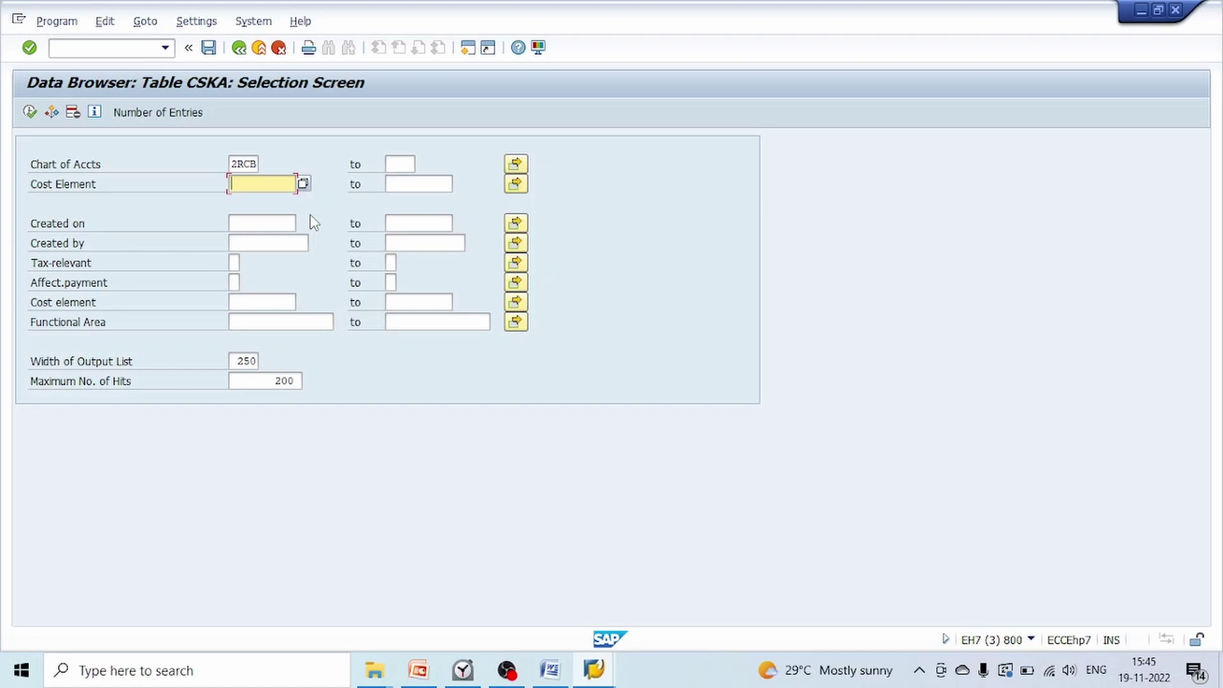
{"action": "type", "text": "4020"}
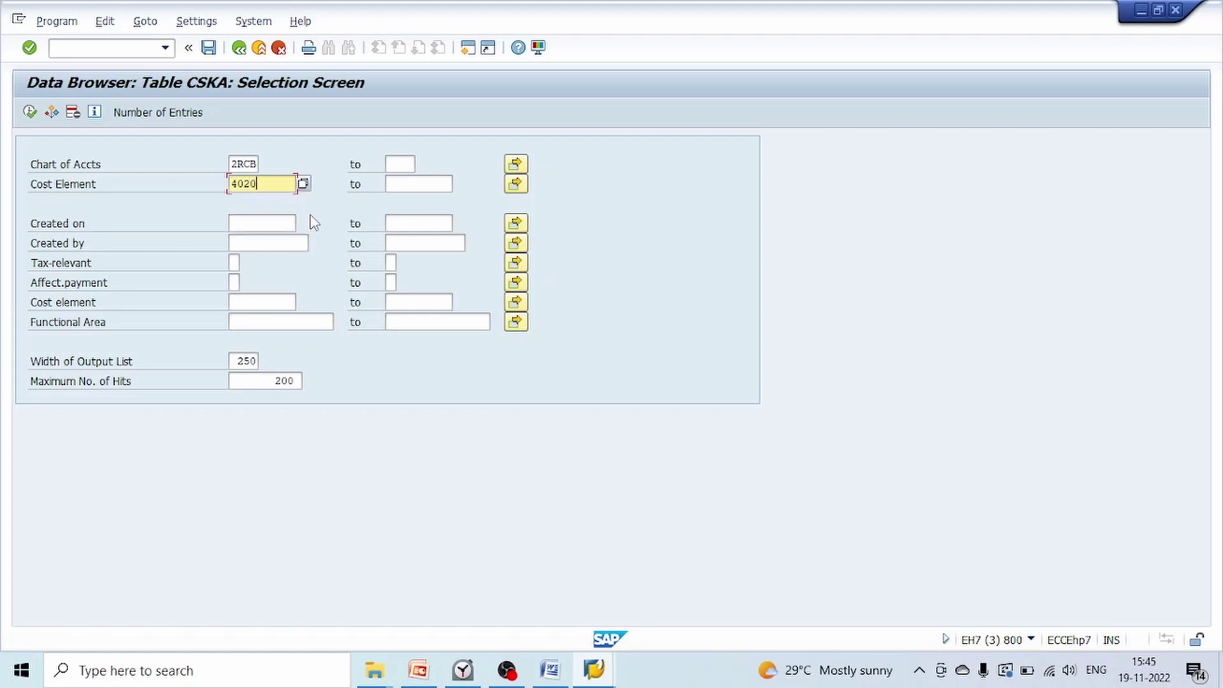
{"action": "key", "text": "Tab"}
{"action": "type", "text": "4024"}
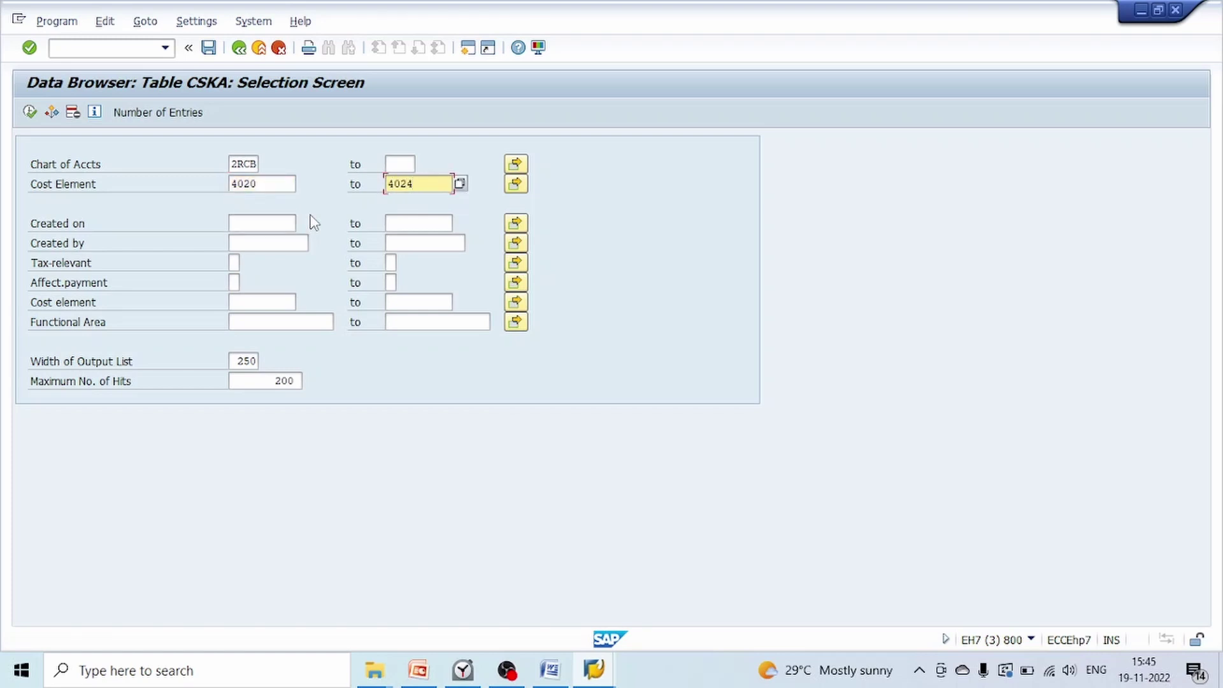
{"action": "left_click", "coordinate": [29, 113]}
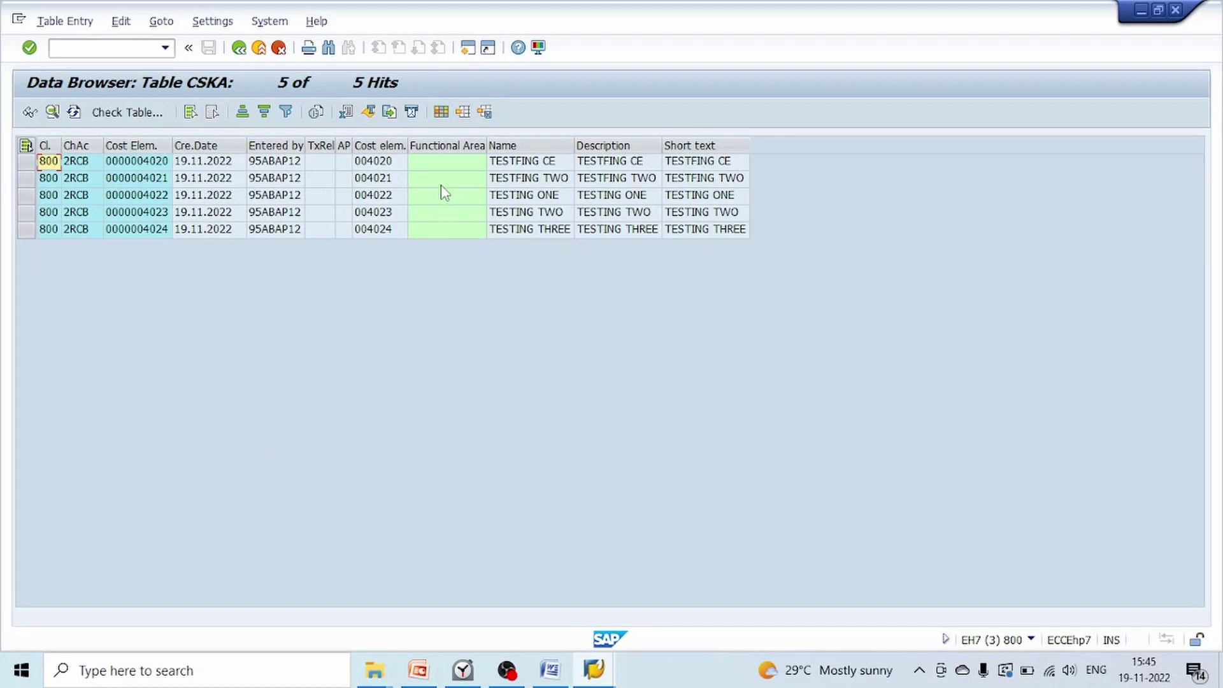
Examine the CSKA rows of cost elements 4020 to 4024, marking the batch-created ones 4022, 4023 and 4024
{"action": "left_click", "coordinate": [396, 163]}
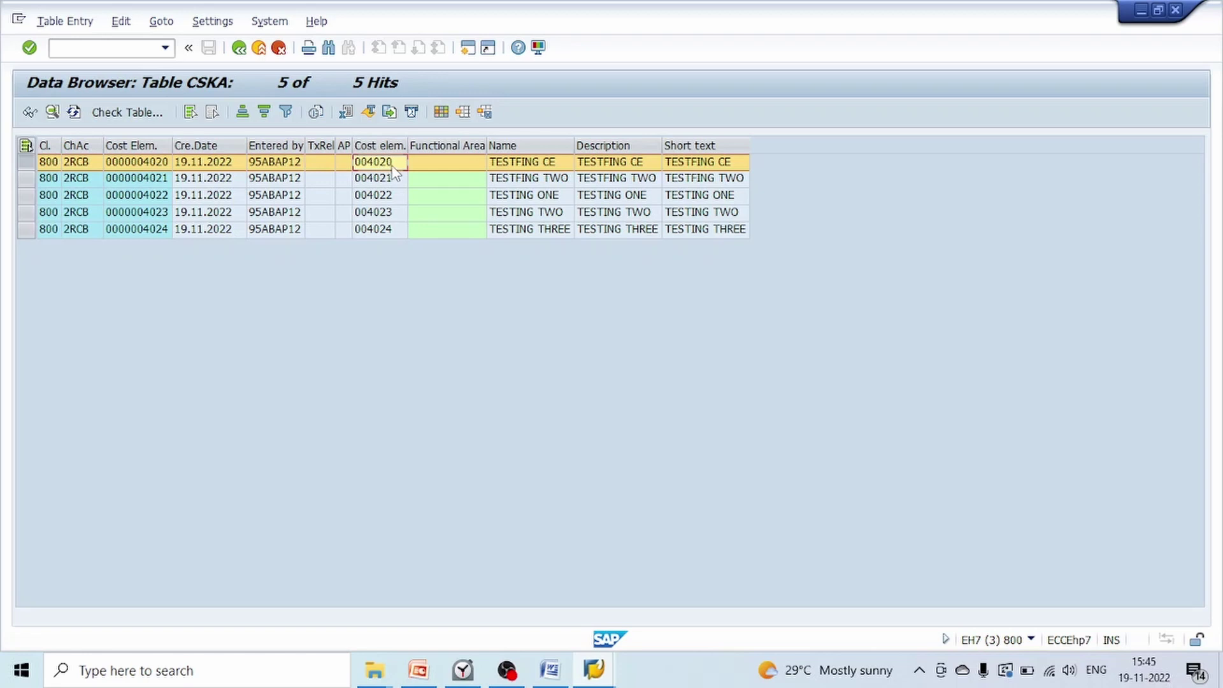
{"action": "left_click", "coordinate": [390, 180]}
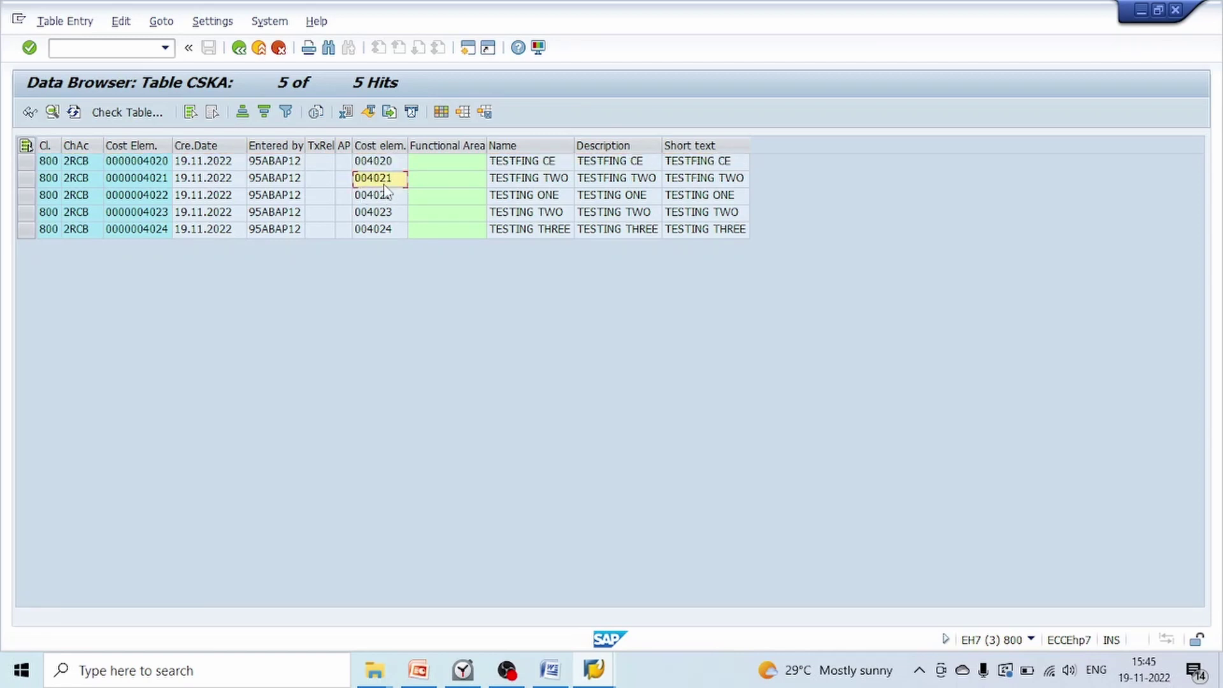
{"action": "left_click", "coordinate": [387, 182]}
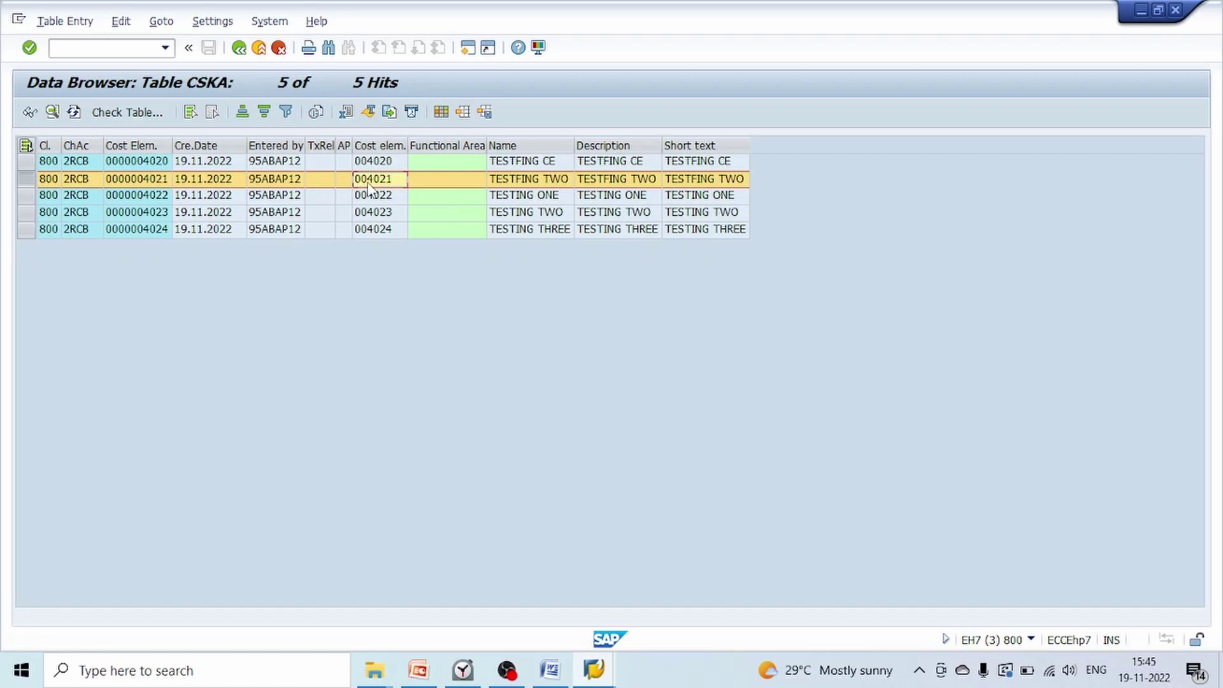
{"action": "left_click", "coordinate": [390, 196]}
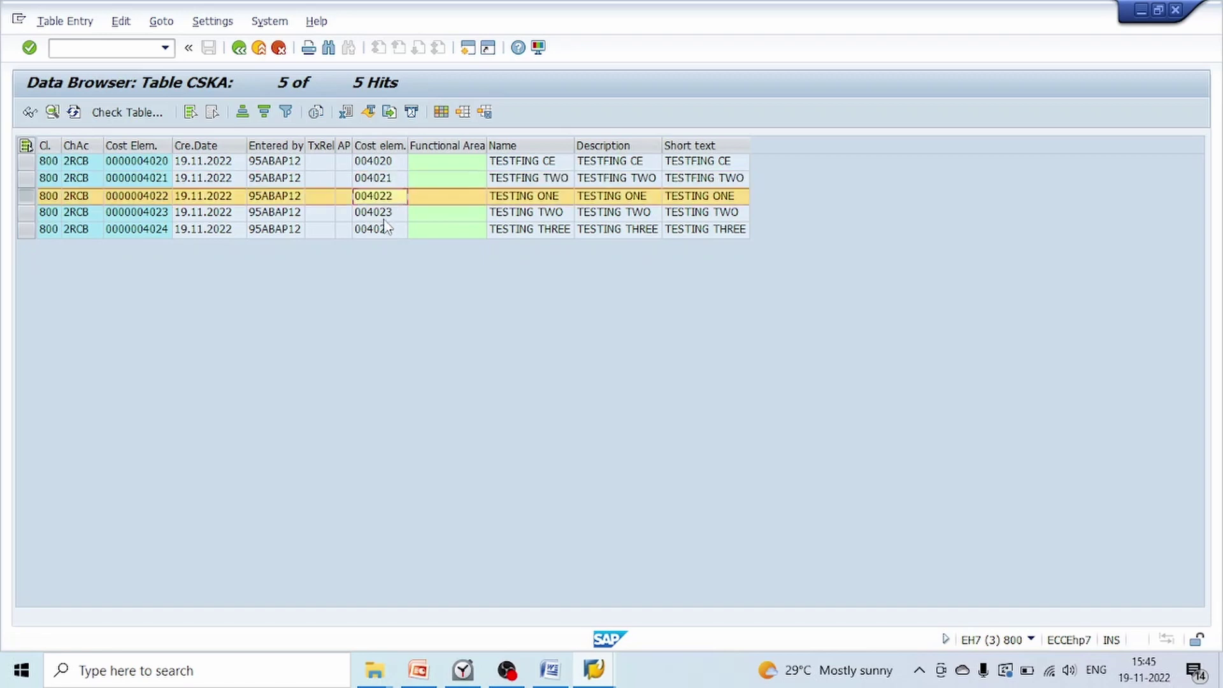
{"action": "left_click", "coordinate": [386, 212]}
{"action": "left_click", "coordinate": [26, 195]}
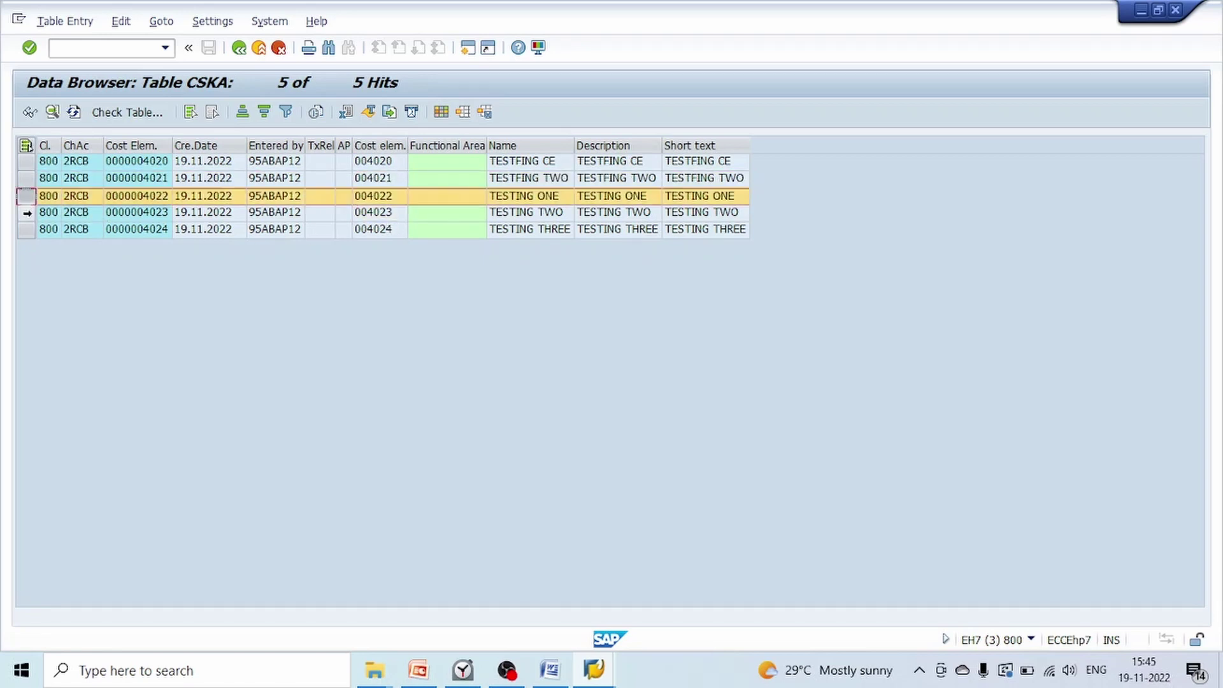
{"action": "left_click_drag", "start_coordinate": [26, 195], "coordinate": [30, 232]}
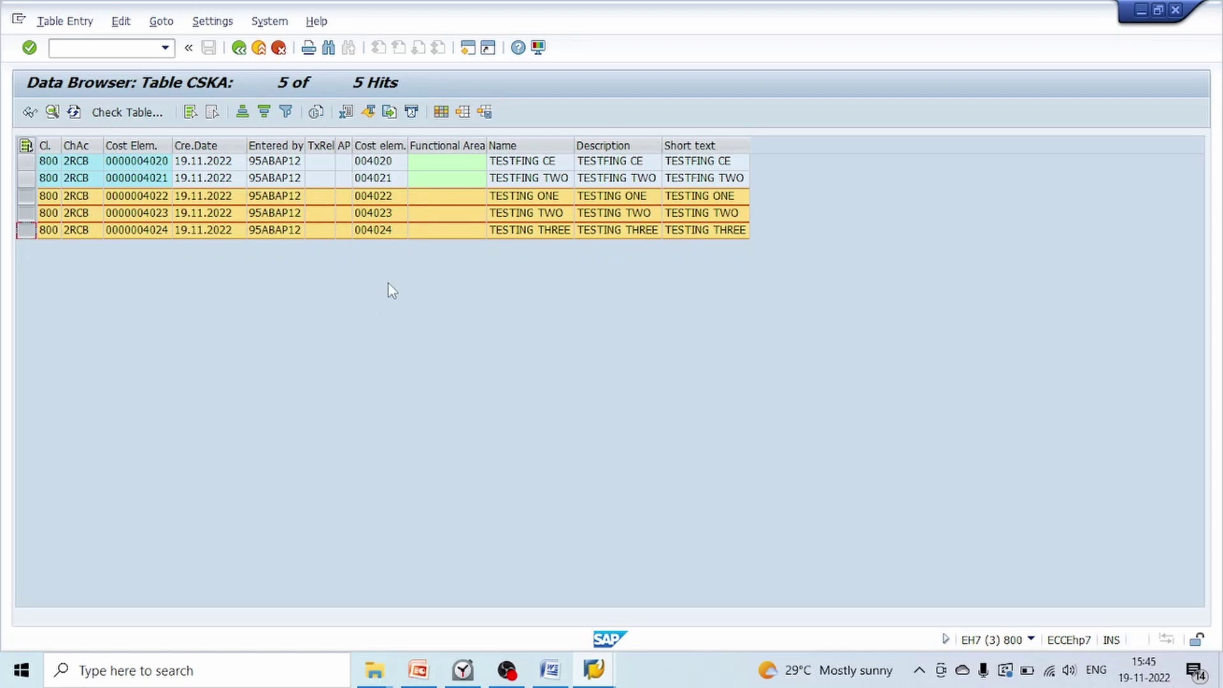
{"action": "left_click", "coordinate": [389, 183]}
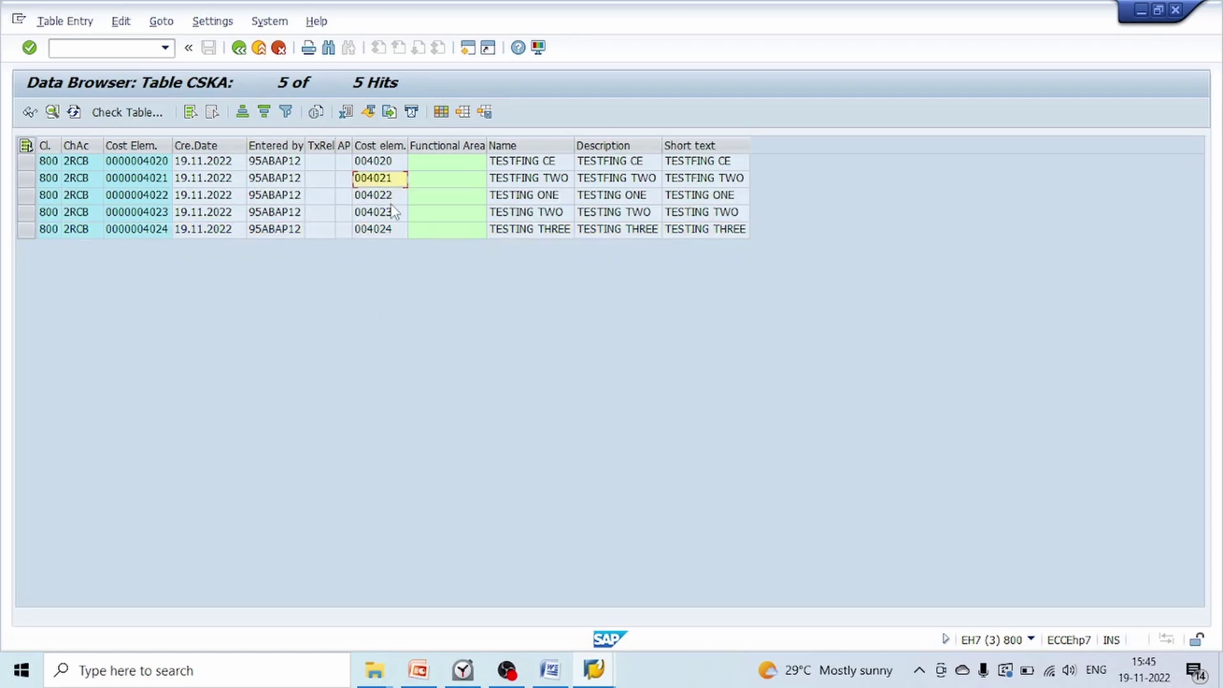
{"action": "left_click", "coordinate": [390, 197]}
{"action": "left_click", "coordinate": [391, 212]}
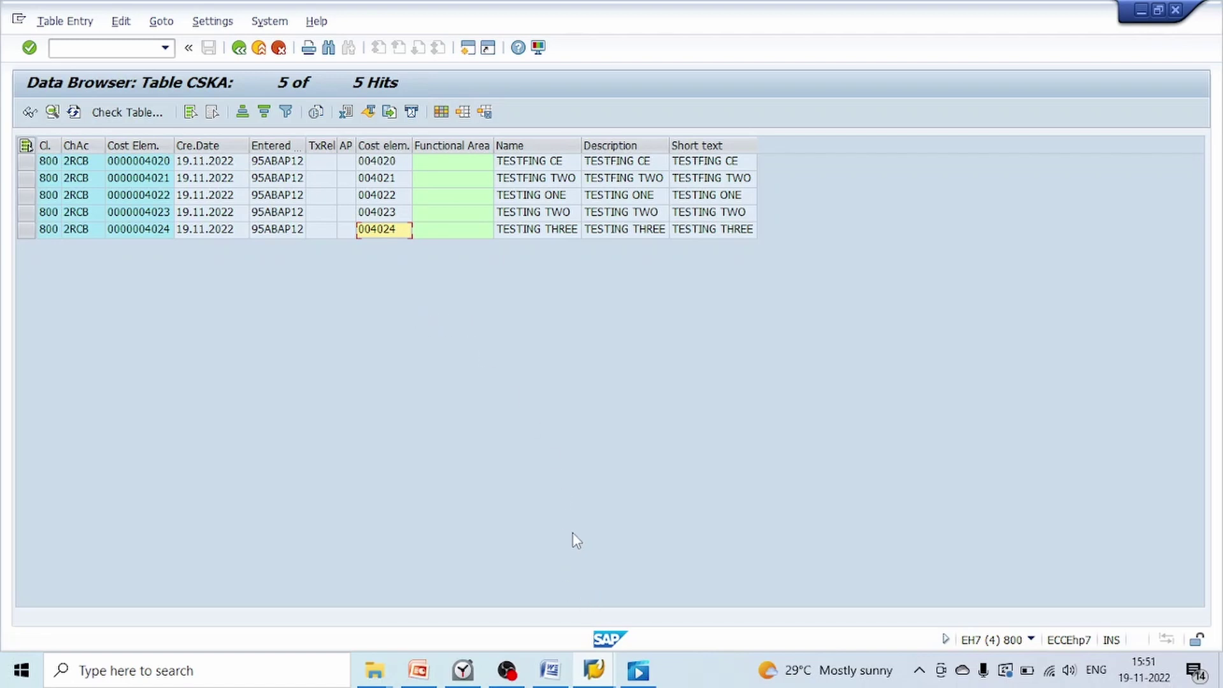
Switch to a free SAP session and open the selection screen of table CSKB in SE16
{"action": "left_click", "coordinate": [595, 667]}
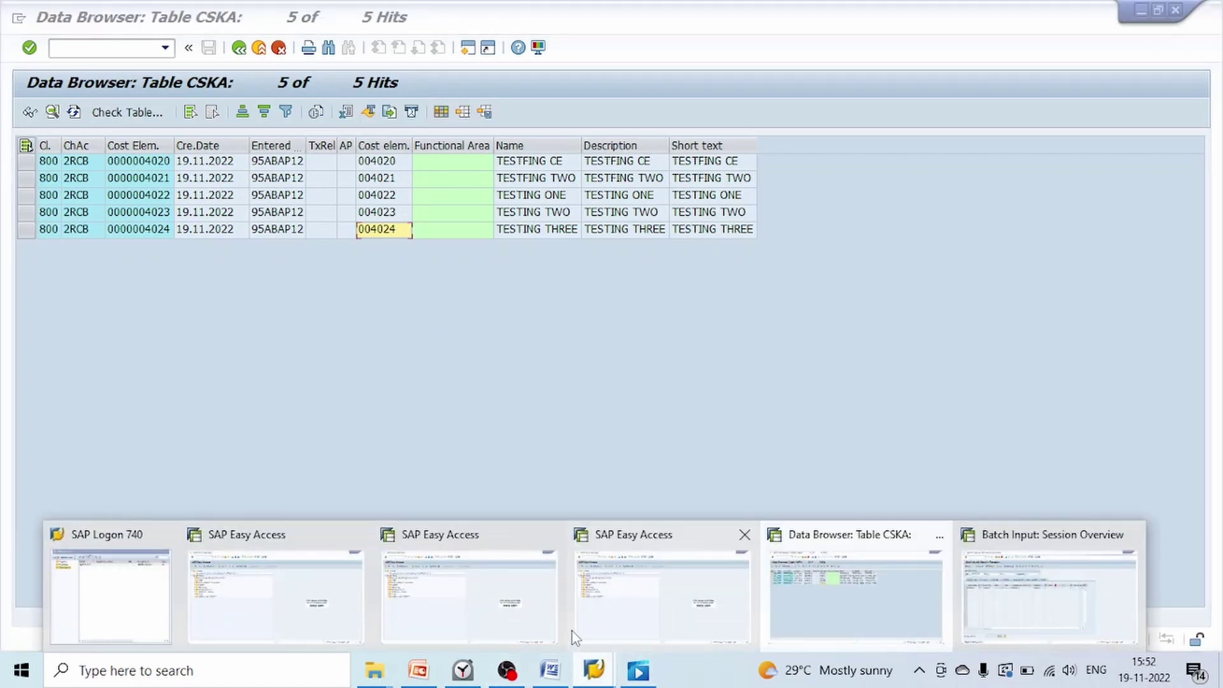
{"action": "left_click", "coordinate": [654, 626]}
{"action": "type", "text": "SE"}
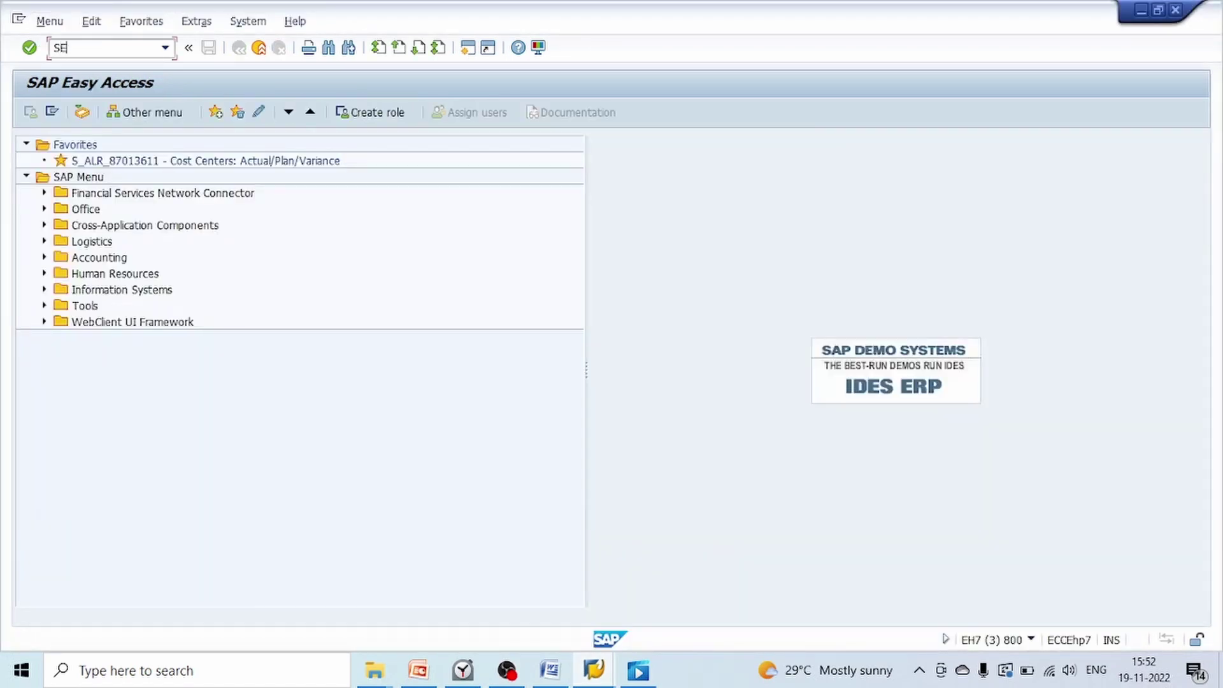
{"action": "type", "text": "16"}
{"action": "key", "text": "Return"}
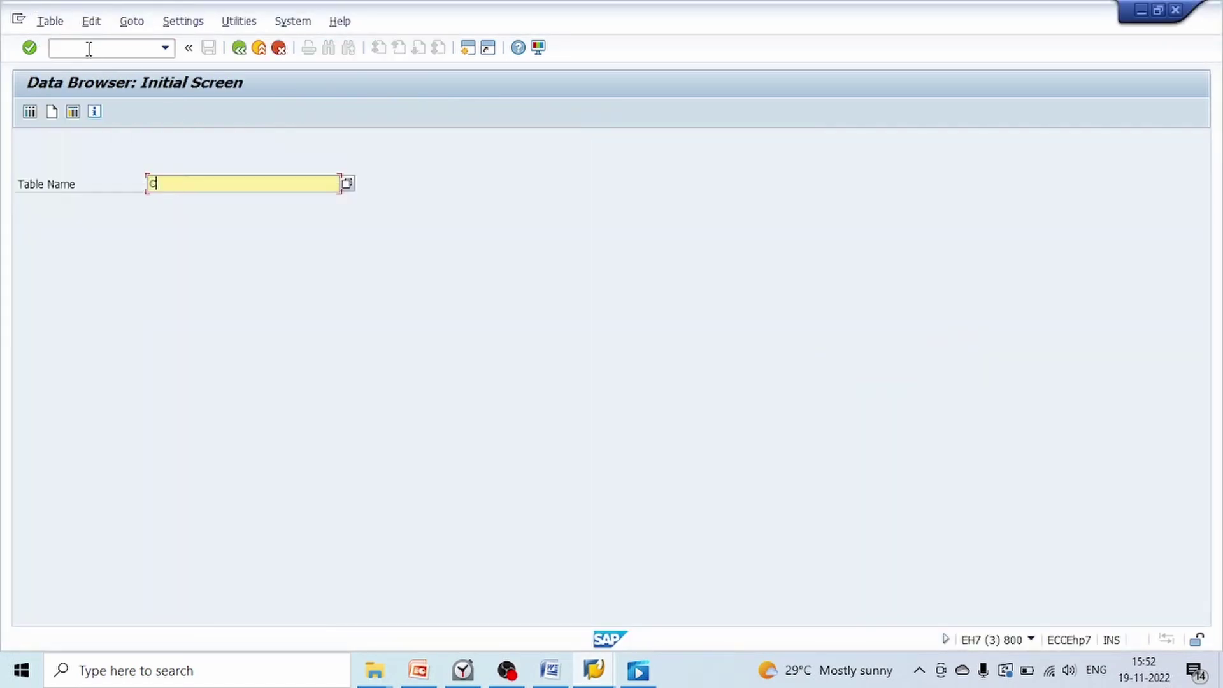
{"action": "type", "text": "CSKB"}
{"action": "key", "text": "Return"}
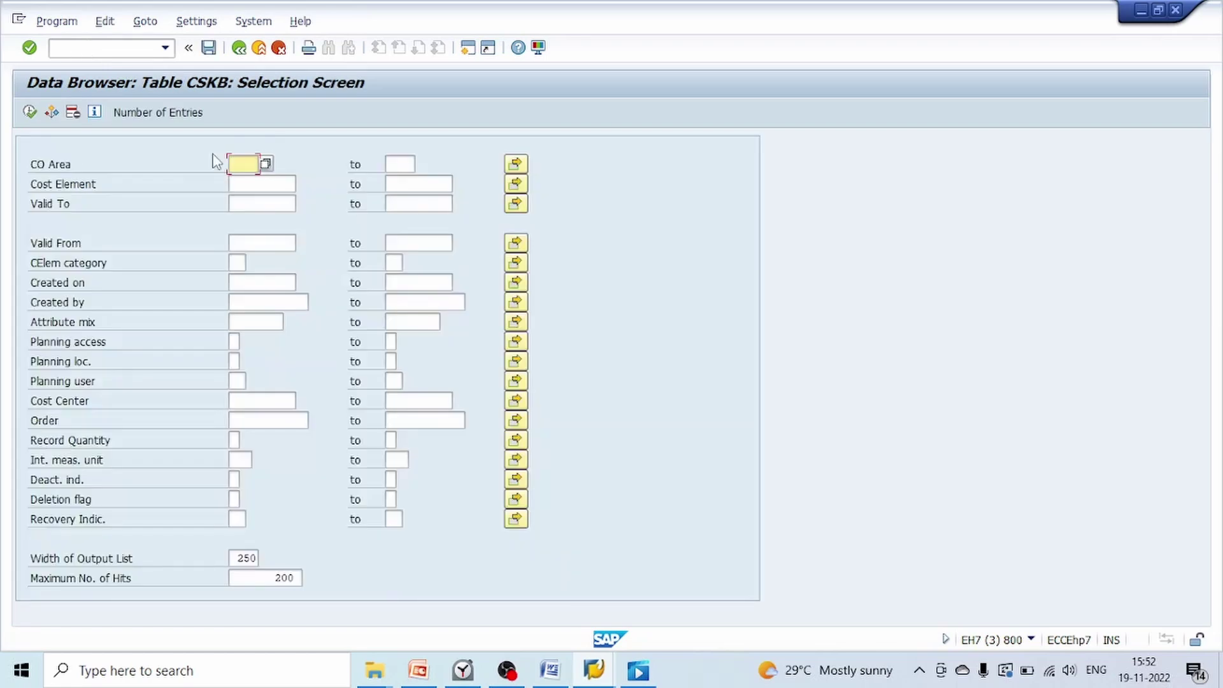
List the CSKB entries for controlling area 2RCB and cost elements 4020 to 4024
{"action": "left_click", "coordinate": [236, 159]}
{"action": "type", "text": "2RCB"}
{"action": "key", "text": "Tab"}
{"action": "left_click", "coordinate": [277, 183]}
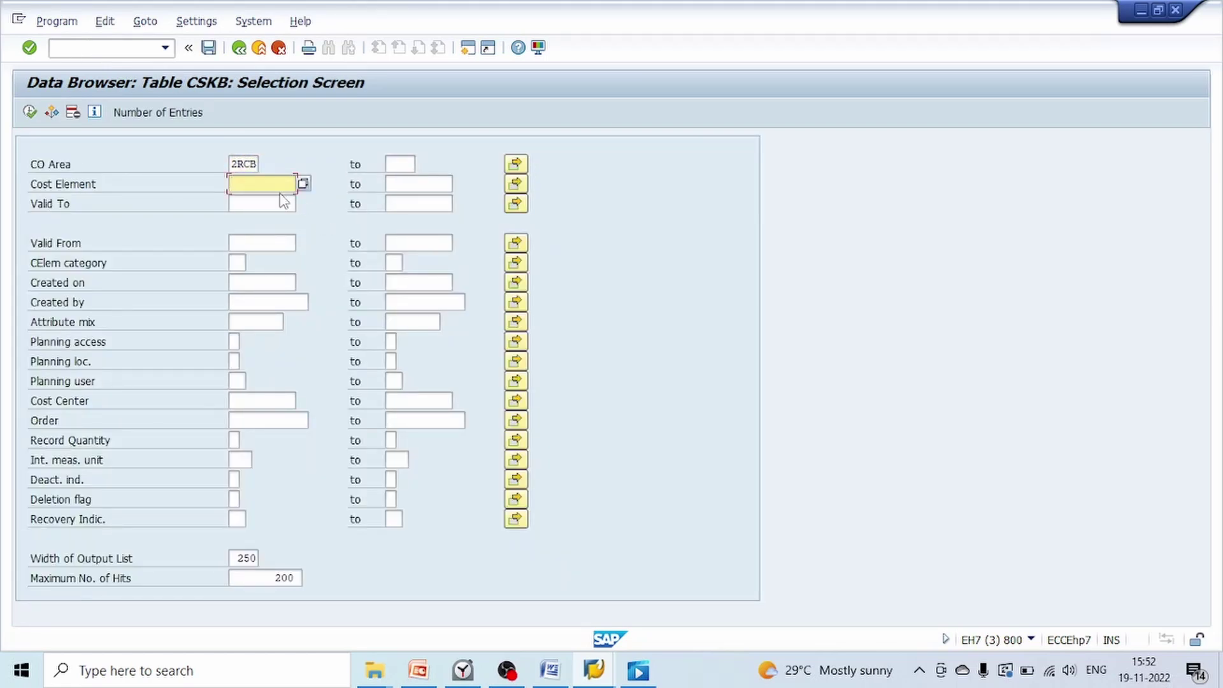
{"action": "type", "text": "4020"}
{"action": "key", "text": "Tab"}
{"action": "type", "text": "40"}
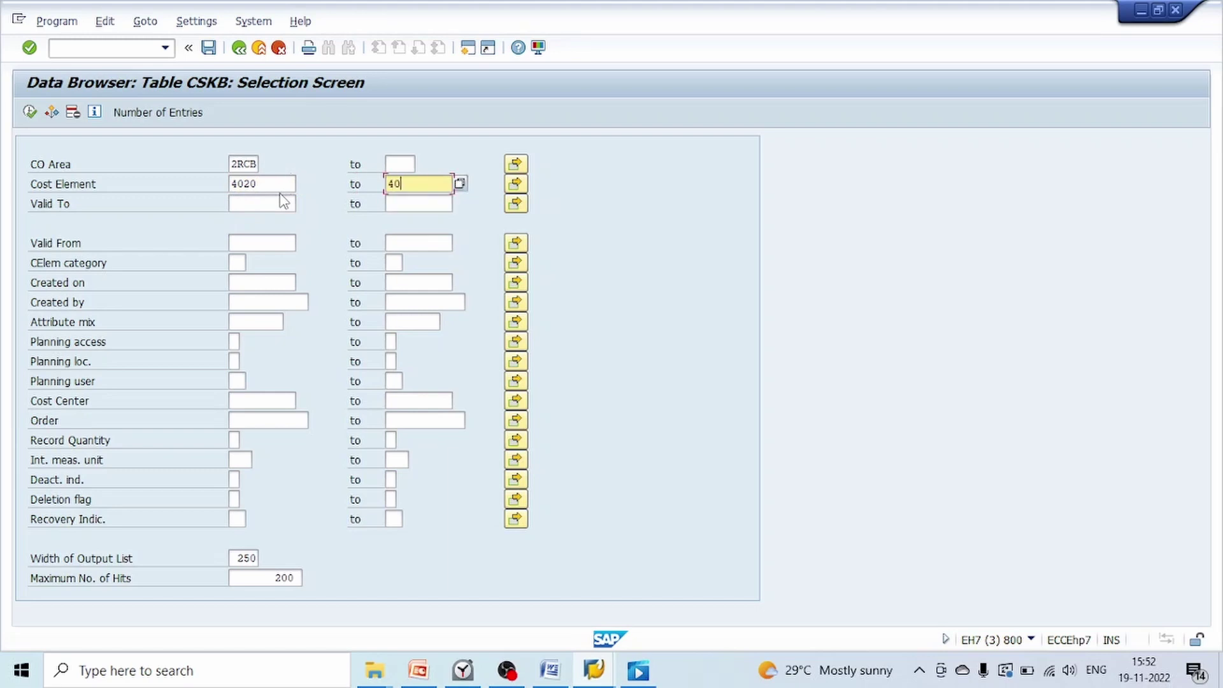
{"action": "type", "text": "24"}
{"action": "left_click", "coordinate": [29, 112]}
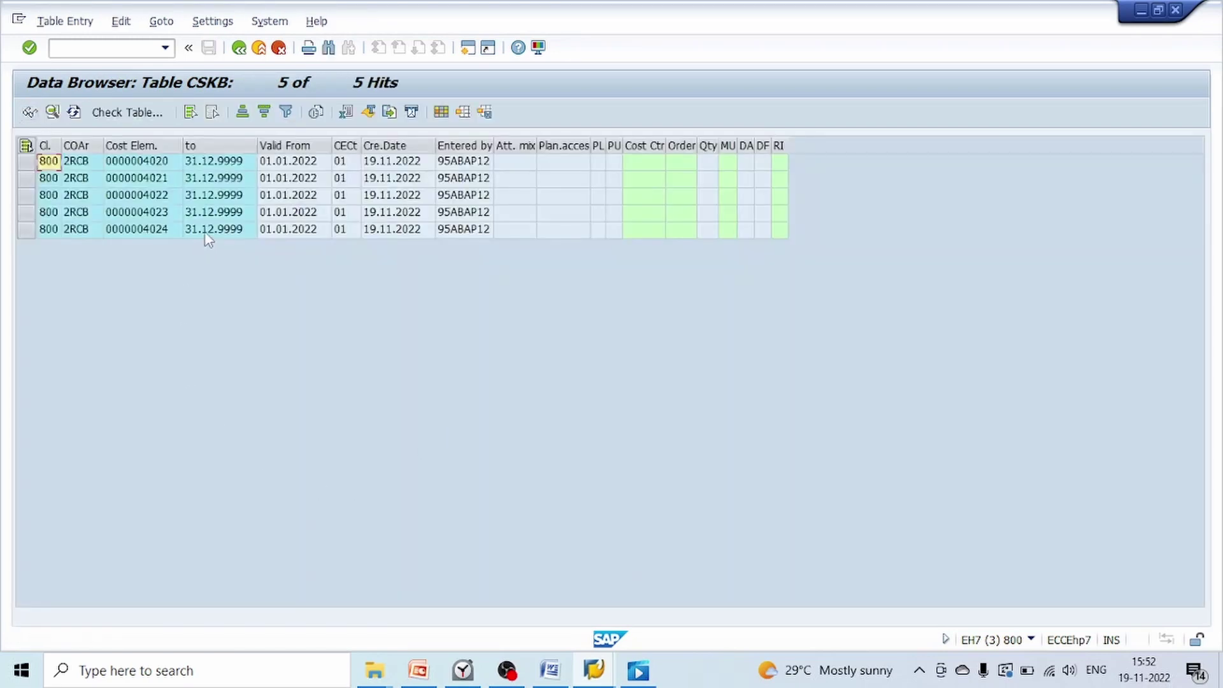
Examine the cost elements, validity dates and controlling area column in the CSKB list, and bring up the open SAP sessions
{"action": "left_click", "coordinate": [204, 231]}
{"action": "left_click", "coordinate": [123, 196]}
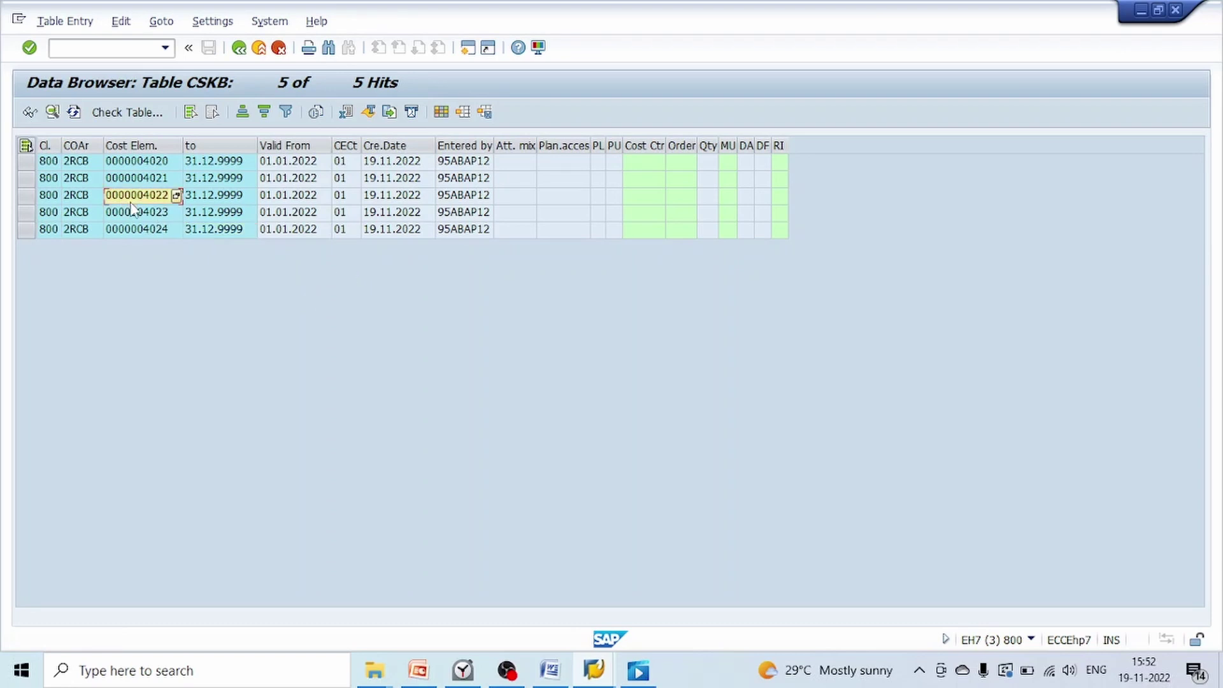
{"action": "left_click", "coordinate": [155, 166]}
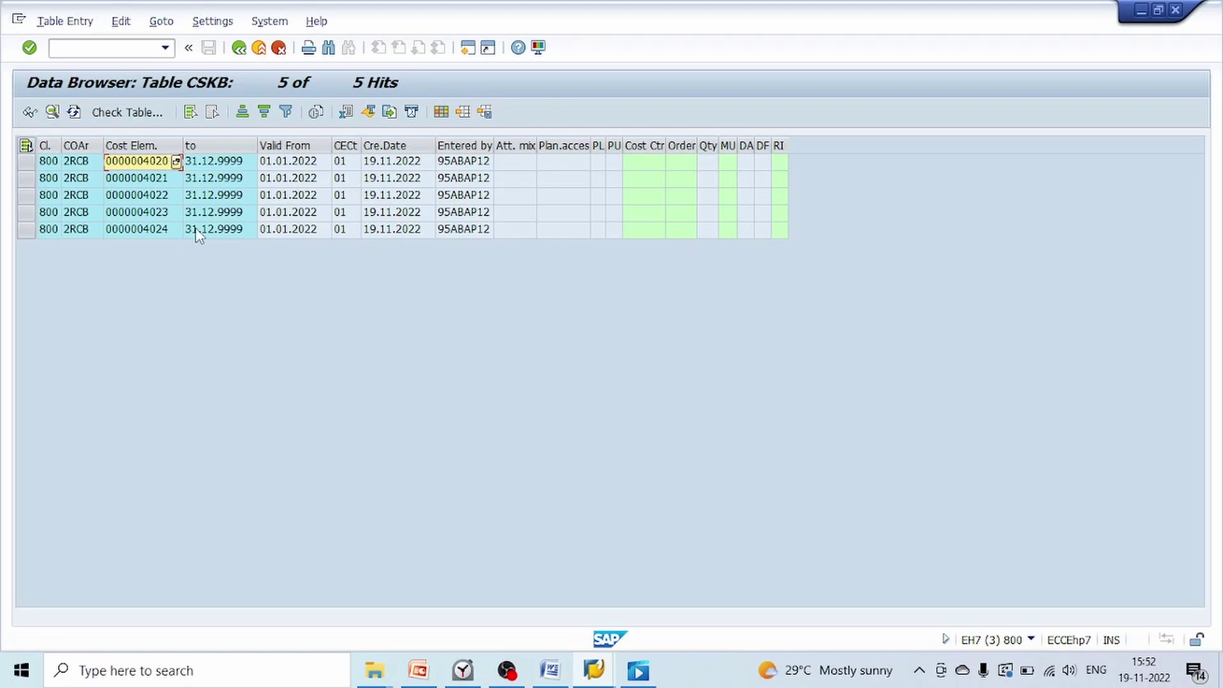
{"action": "left_click", "coordinate": [151, 231]}
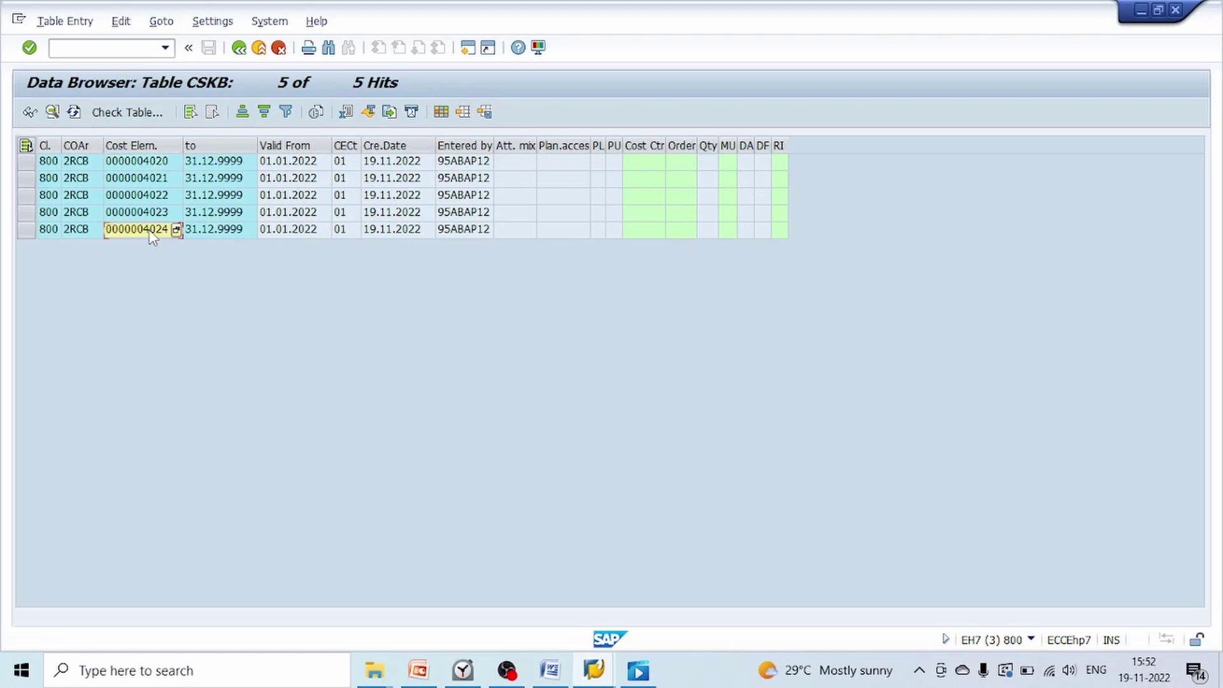
{"action": "left_click", "coordinate": [80, 145]}
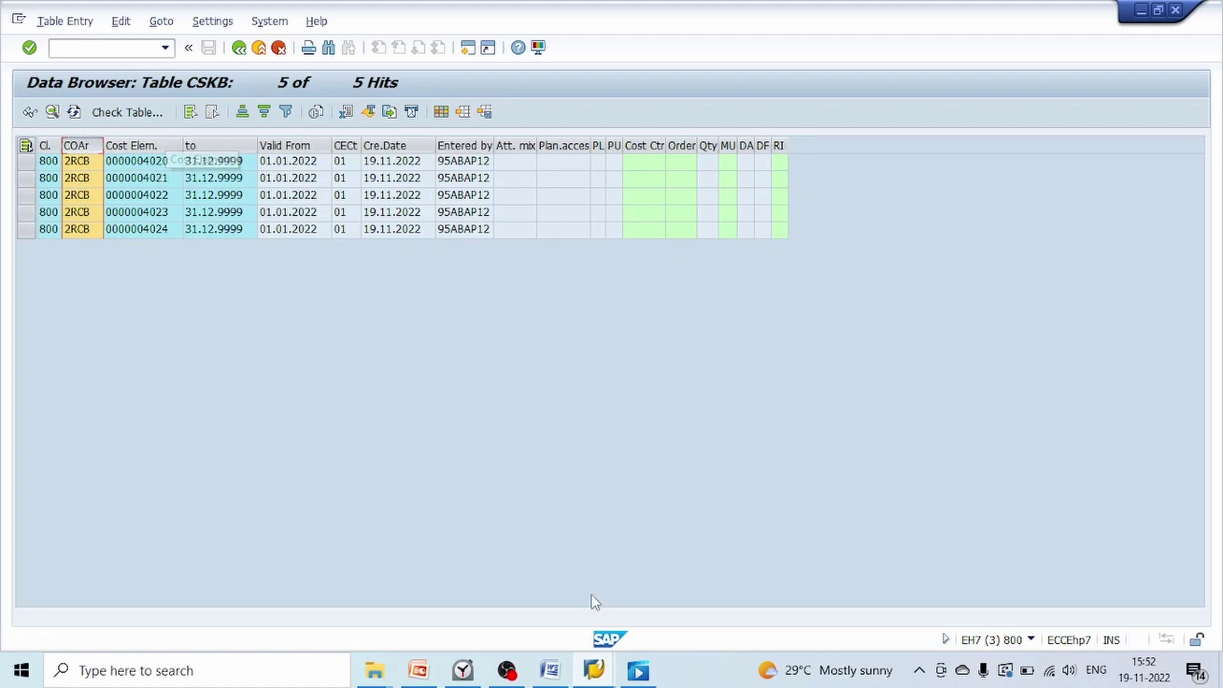
{"action": "left_click", "coordinate": [621, 666]}
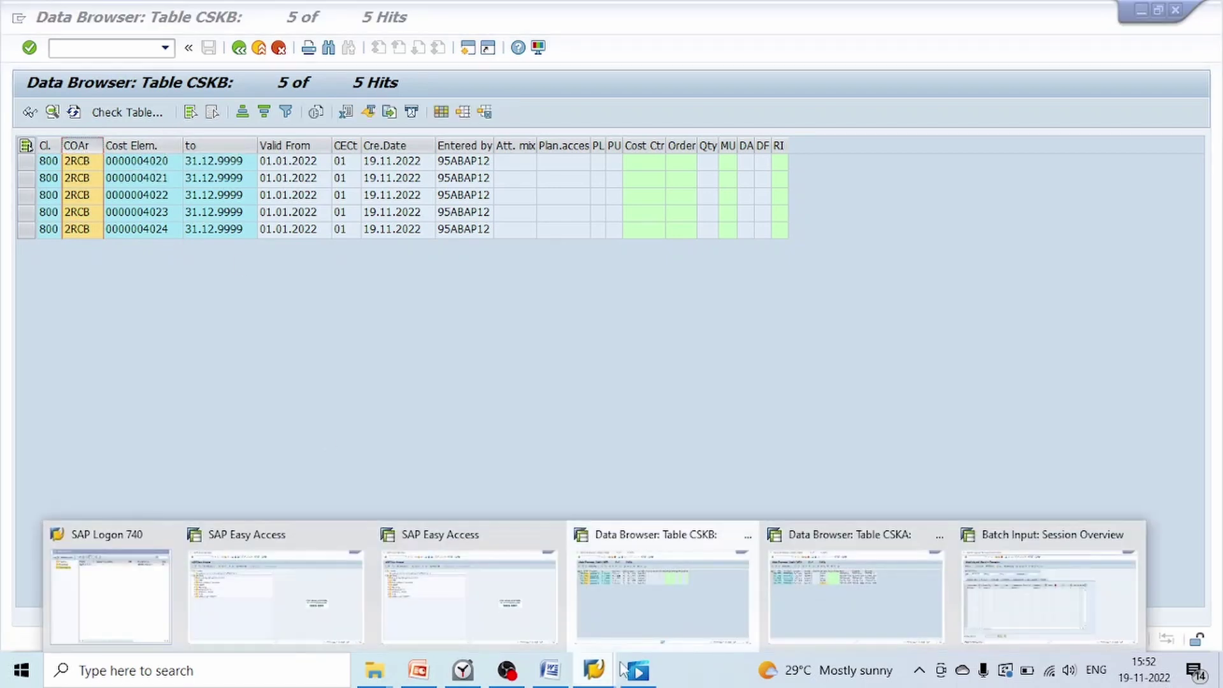
Switch to the CSKA list and examine its chart of accounts column and cost element names
{"action": "left_click", "coordinate": [854, 590]}
{"action": "left_click", "coordinate": [81, 146]}
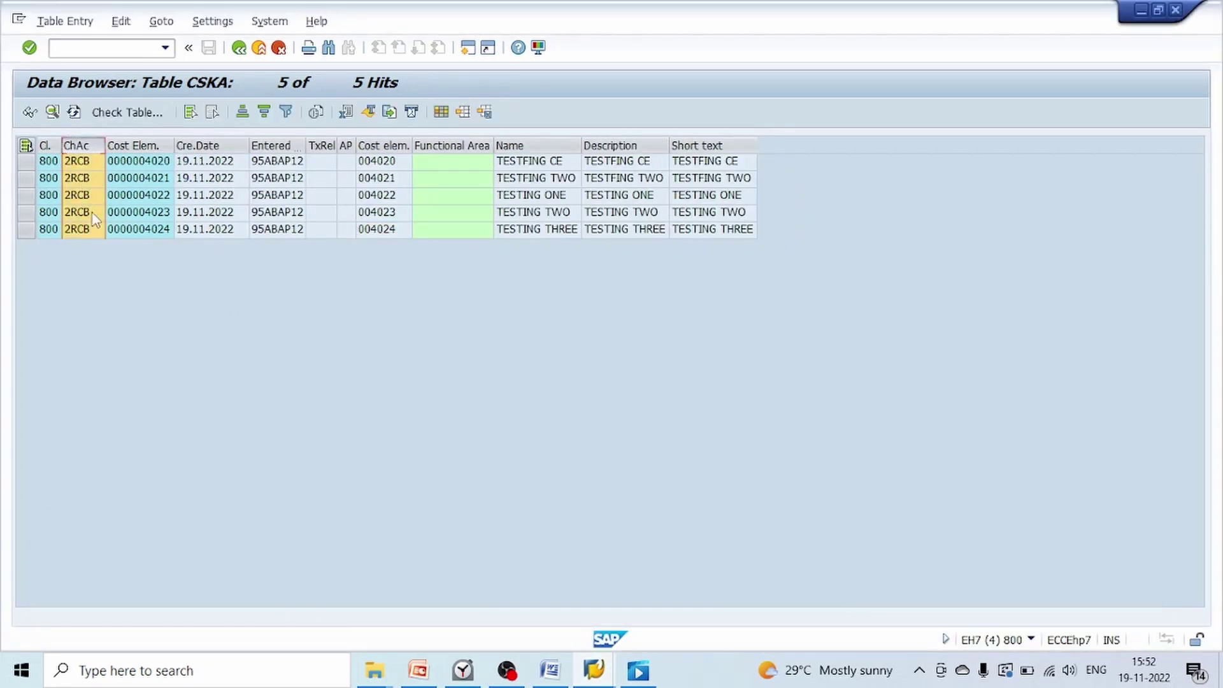
{"action": "left_click", "coordinate": [536, 236]}
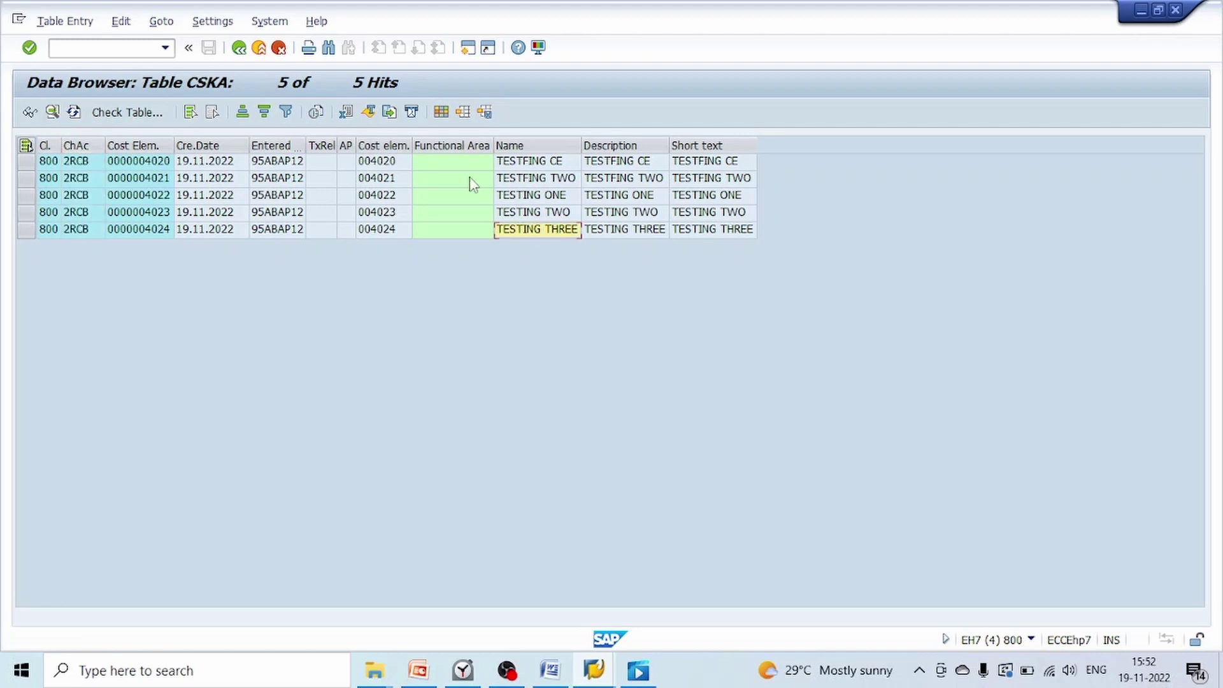
{"action": "left_click", "coordinate": [532, 166]}
Return to the CSKB list and examine its cost element category, cost center and order columns
{"action": "left_click", "coordinate": [593, 670]}
{"action": "left_click", "coordinate": [747, 635]}
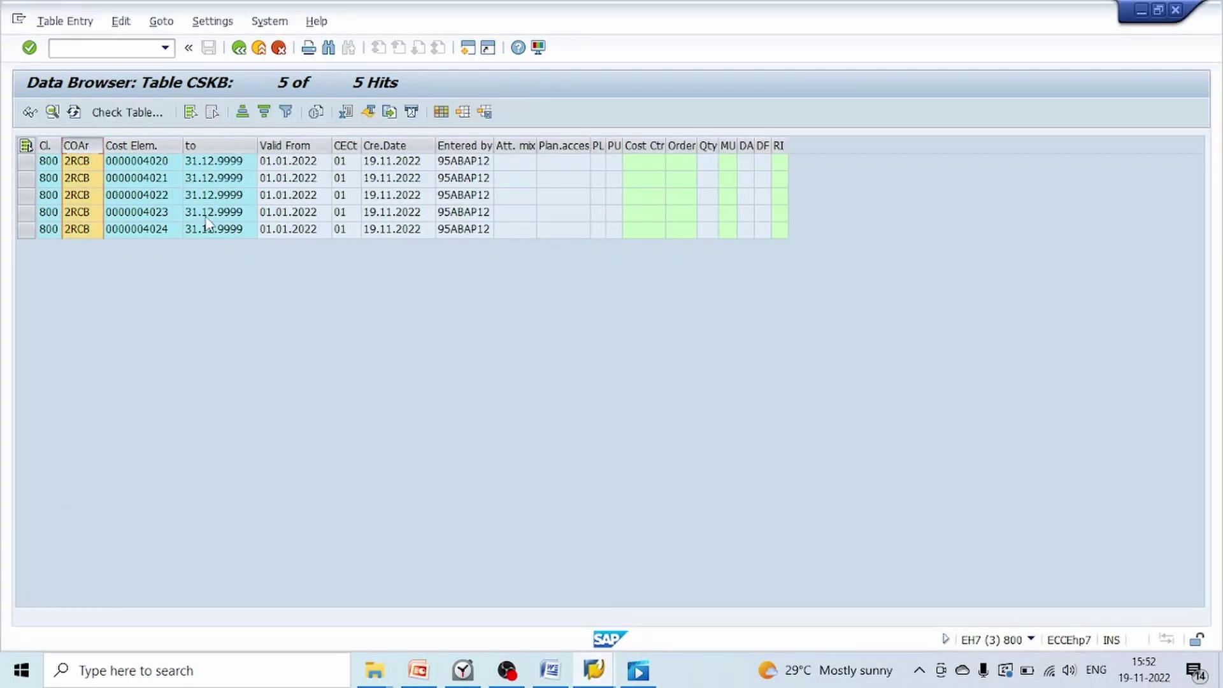
{"action": "key", "text": "Up"}
{"action": "left_click", "coordinate": [352, 146]}
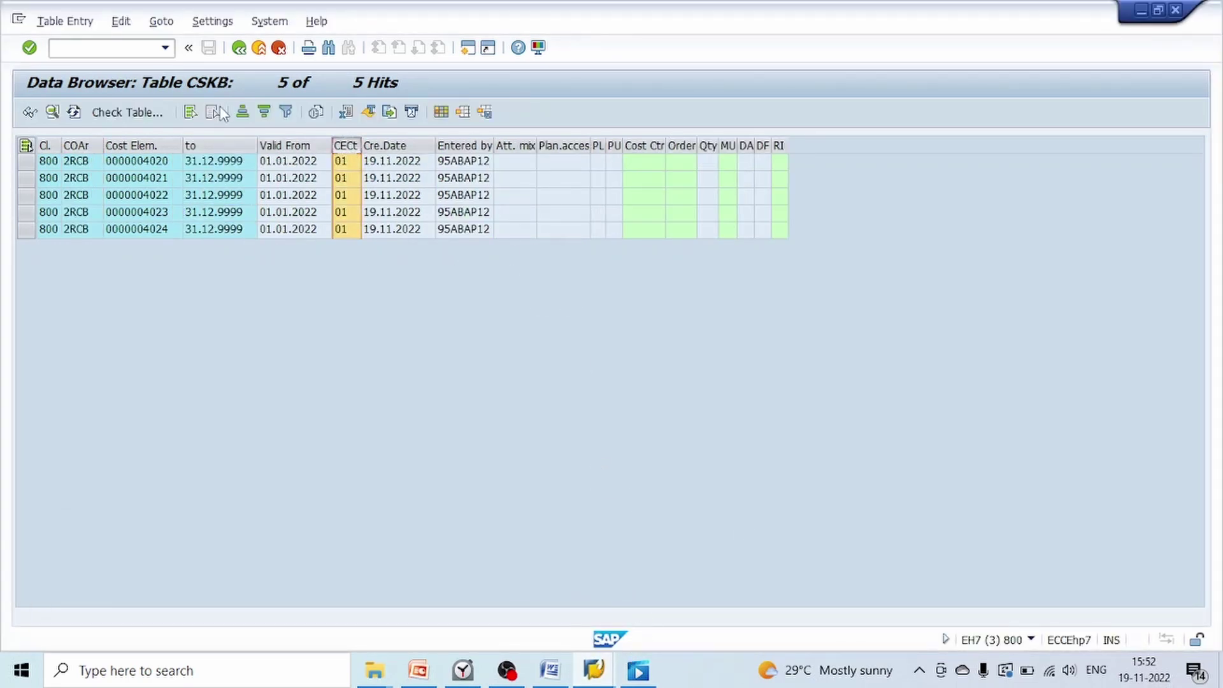
{"action": "left_click", "coordinate": [555, 319]}
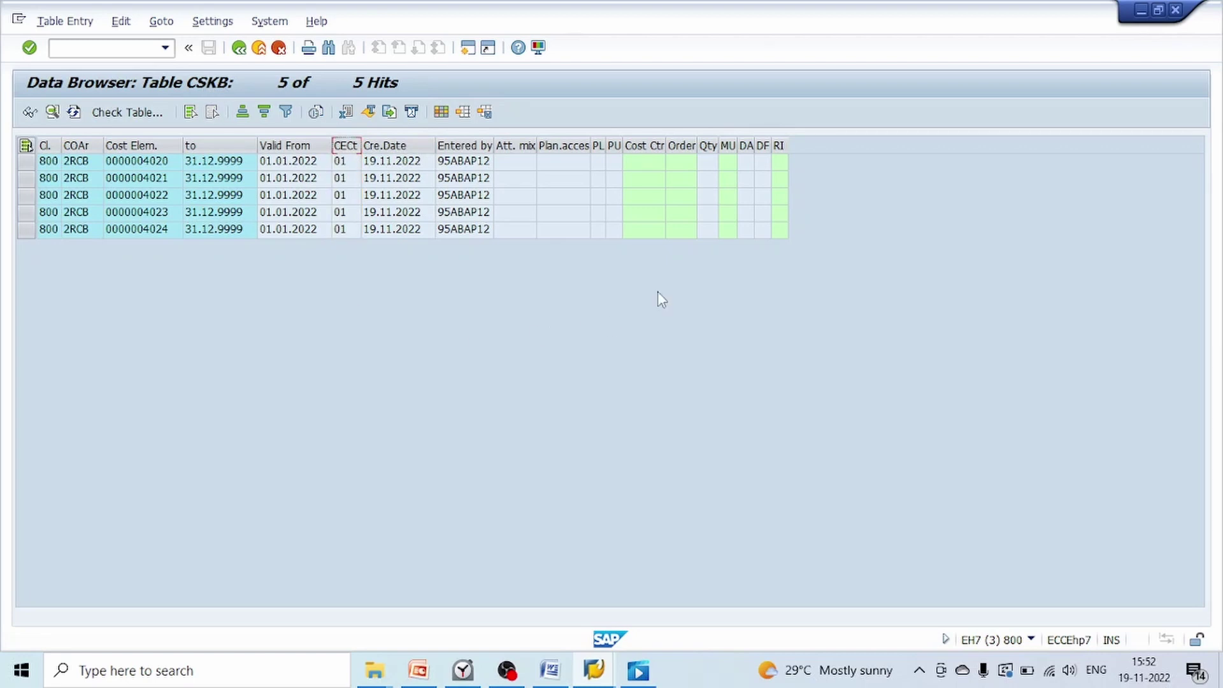
{"action": "left_click", "coordinate": [647, 146]}
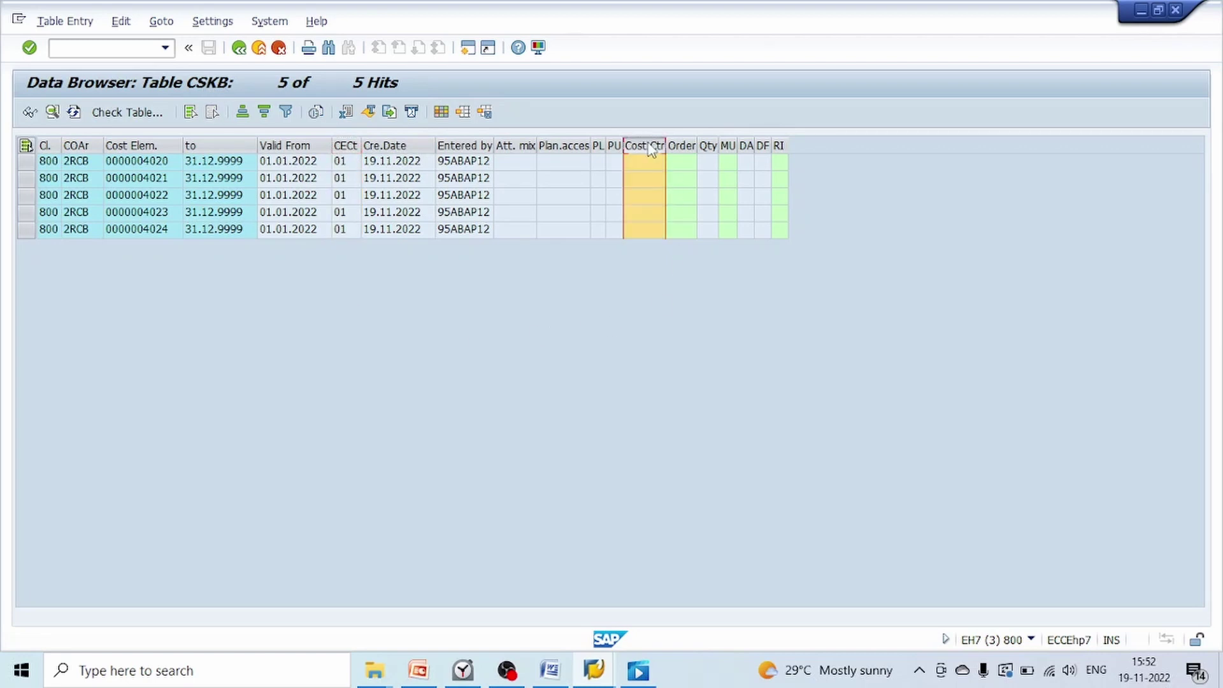
{"action": "left_click", "coordinate": [681, 146]}
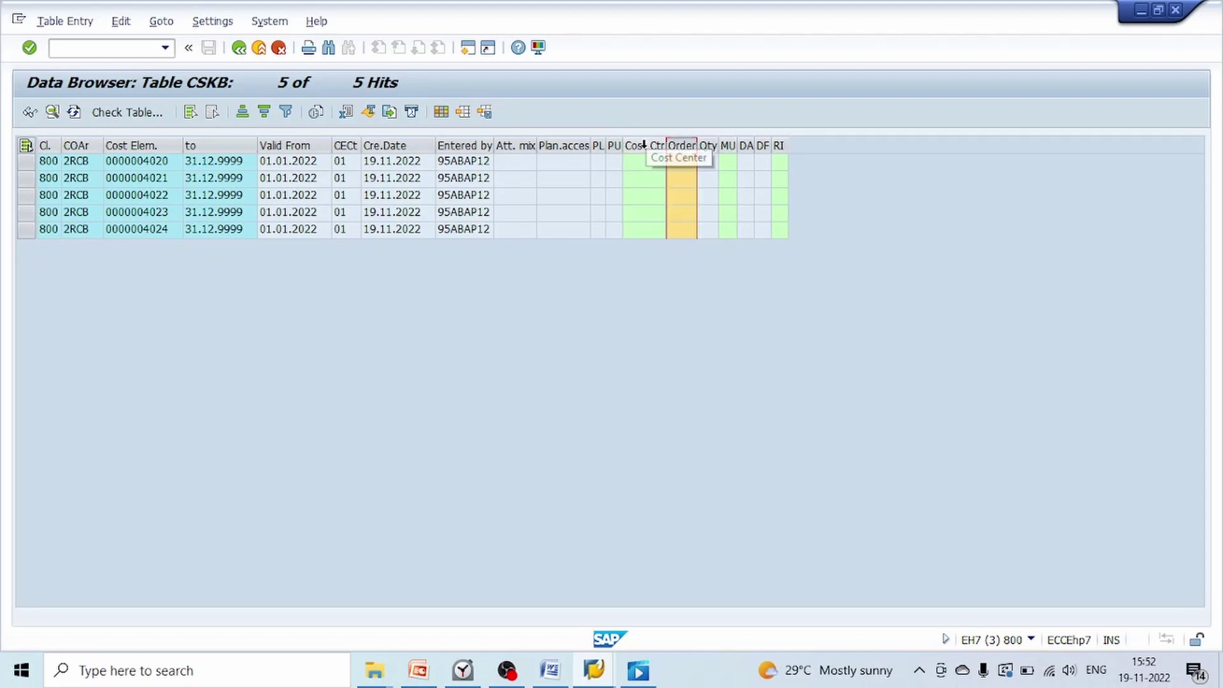
{"action": "left_click", "coordinate": [644, 145]}
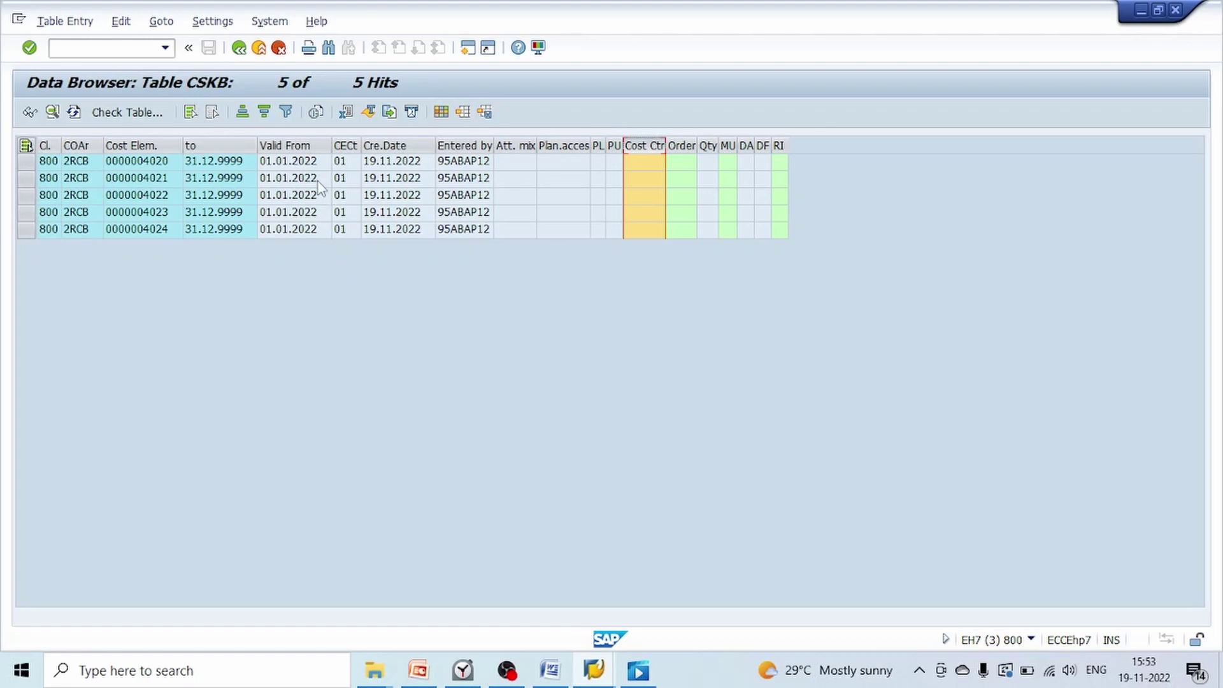
Review the possible cost element categories for cost element 4023, including 11, 12, 21, 22, 31, 41, 42 and 43, and close the list
{"action": "left_click", "coordinate": [338, 217]}
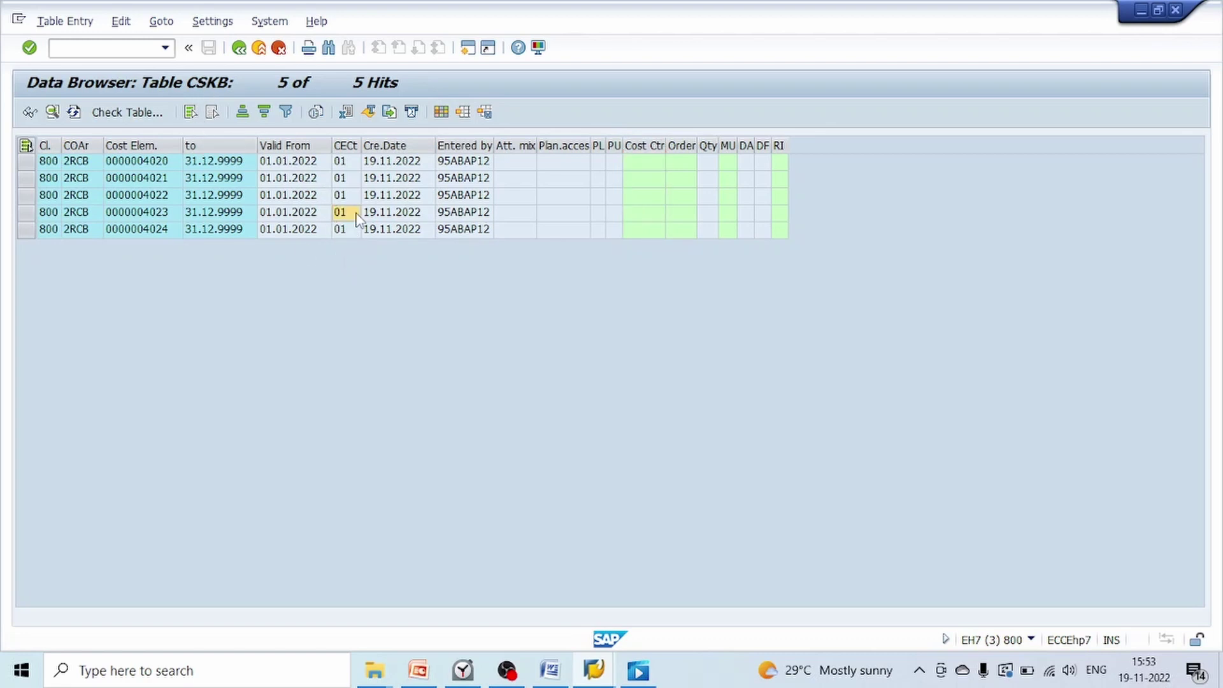
{"action": "key", "text": "F4"}
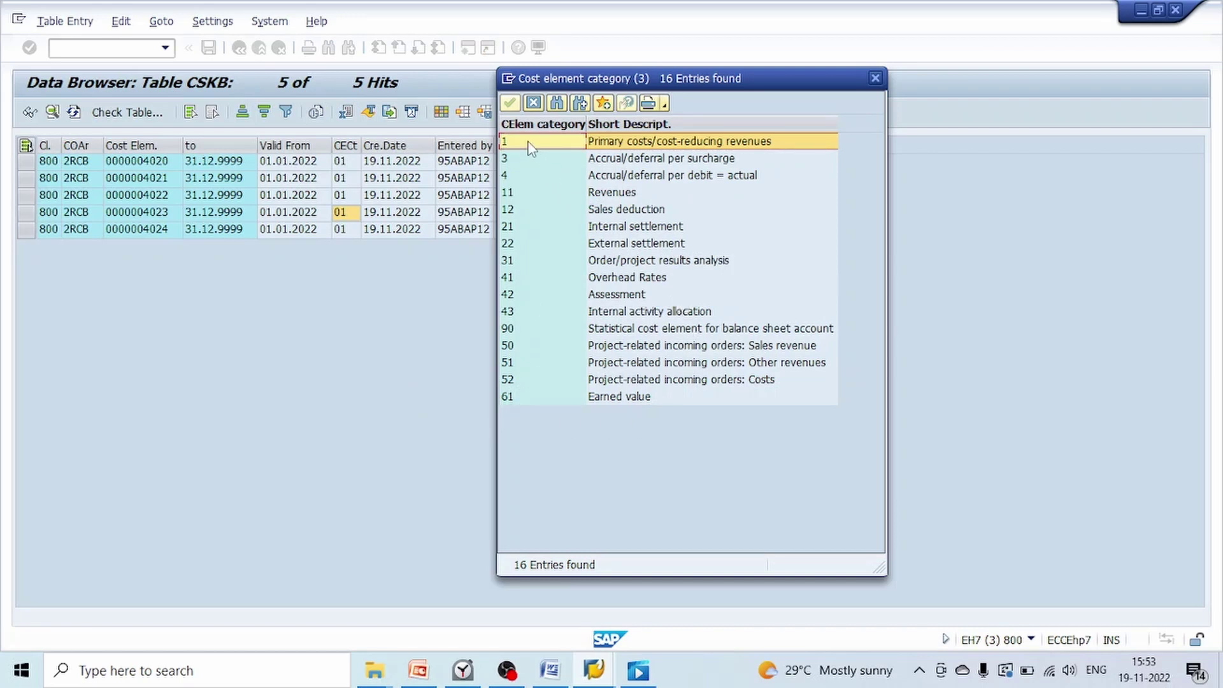
{"action": "left_click", "coordinate": [518, 195]}
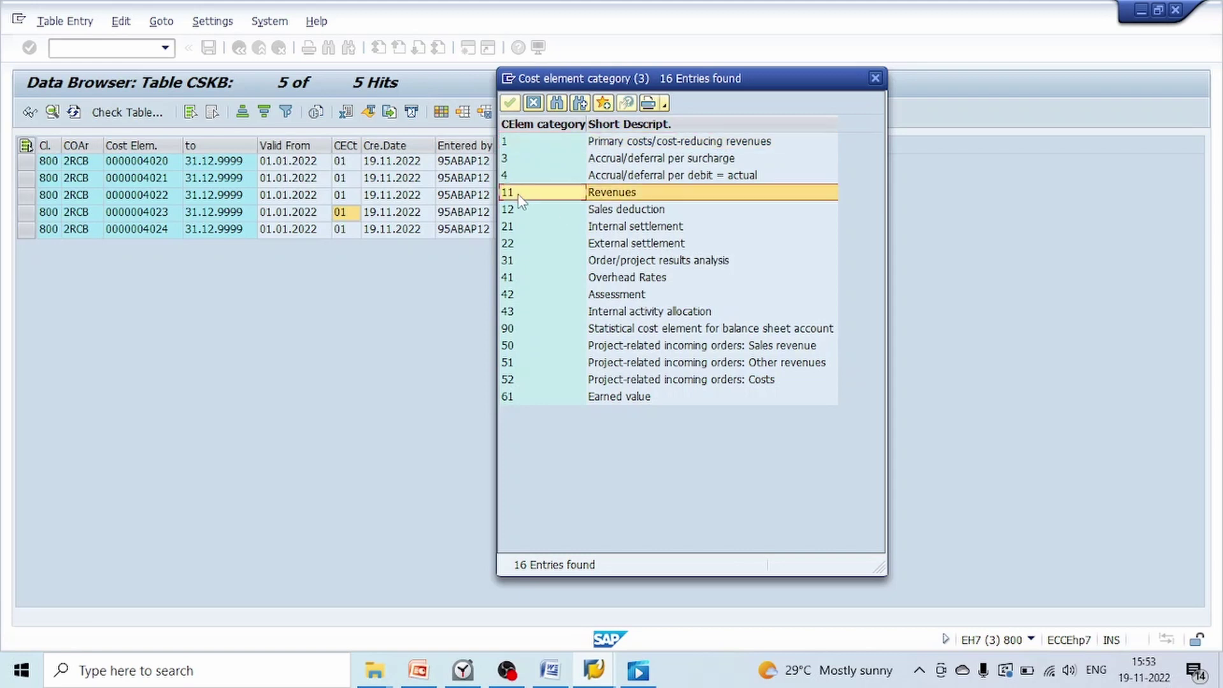
{"action": "left_click", "coordinate": [517, 211]}
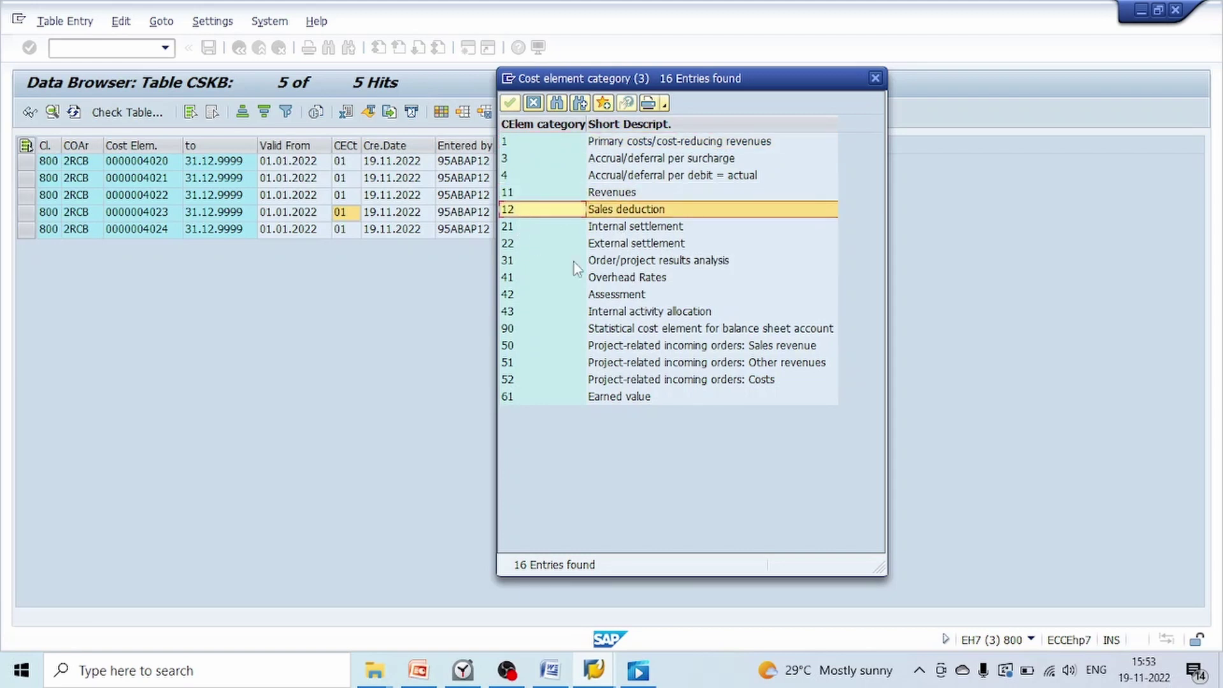
{"action": "left_click", "coordinate": [513, 246]}
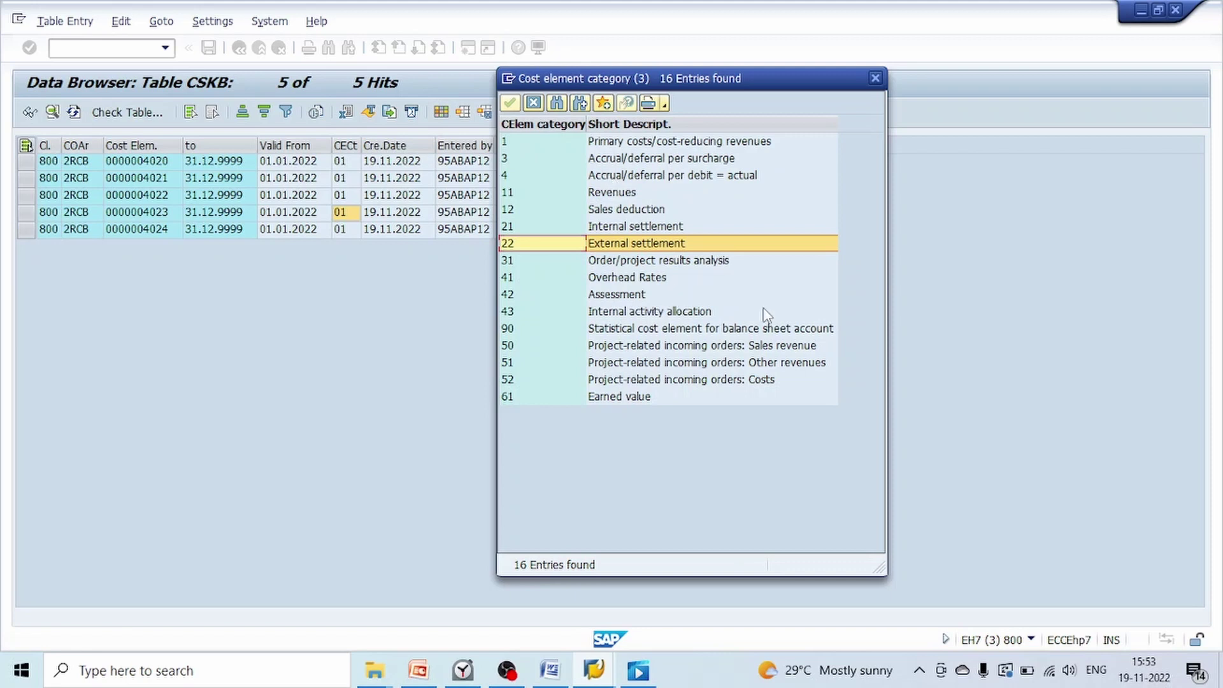
{"action": "left_click", "coordinate": [550, 228]}
{"action": "left_click", "coordinate": [532, 264]}
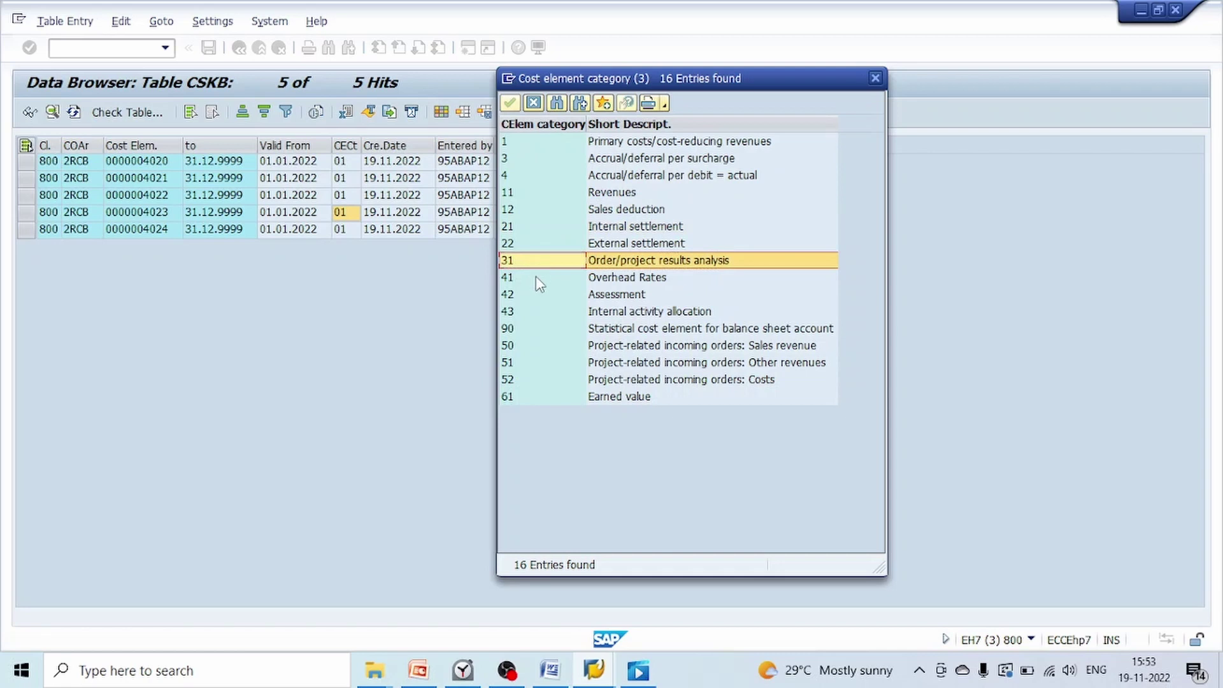
{"action": "left_click", "coordinate": [536, 278]}
{"action": "left_click", "coordinate": [537, 295]}
{"action": "left_click", "coordinate": [532, 312]}
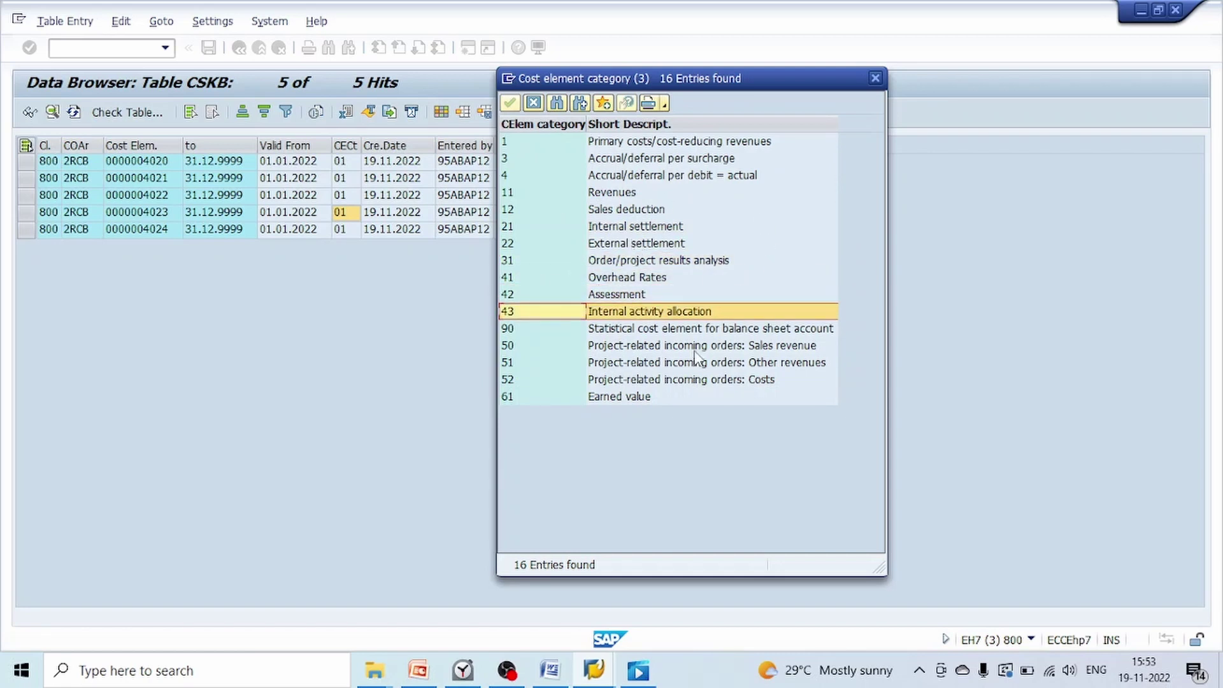
{"action": "left_click", "coordinate": [876, 79]}
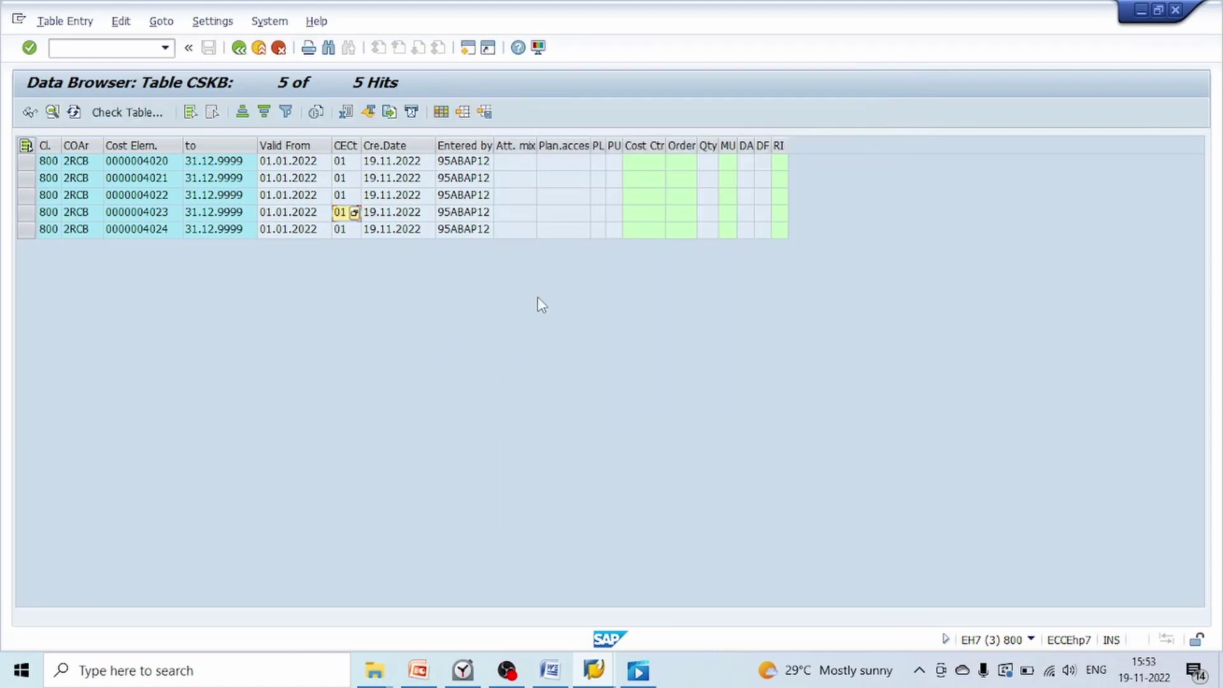
Switch to a free SAP session and start transaction KA06 for creating a secondary cost element
{"action": "mouse_move", "coordinate": [594, 669]}
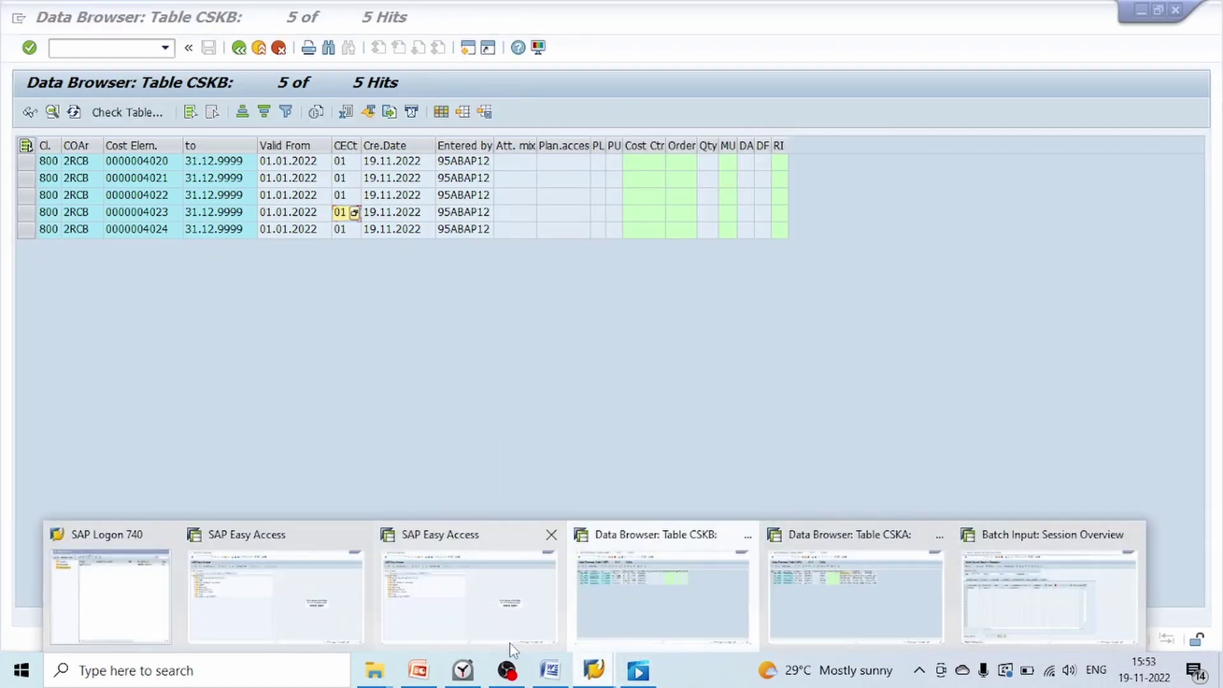
{"action": "left_click", "coordinate": [510, 630]}
{"action": "left_click", "coordinate": [142, 47]}
{"action": "type", "text": "KA06"}
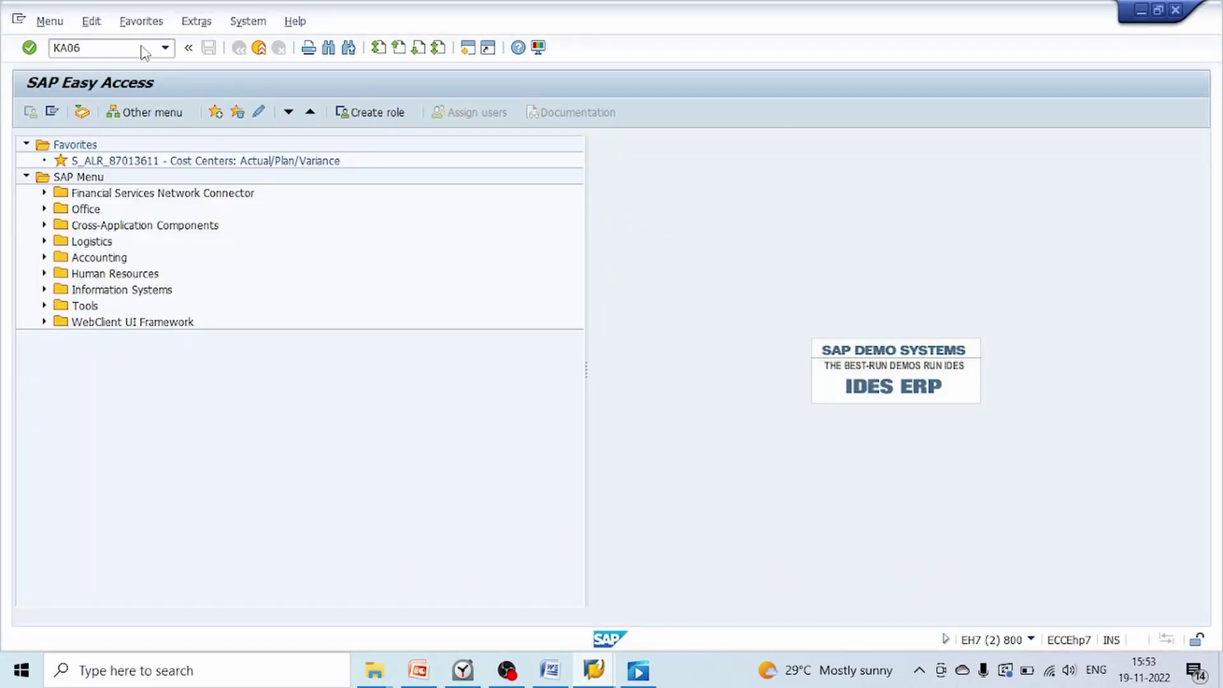
{"action": "key", "text": "Return"}
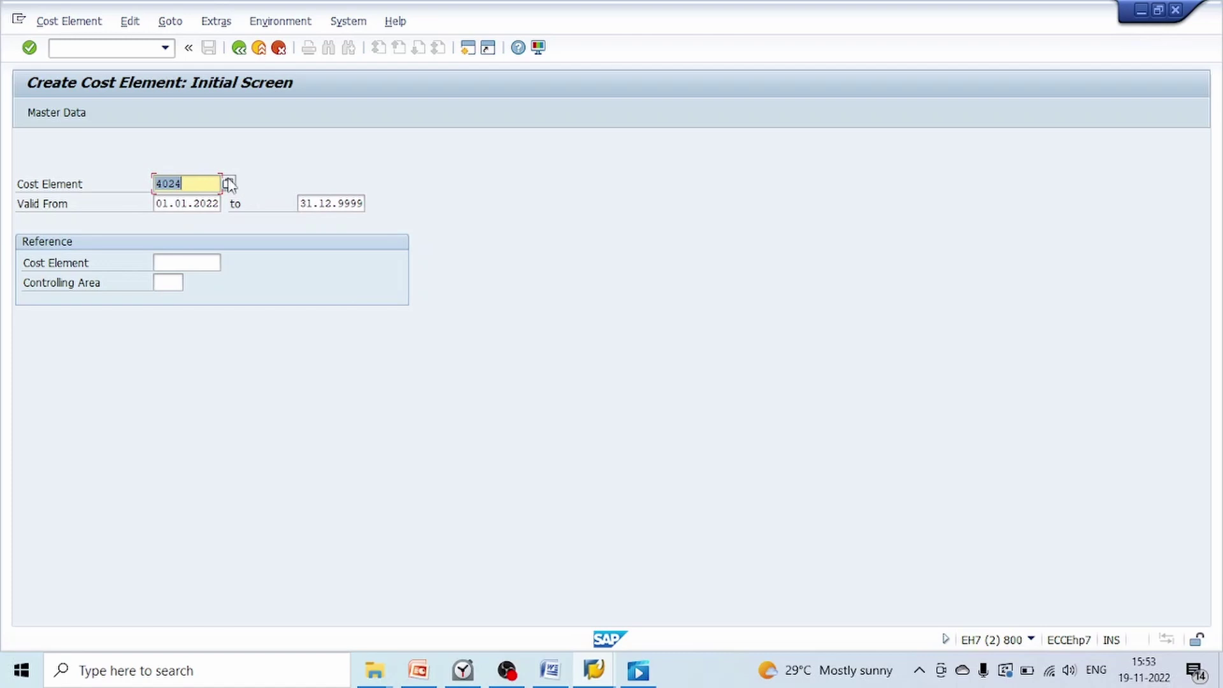
Start the new cost element TESTING valid from 01.01.2022, with TESGING as both name and description
{"action": "type", "text": "TESTING"}
{"action": "key", "text": "Tab"}
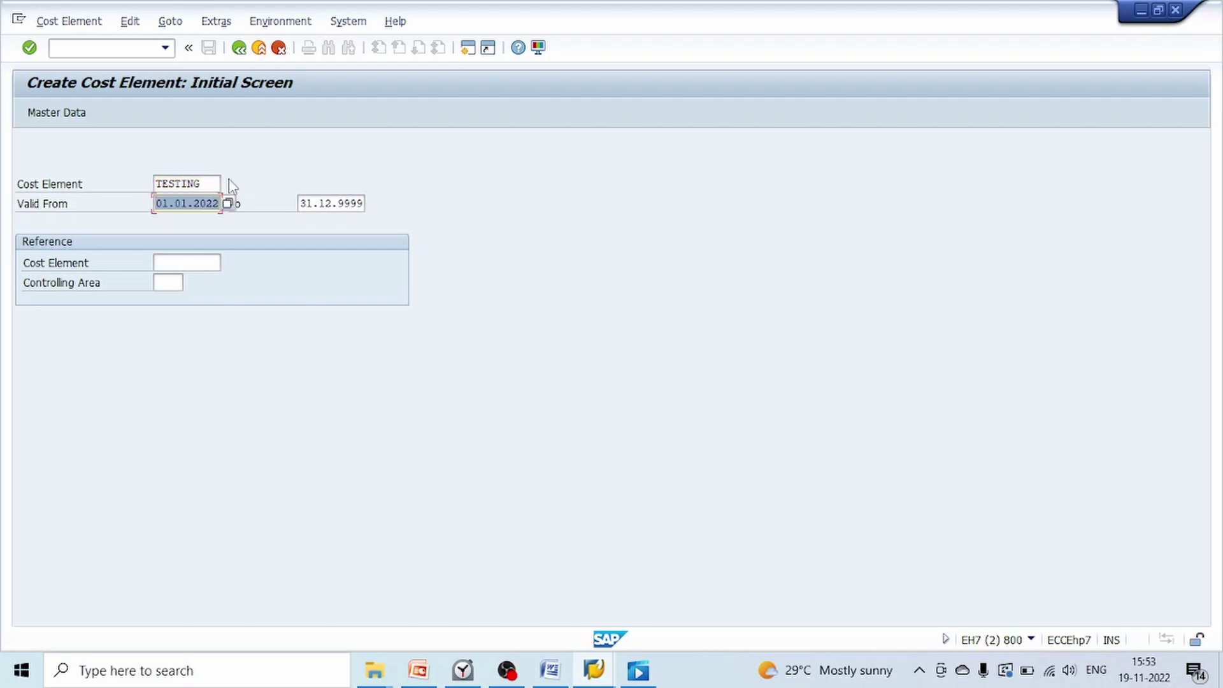
{"action": "key", "text": "Return"}
{"action": "type", "text": "TESGING"}
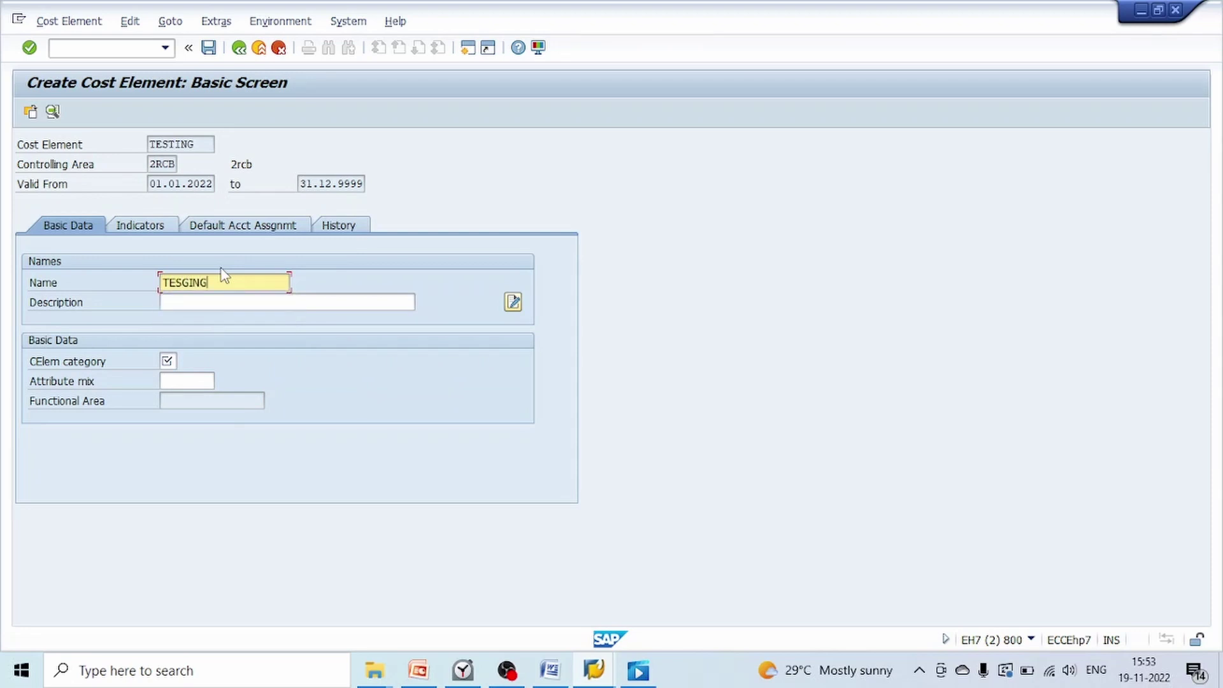
{"action": "key", "text": "Tab"}
{"action": "key", "text": "shift+Tab"}
{"action": "key", "text": "ctrl+c"}
{"action": "key", "text": "Tab"}
{"action": "key", "text": "ctrl+v"}
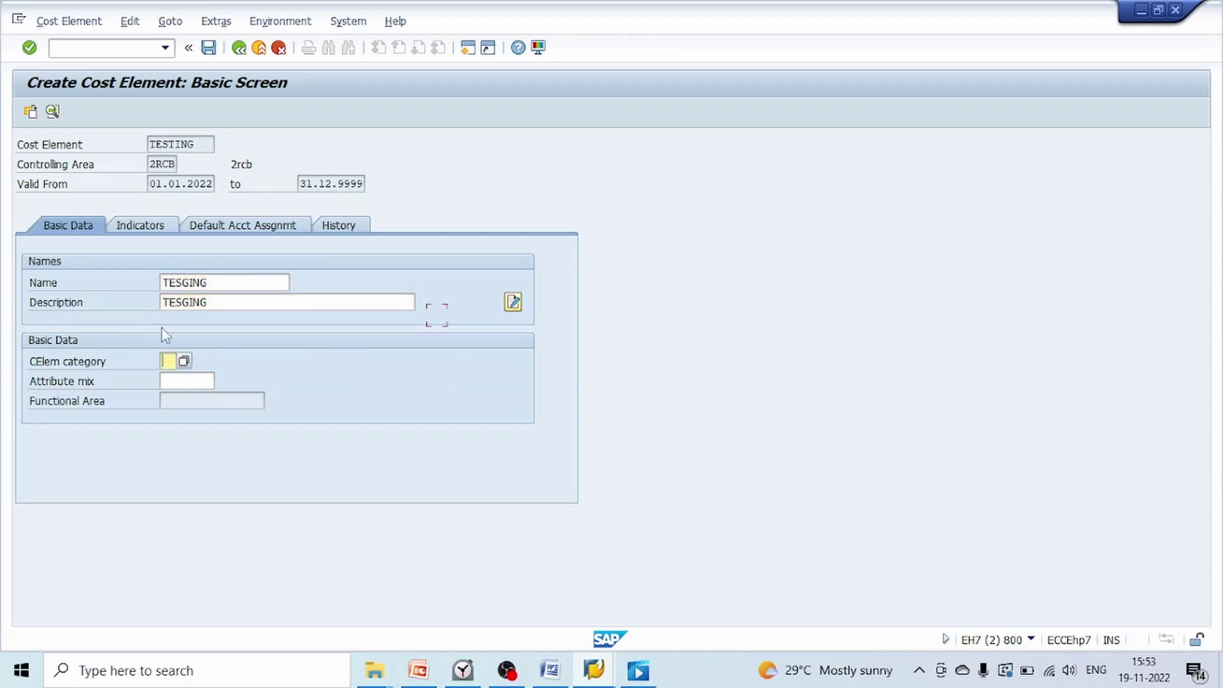
Assign category 43, Internal activity allocation, to cost element TESTING and save it
{"action": "key", "text": "F4"}
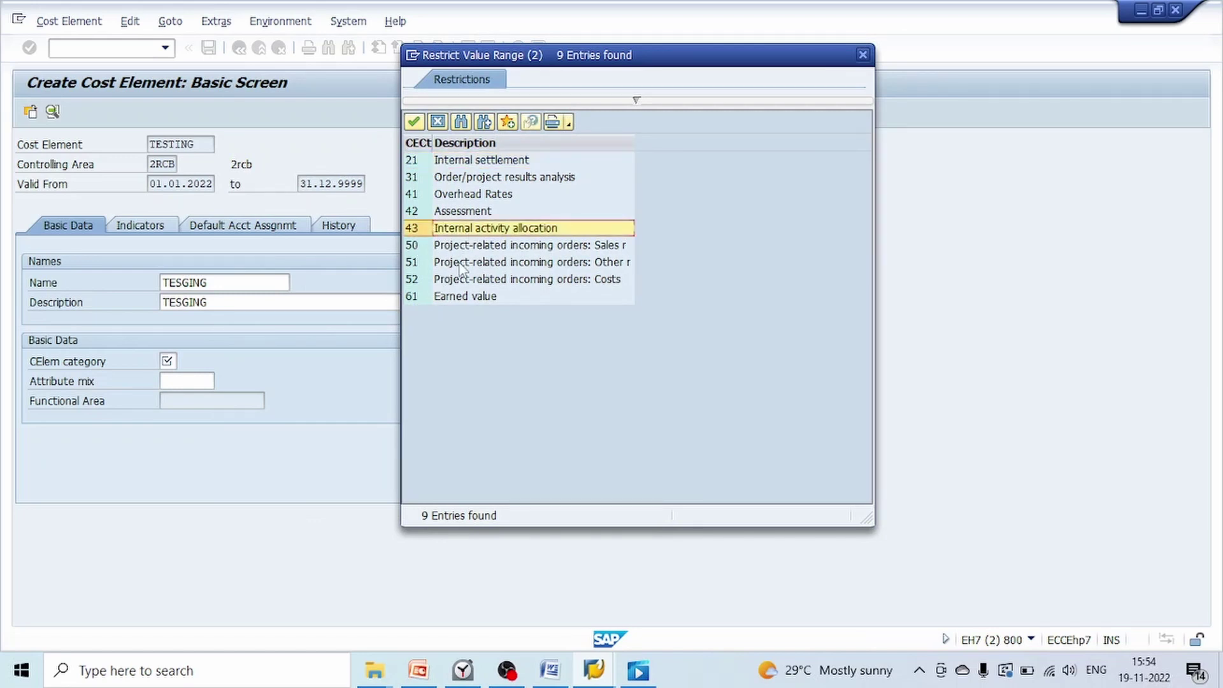
{"action": "left_click", "coordinate": [413, 121]}
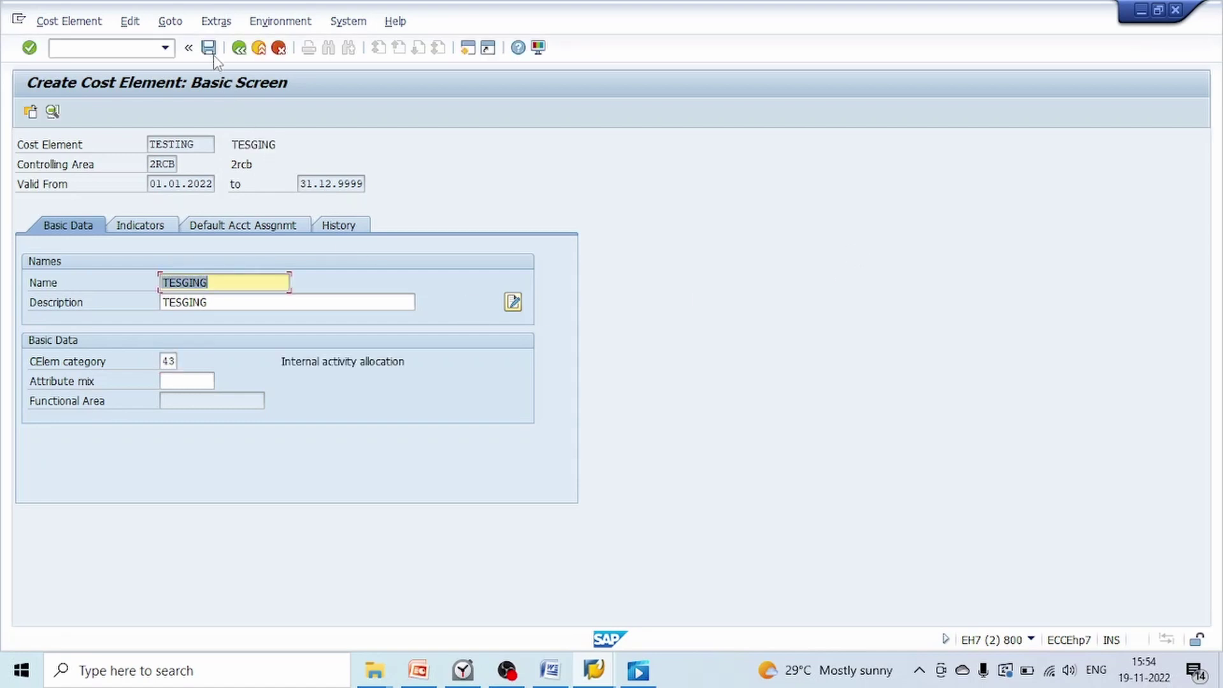
{"action": "left_click", "coordinate": [210, 49]}
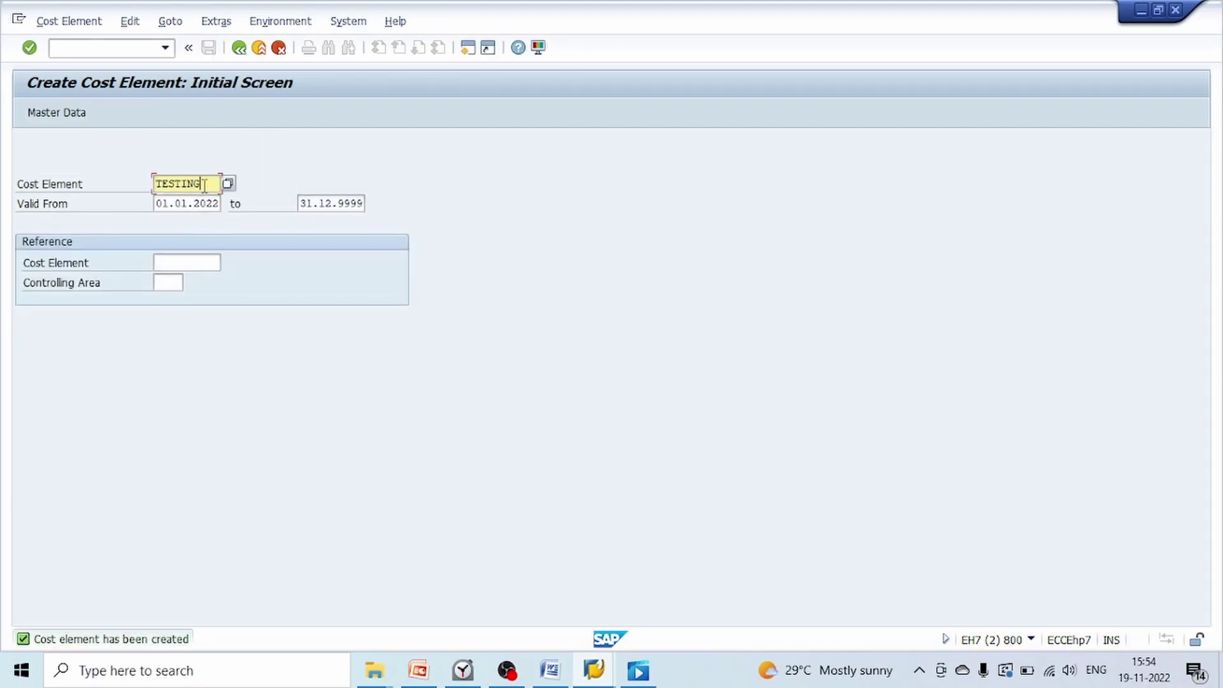
Start another cost element TESTING1 valid from 01.01.2022, with TESGING1 as both name and description
{"action": "key", "text": "Return"}
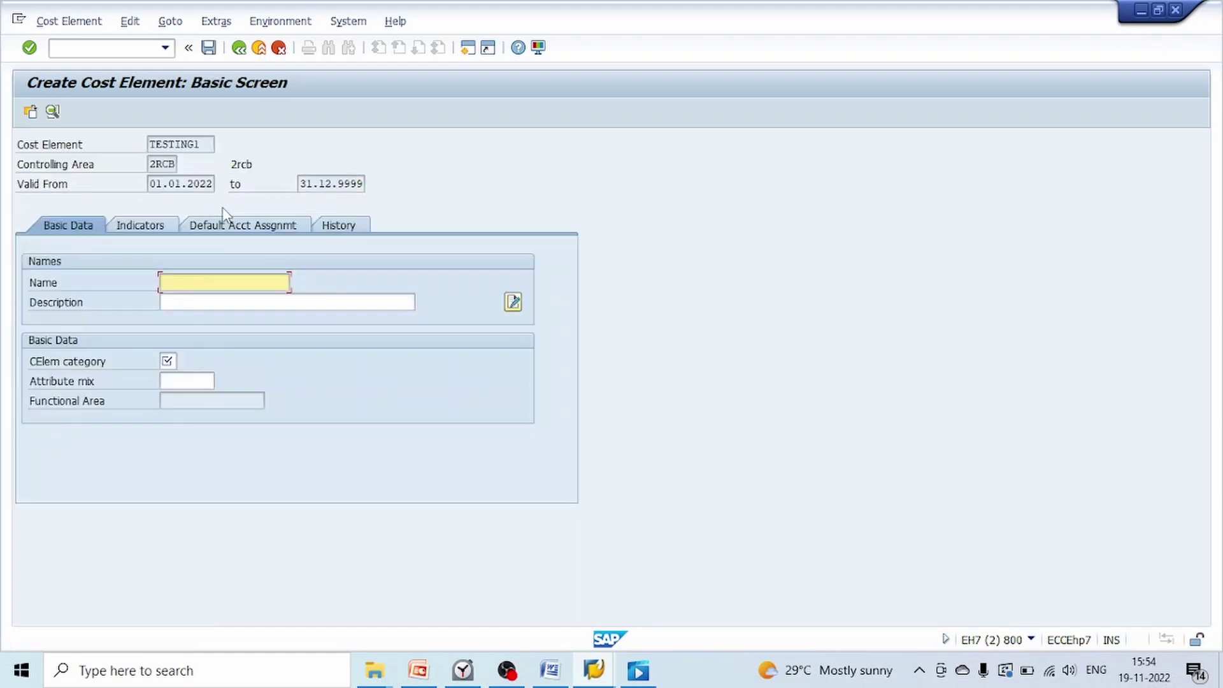
{"action": "left_click", "coordinate": [221, 282]}
{"action": "left_click", "coordinate": [218, 300]}
{"action": "type", "text": "1"}
{"action": "key", "text": "Tab"}
{"action": "key", "text": "shift+Tab"}
{"action": "key", "text": "ctrl+c"}
{"action": "left_click", "coordinate": [223, 289]}
{"action": "key", "text": "Tab"}
{"action": "key", "text": "ctrl+v"}
{"action": "key", "text": "Tab"}
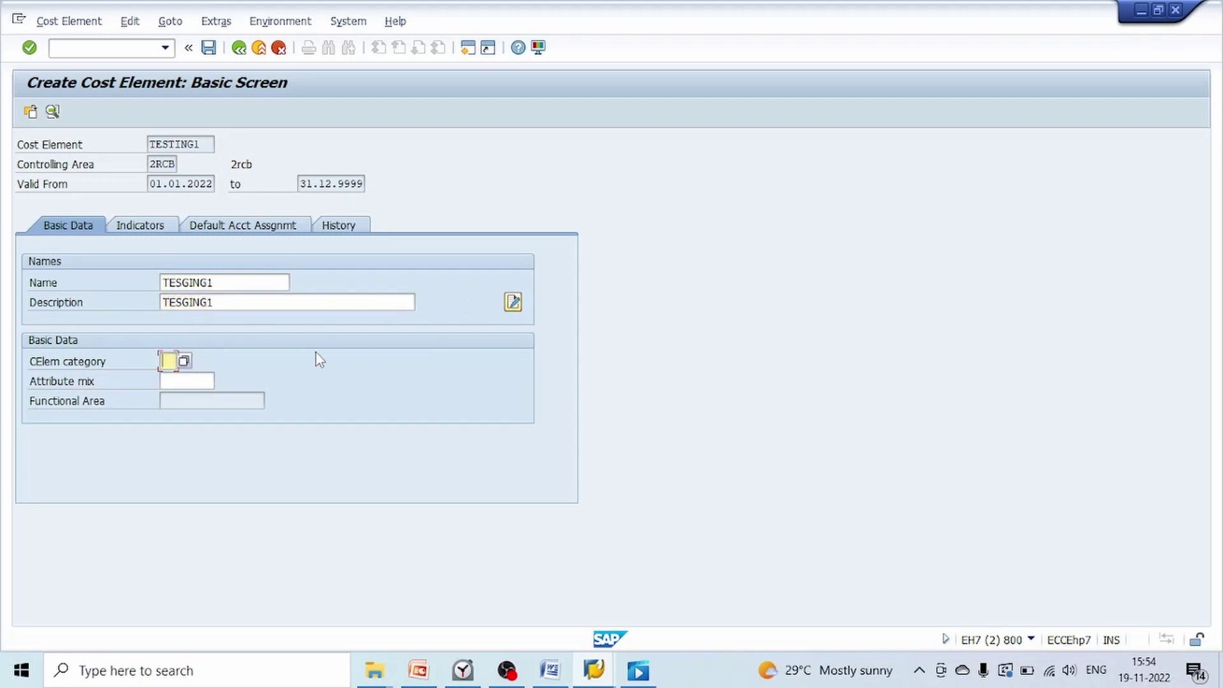
Assign category 42, Assessment, to cost element TESTING1 and save it
{"action": "type", "text": "42"}
{"action": "key", "text": "Return"}
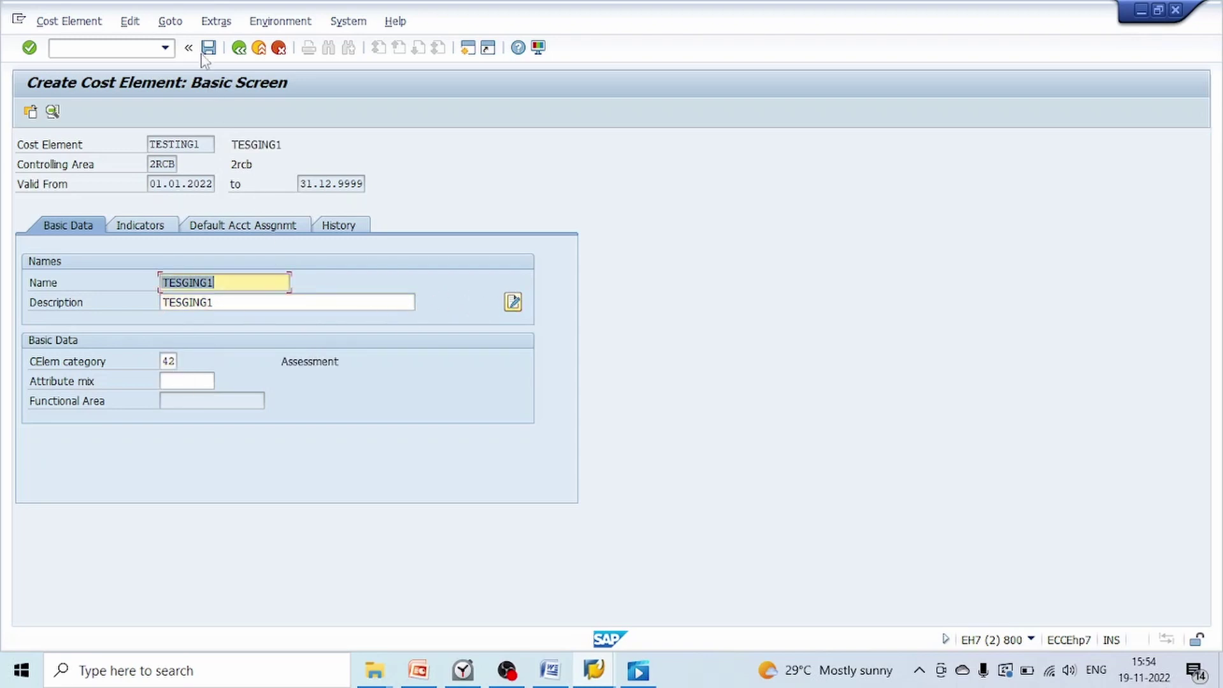
{"action": "left_click", "coordinate": [207, 50]}
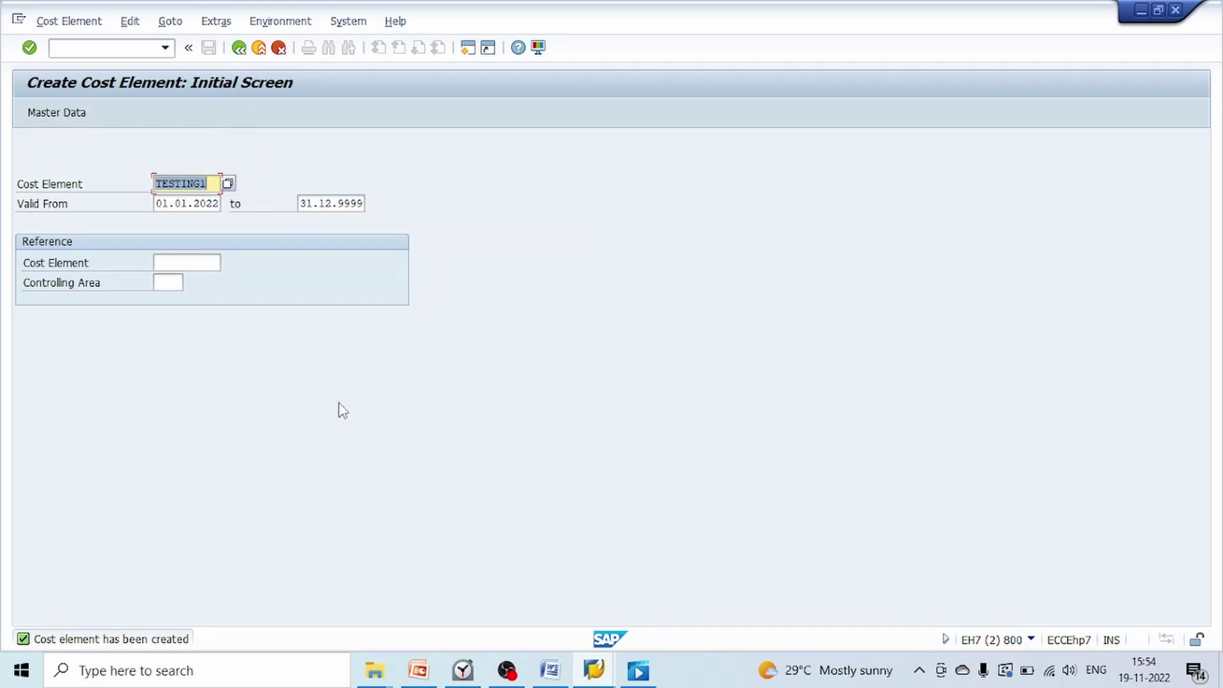
Return to the selection screen of table CSKA and clear the cost element range 4020 to 4024
{"action": "left_click", "coordinate": [605, 679]}
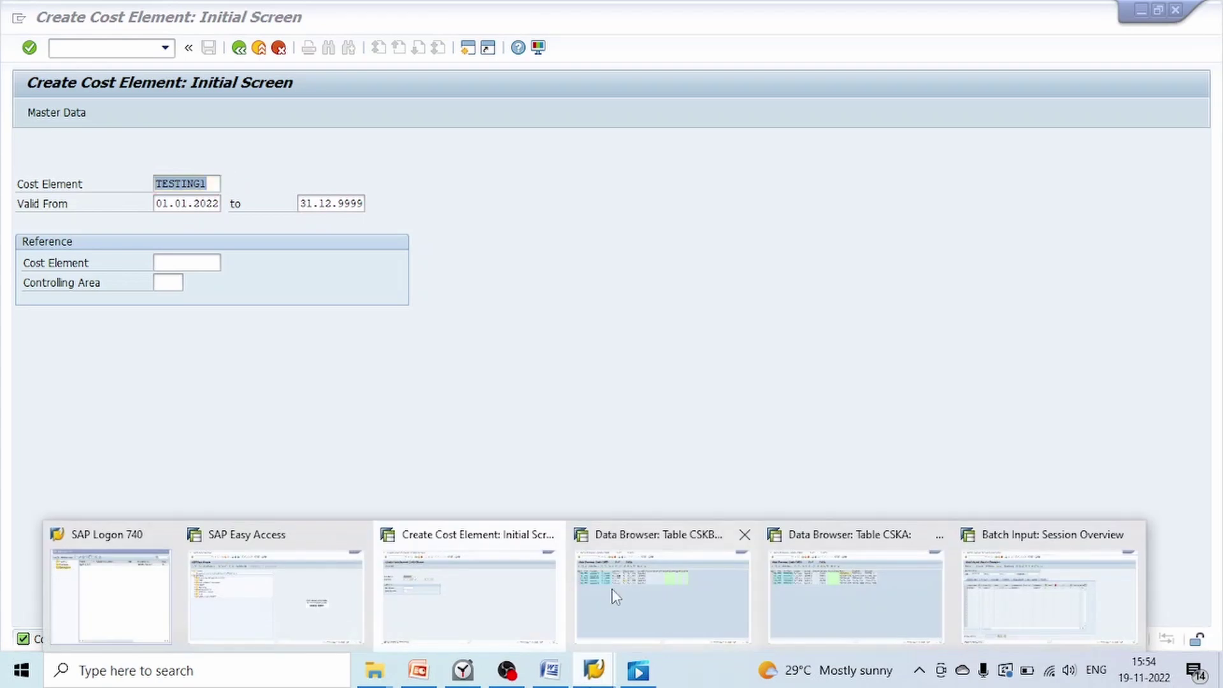
{"action": "left_click", "coordinate": [822, 602]}
{"action": "left_click", "coordinate": [240, 50]}
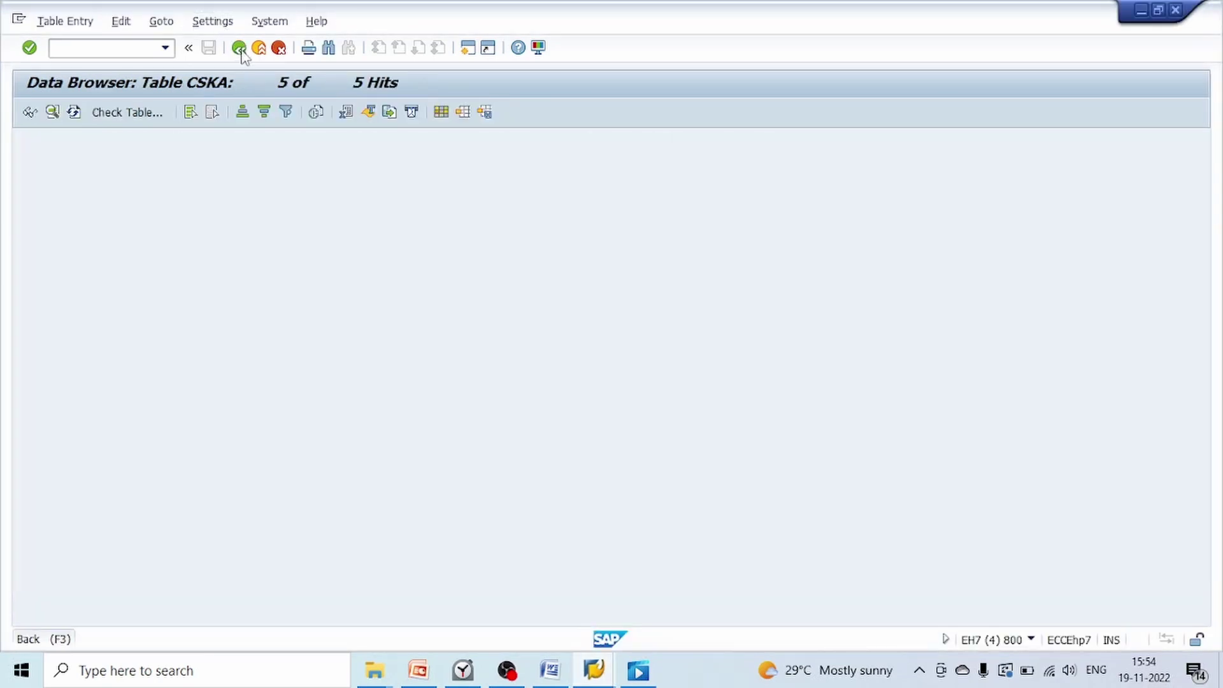
{"action": "left_click", "coordinate": [270, 180]}
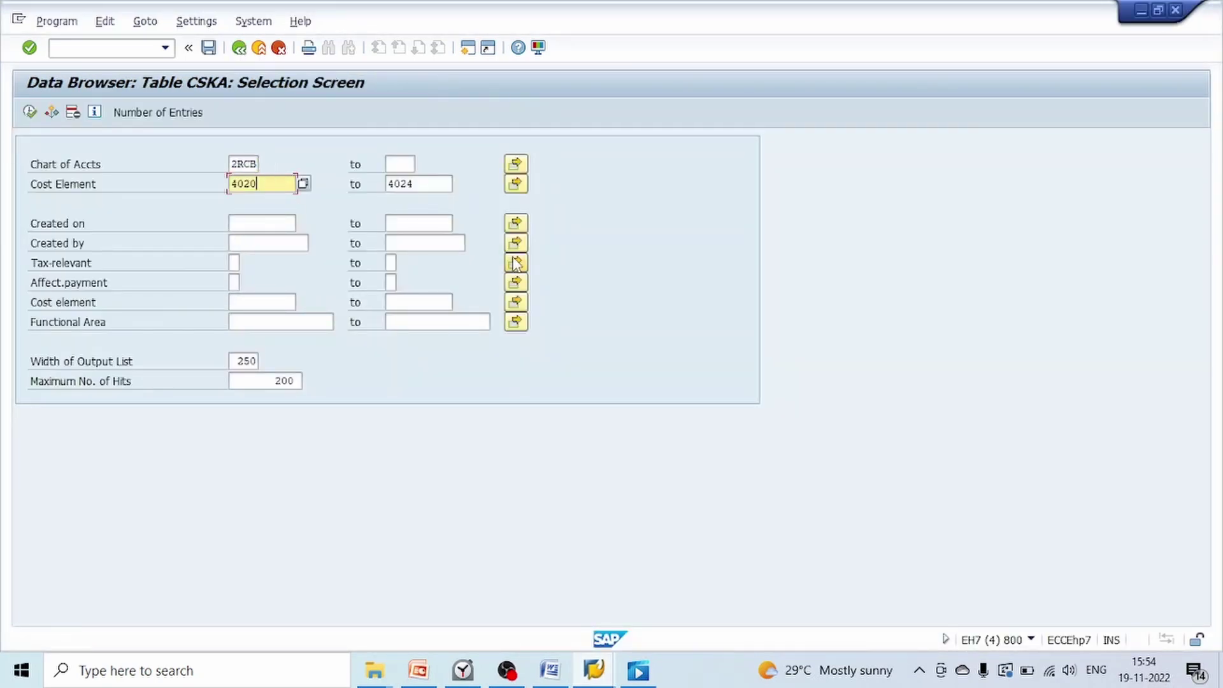
{"action": "key", "text": "BackSpace"}
{"action": "key", "text": "BackSpace"}
{"action": "key", "text": "BackSpace"}
{"action": "key", "text": "BackSpace"}
{"action": "key", "text": "Escape"}
{"action": "key", "text": "Tab"}
{"action": "key", "text": "BackSpace"}
{"action": "key", "text": "Tab"}
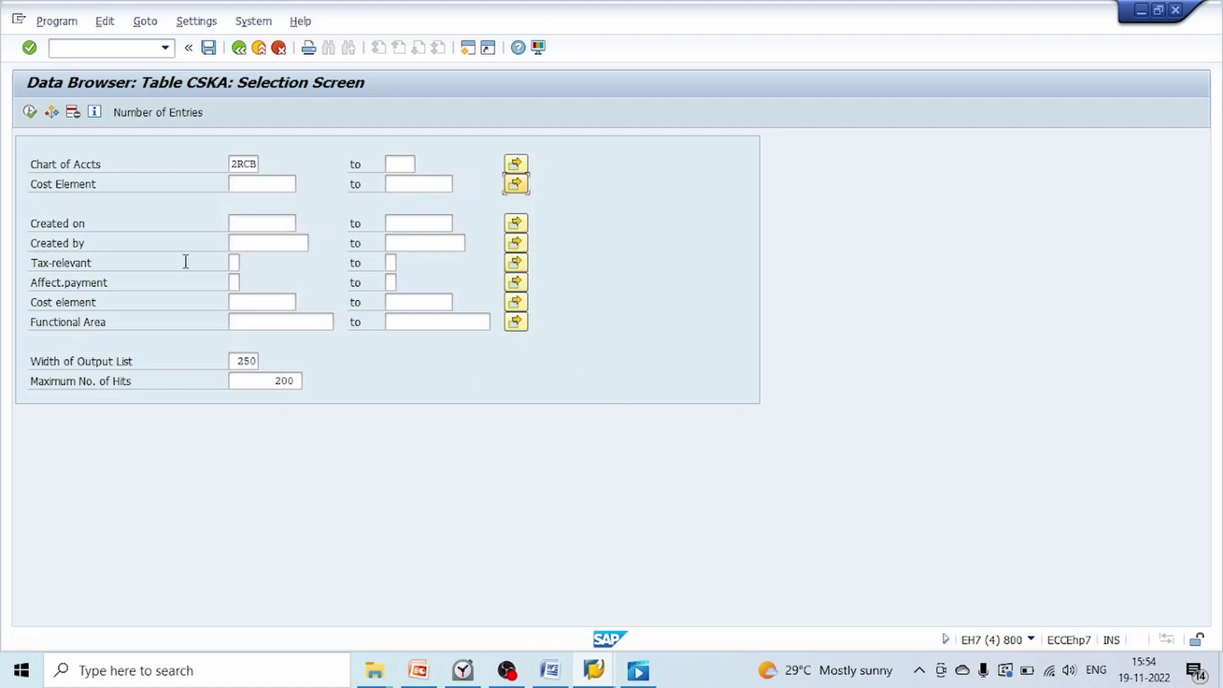
List all CSKA entries for chart of accounts 2RCB and mark the secondary cost elements TESTING1 and TESTING
{"action": "left_click", "coordinate": [30, 112]}
{"action": "left_click", "coordinate": [382, 489]}
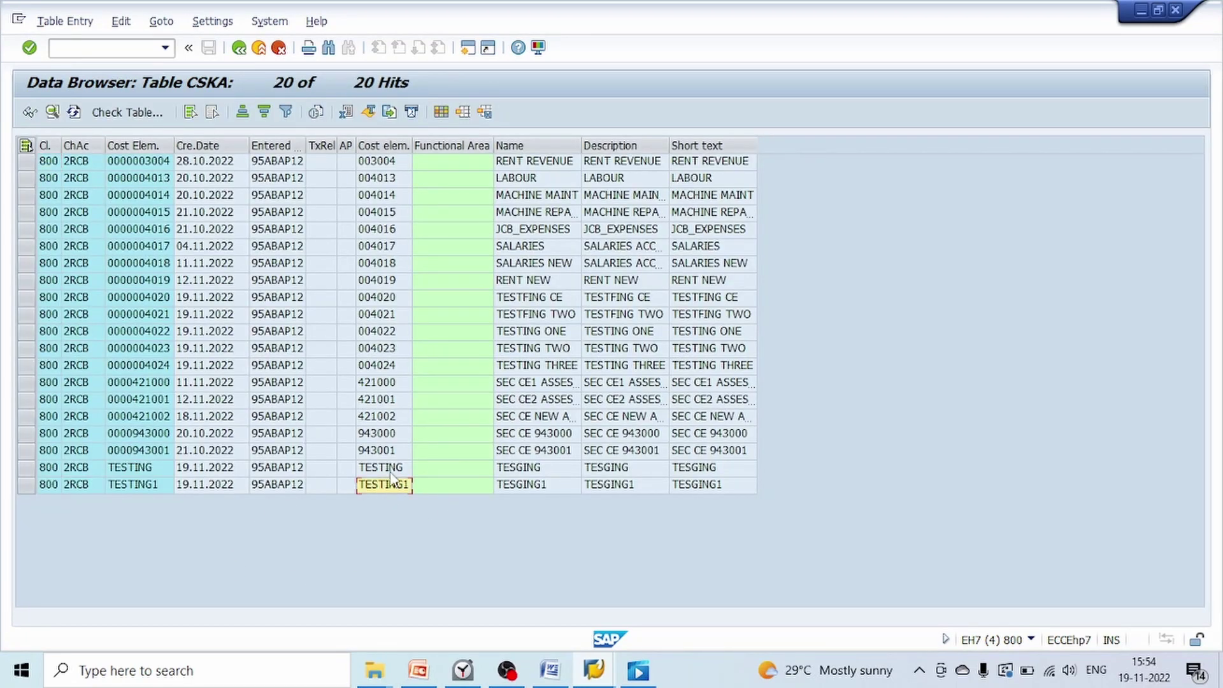
{"action": "left_click", "coordinate": [385, 469]}
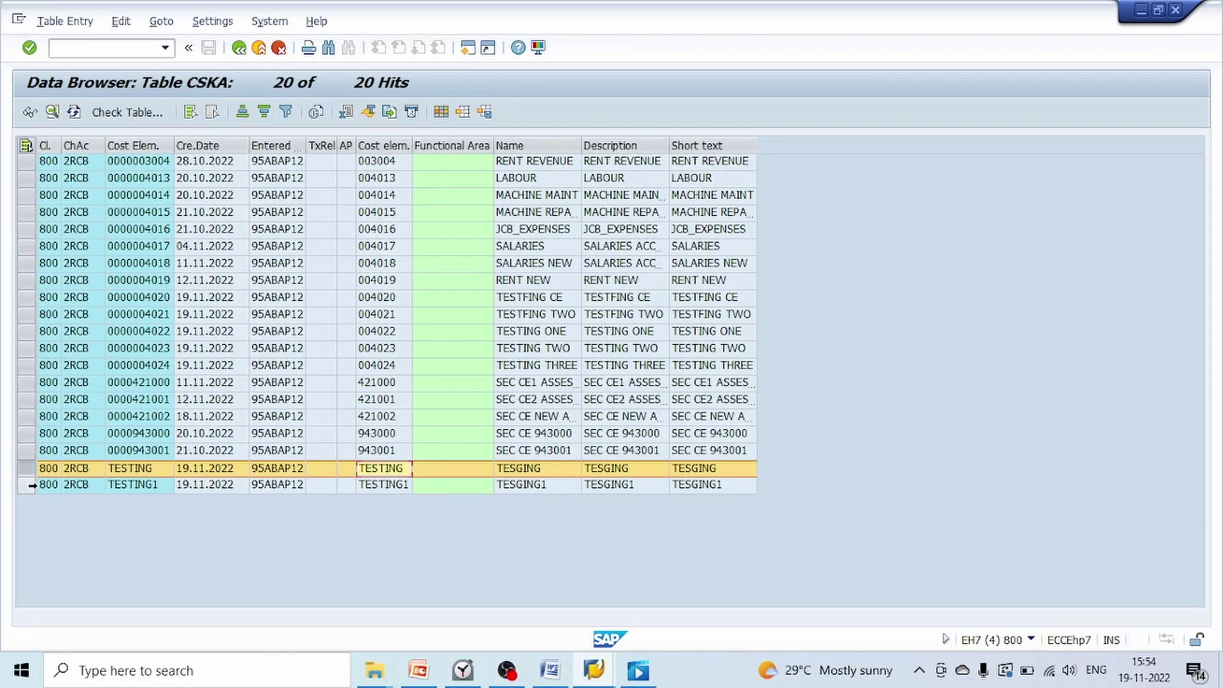
Mark the TESTING1 entry together with TESTING in the table CSKA list
{"action": "left_click", "coordinate": [25, 485], "text": "ctrl"}
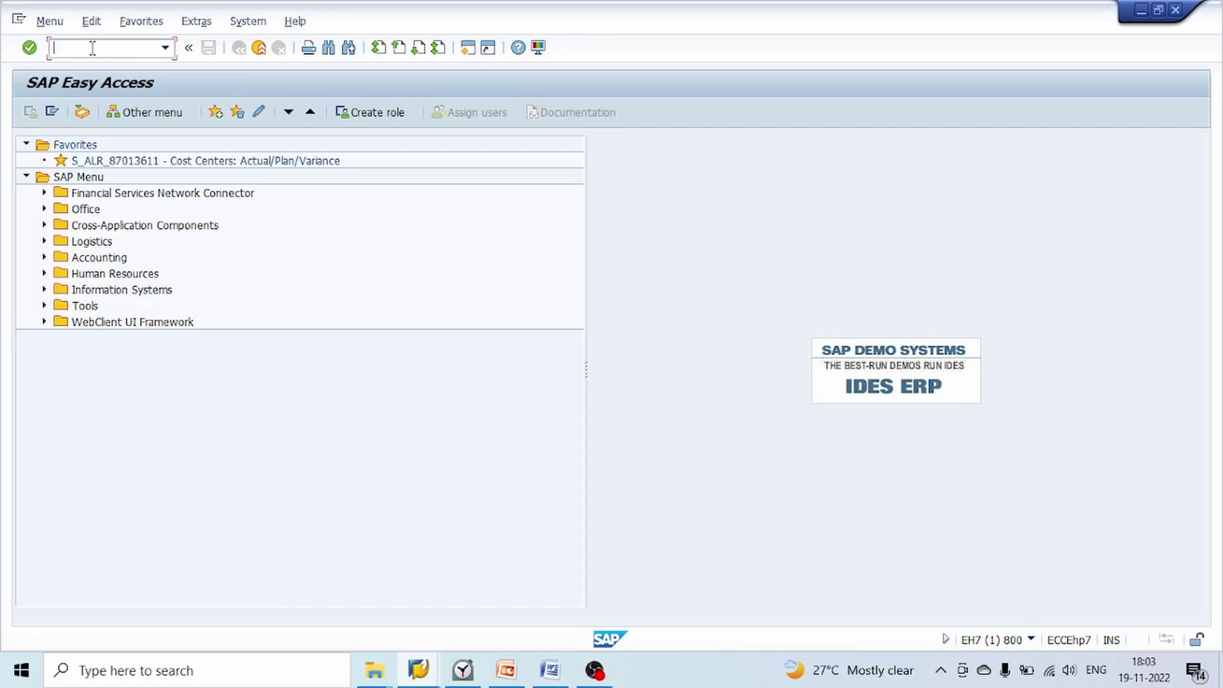
Create cost element group TESTING in transaction KAH1 with the description TESTING GROUP and save it
{"action": "type", "text": "KAH1"}
{"action": "key", "text": "Return"}
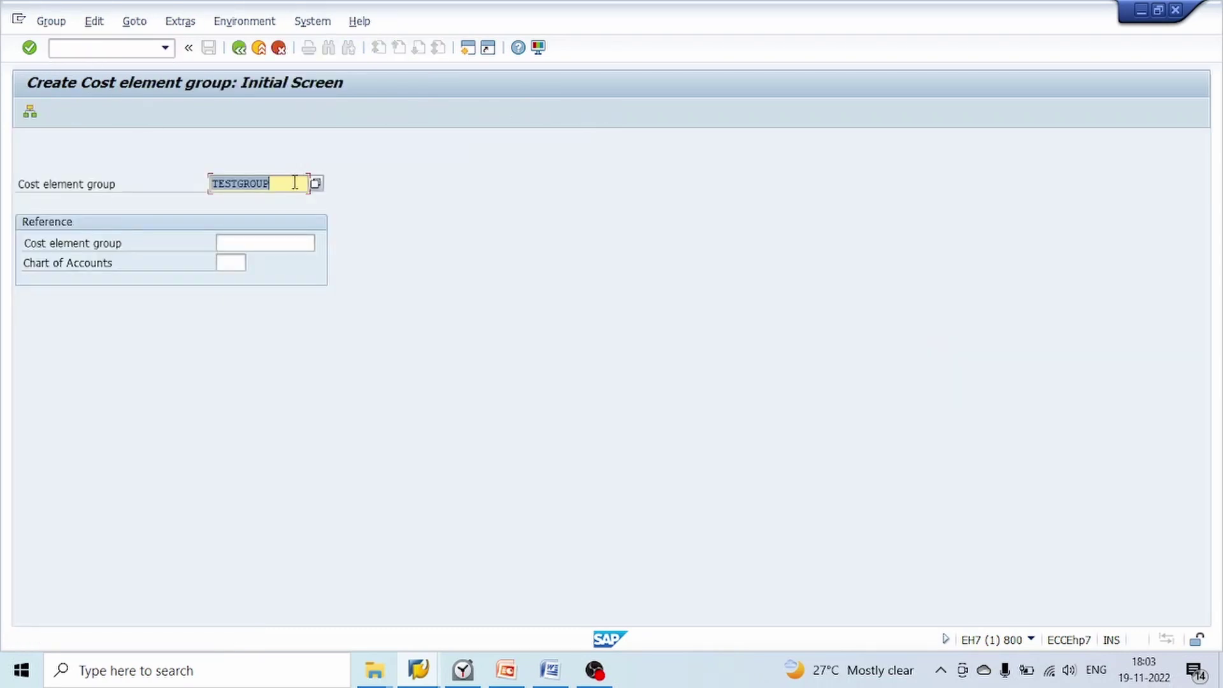
{"action": "type", "text": "TESTING"}
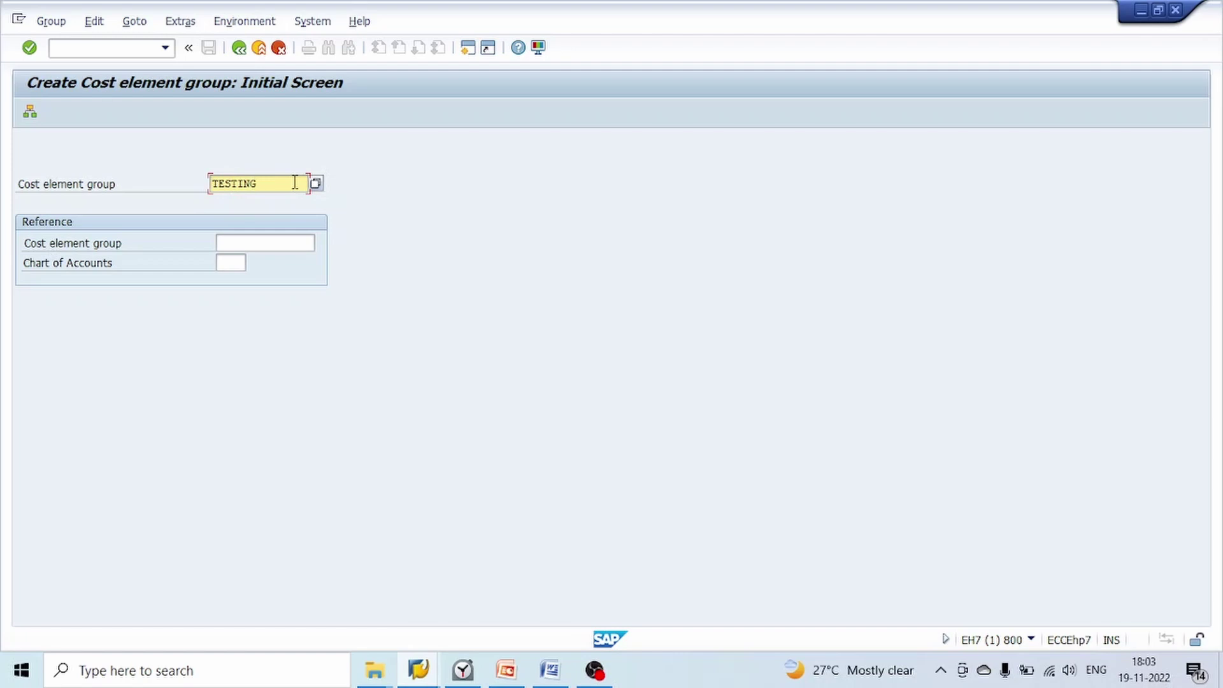
{"action": "key", "text": "Return"}
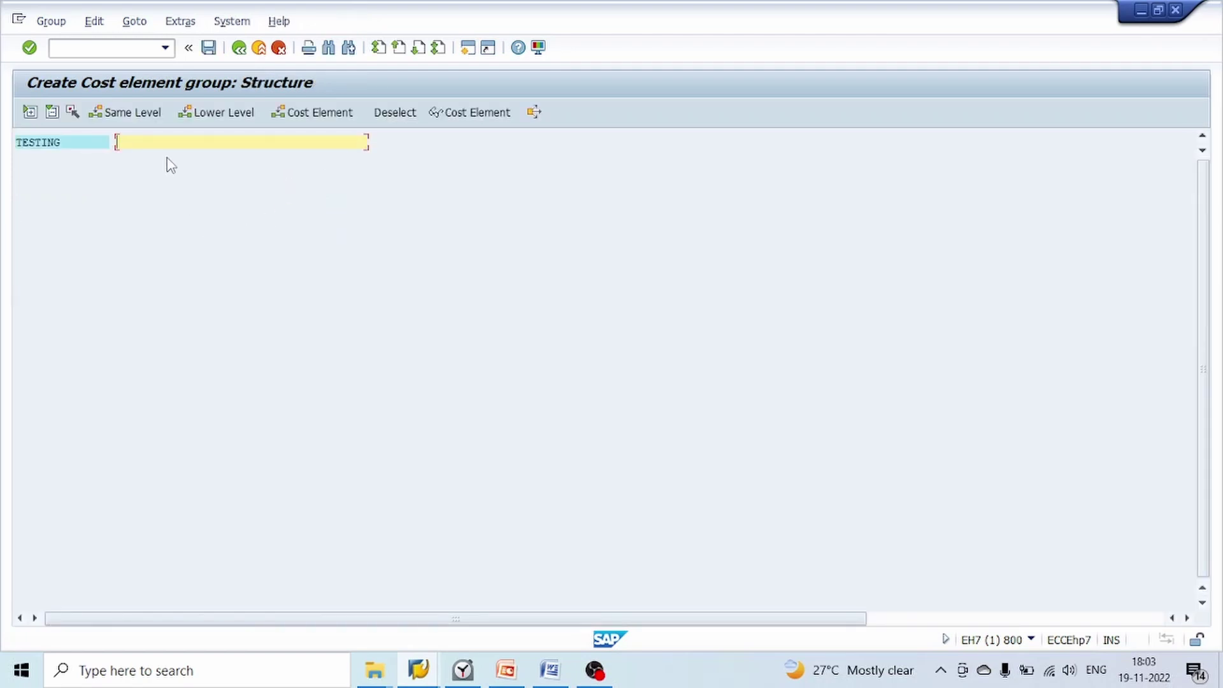
{"action": "type", "text": "TESTING GROUP"}
{"action": "key", "text": "Return"}
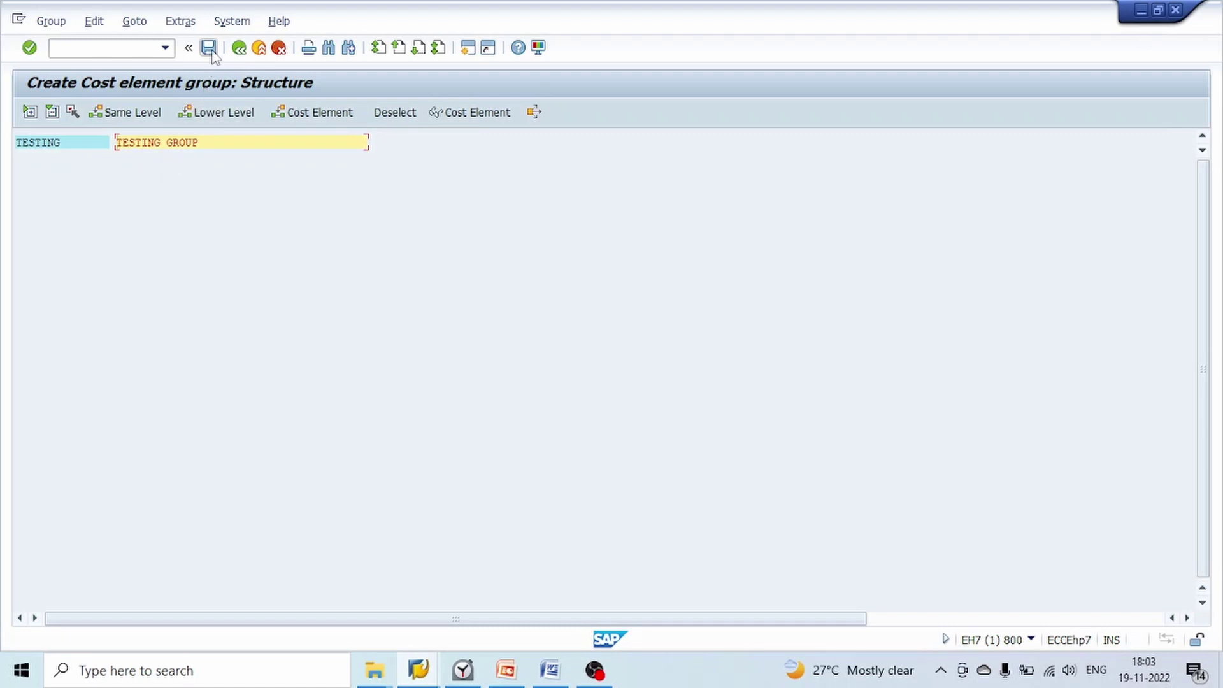
{"action": "left_click", "coordinate": [209, 48]}
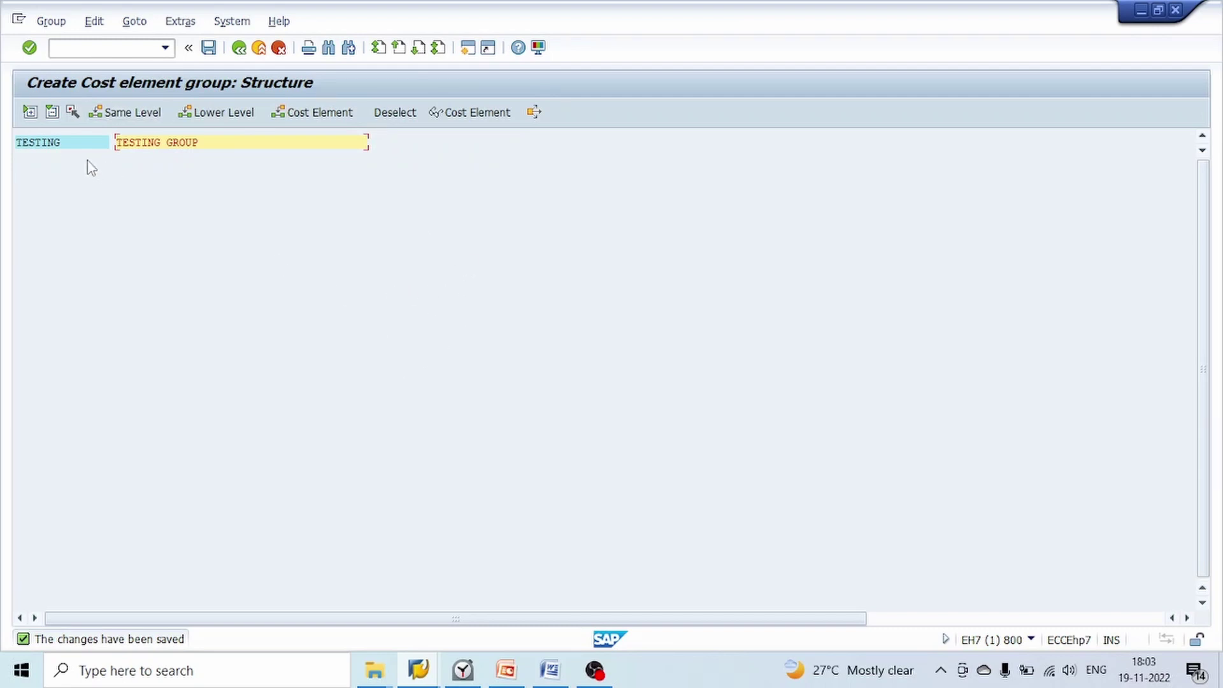
Assign the cost element range 4020 to 4024 to group TESTING and save the group
{"action": "left_click", "coordinate": [77, 144]}
{"action": "left_click", "coordinate": [314, 113]}
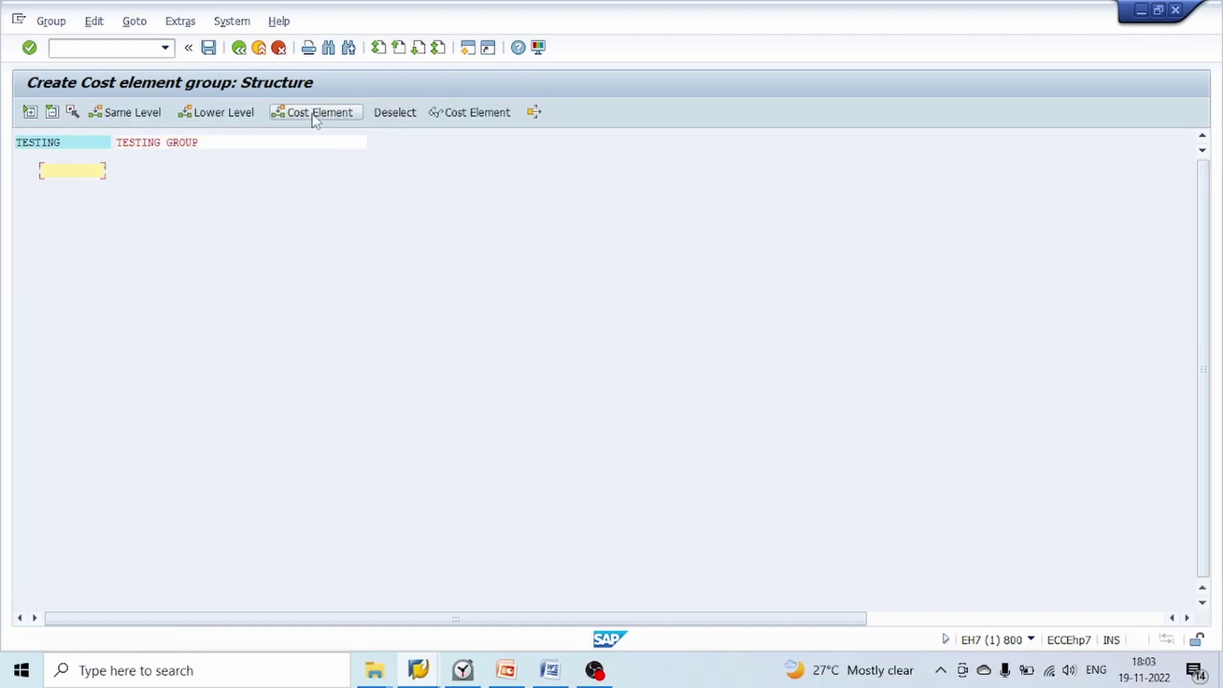
{"action": "left_click", "coordinate": [106, 170]}
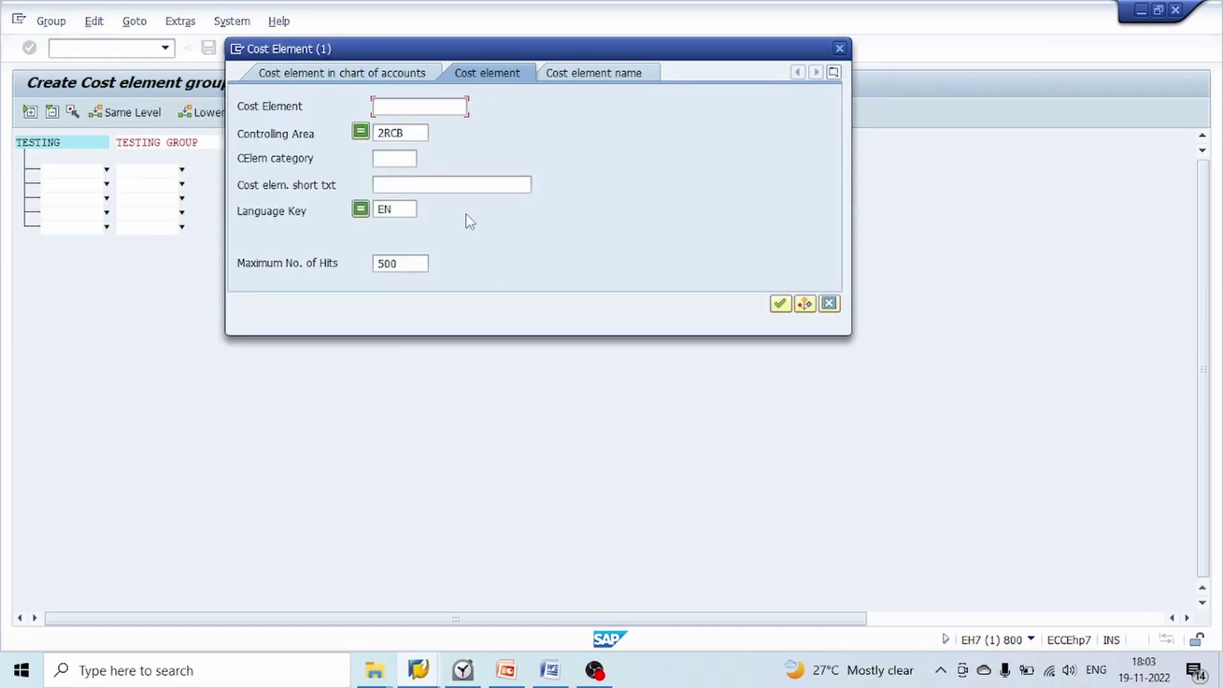
{"action": "left_click", "coordinate": [780, 304]}
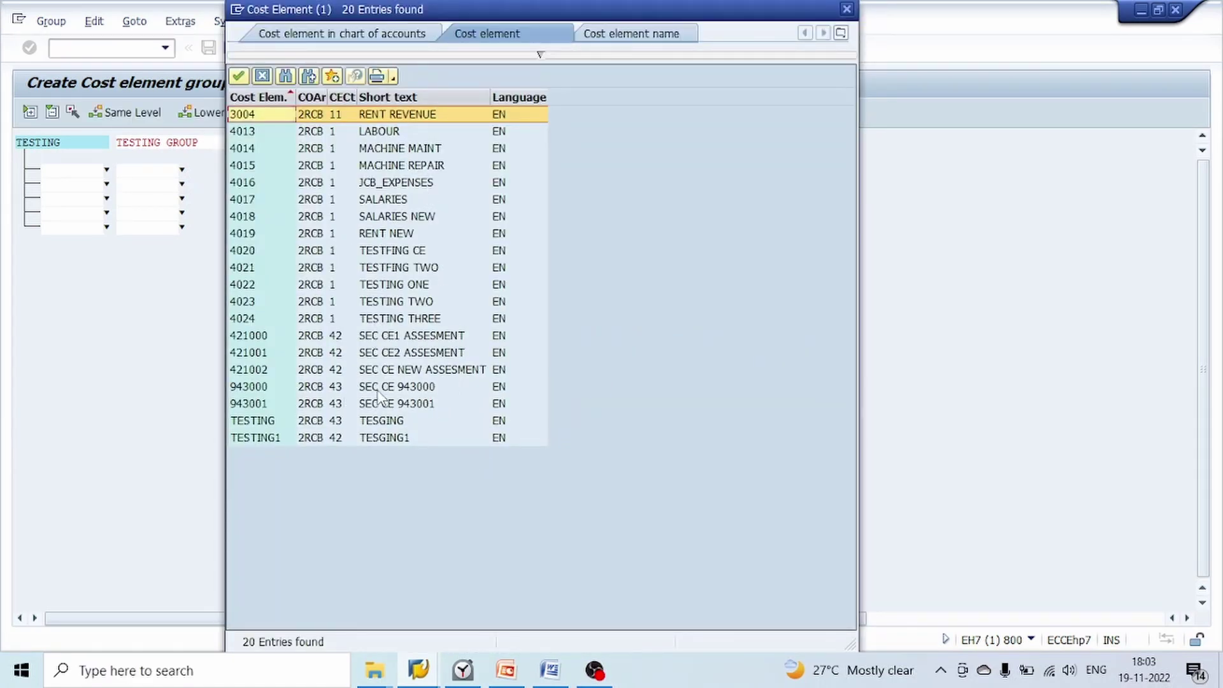
{"action": "left_click", "coordinate": [256, 252]}
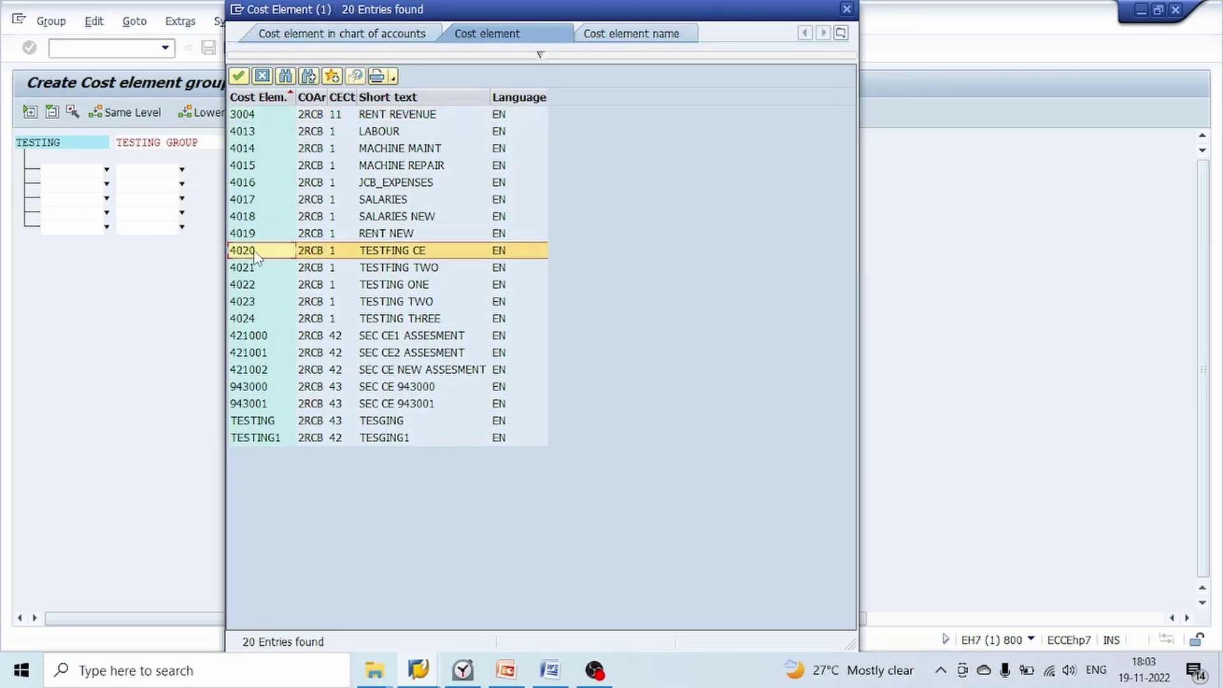
{"action": "left_click", "coordinate": [240, 77]}
{"action": "key", "text": "Tab"}
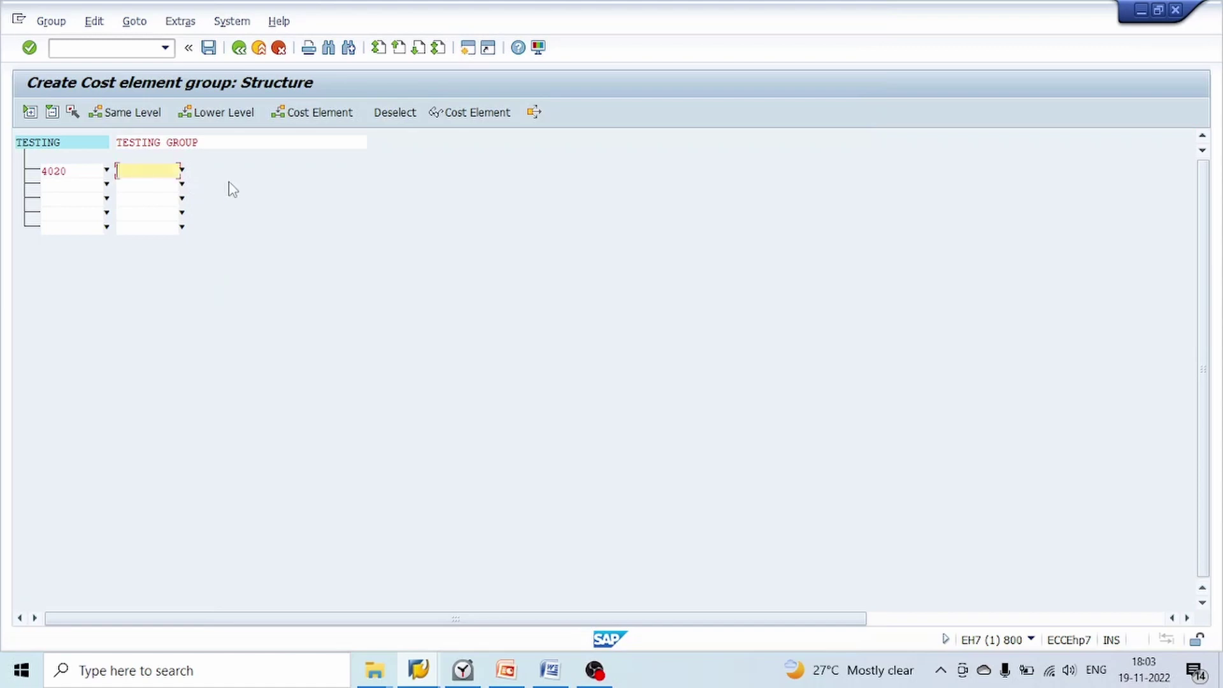
{"action": "type", "text": "4024"}
{"action": "key", "text": "Return"}
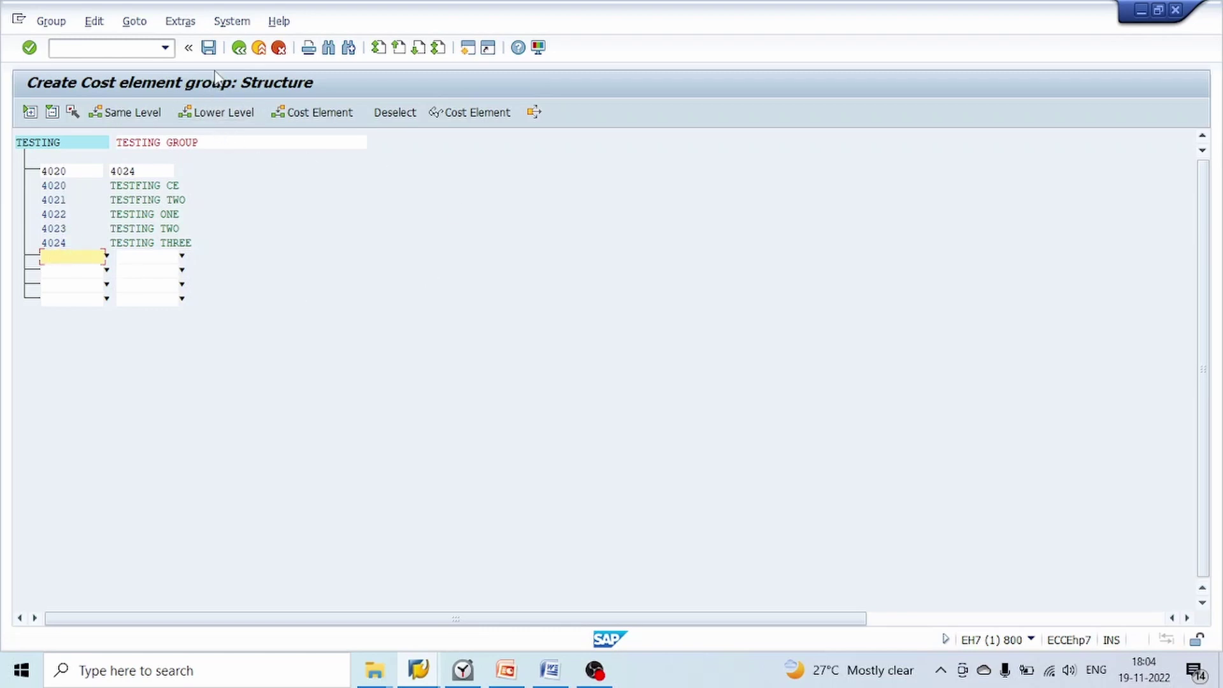
{"action": "left_click", "coordinate": [208, 48]}
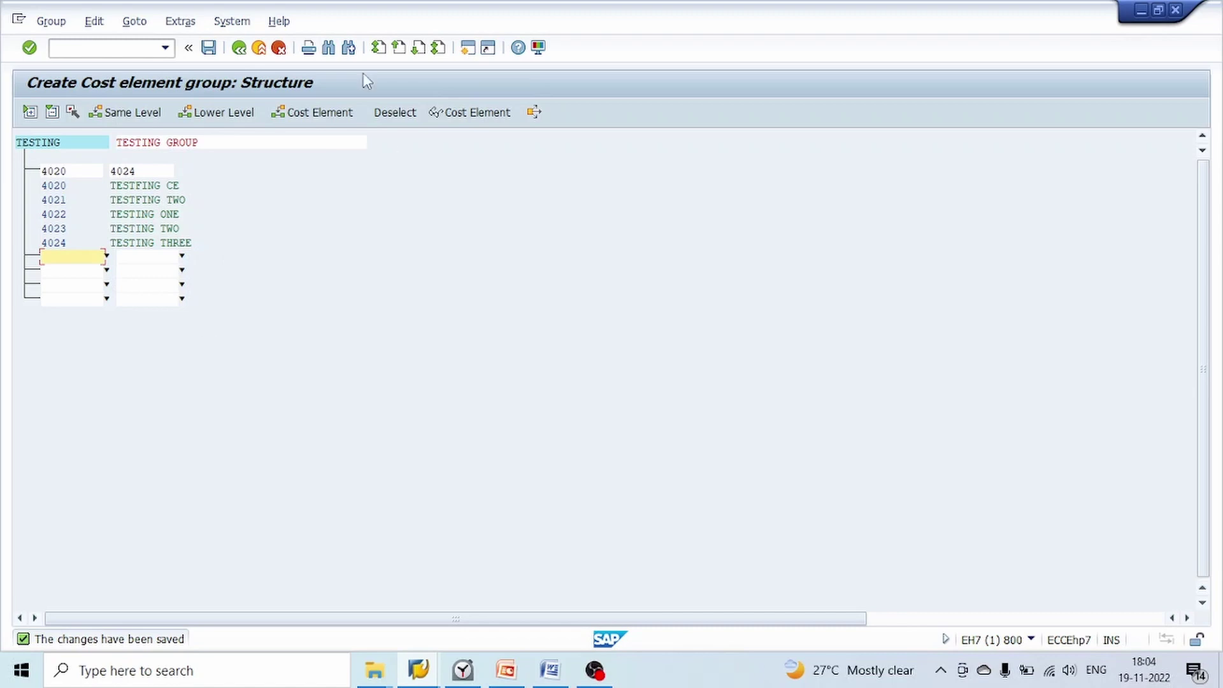
Start transaction KP06, Change Cost Element/Activity Input Planning, in a new session
{"action": "left_click", "coordinate": [468, 49]}
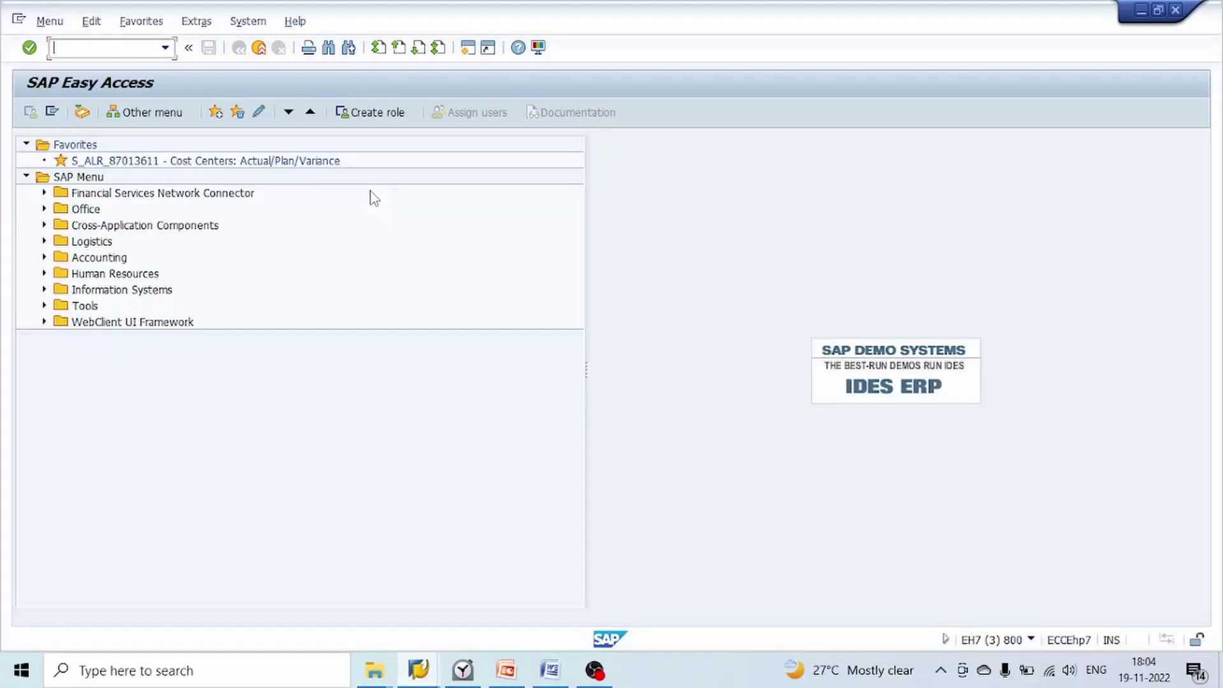
{"action": "type", "text": "KP06"}
{"action": "key", "text": "Return"}
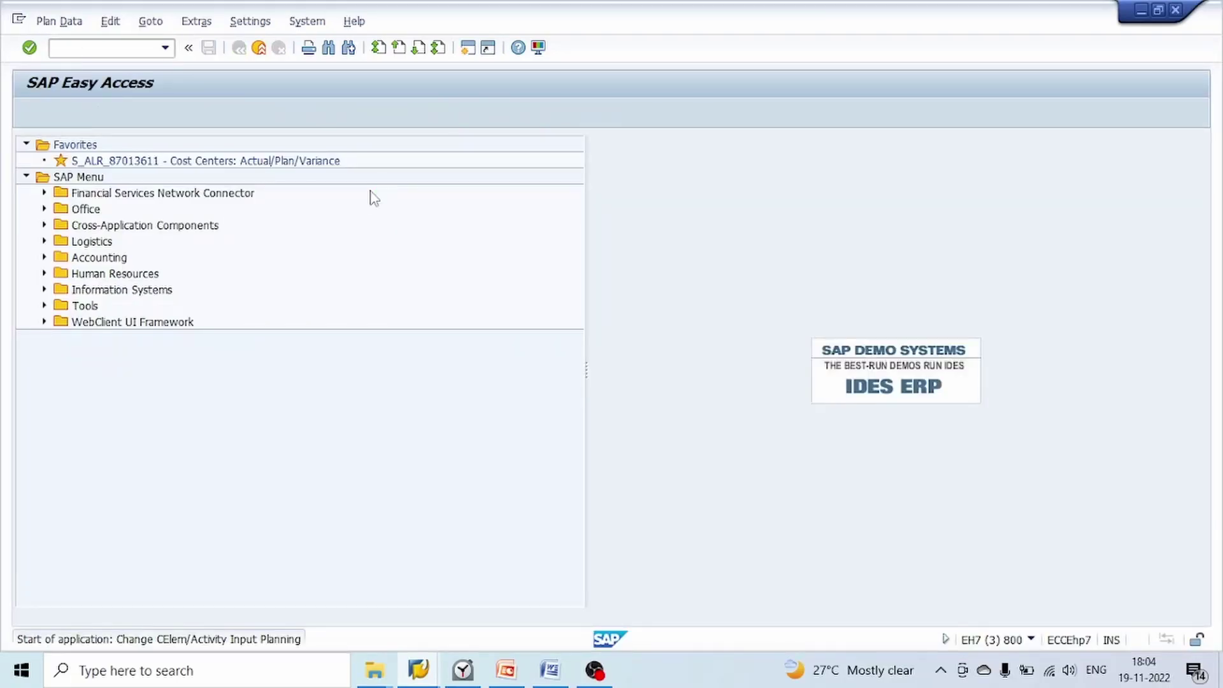
Examine the cost element range and group fields on the planning screen, opening and closing the search help for group TESTING
{"action": "left_click", "coordinate": [72, 286]}
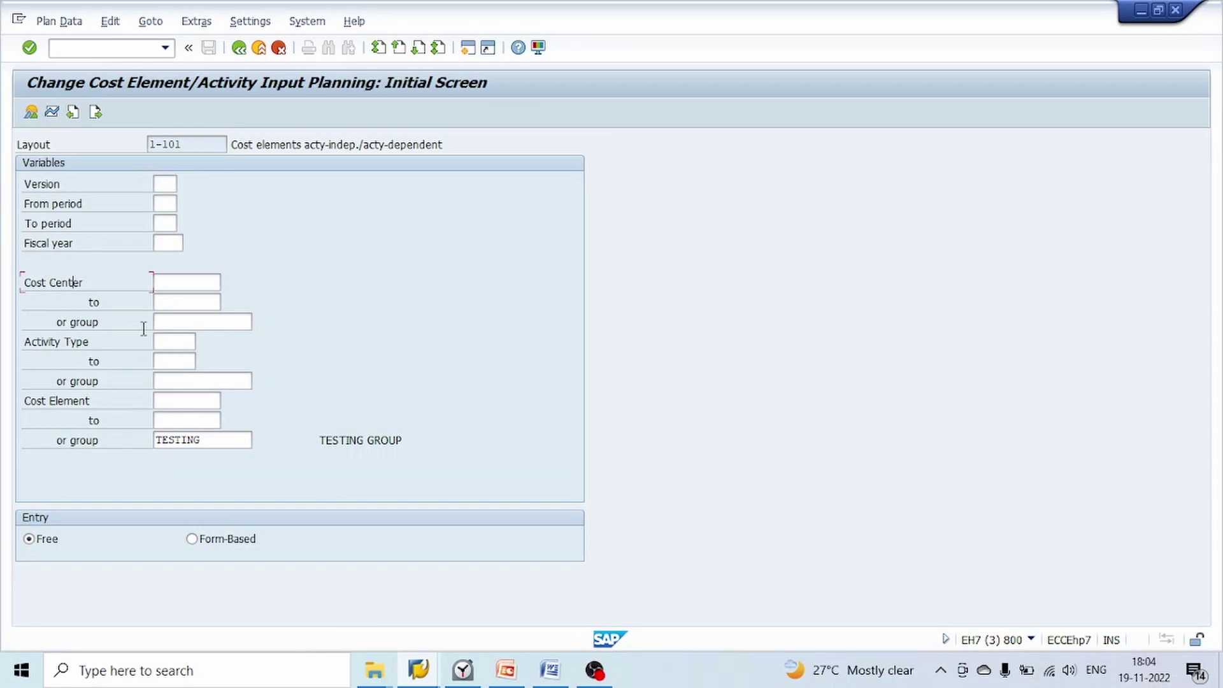
{"action": "left_click", "coordinate": [167, 401]}
{"action": "left_click", "coordinate": [169, 420]}
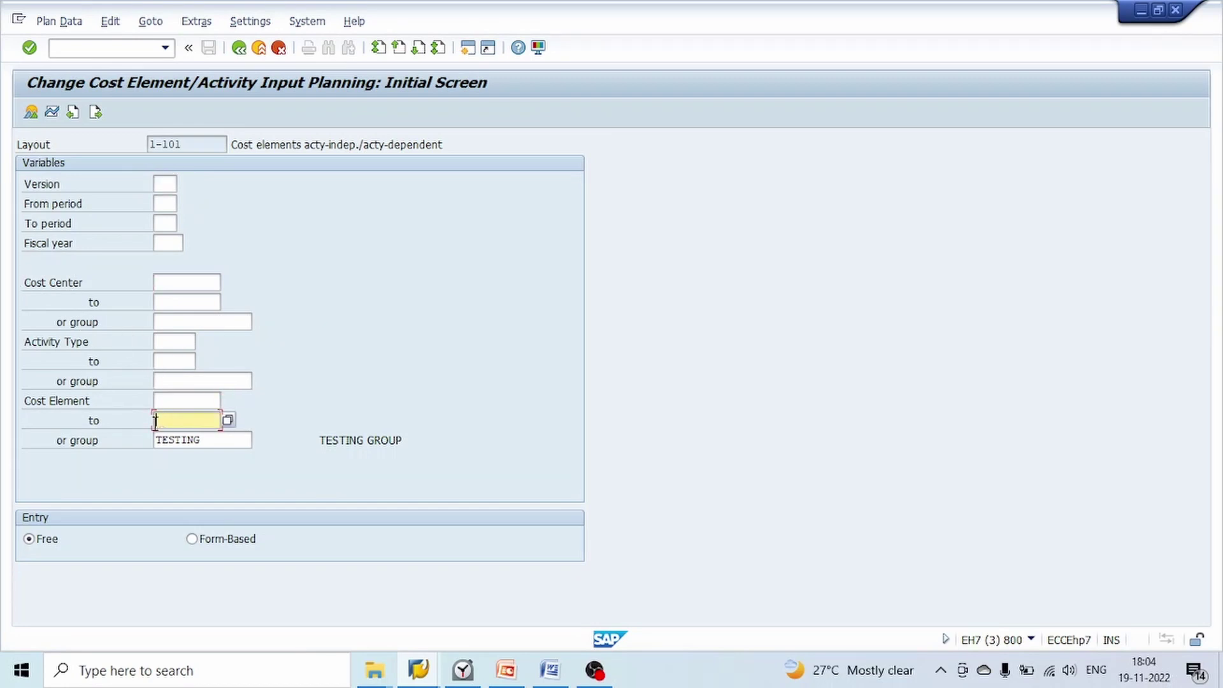
{"action": "left_click", "coordinate": [172, 401]}
{"action": "left_click", "coordinate": [172, 421]}
{"action": "left_click", "coordinate": [233, 440]}
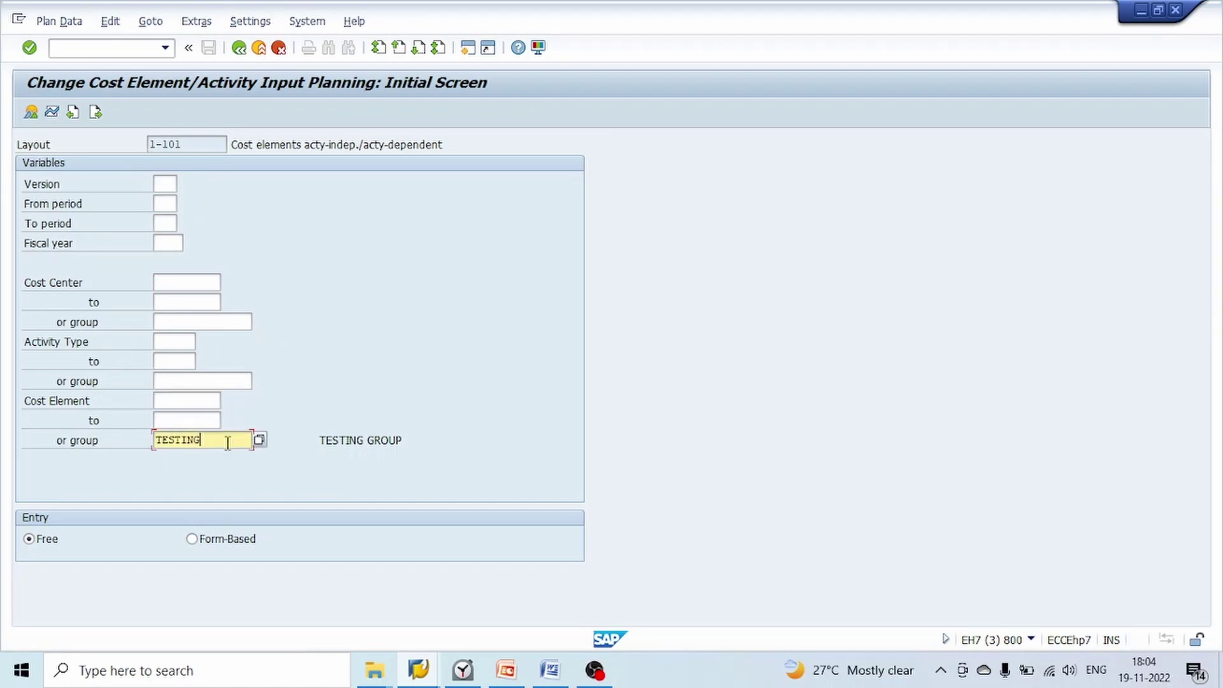
{"action": "double_click", "coordinate": [251, 441]}
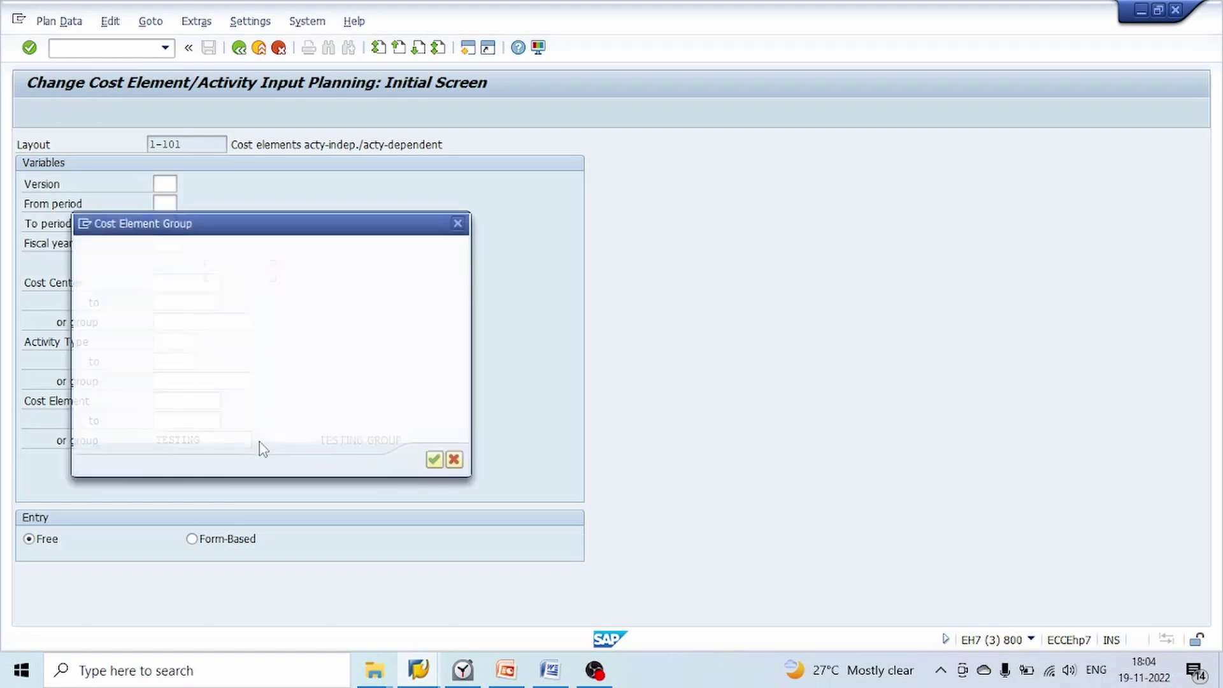
{"action": "left_click", "coordinate": [459, 223]}
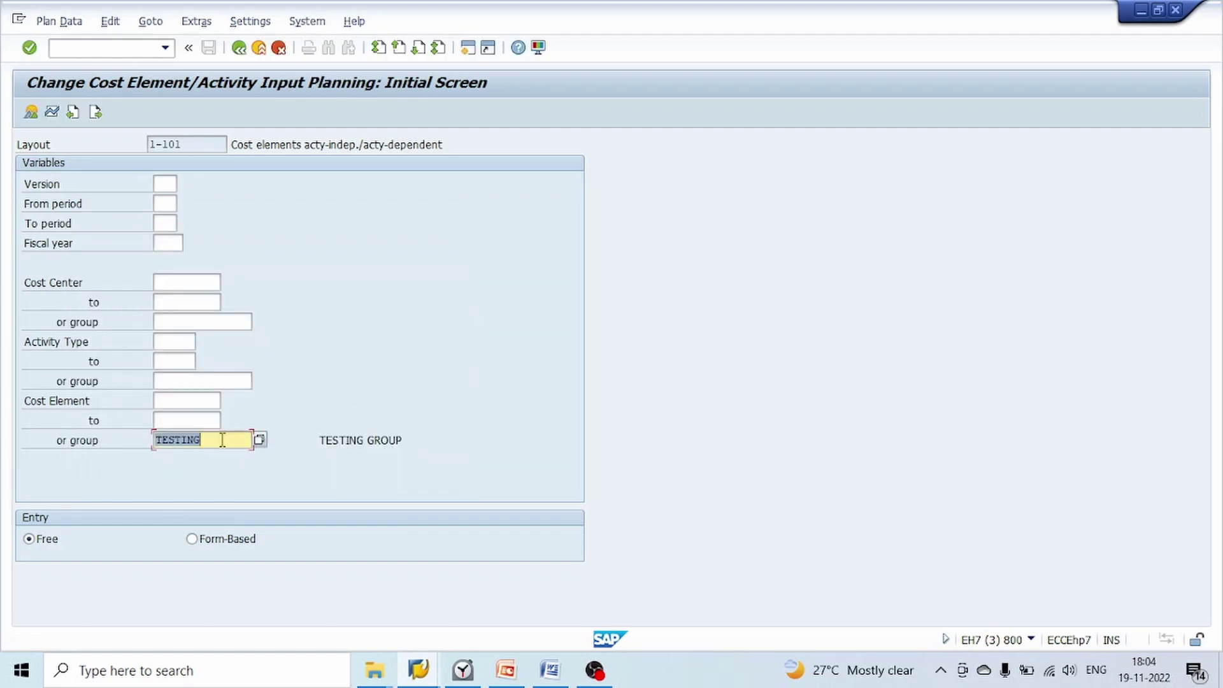
Set the planning version to 0, the period from 11 to 11 and the fiscal year to 2022
{"action": "left_click", "coordinate": [173, 182]}
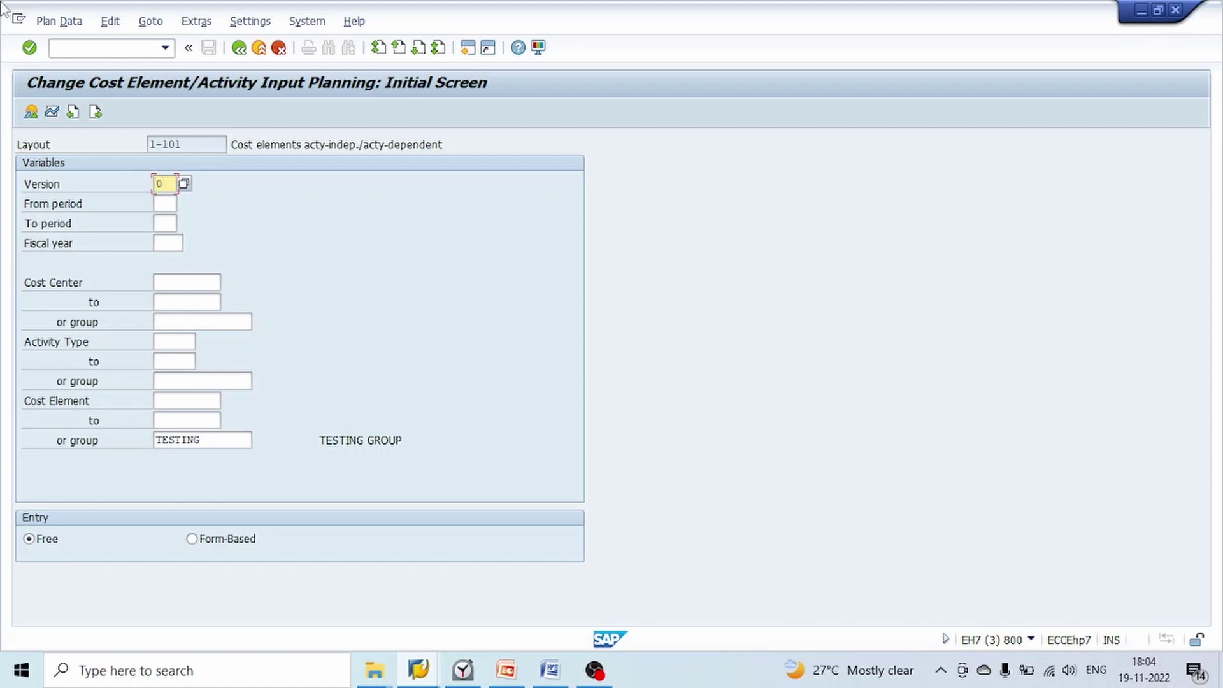
{"action": "key", "text": "Tab"}
{"action": "type", "text": "11"}
{"action": "key", "text": "Tab"}
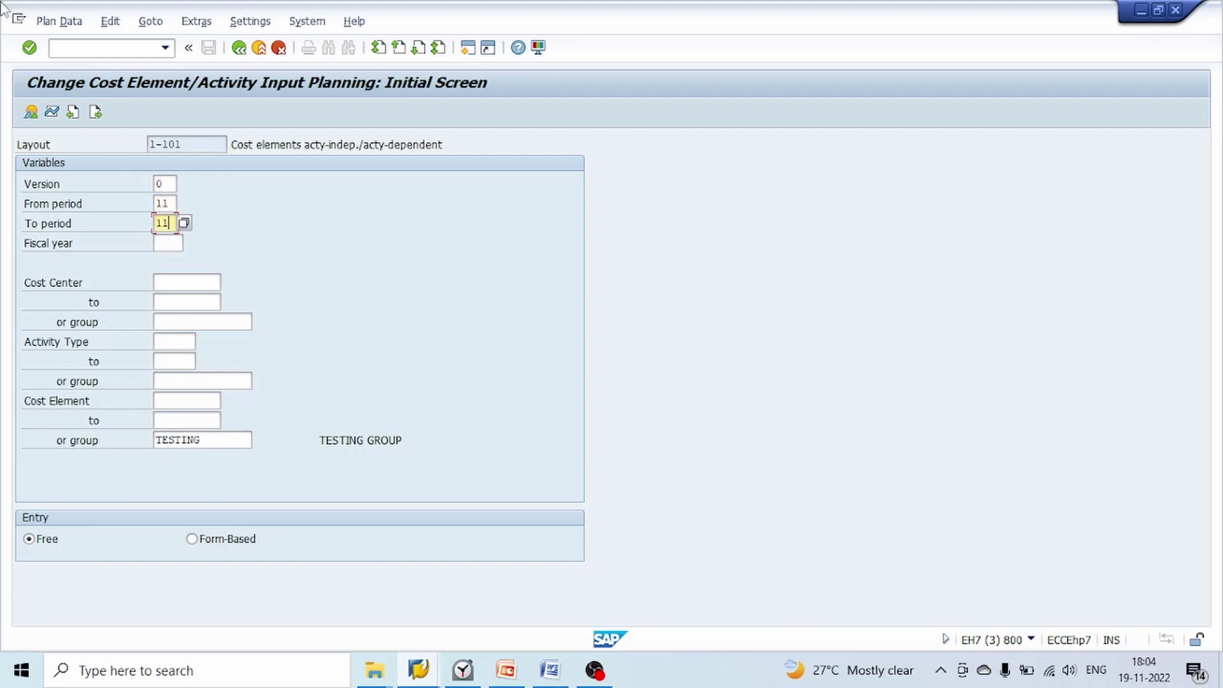
{"action": "key", "text": "Tab"}
{"action": "type", "text": "2"}
{"action": "key", "text": "Tab"}
{"action": "key", "text": "Tab"}
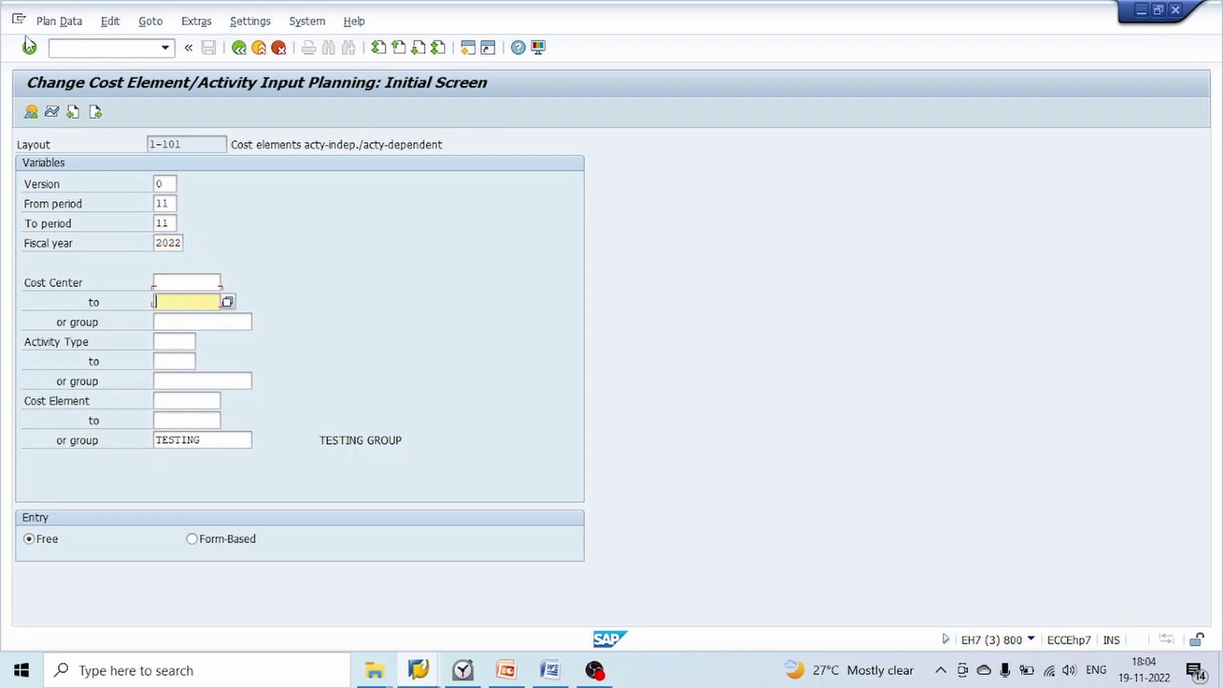
Enter cost center 2RCB_CC_30 for the plan and open the planning overview screen
{"action": "key", "text": "shift+Tab"}
{"action": "left_click", "coordinate": [192, 283]}
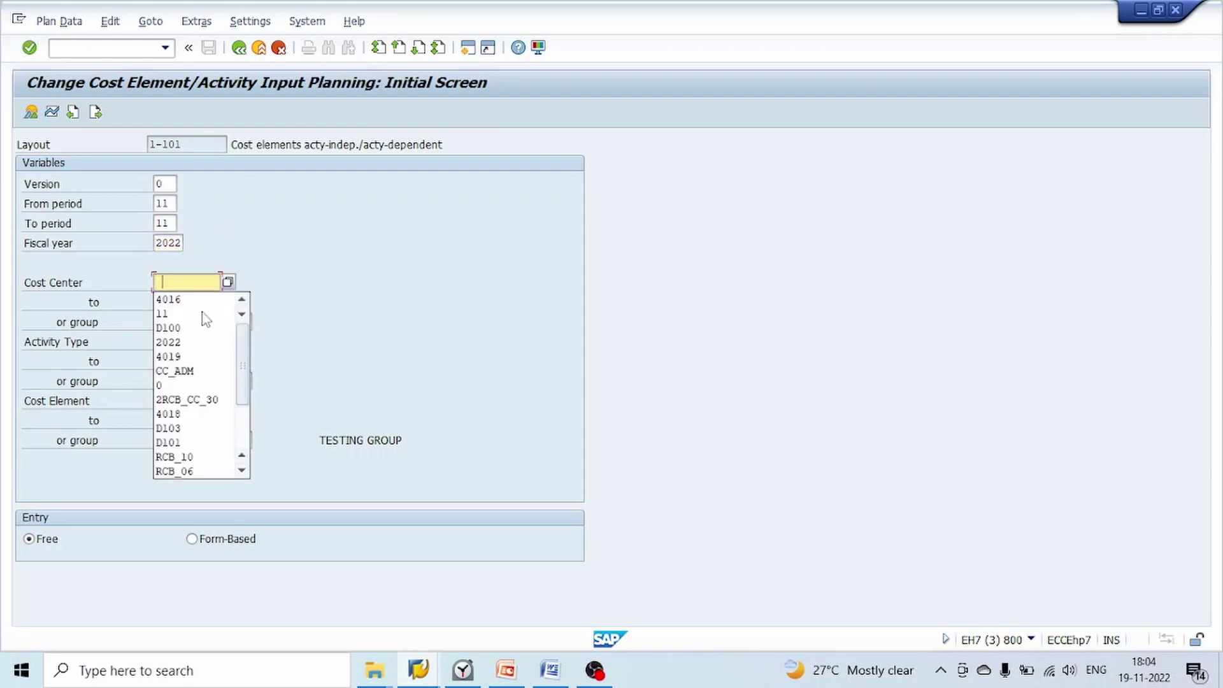
{"action": "left_click", "coordinate": [204, 385]}
{"action": "key", "text": "BackSpace"}
{"action": "key", "text": "Down"}
{"action": "key", "text": "Down"}
{"action": "key", "text": "Down"}
{"action": "key", "text": "Down"}
{"action": "key", "text": "Down"}
{"action": "key", "text": "Down"}
{"action": "key", "text": "Down"}
{"action": "key", "text": "Down"}
{"action": "key", "text": "Return"}
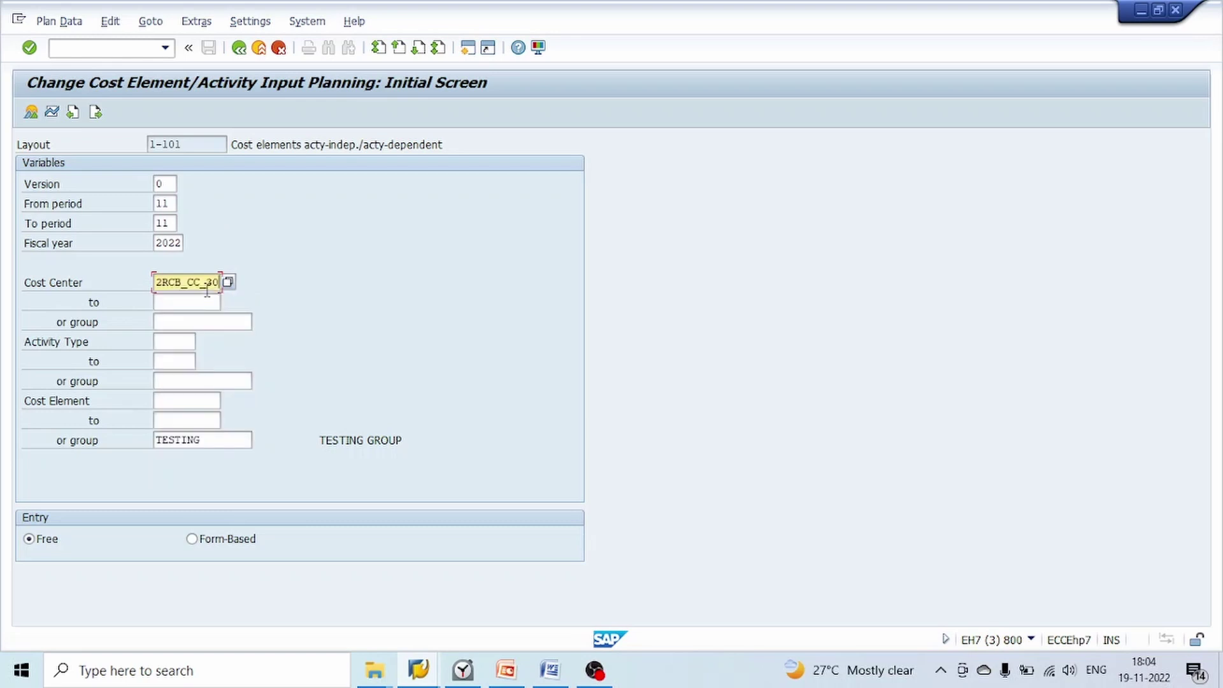
{"action": "key", "text": "Return"}
{"action": "key", "text": "F5"}
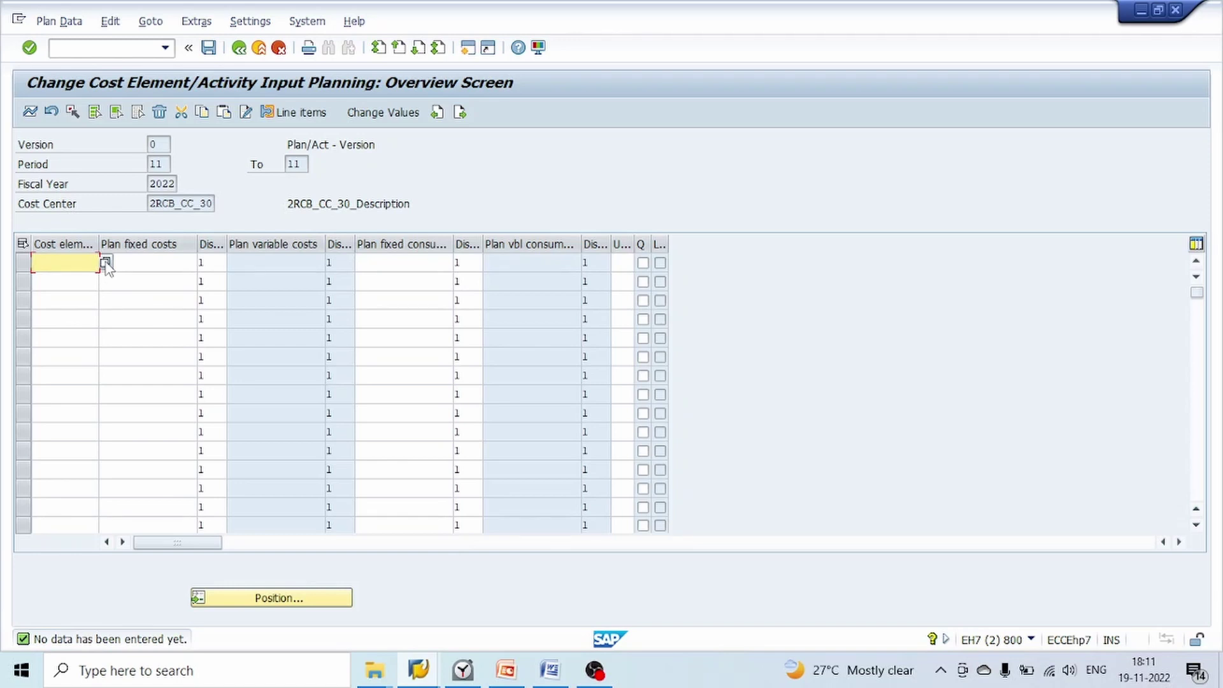
Look through controlling area 2RCB's cost elements, including 4020 to 4024, and choose 4014, MACHINE MAINT, for the first planning row
{"action": "left_click", "coordinate": [106, 263]}
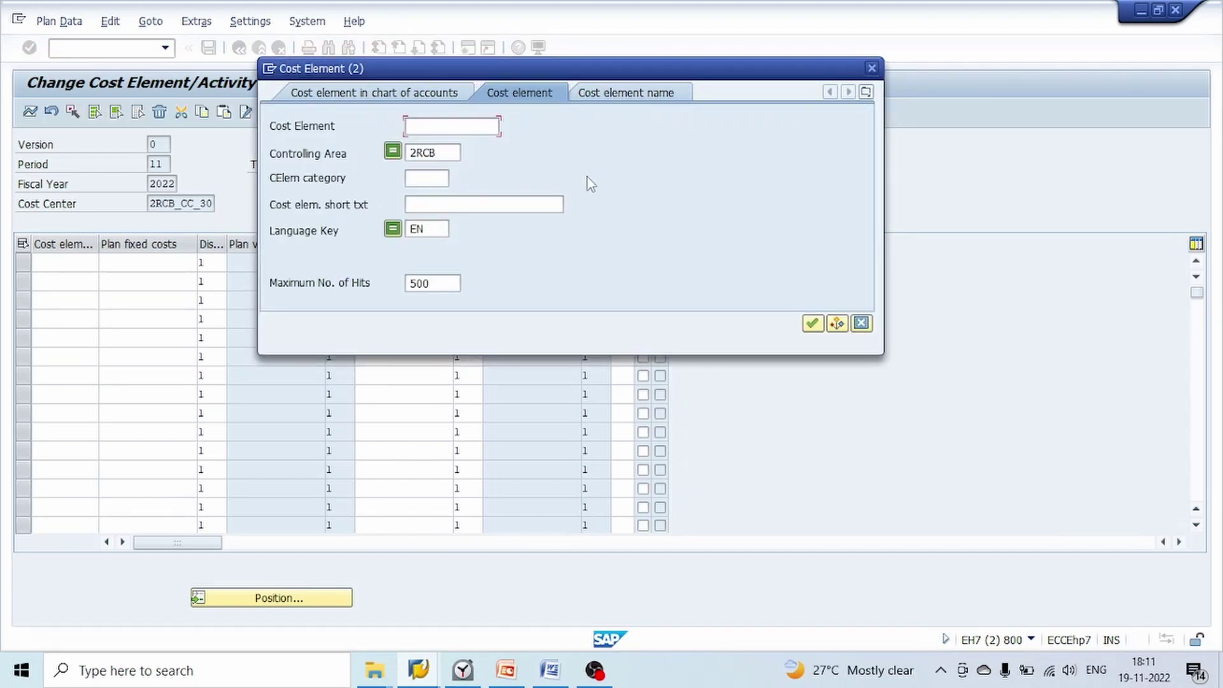
{"action": "left_click", "coordinate": [811, 323]}
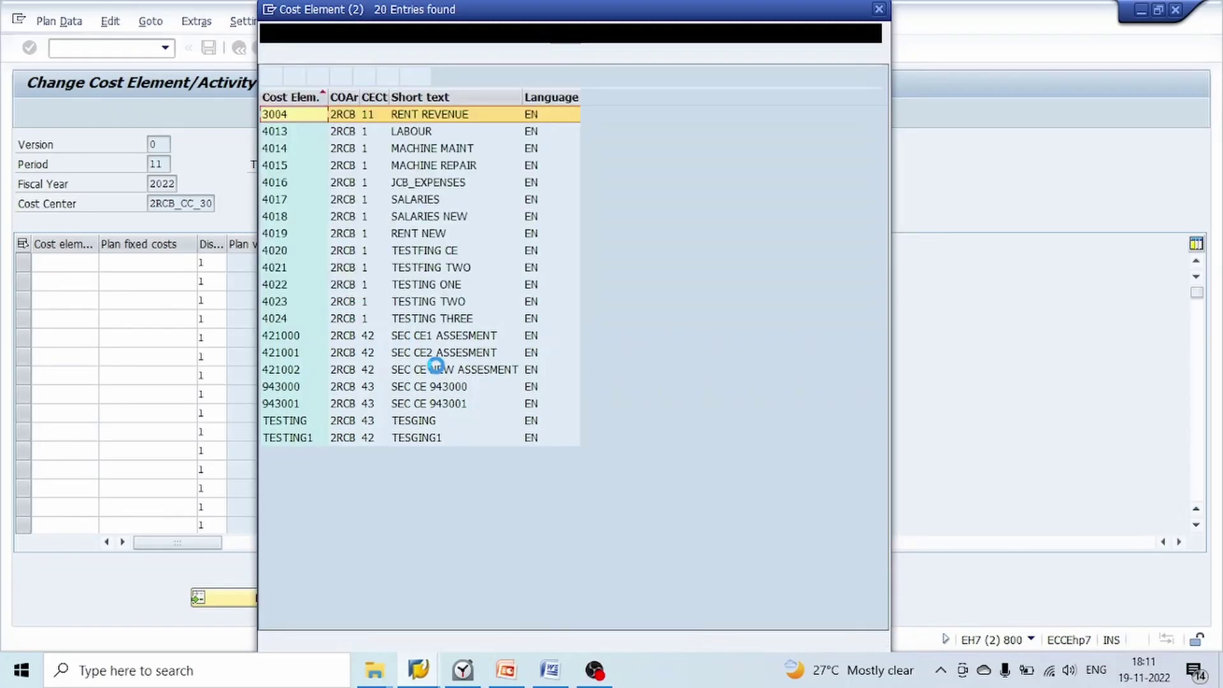
{"action": "left_click", "coordinate": [281, 256]}
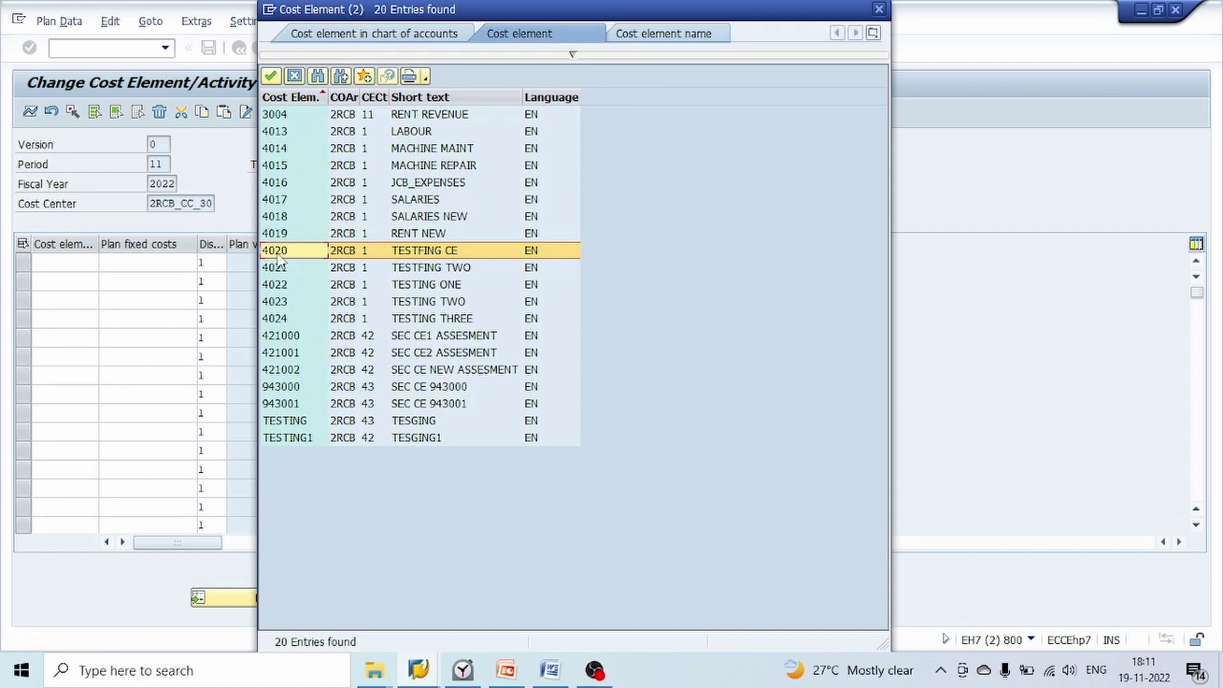
{"action": "left_click", "coordinate": [290, 318]}
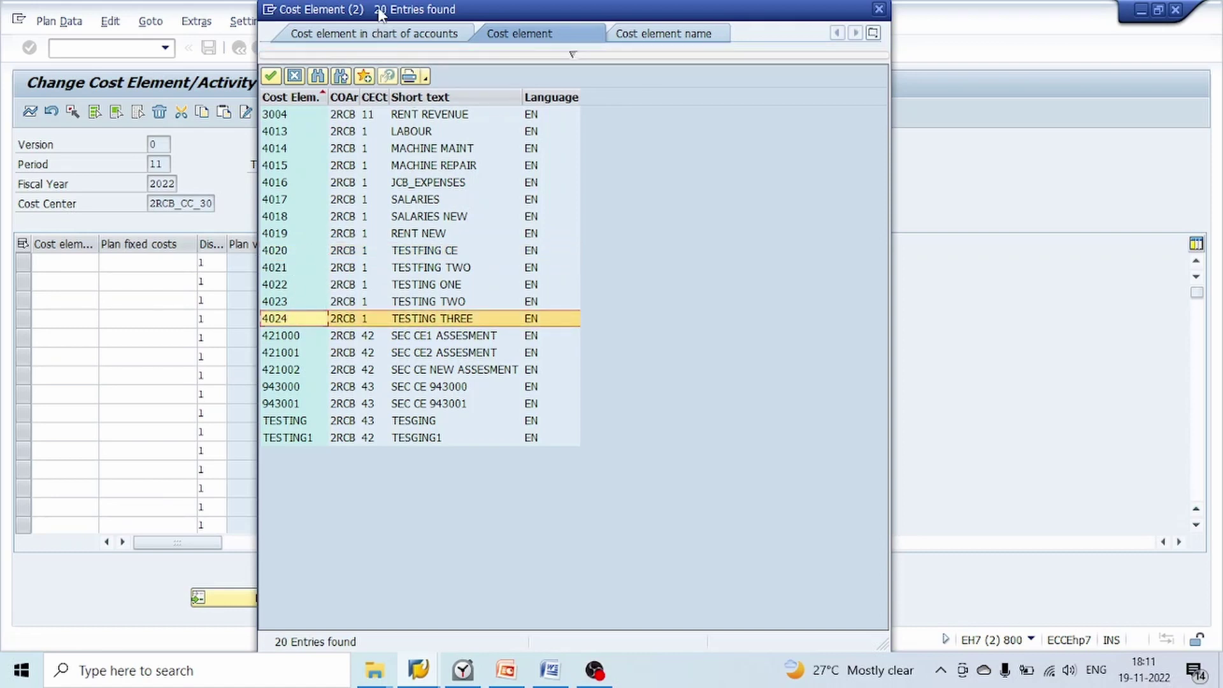
{"action": "left_click_drag", "start_coordinate": [381, 10], "coordinate": [557, 47]}
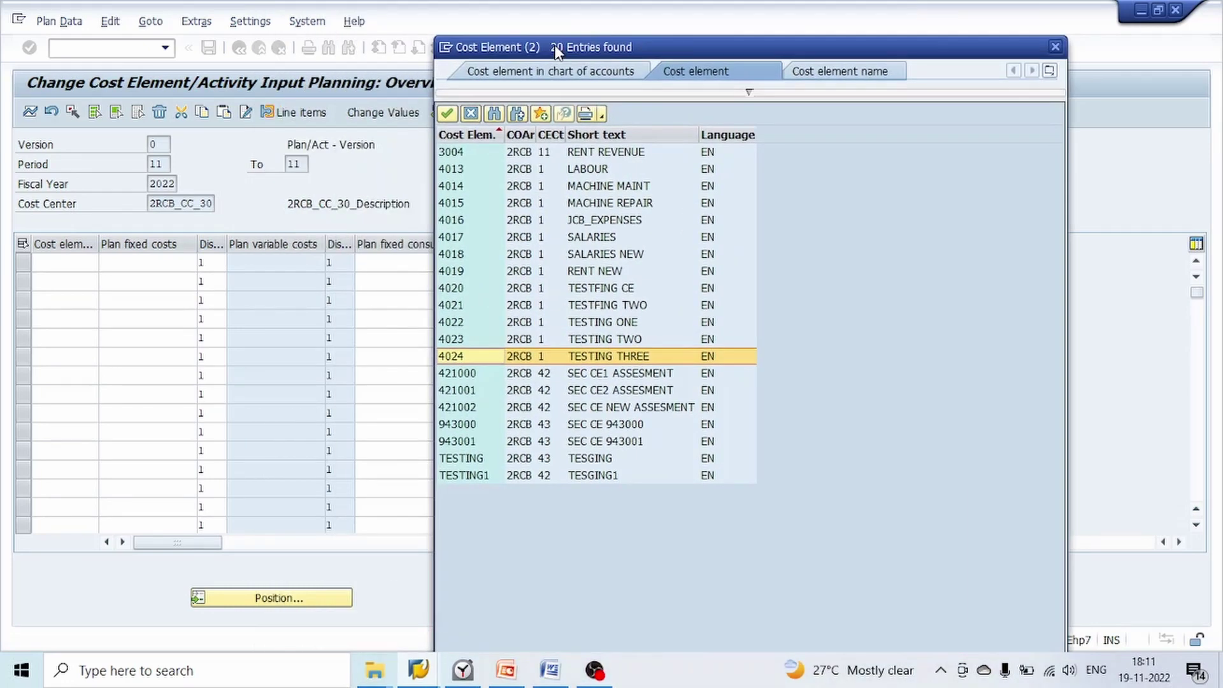
{"action": "left_click", "coordinate": [453, 289]}
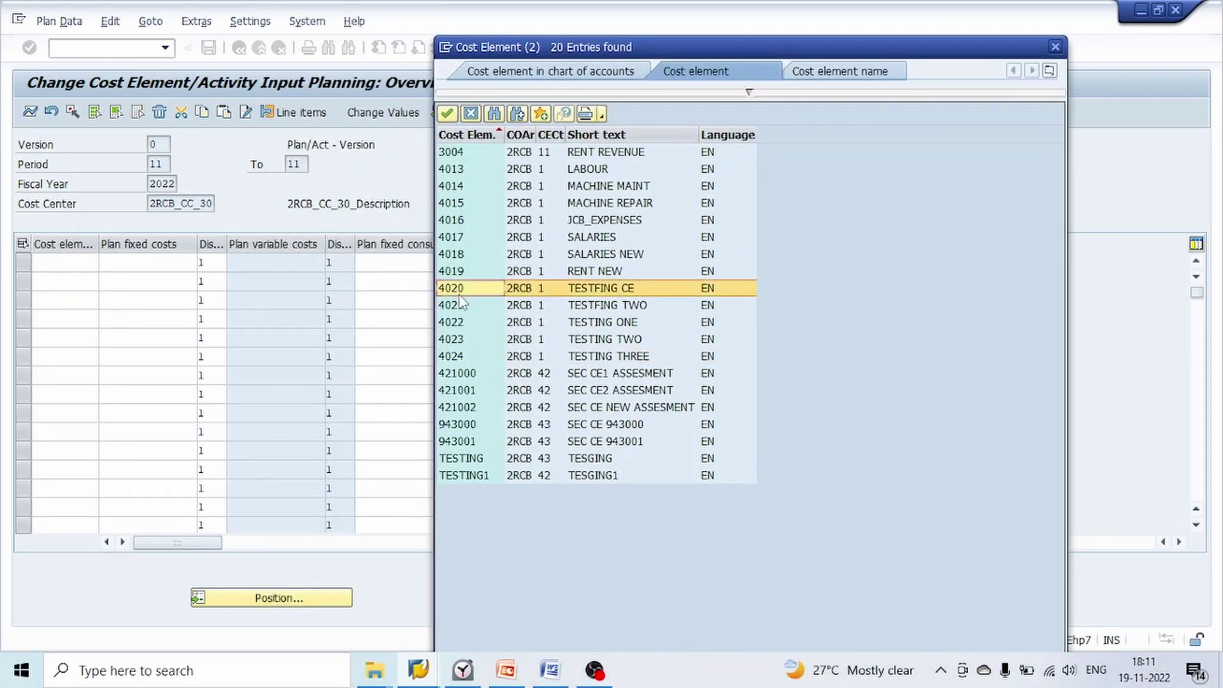
{"action": "left_click", "coordinate": [459, 306]}
{"action": "left_click", "coordinate": [465, 358]}
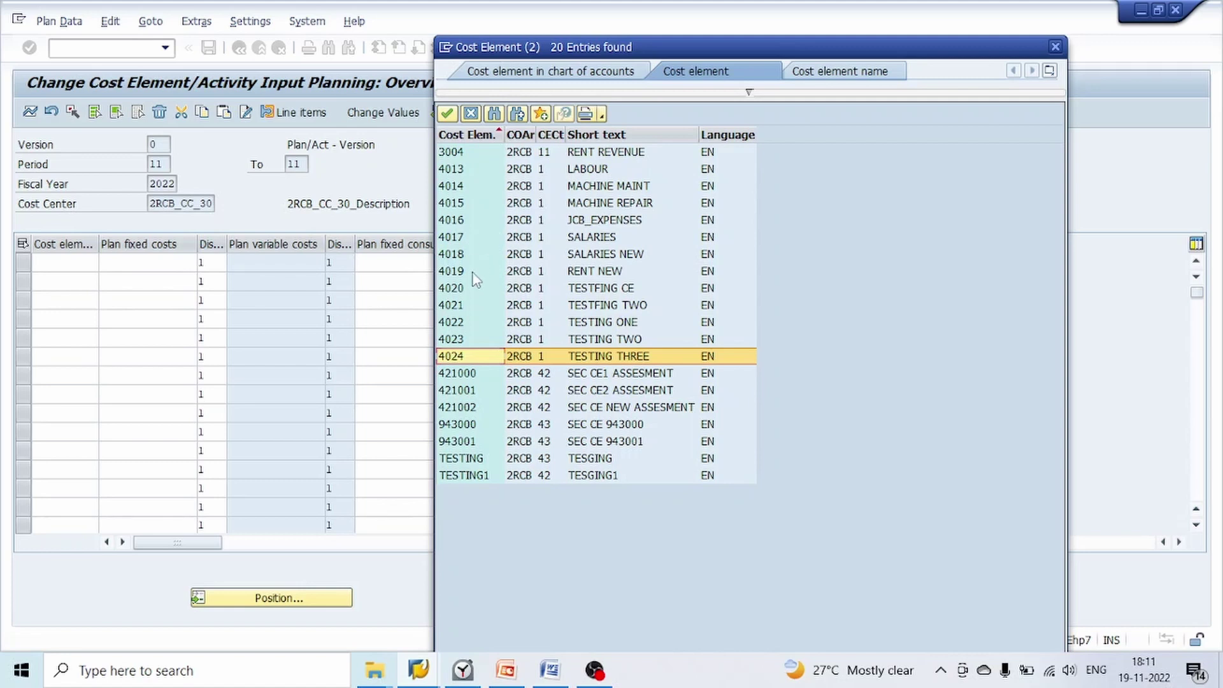
{"action": "left_click", "coordinate": [460, 187]}
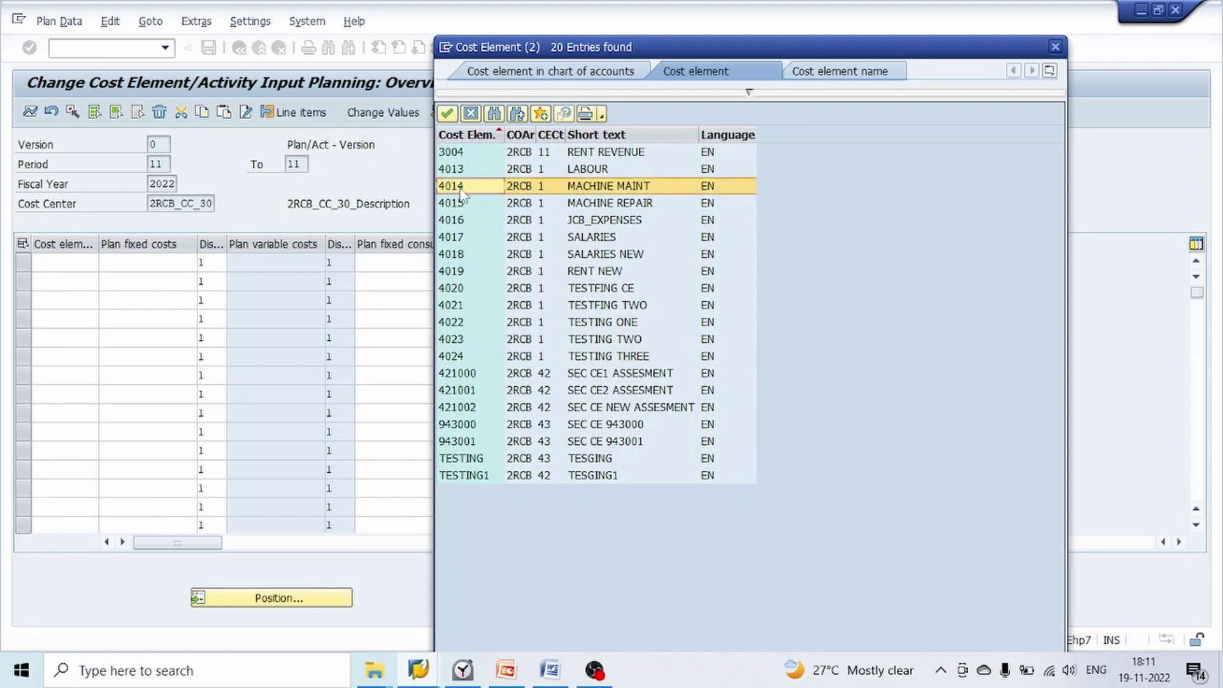
{"action": "double_click", "coordinate": [460, 187]}
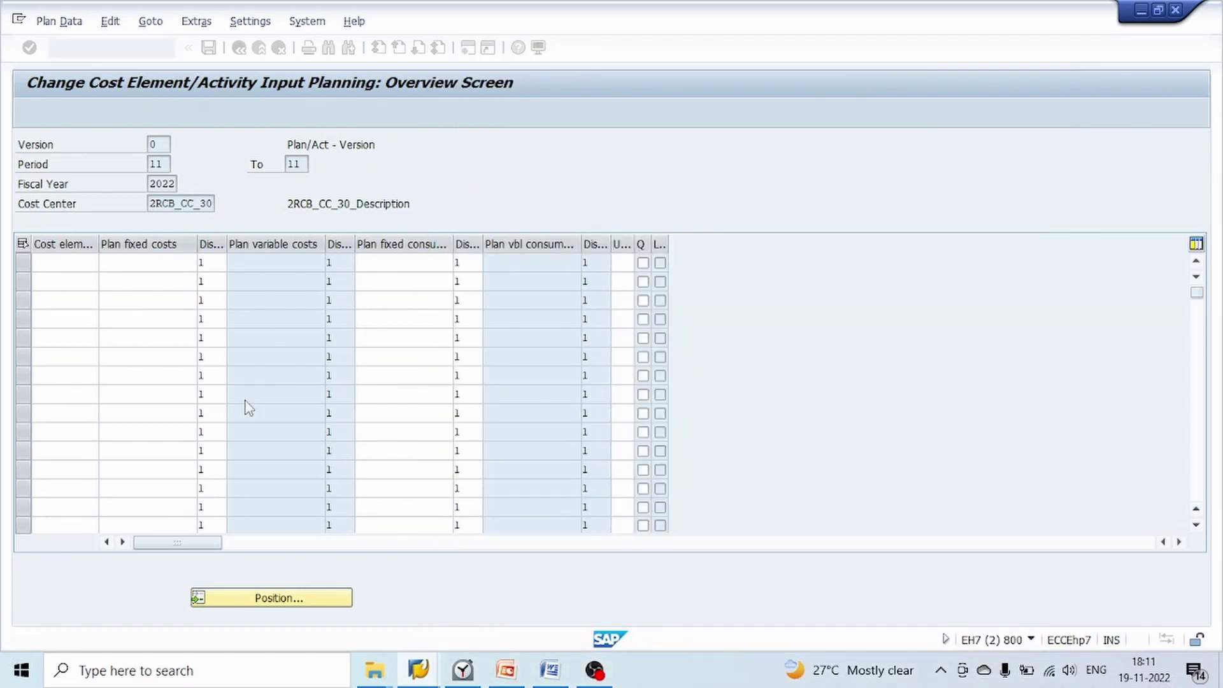
Replace cost element 4014 in the first planning row with 4020, TESTFING CE, from the cost element search help
{"action": "key", "text": "Return"}
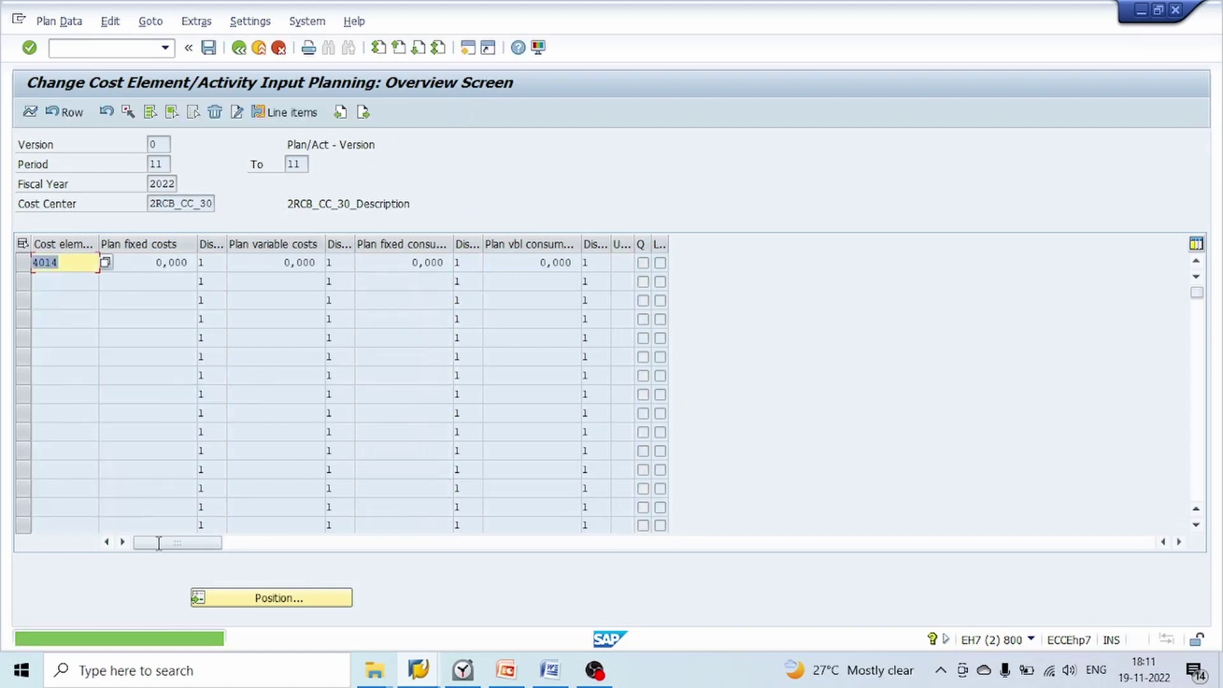
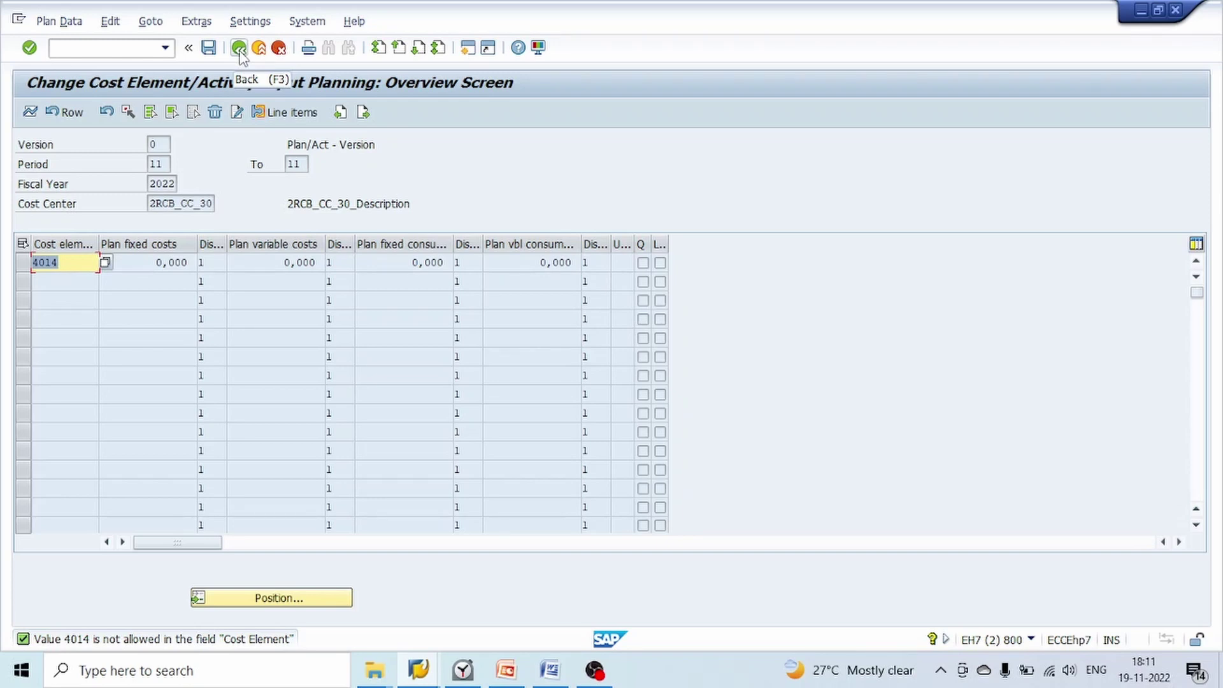
{"action": "left_click", "coordinate": [75, 266]}
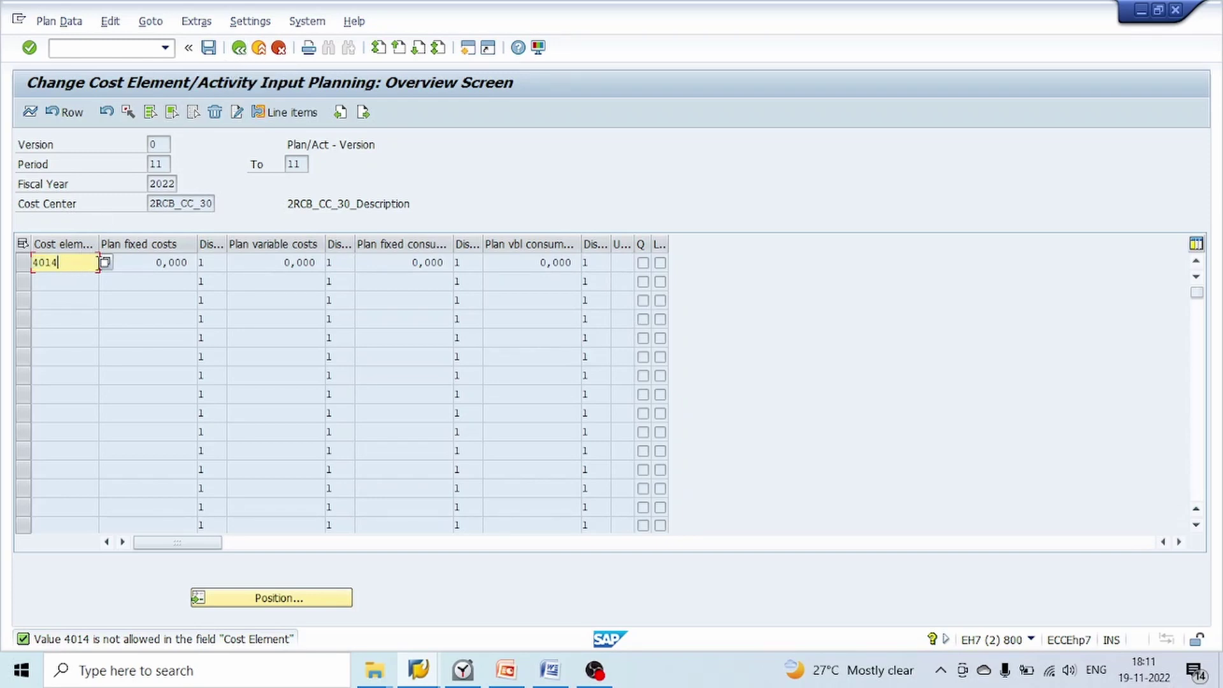
{"action": "left_click", "coordinate": [105, 263]}
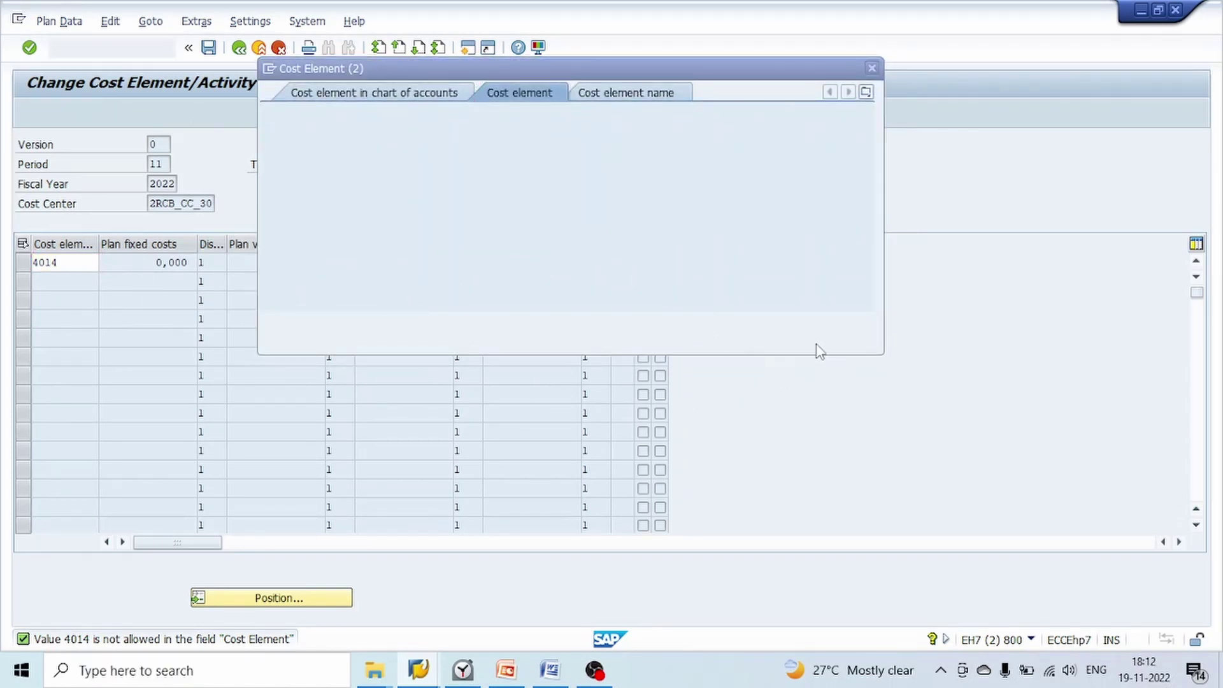
{"action": "left_click", "coordinate": [812, 323]}
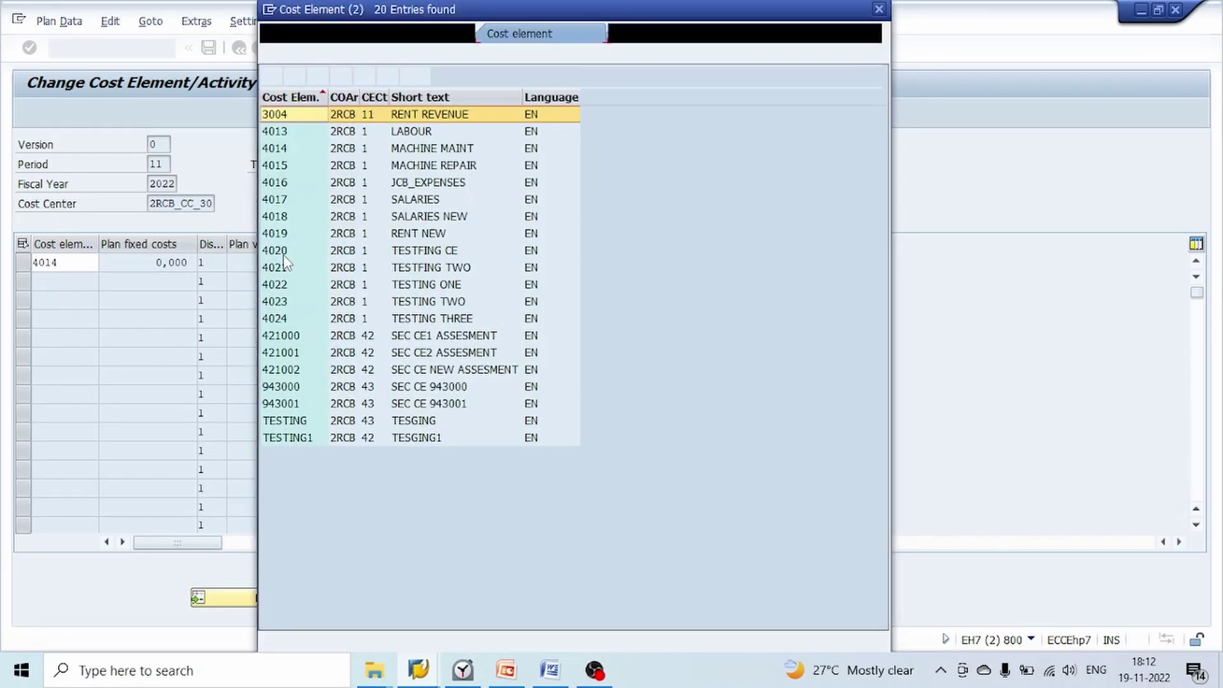
{"action": "double_click", "coordinate": [283, 258]}
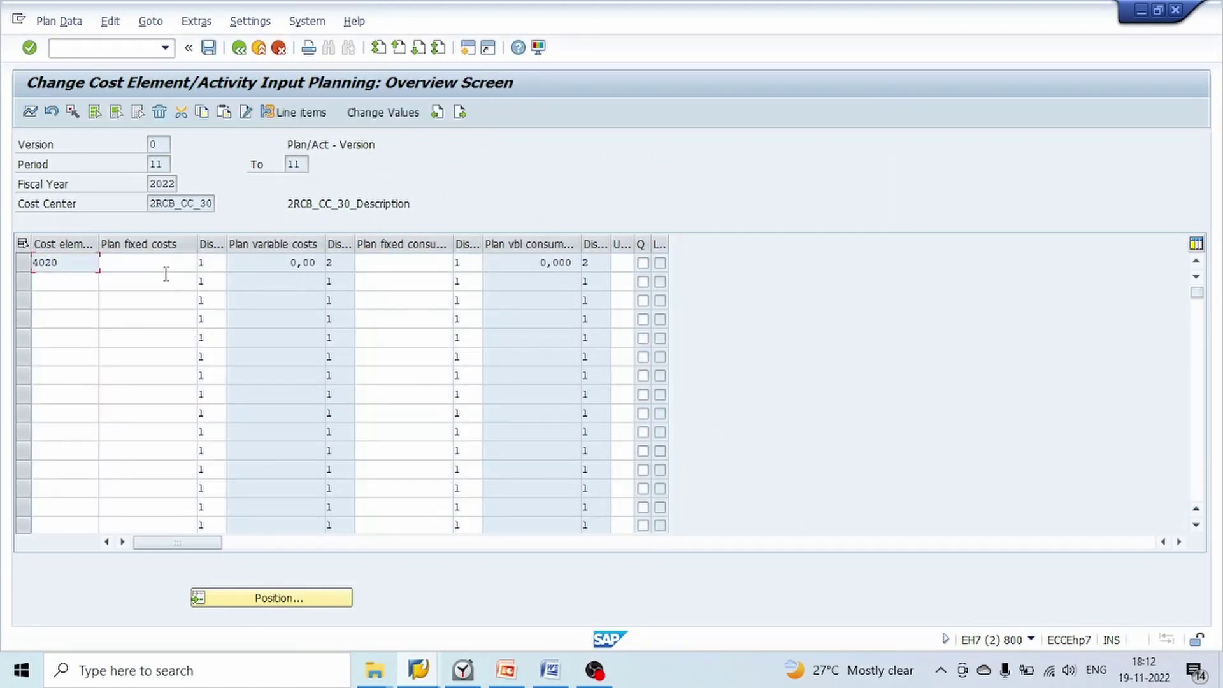
Set the plan fixed costs of cost element 4020 to 10.000 and post the planning data
{"action": "left_click", "coordinate": [165, 264]}
{"action": "type", "text": "10.000"}
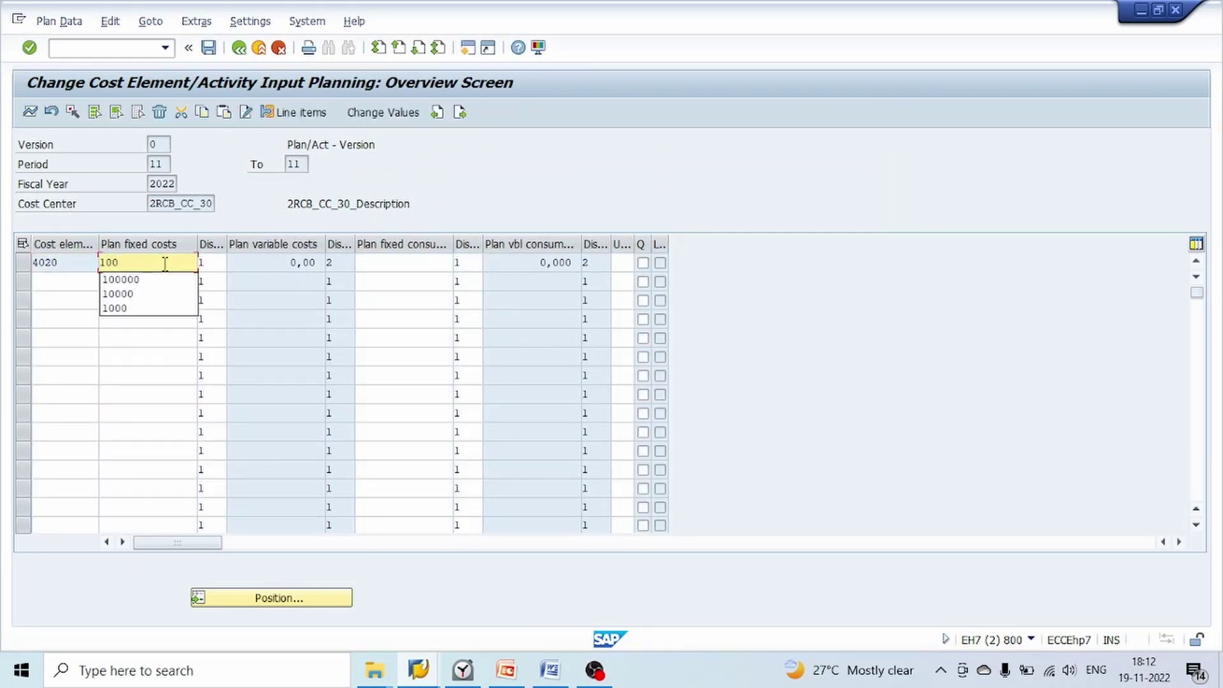
{"action": "key", "text": "Return"}
{"action": "left_click", "coordinate": [208, 47]}
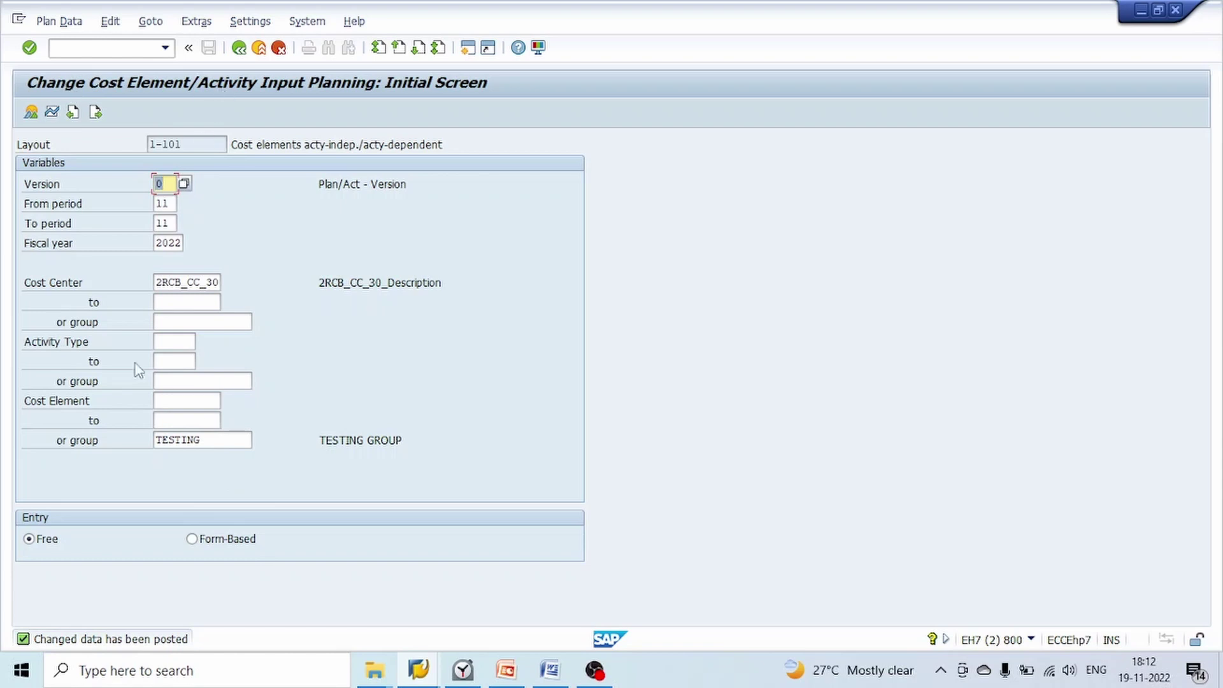
Switch to a free SAP Easy Access session and open the S_ALR_87013611 Cost Centers: Actual/Plan/Variance report
{"action": "left_click", "coordinate": [232, 439]}
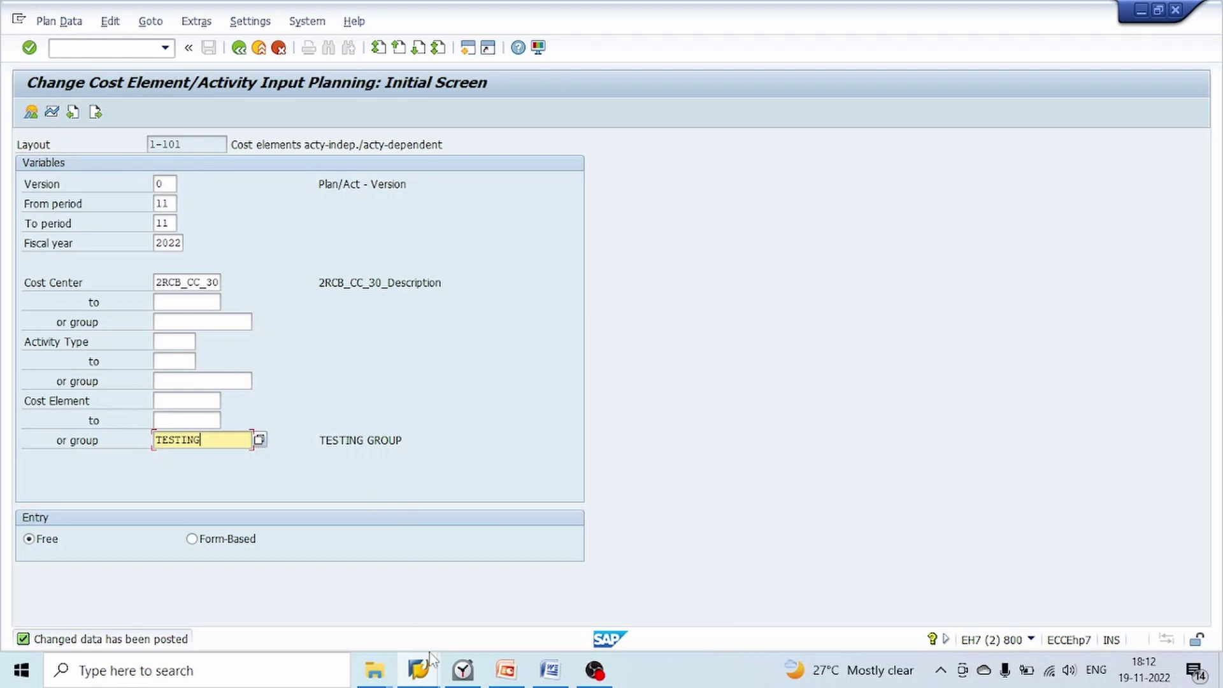
{"action": "left_click", "coordinate": [431, 686]}
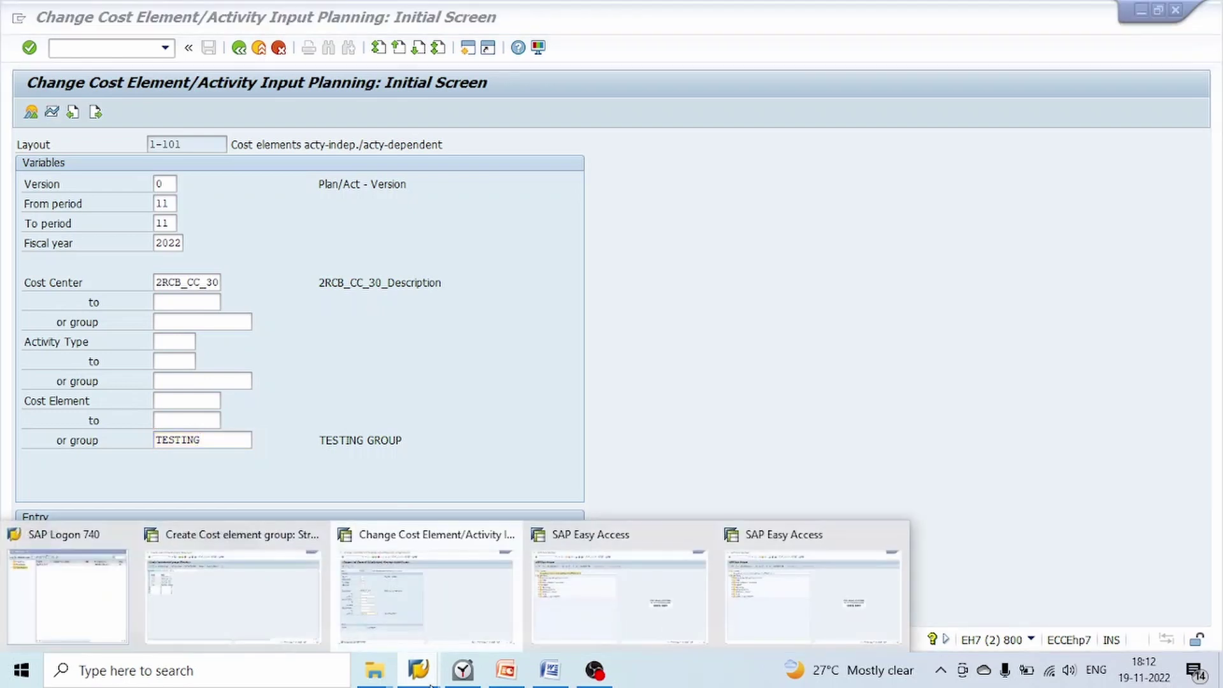
{"action": "left_click", "coordinate": [604, 605]}
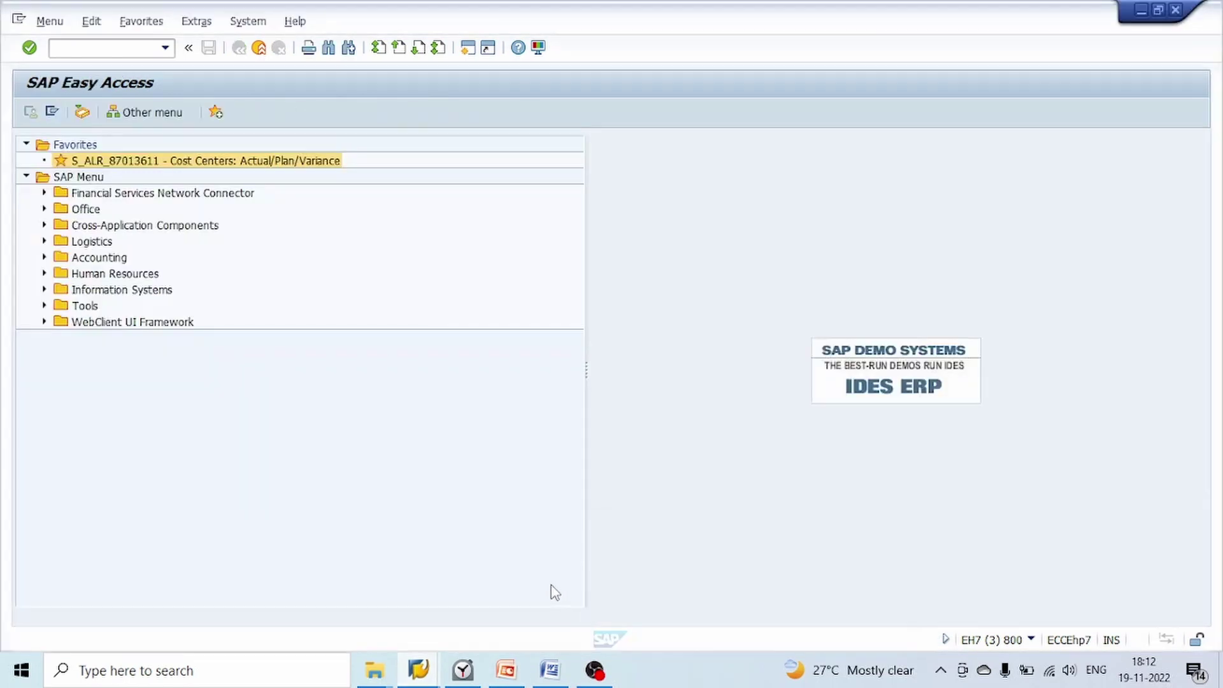
{"action": "double_click", "coordinate": [194, 161]}
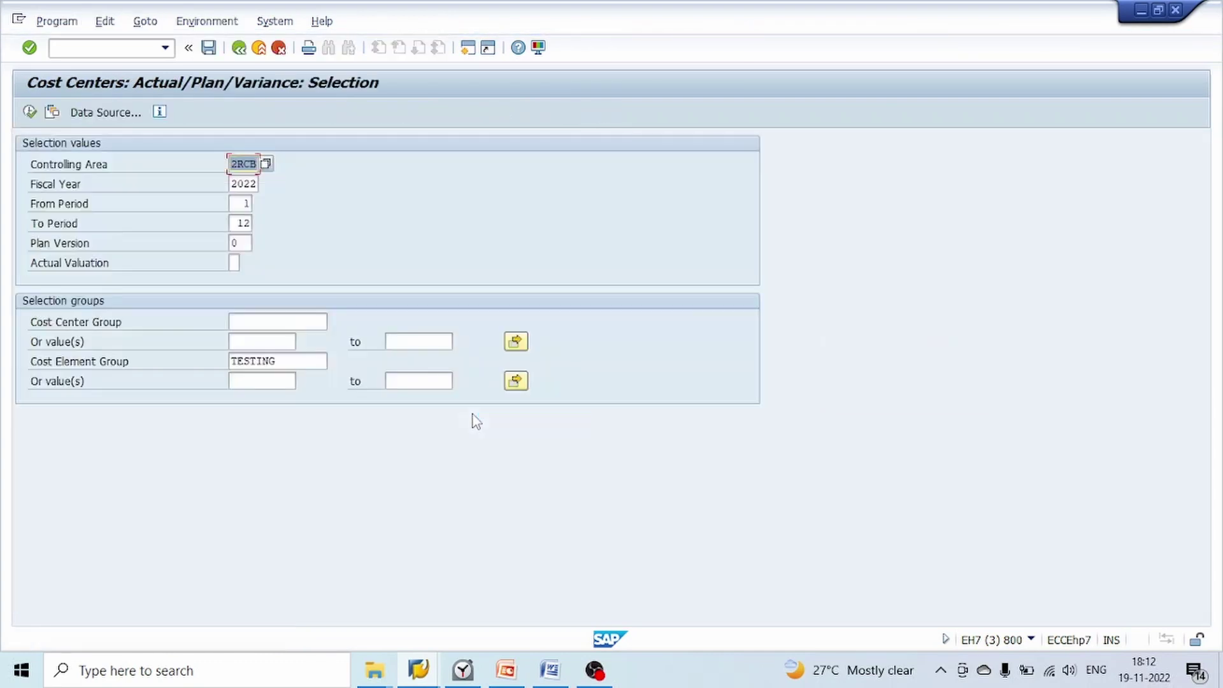
Examine the cost element group and value range fields on the report's selection screen
{"action": "left_click", "coordinate": [302, 366]}
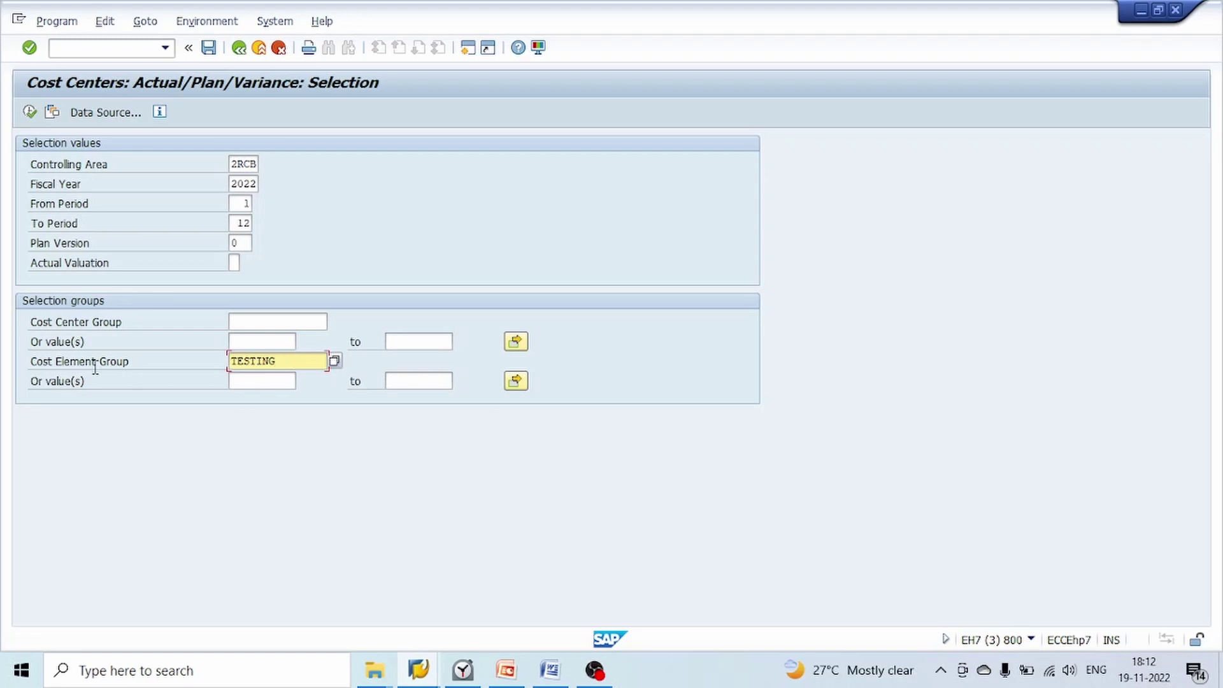
{"action": "left_click", "coordinate": [269, 382]}
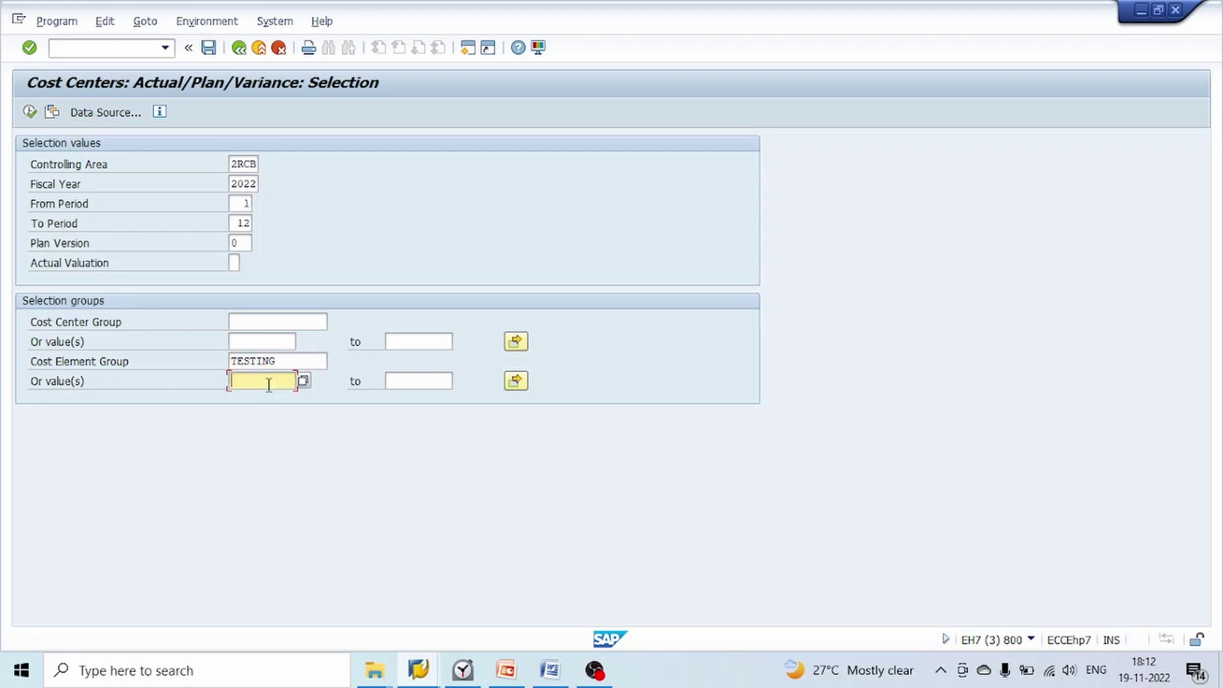
{"action": "left_click", "coordinate": [413, 383]}
{"action": "left_click", "coordinate": [272, 381]}
{"action": "left_click", "coordinate": [409, 381]}
{"action": "left_click", "coordinate": [315, 354]}
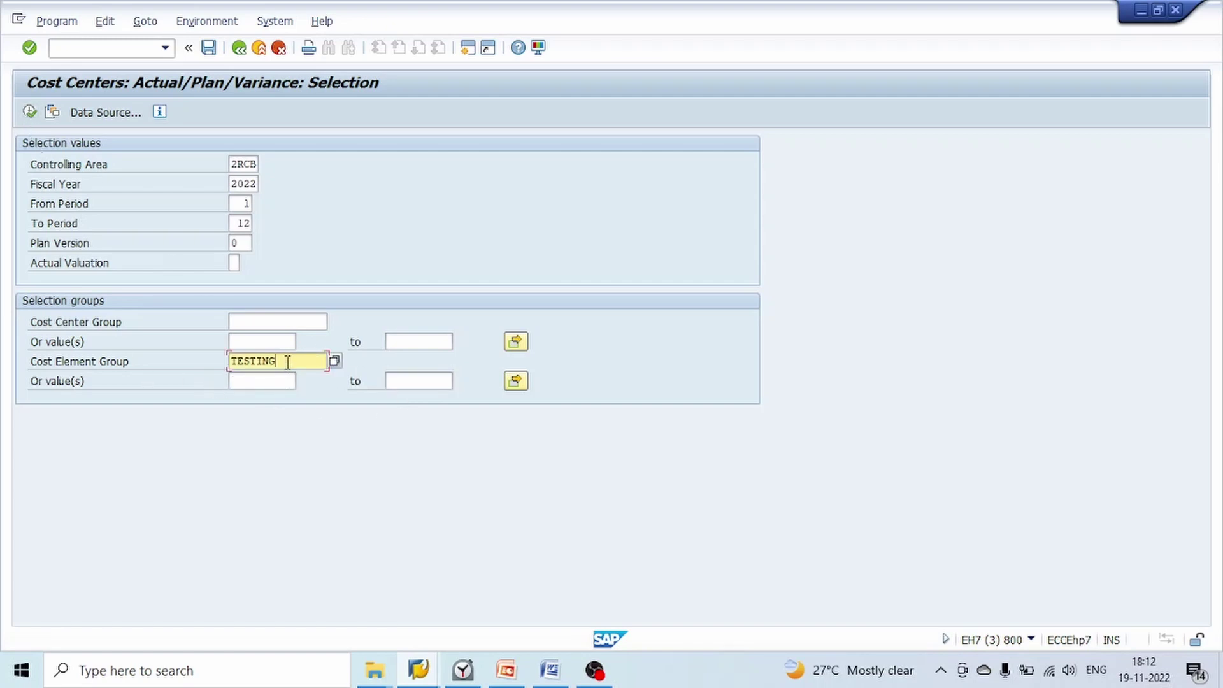
Enter cost elements 4020 to 4024 as the value range, clear the cost element group and run the report
{"action": "key", "text": "Tab"}
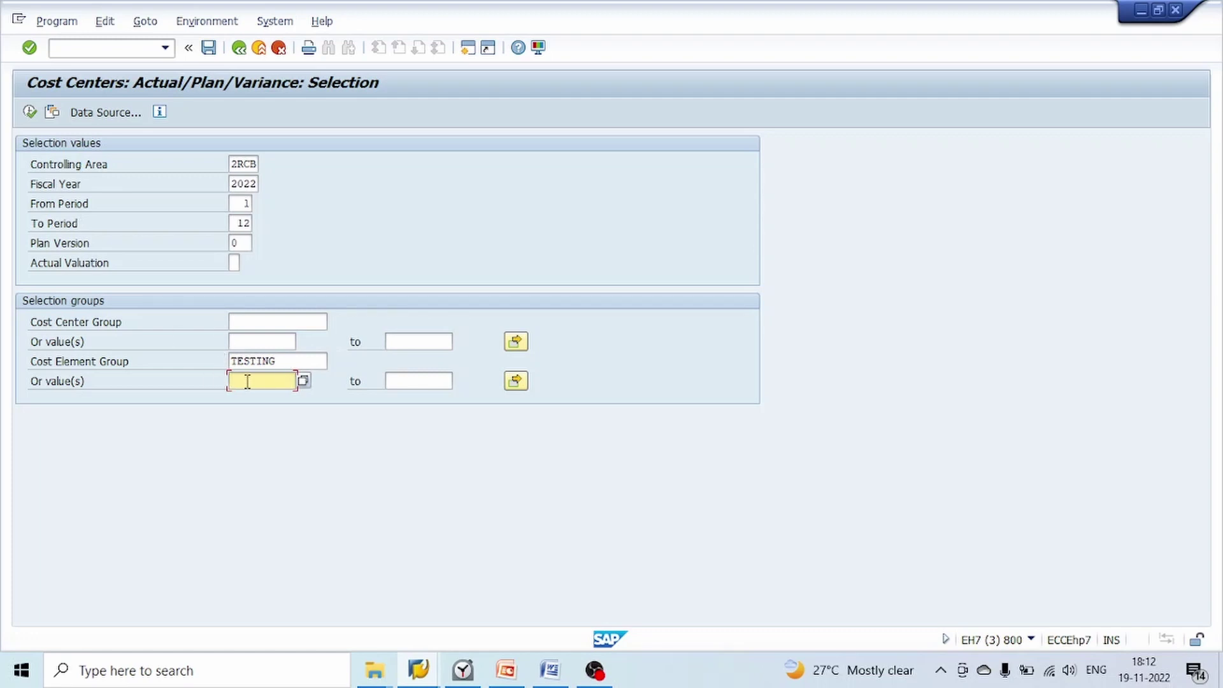
{"action": "type", "text": "4020"}
{"action": "key", "text": "Tab"}
{"action": "type", "text": "4024"}
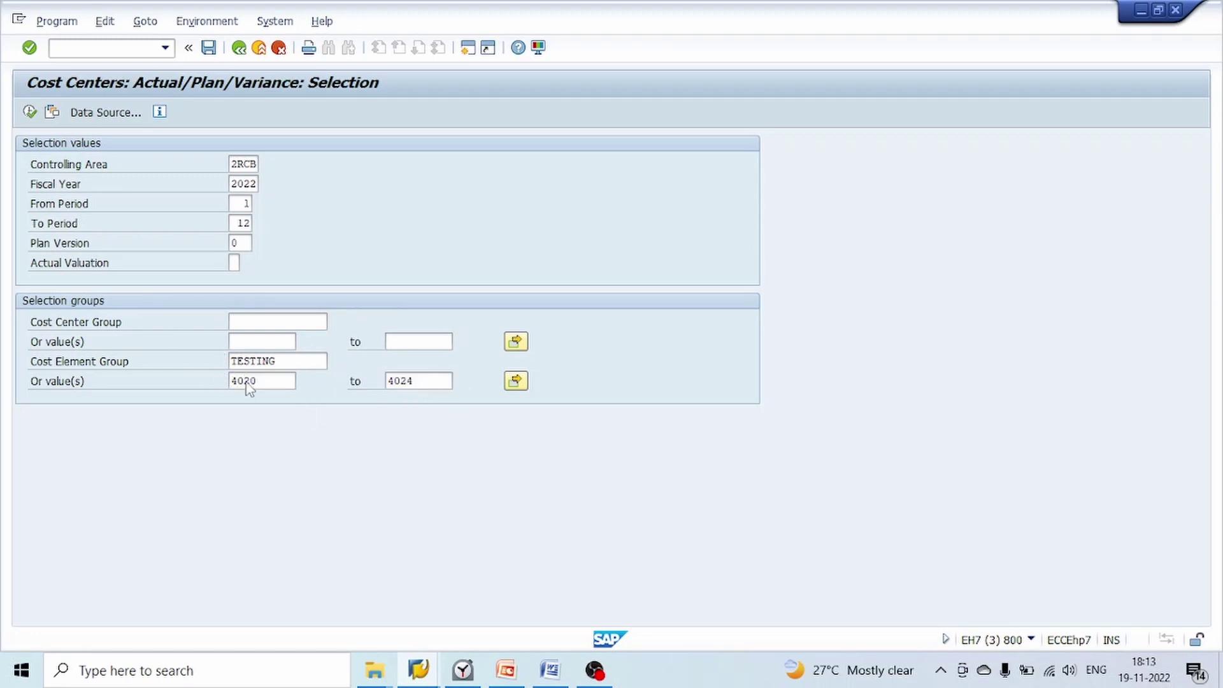
{"action": "key", "text": "F8"}
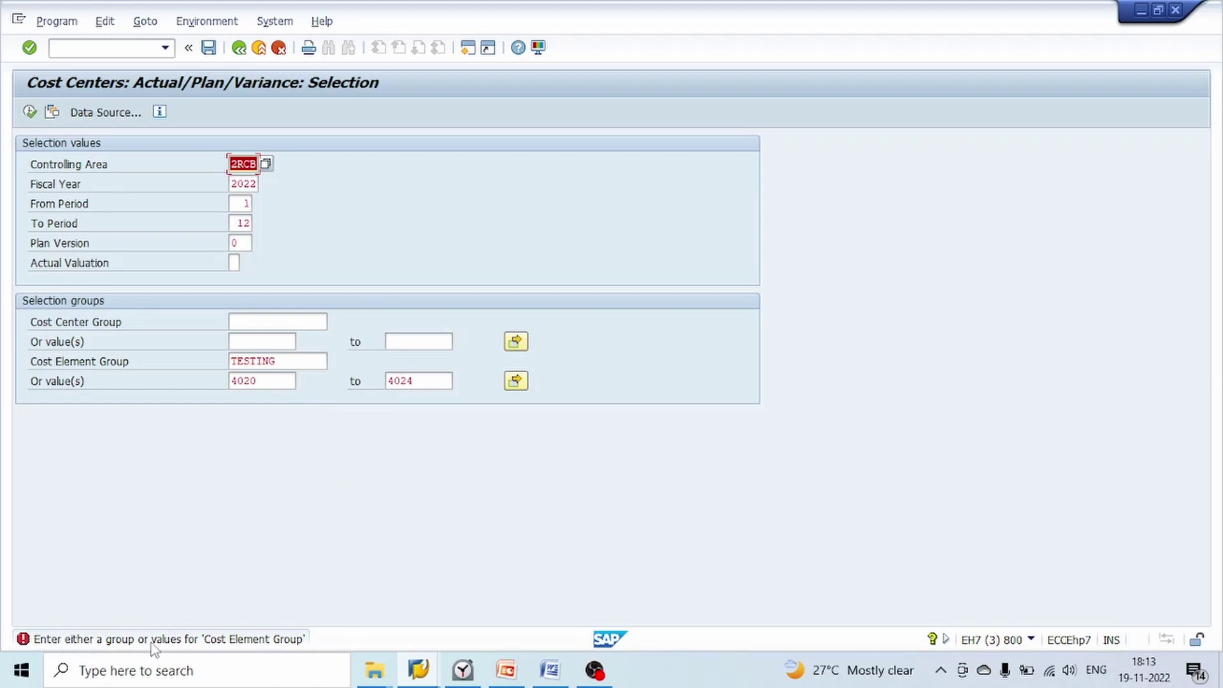
{"action": "left_click", "coordinate": [301, 360]}
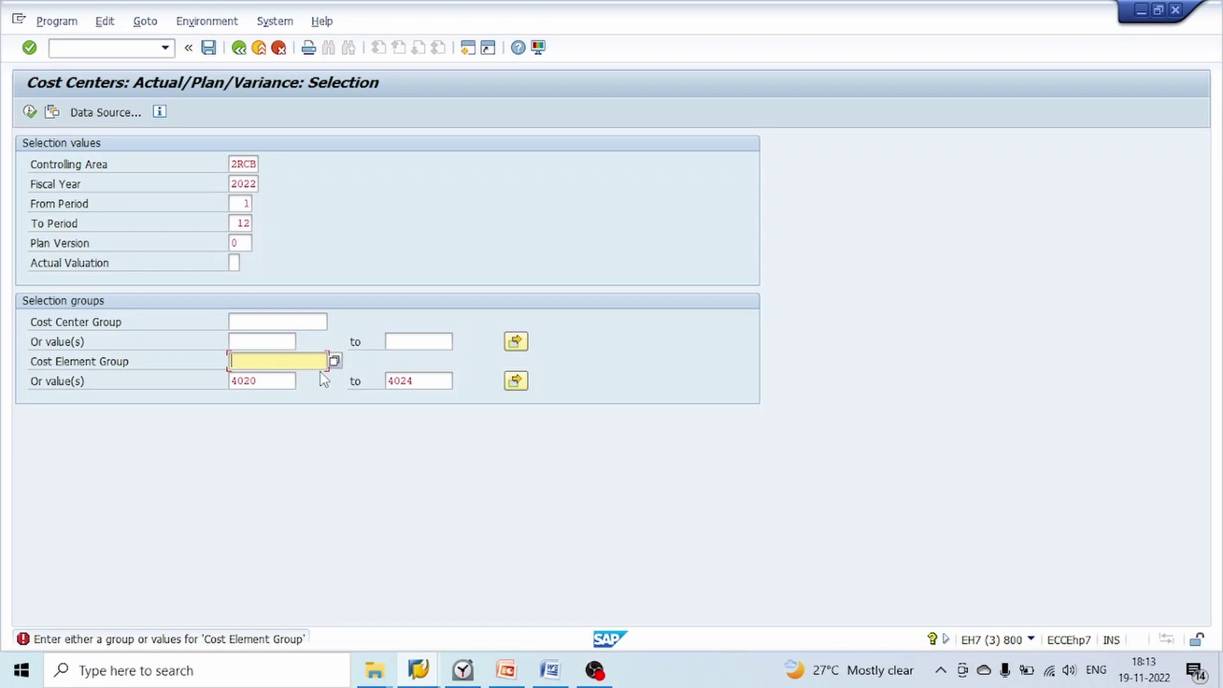
{"action": "left_click", "coordinate": [30, 112]}
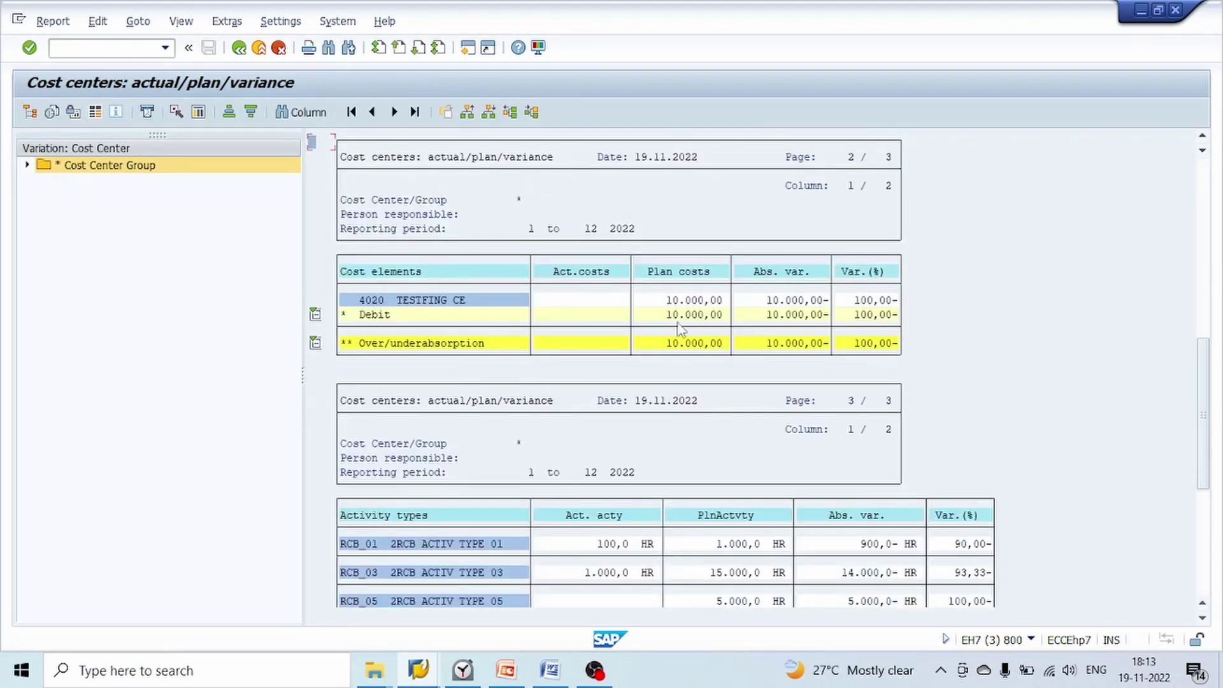
Check the plan costs of cost element 4020 in the report and exit back to the selection screen
{"action": "left_click", "coordinate": [699, 300]}
{"action": "left_click", "coordinate": [240, 51]}
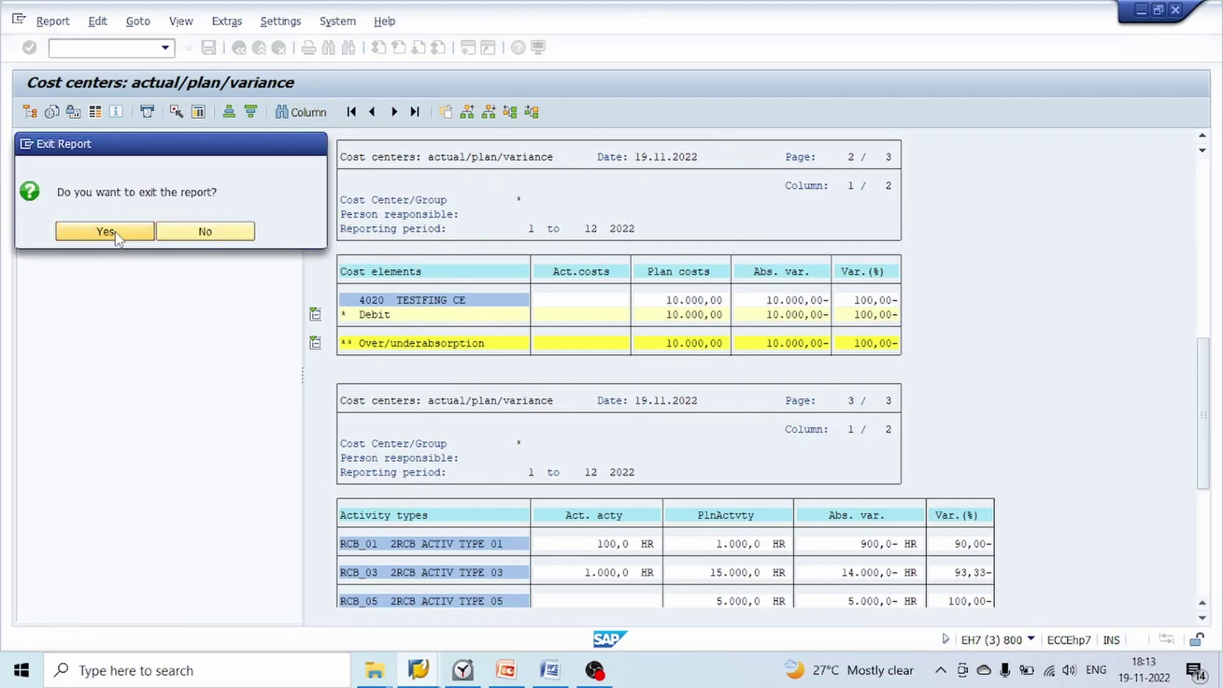
{"action": "left_click", "coordinate": [124, 231]}
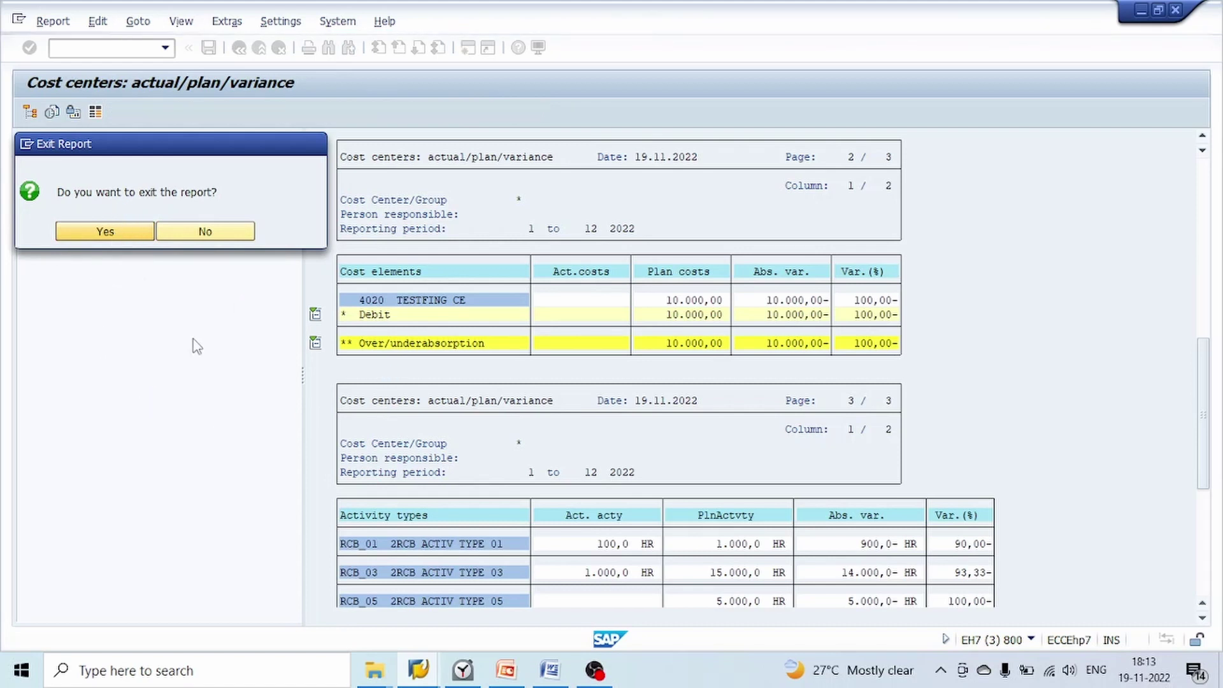
Clear the cost element range 4020 to 4024 from the report selection
{"action": "left_click", "coordinate": [268, 383]}
{"action": "key", "text": "BackSpace"}
{"action": "key", "text": "BackSpace"}
{"action": "key", "text": "BackSpace"}
{"action": "key", "text": "BackSpace"}
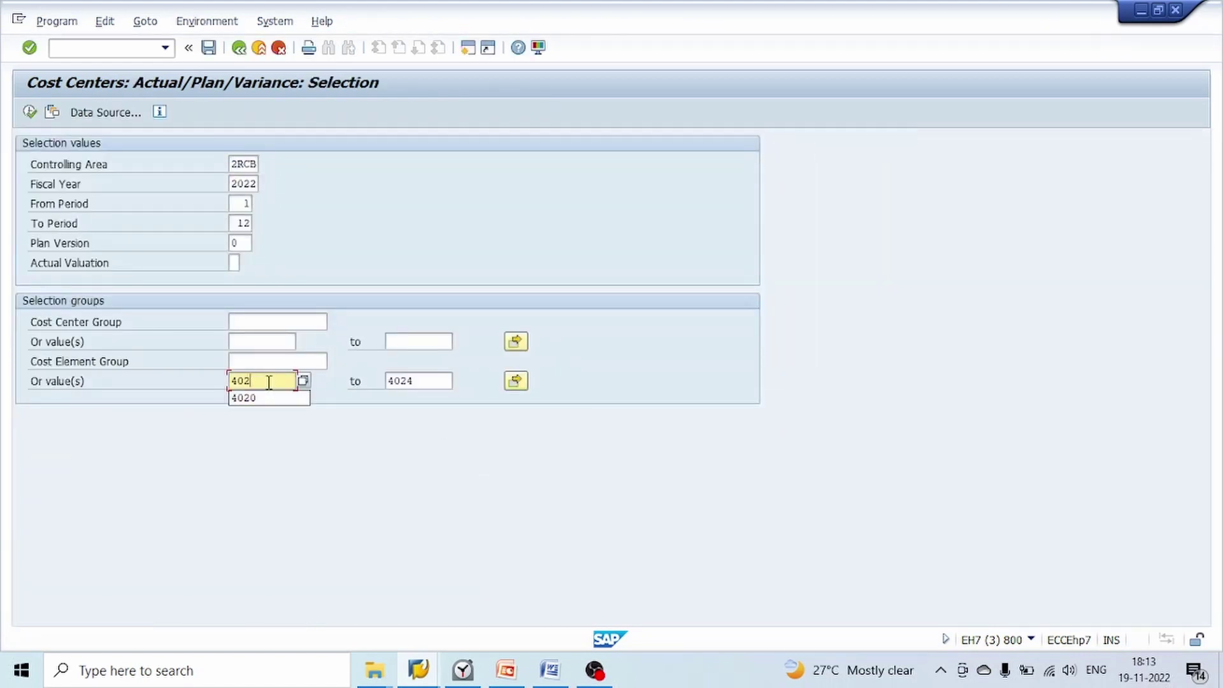
{"action": "left_click", "coordinate": [430, 381]}
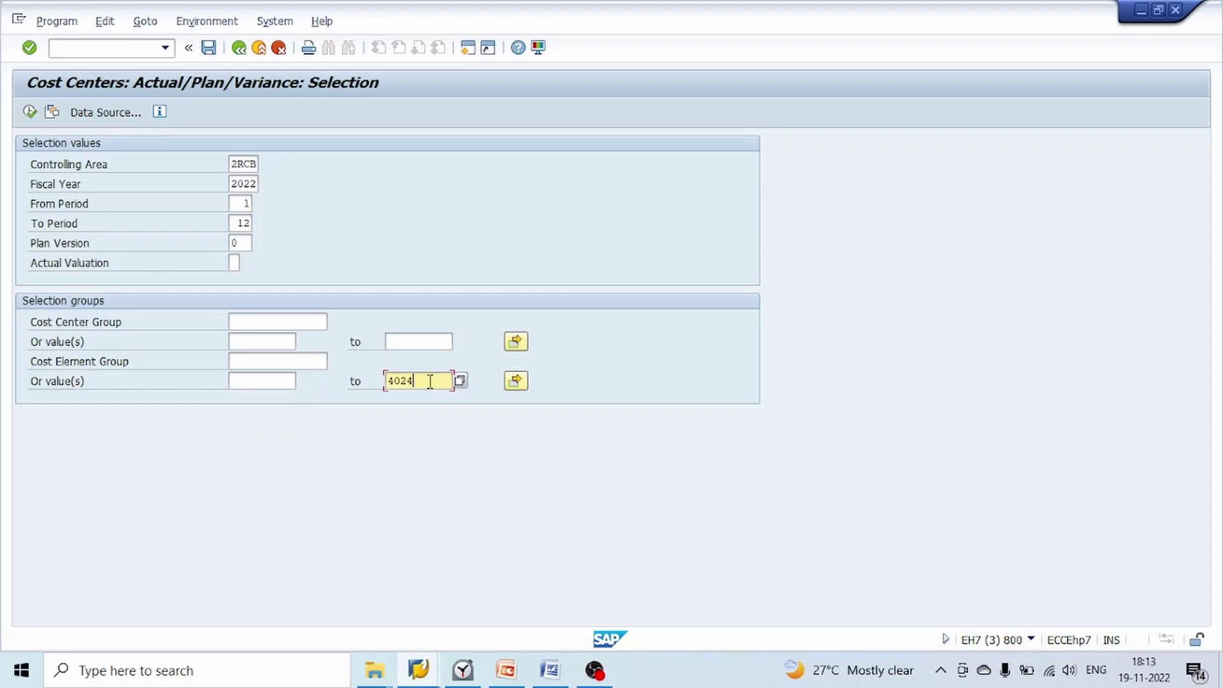
{"action": "key", "text": "BackSpace"}
{"action": "key", "text": "BackSpace"}
{"action": "key", "text": "BackSpace"}
{"action": "key", "text": "BackSpace"}
Look up the cost element groups of chart of accounts 2RCB and choose TESTING for the report selection
{"action": "left_click", "coordinate": [294, 360]}
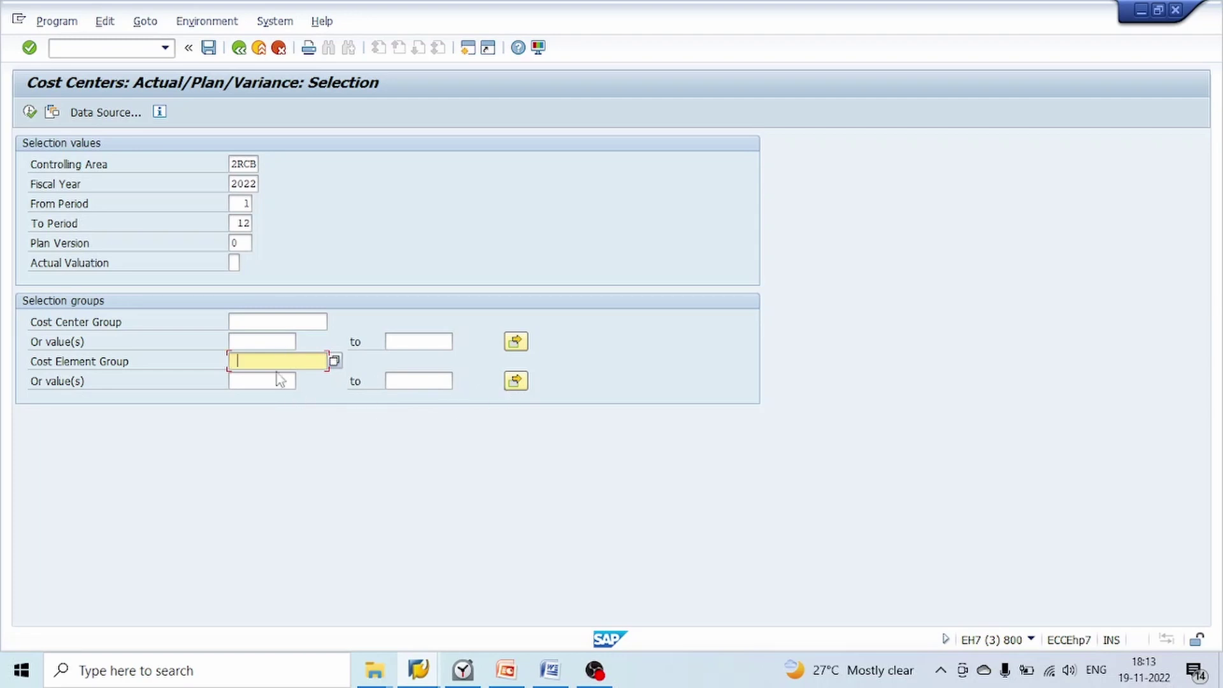
{"action": "left_click", "coordinate": [333, 361]}
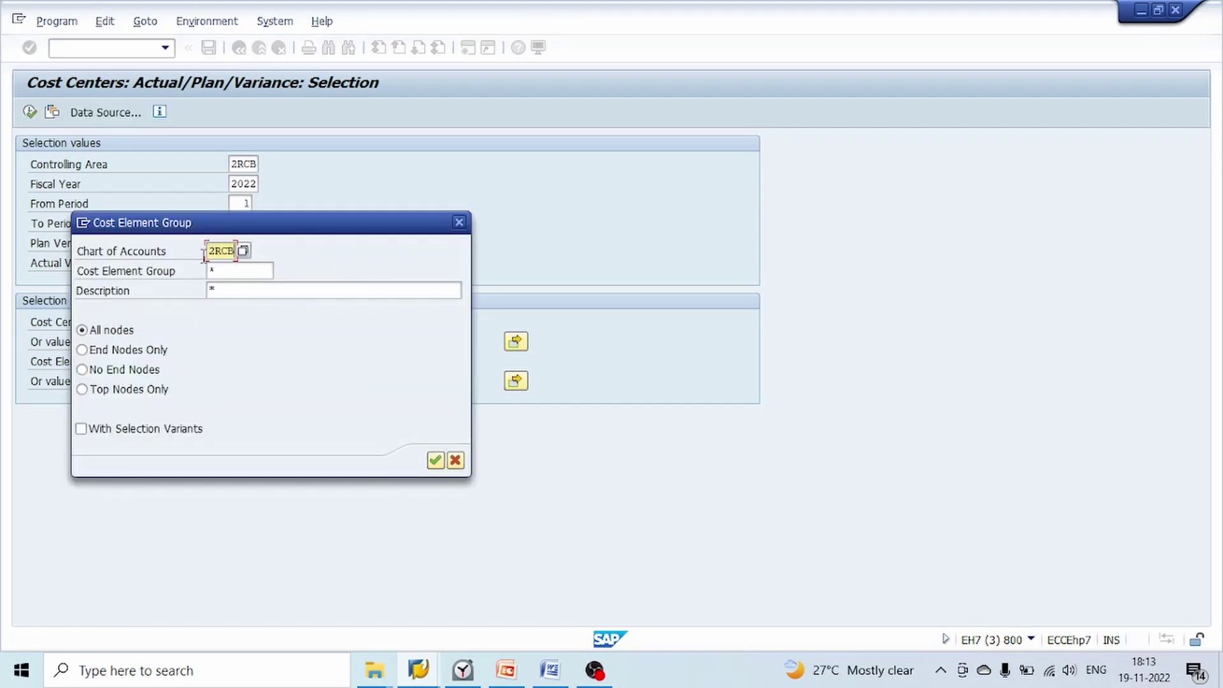
{"action": "key", "text": "Return"}
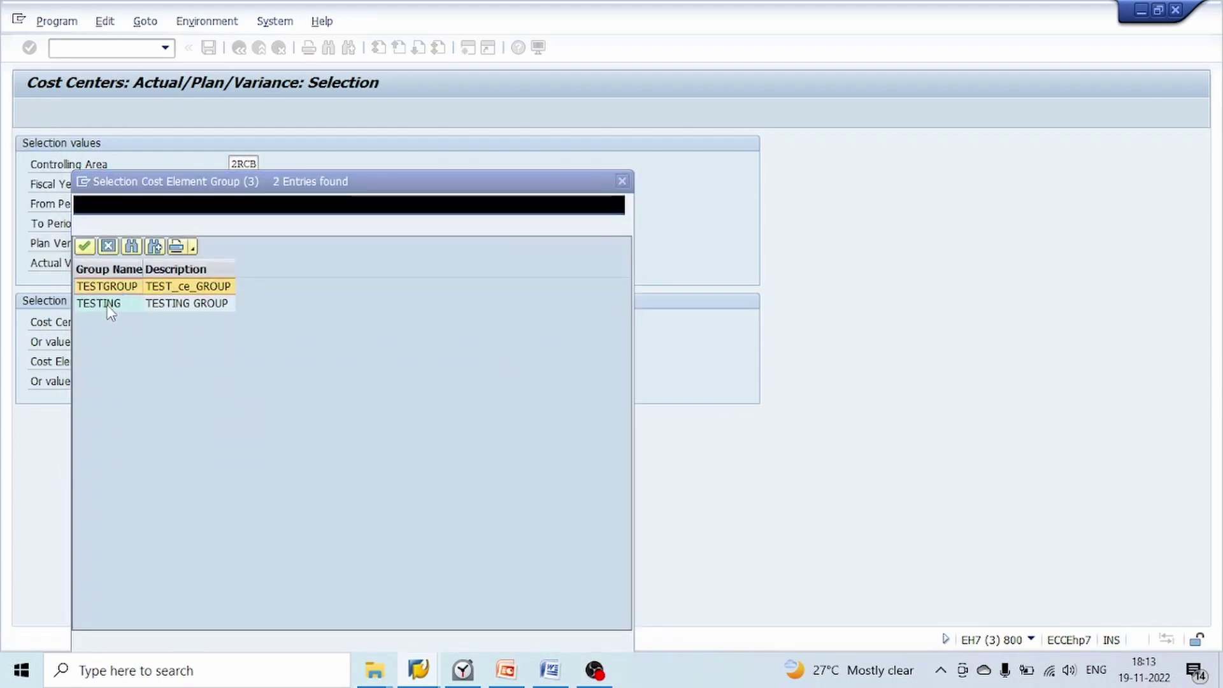
{"action": "double_click", "coordinate": [112, 305]}
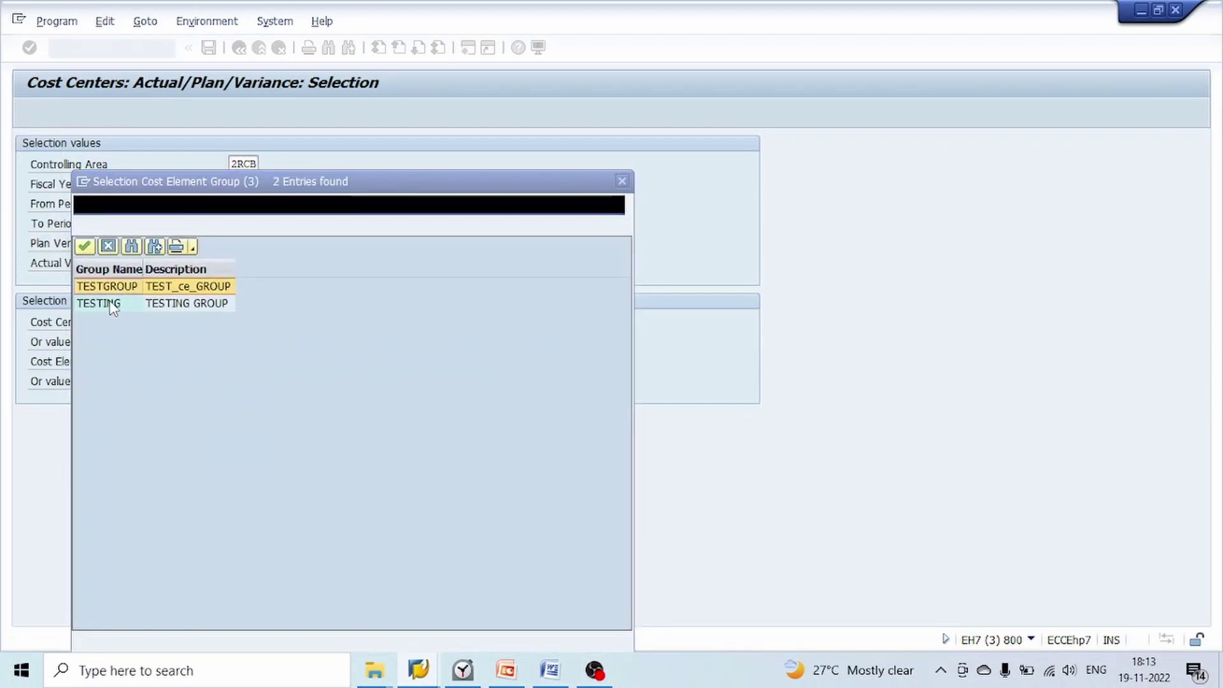
{"action": "double_click", "coordinate": [119, 304]}
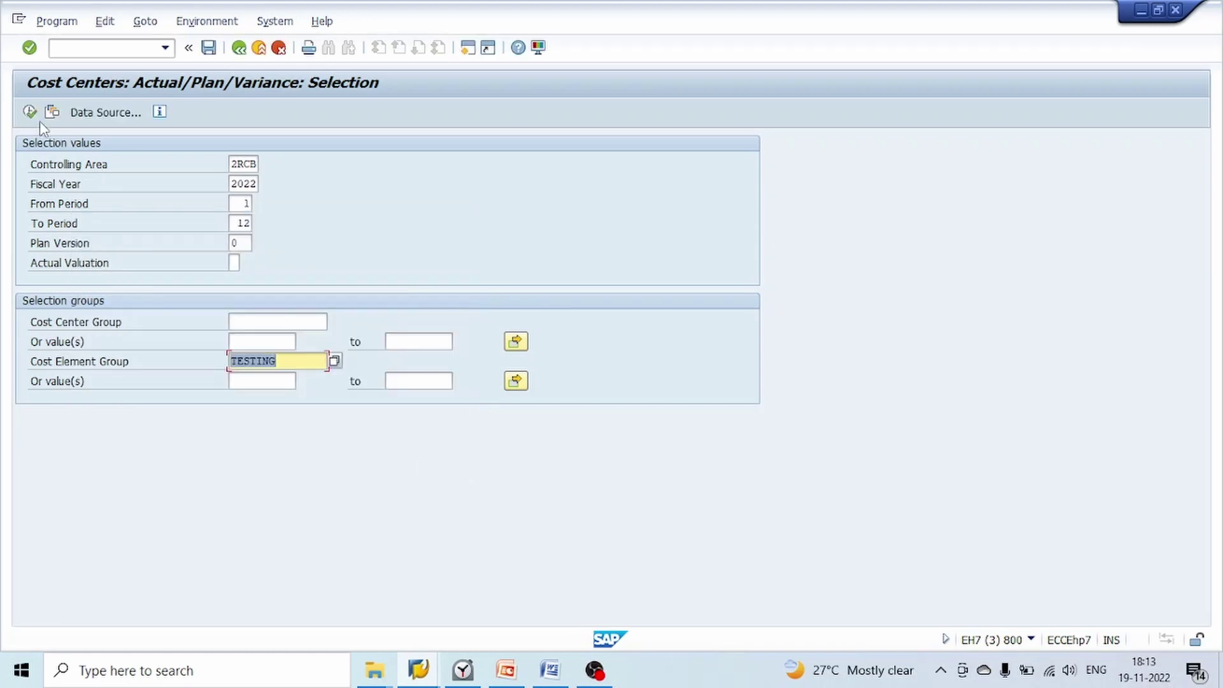
Run the report for group TESTING, expand its cost center group to view the cost centers, and exit the report
{"action": "left_click", "coordinate": [30, 113]}
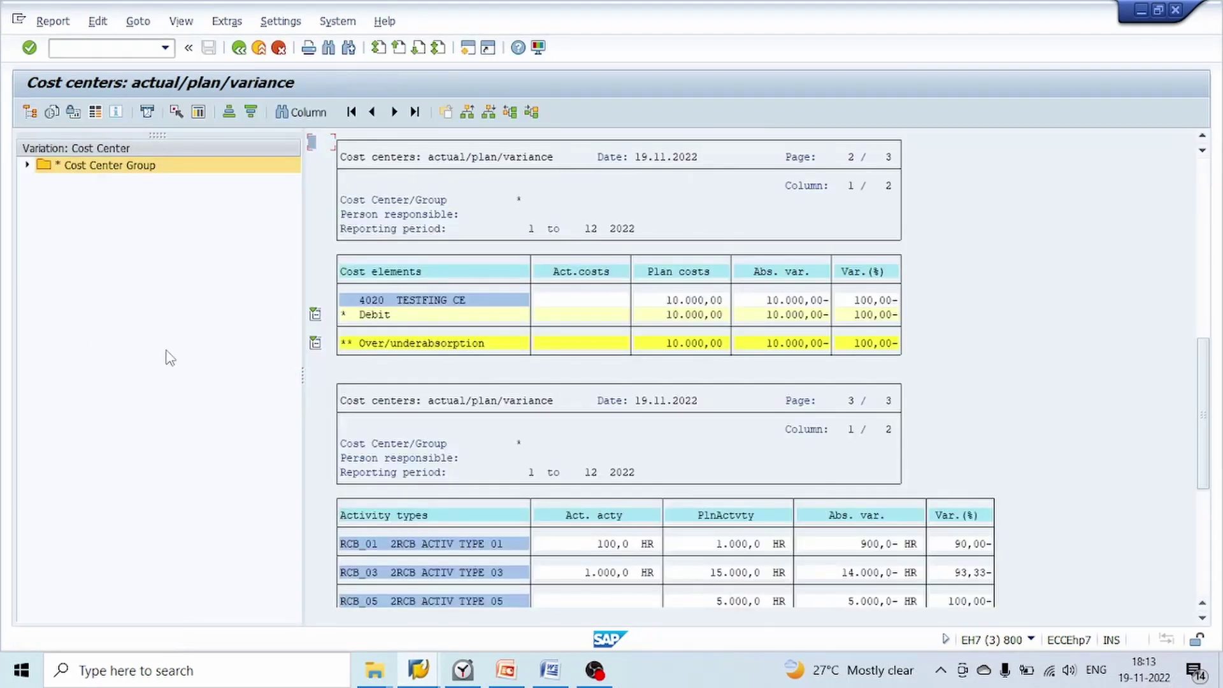
{"action": "left_click", "coordinate": [27, 165]}
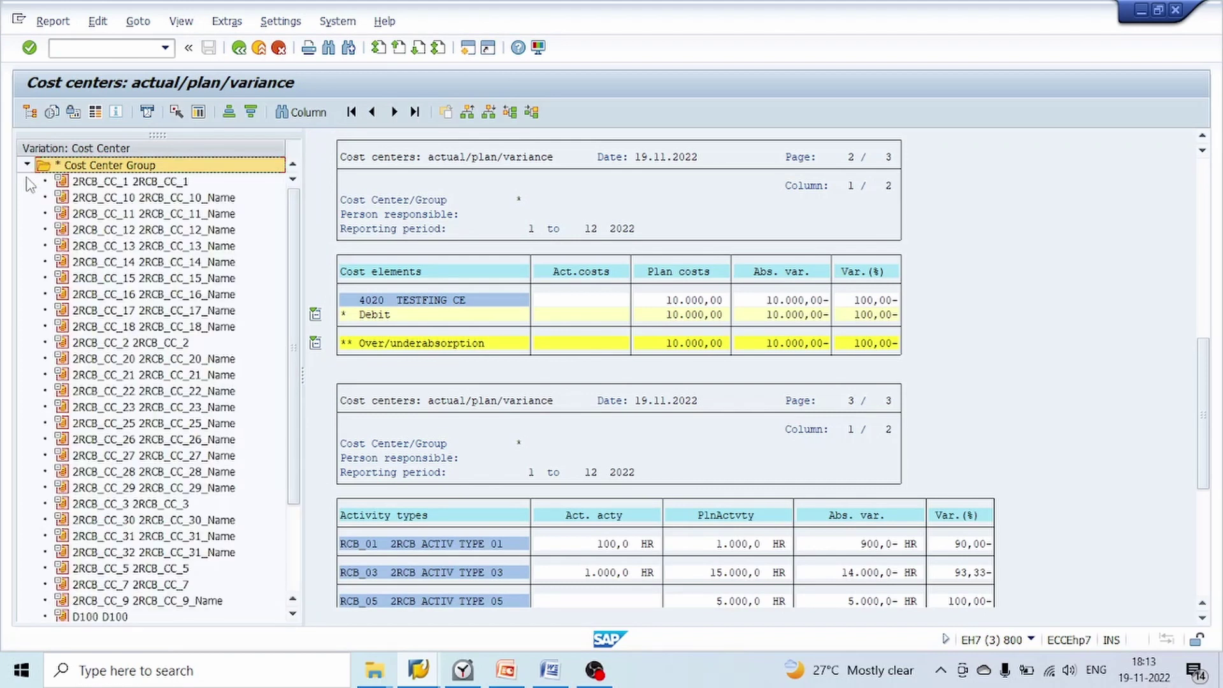
{"action": "left_click", "coordinate": [239, 48]}
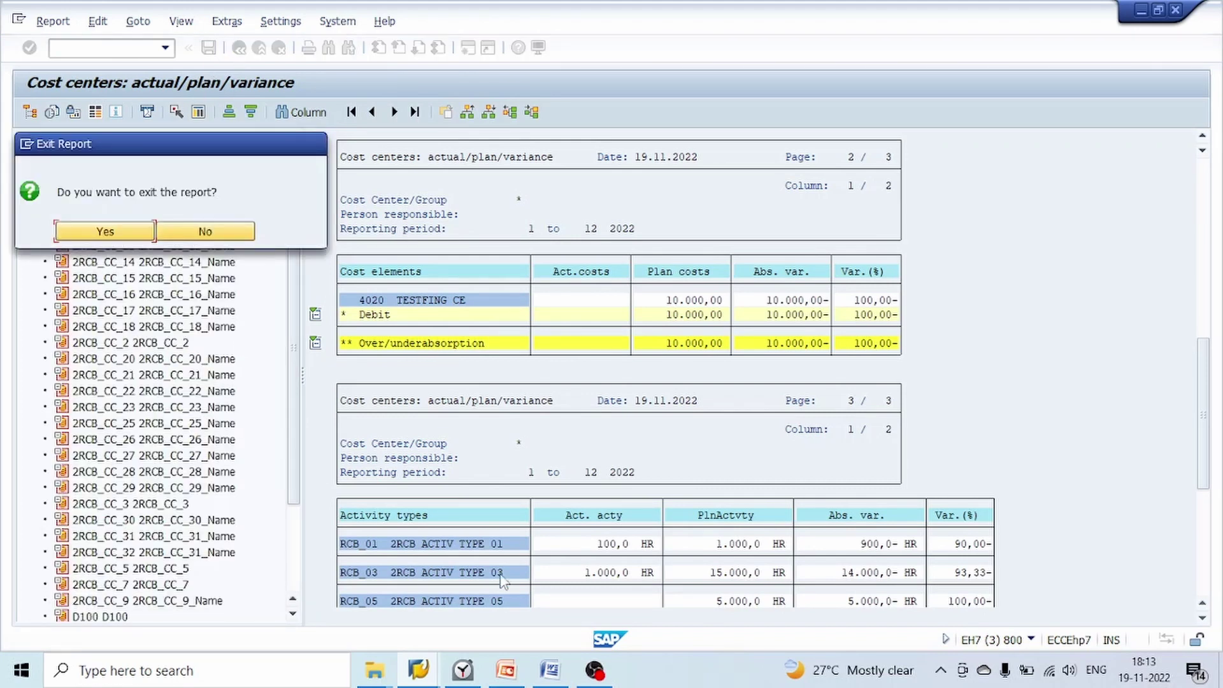
{"action": "left_click", "coordinate": [109, 230]}
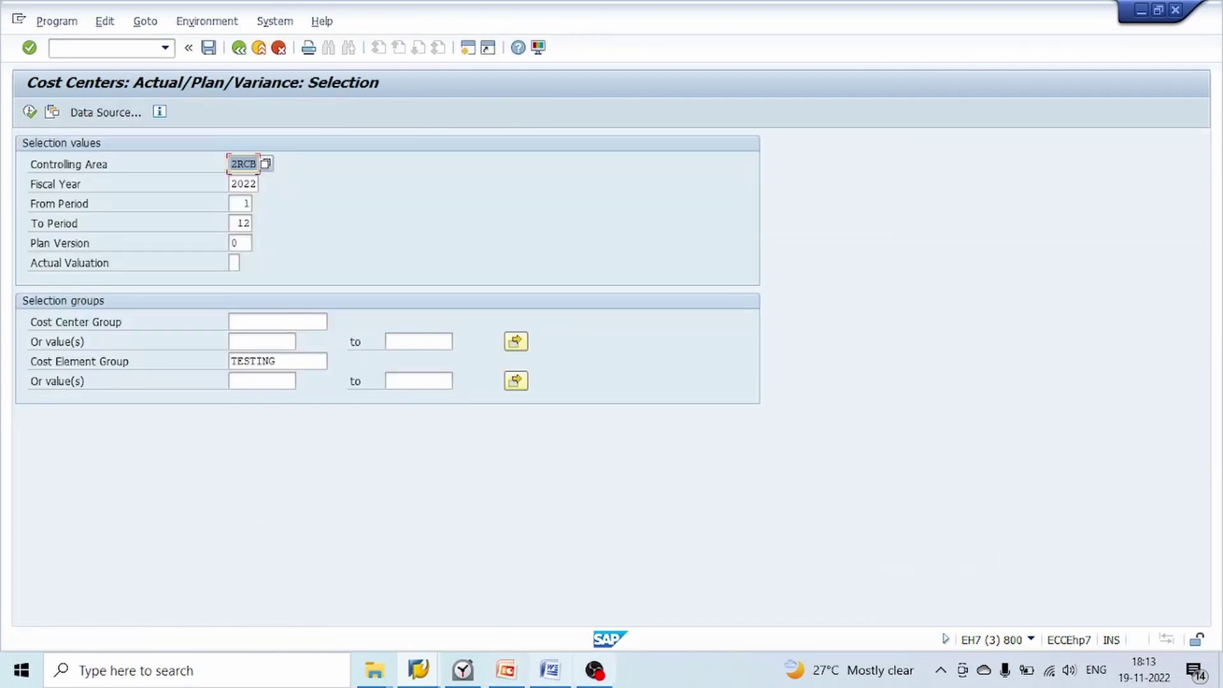
Switch to the session with the TESTING cost element group structure and review its cost elements 4020 to 4024
{"action": "left_click", "coordinate": [419, 670]}
{"action": "left_click", "coordinate": [239, 606]}
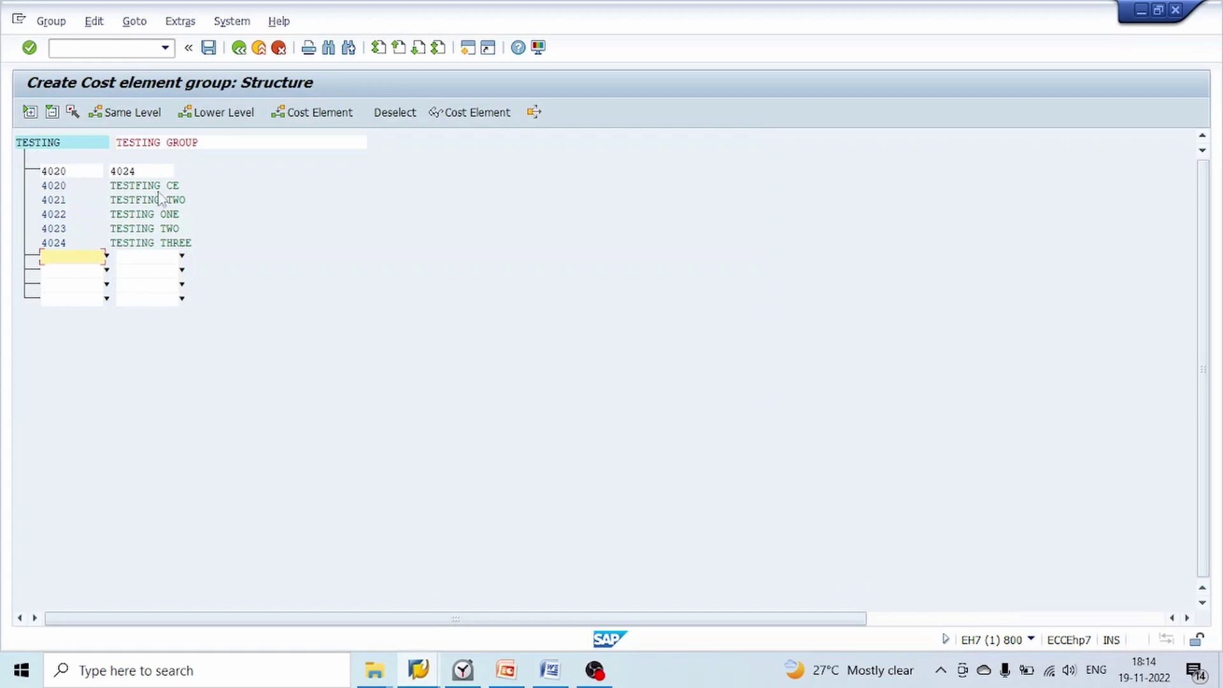
{"action": "left_click", "coordinate": [482, 52]}
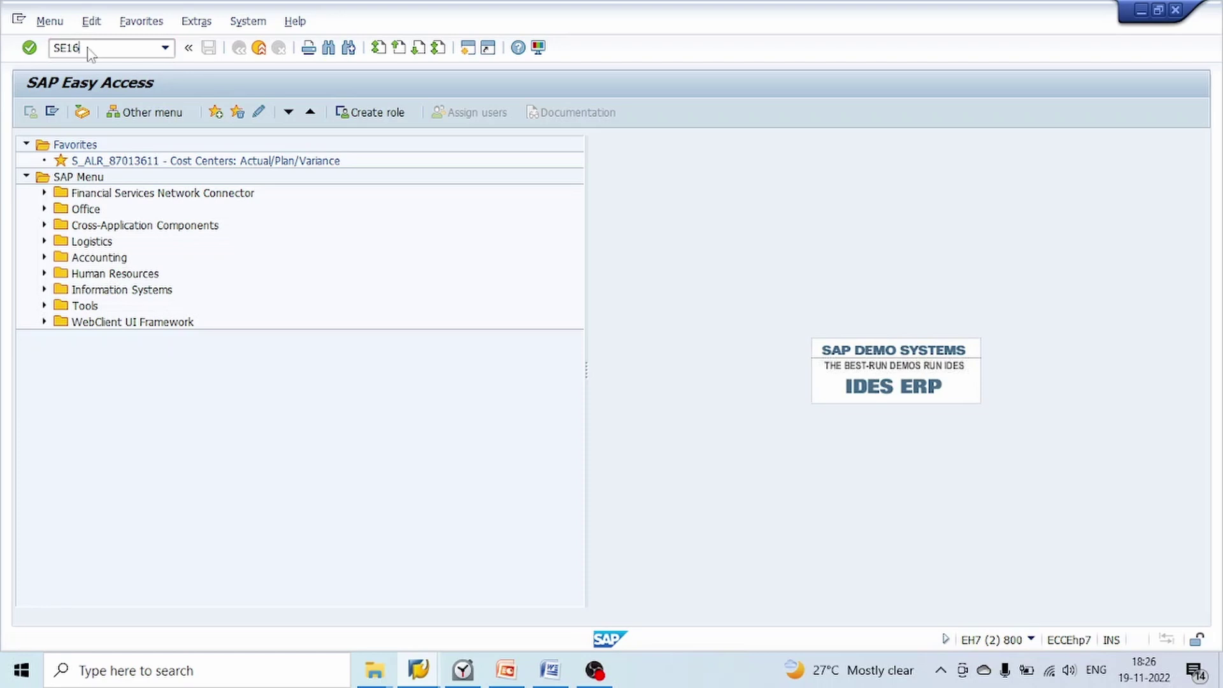
Open table SETLEAF in the Data Browser (SE16) and restrict the selection to set class 0102, Cost Element Group
{"action": "key", "text": "Return"}
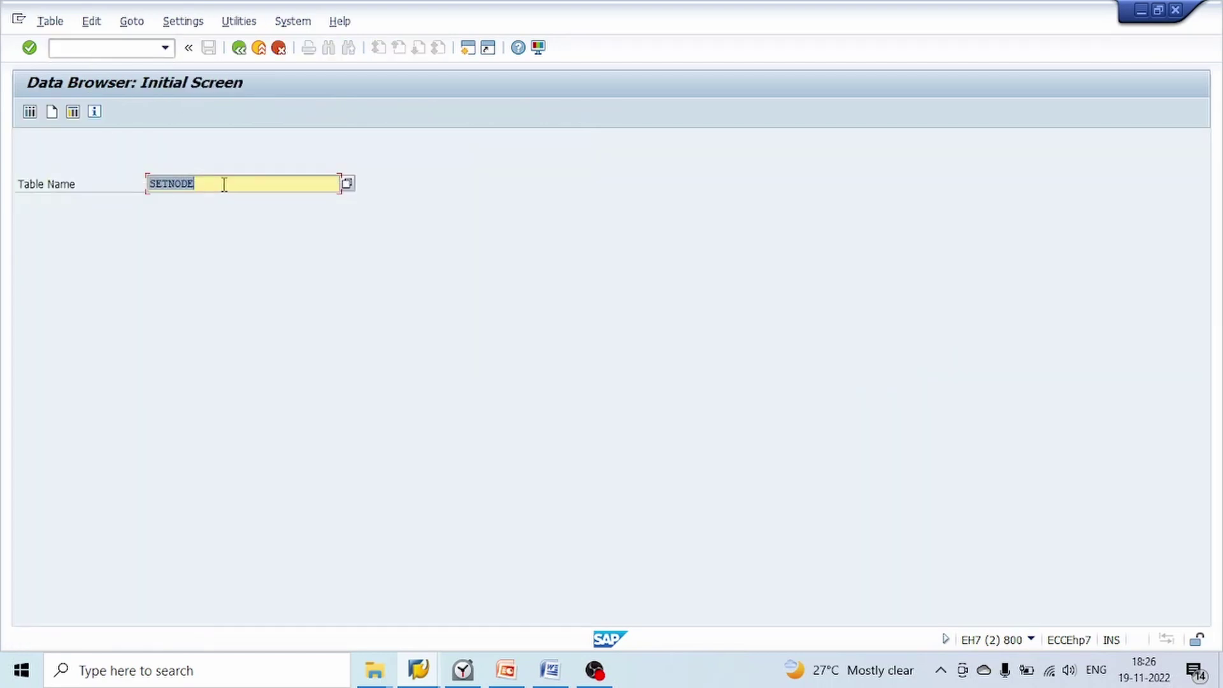
{"action": "type", "text": "SETLEAF"}
{"action": "key", "text": "Return"}
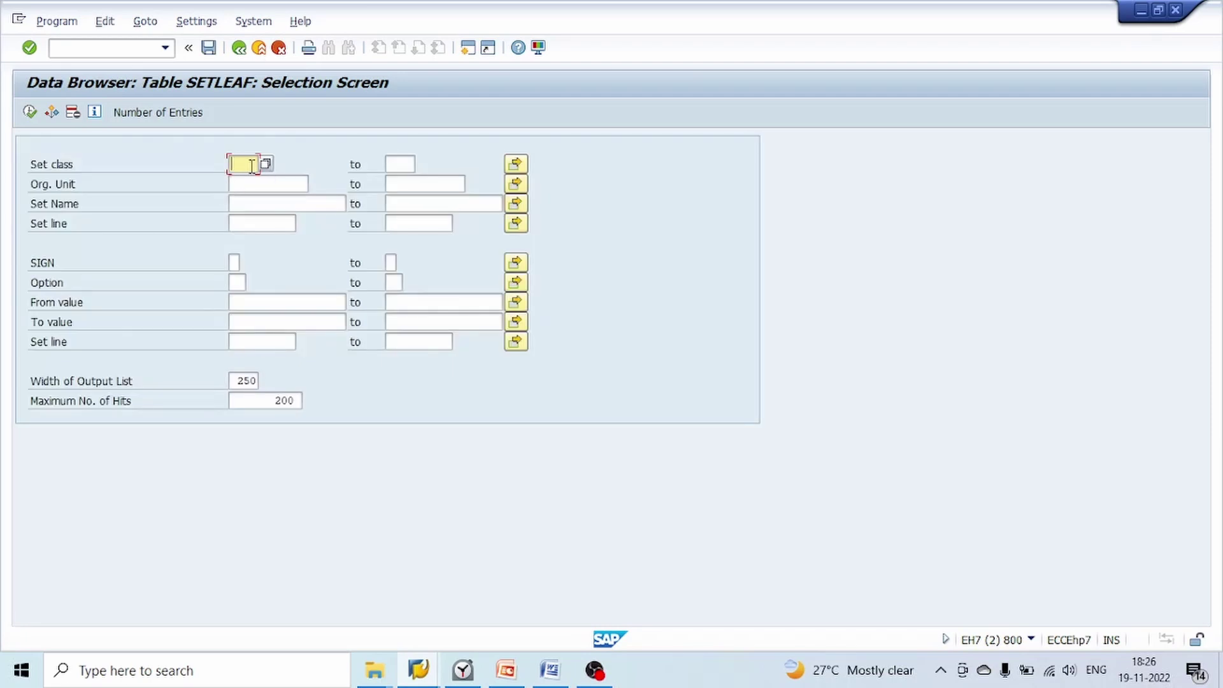
{"action": "type", "text": "0102"}
{"action": "left_click", "coordinate": [265, 164]}
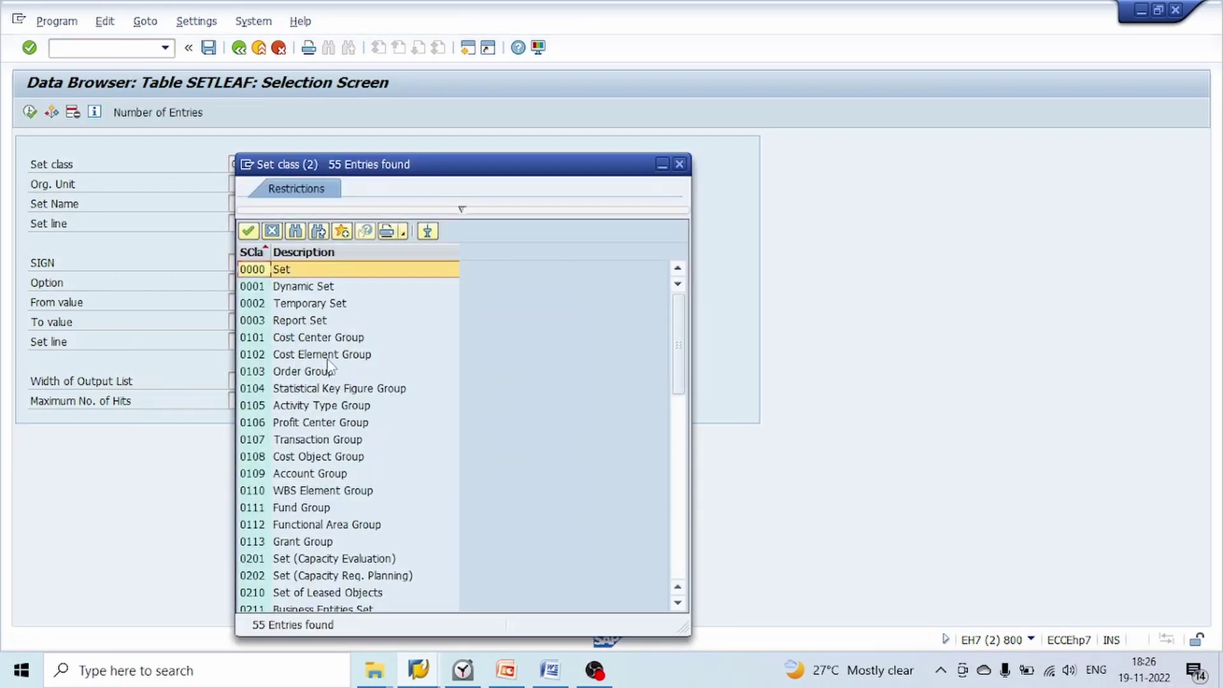
{"action": "left_click", "coordinate": [274, 359]}
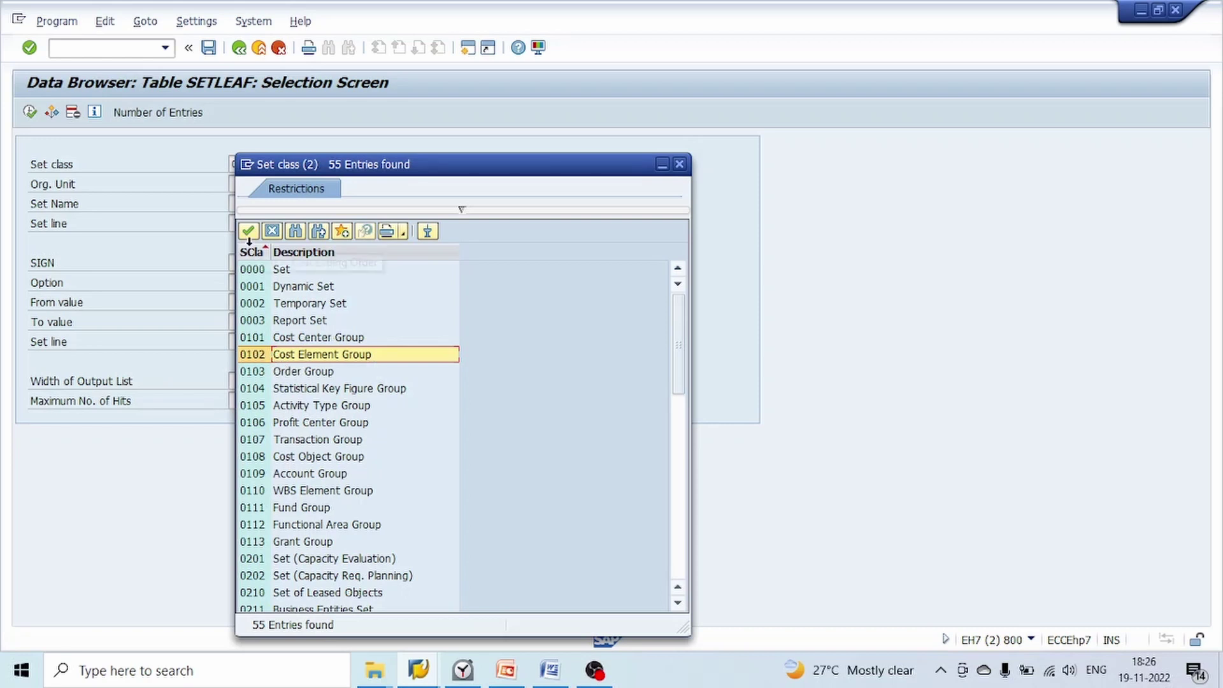
{"action": "left_click", "coordinate": [248, 231]}
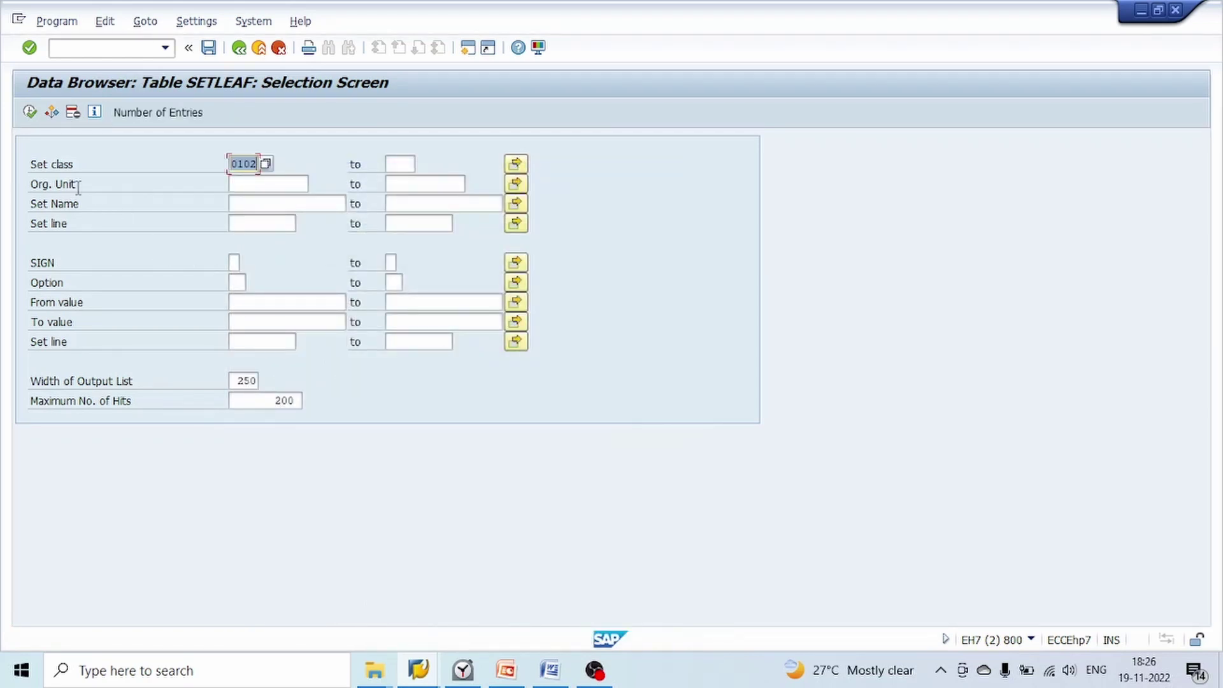
Run the SETLEAF selection for Org. Unit 2RCB and examine the from and to values of set TESTING
{"action": "left_click", "coordinate": [266, 185]}
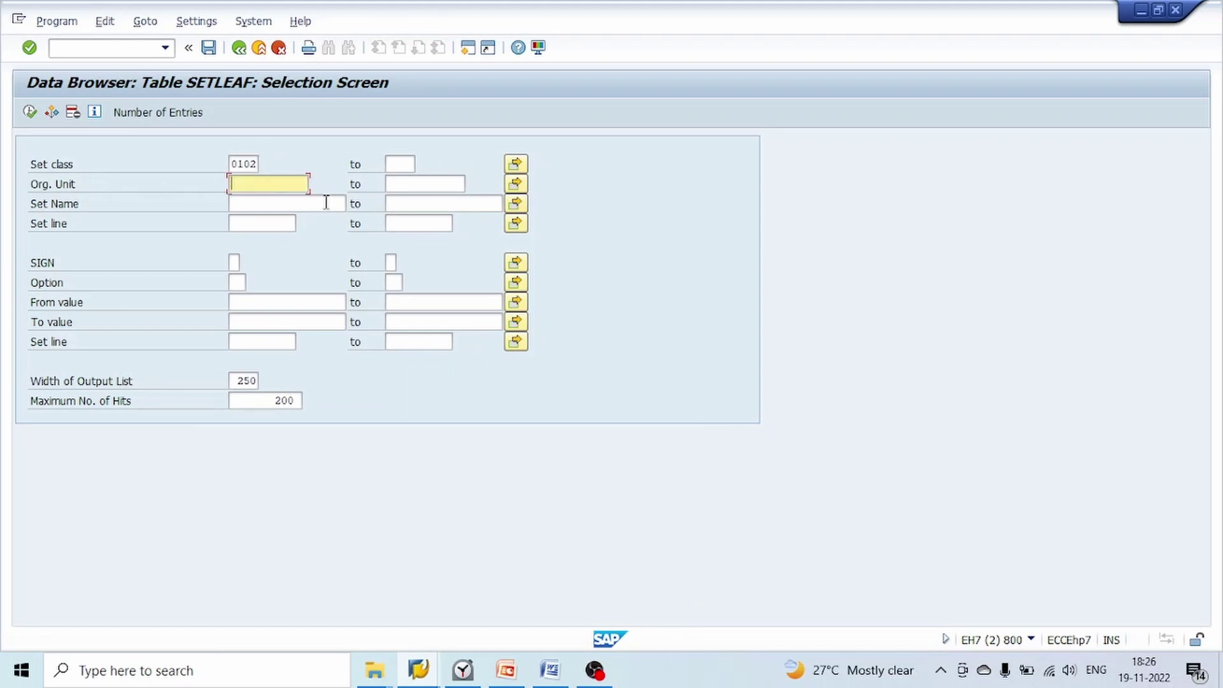
{"action": "type", "text": "2RCB"}
{"action": "left_click", "coordinate": [29, 112]}
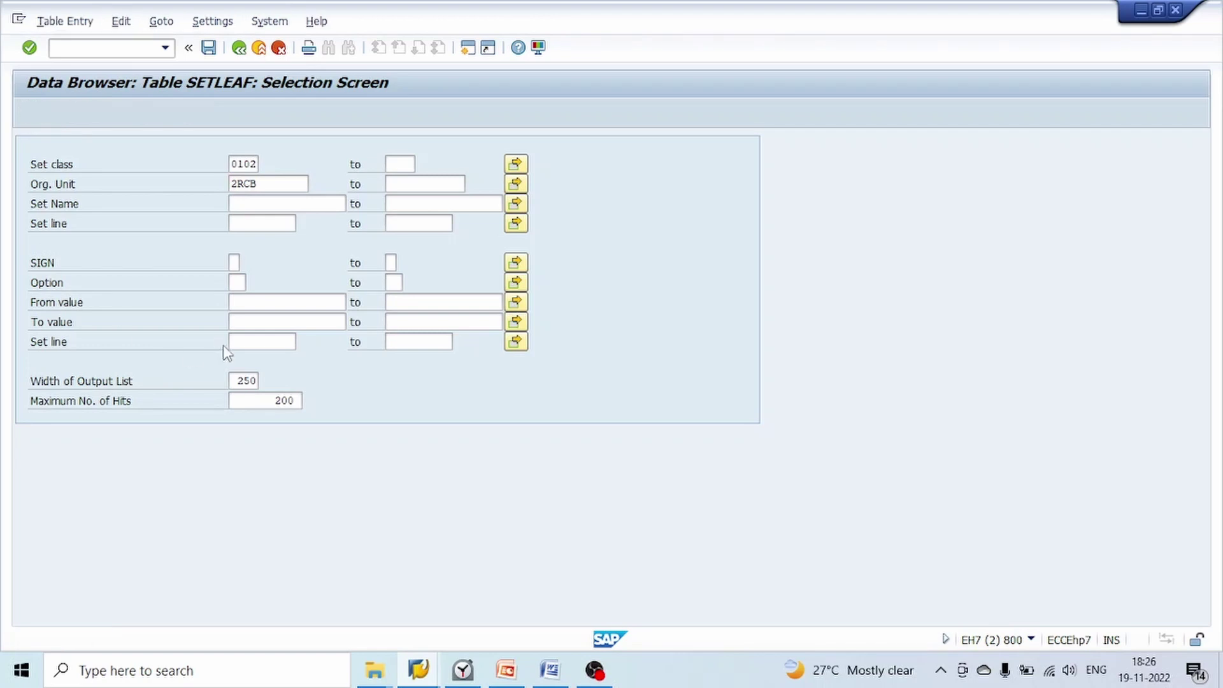
{"action": "key", "text": "Tab"}
{"action": "key", "text": "Tab"}
{"action": "key", "text": "Tab"}
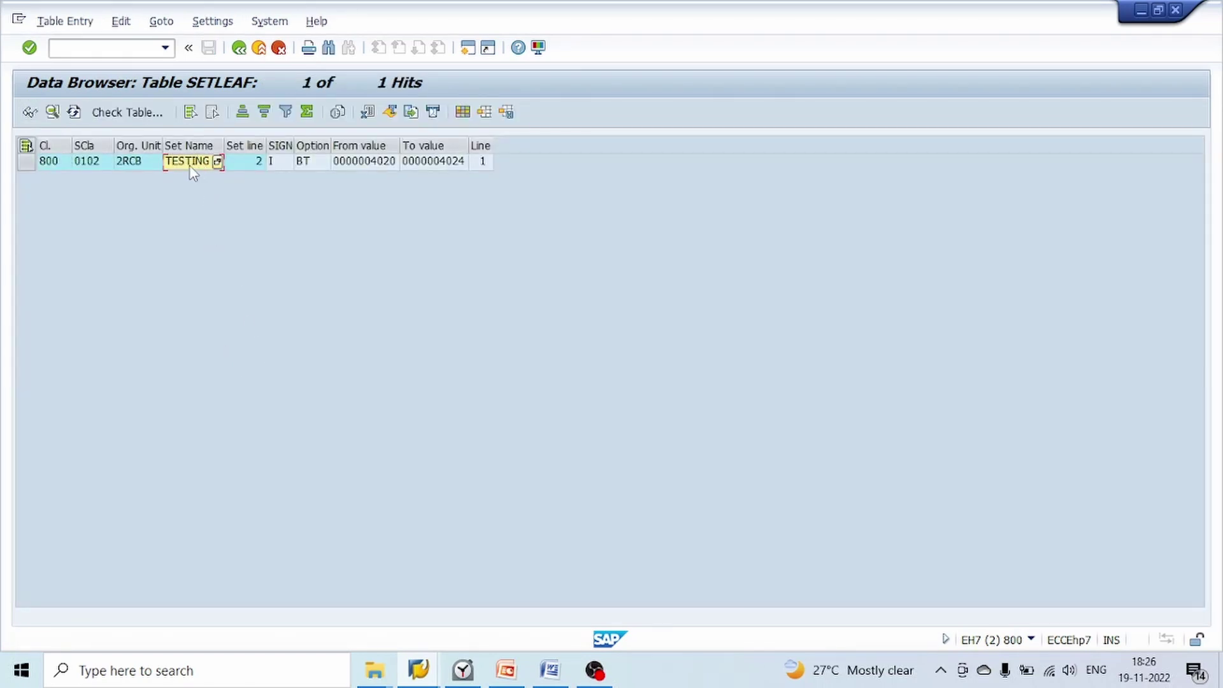
{"action": "left_click", "coordinate": [350, 165]}
{"action": "left_click", "coordinate": [428, 168]}
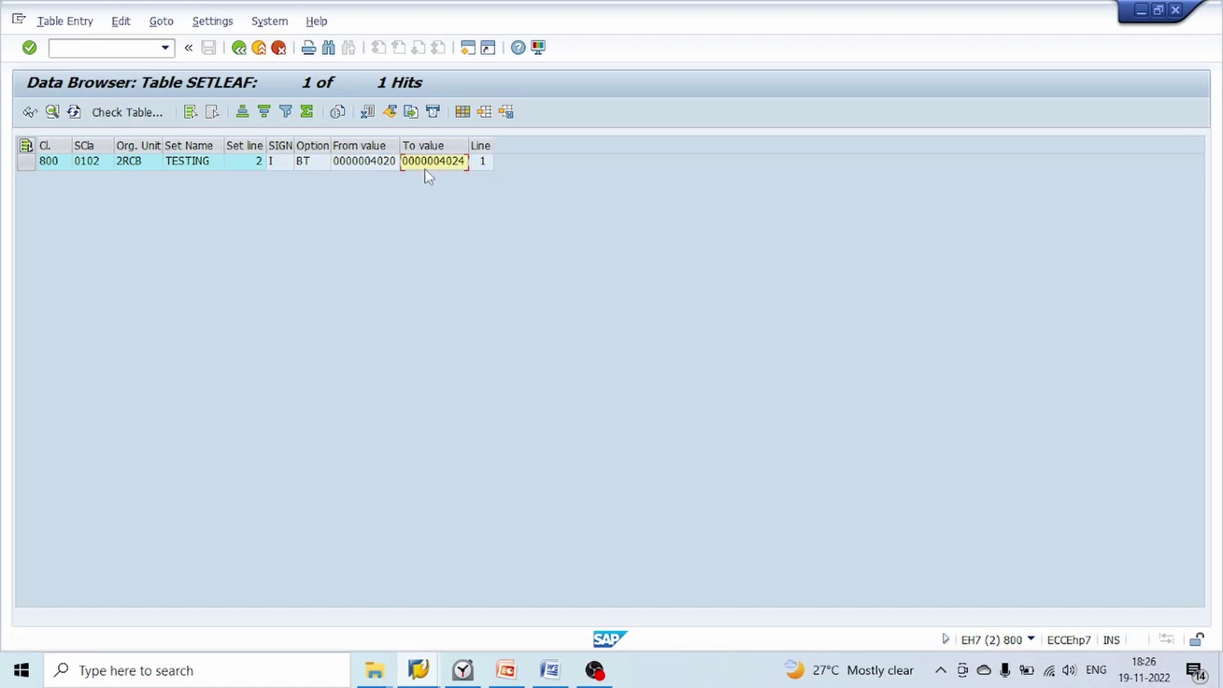
{"action": "left_click", "coordinate": [382, 169]}
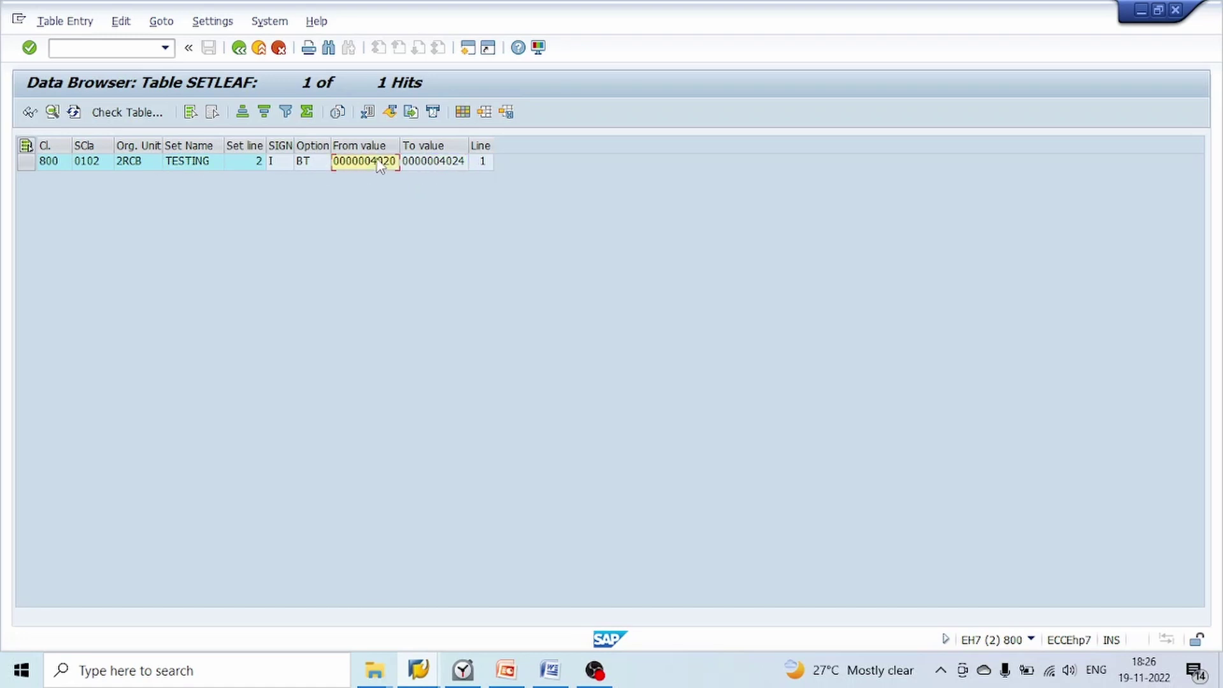
{"action": "left_click", "coordinate": [442, 166]}
Switch to an already open idle session and open table SETNODE in the Data Browser (SE16)
{"action": "left_click", "coordinate": [468, 47]}
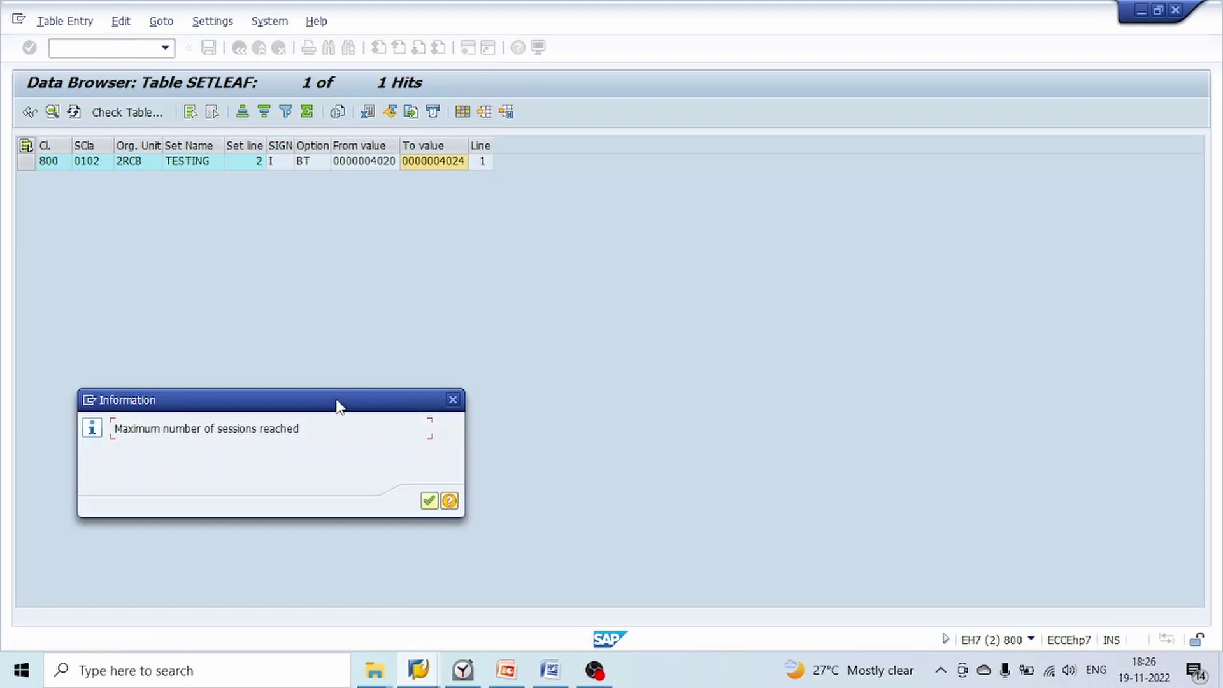
{"action": "left_click", "coordinate": [430, 502]}
{"action": "mouse_move", "coordinate": [420, 685]}
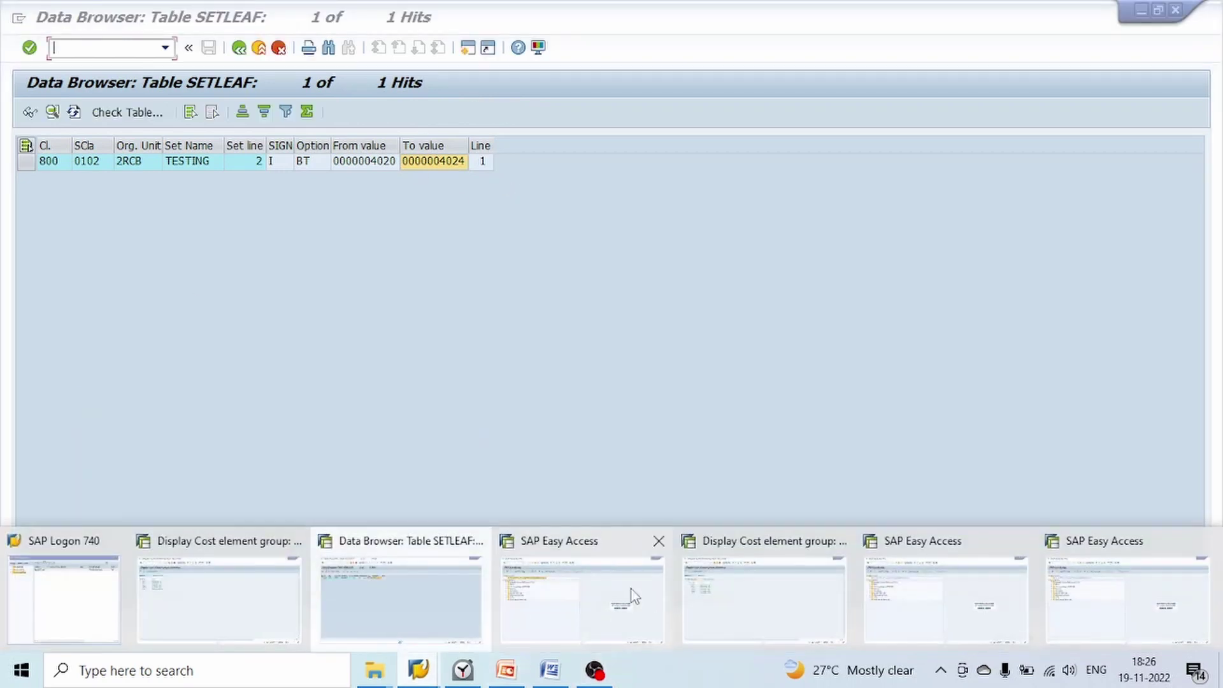
{"action": "left_click", "coordinate": [554, 605]}
{"action": "left_click", "coordinate": [73, 46]}
{"action": "type", "text": "SE"}
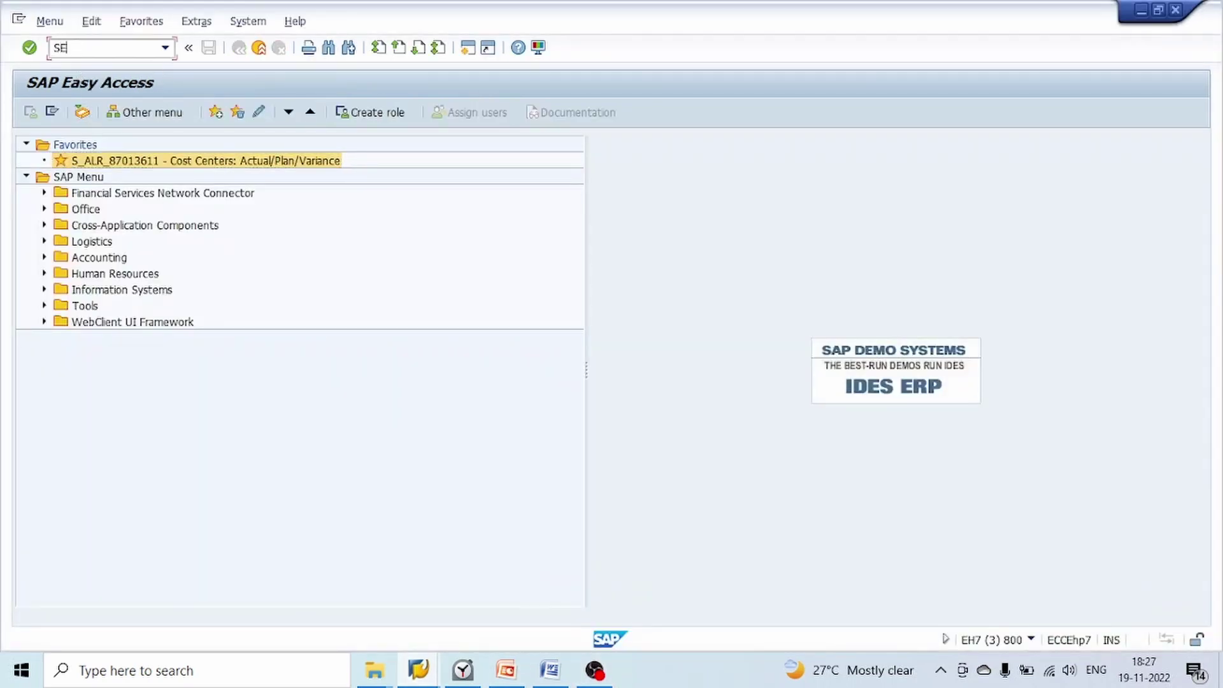
{"action": "type", "text": "16"}
{"action": "key", "text": "Return"}
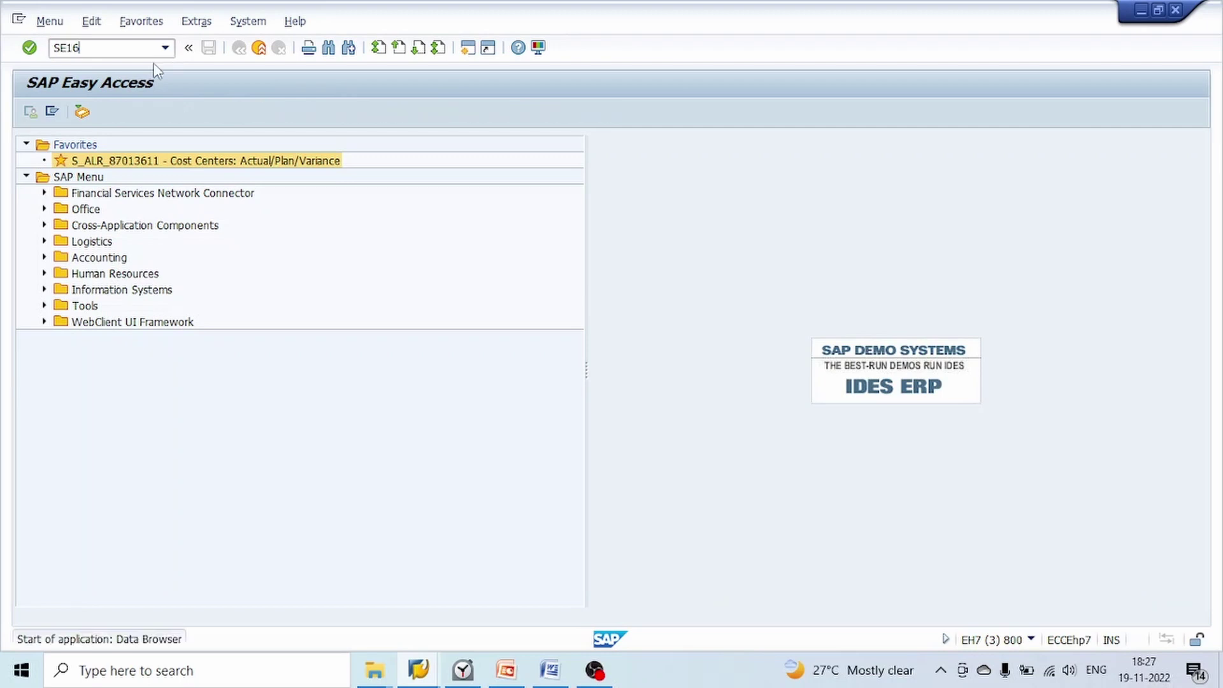
{"action": "type", "text": "SETNODE"}
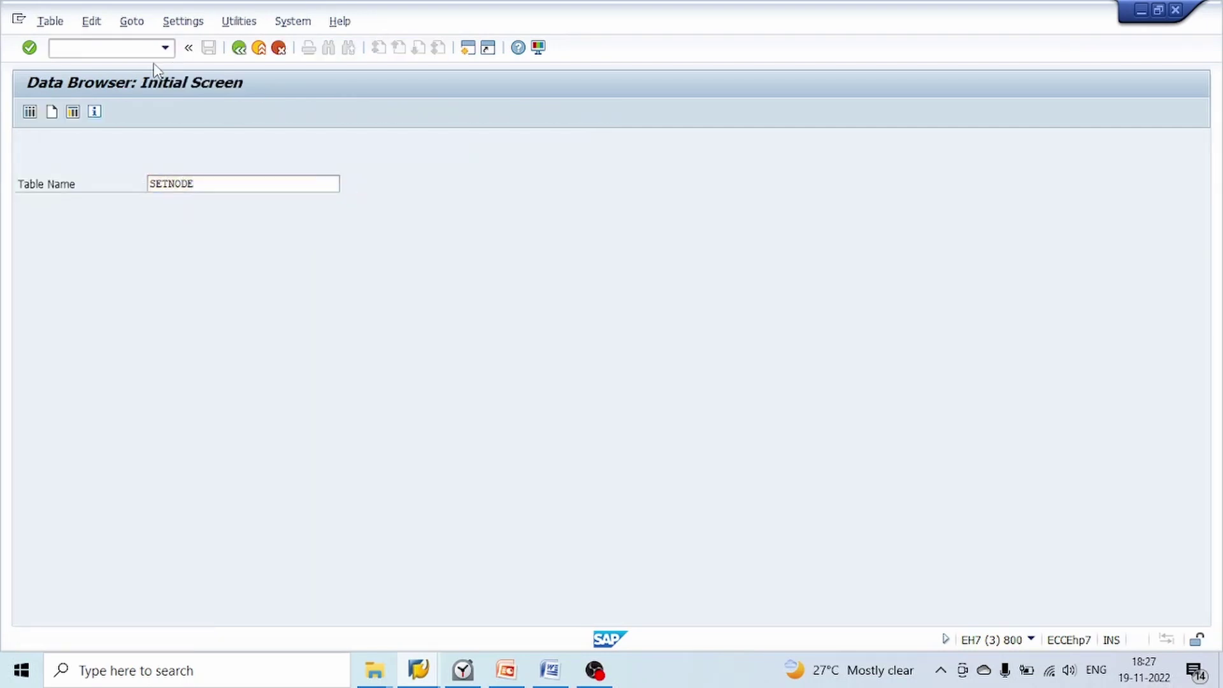
{"action": "key", "text": "Return"}
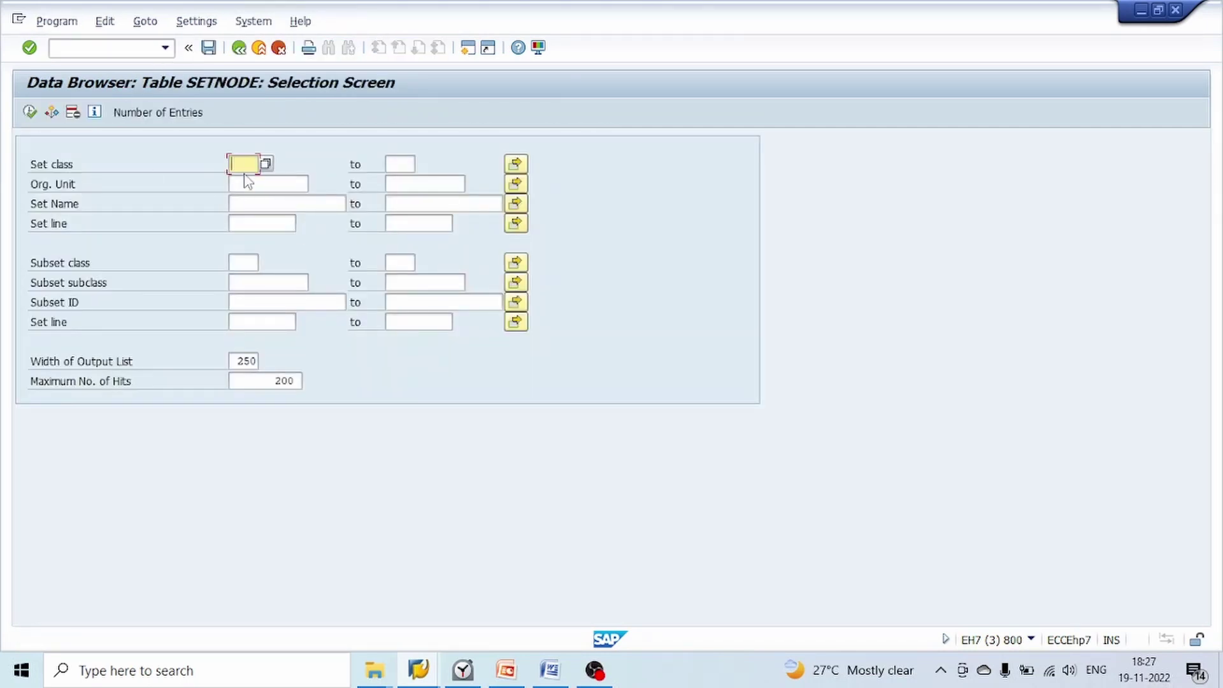
Run the SETNODE selection for set class 0102 and Org. Unit 2RCB
{"action": "type", "text": "0102"}
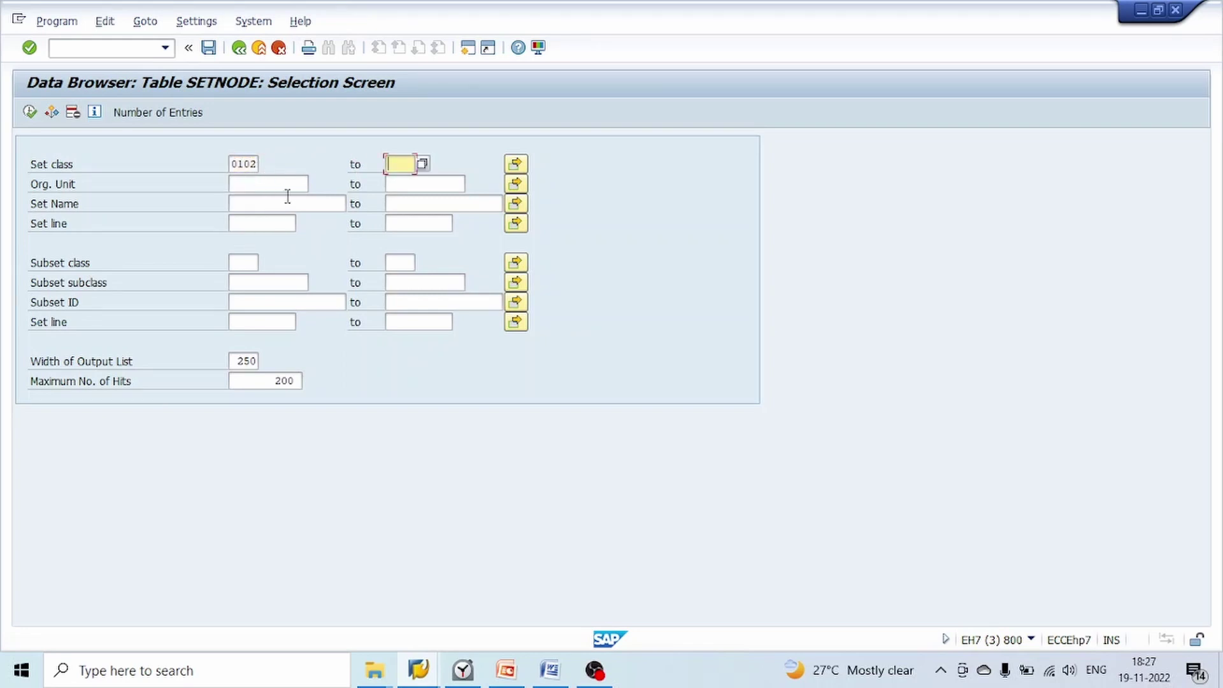
{"action": "left_click", "coordinate": [278, 186]}
{"action": "type", "text": "2RCB"}
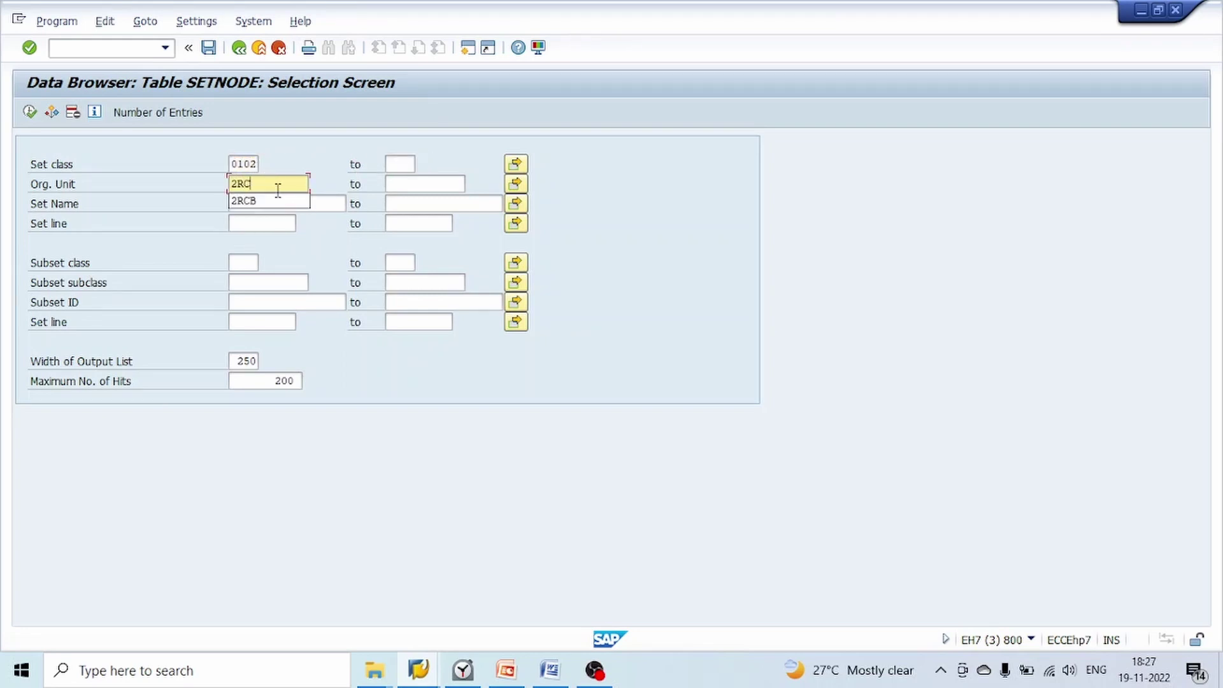
{"action": "left_click", "coordinate": [29, 112]}
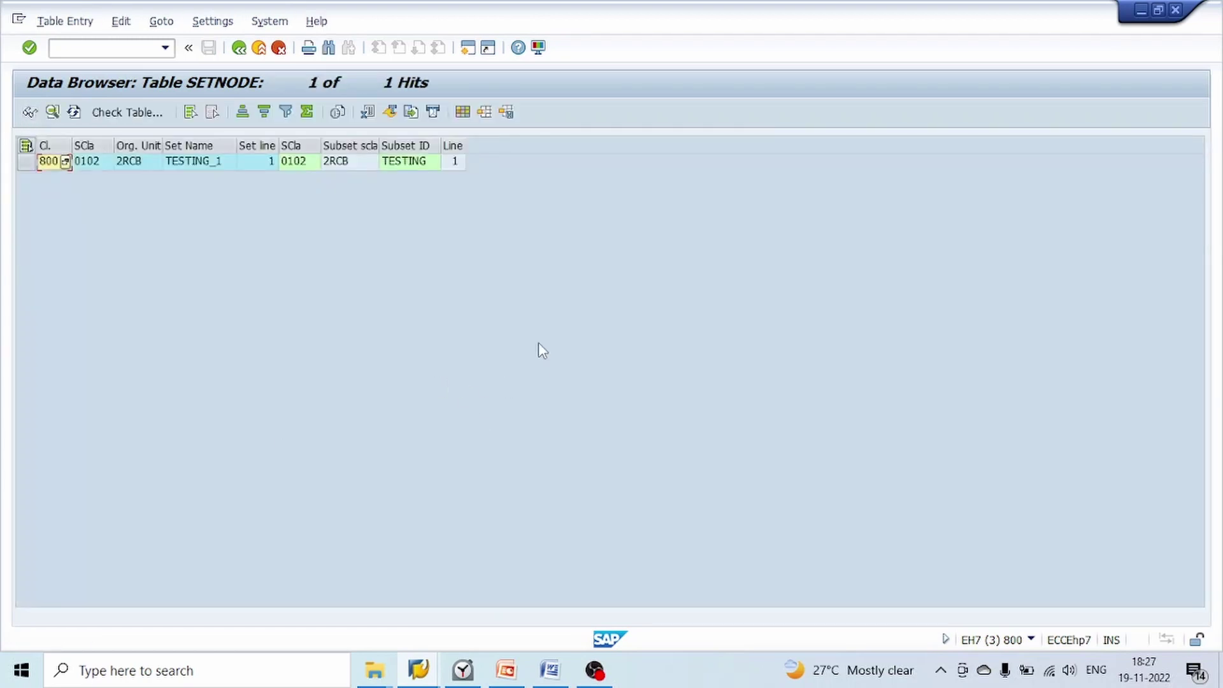
Examine how set name TESTING_1 relates to subset ID TESTING in the SETNODE entry
{"action": "left_click", "coordinate": [408, 163]}
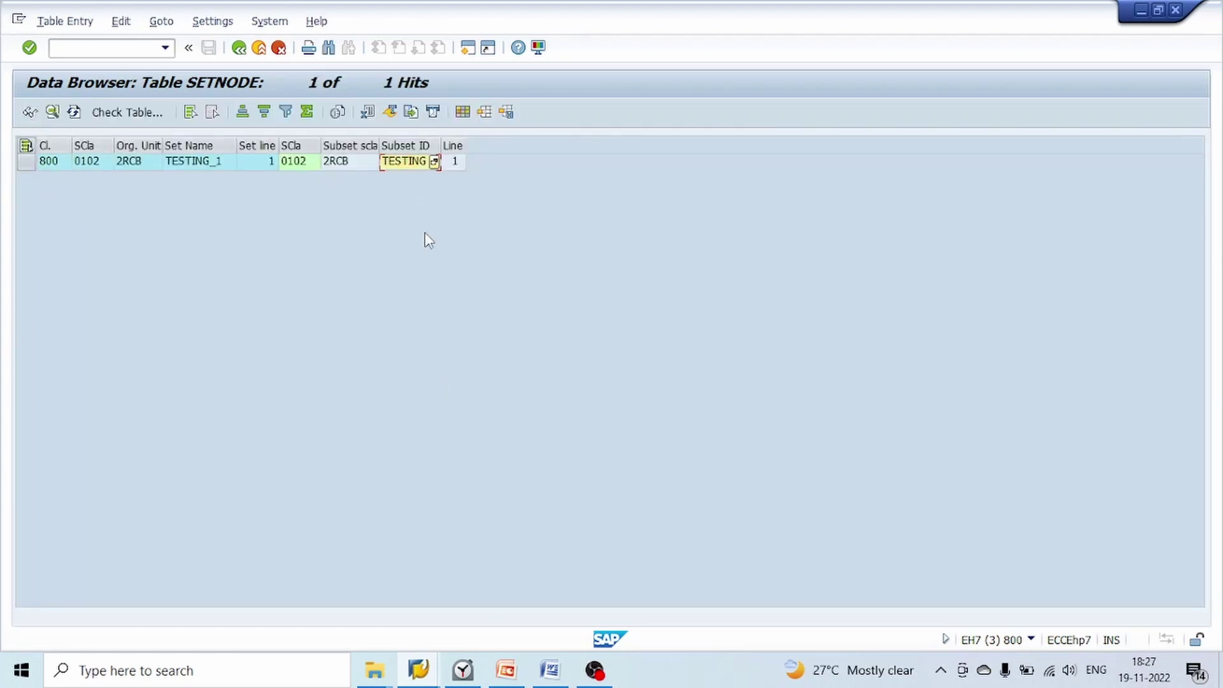
{"action": "left_click", "coordinate": [410, 163]}
{"action": "left_click", "coordinate": [186, 161]}
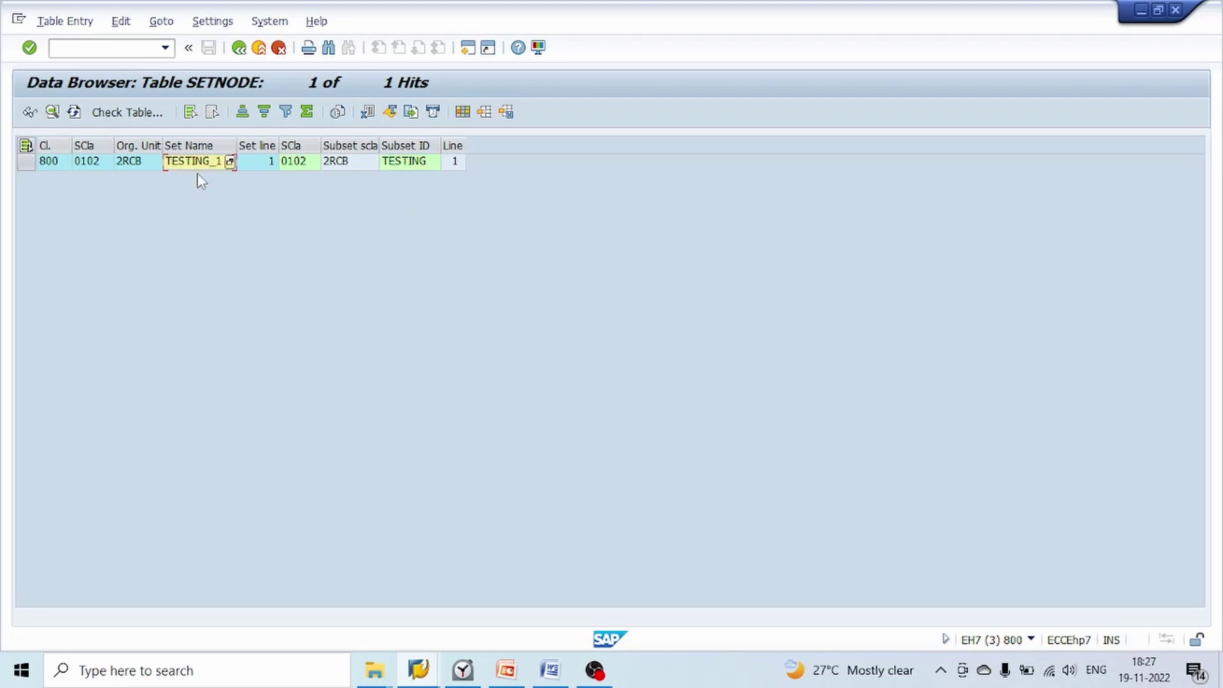
{"action": "left_click", "coordinate": [417, 163]}
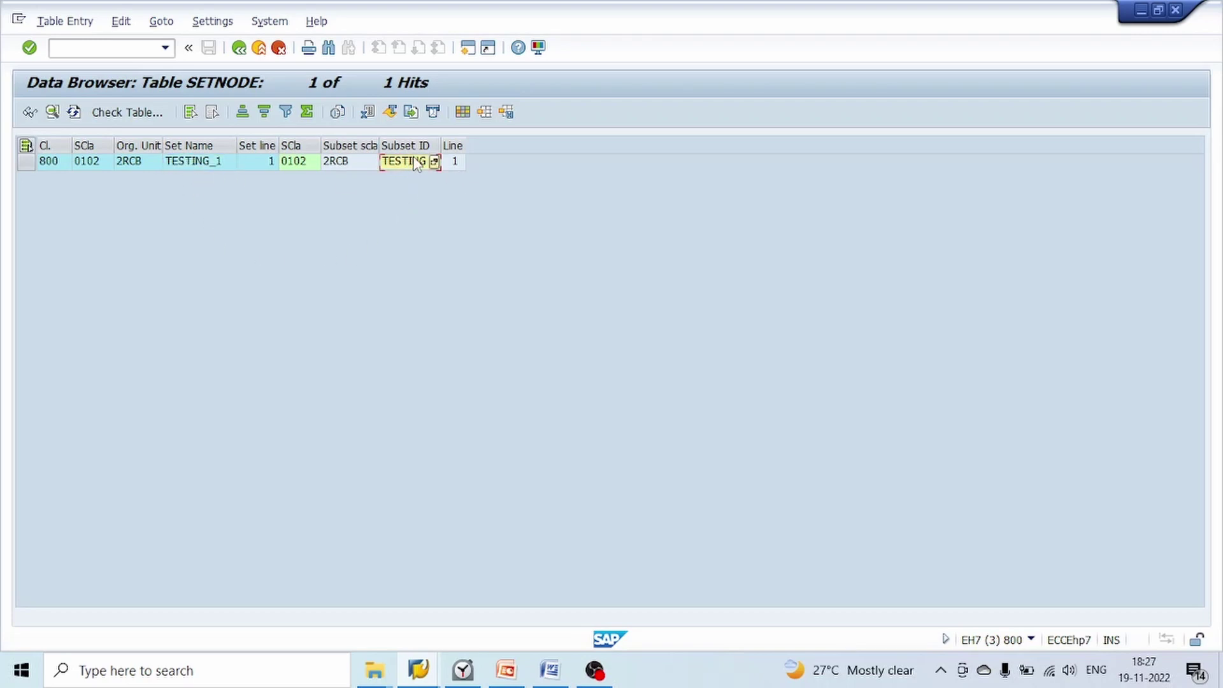
{"action": "left_click", "coordinate": [209, 162]}
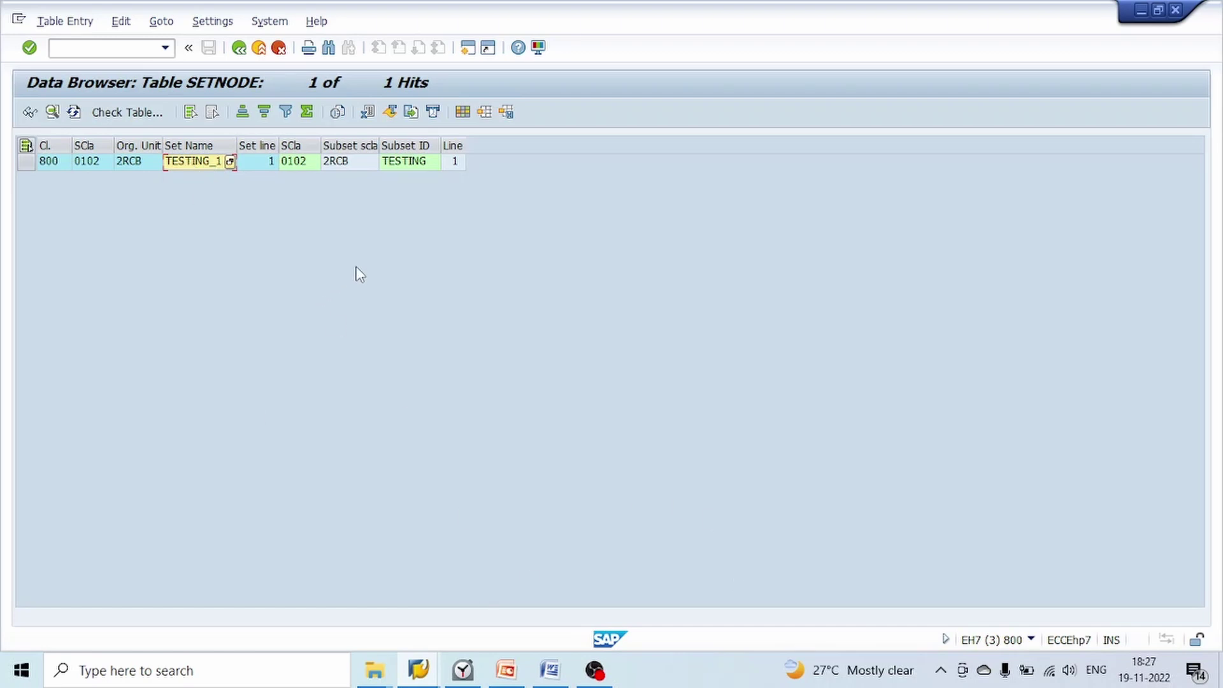
{"action": "left_click", "coordinate": [411, 163]}
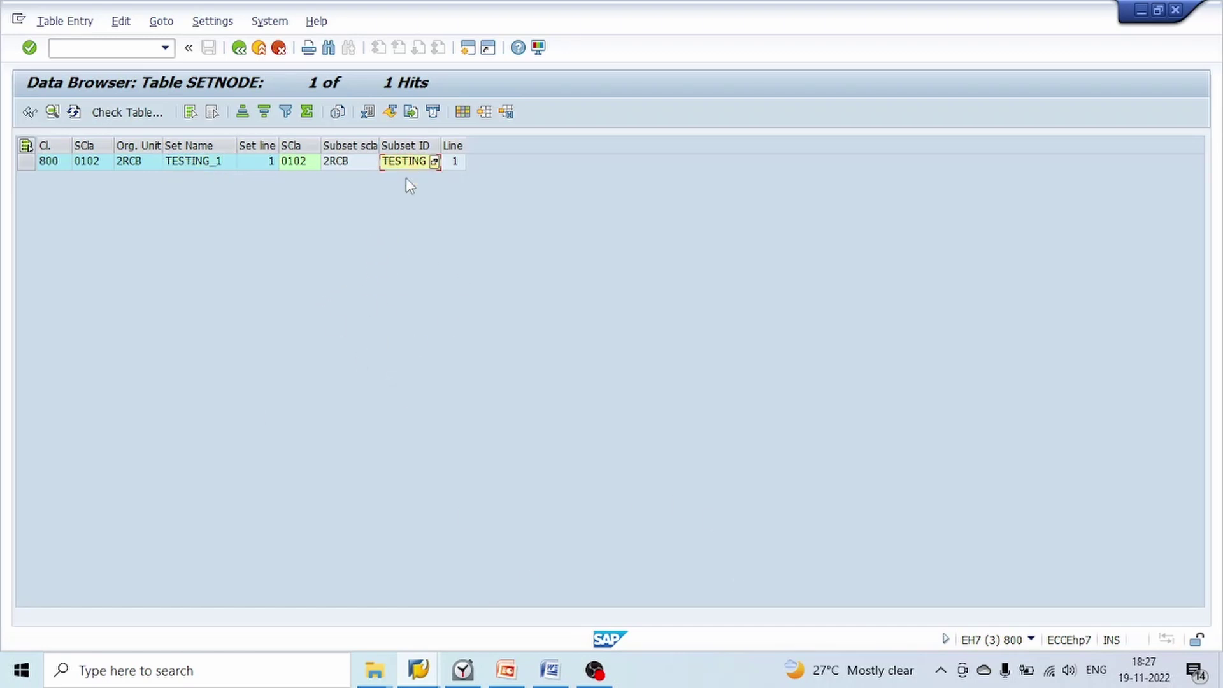
{"action": "left_click", "coordinate": [168, 163]}
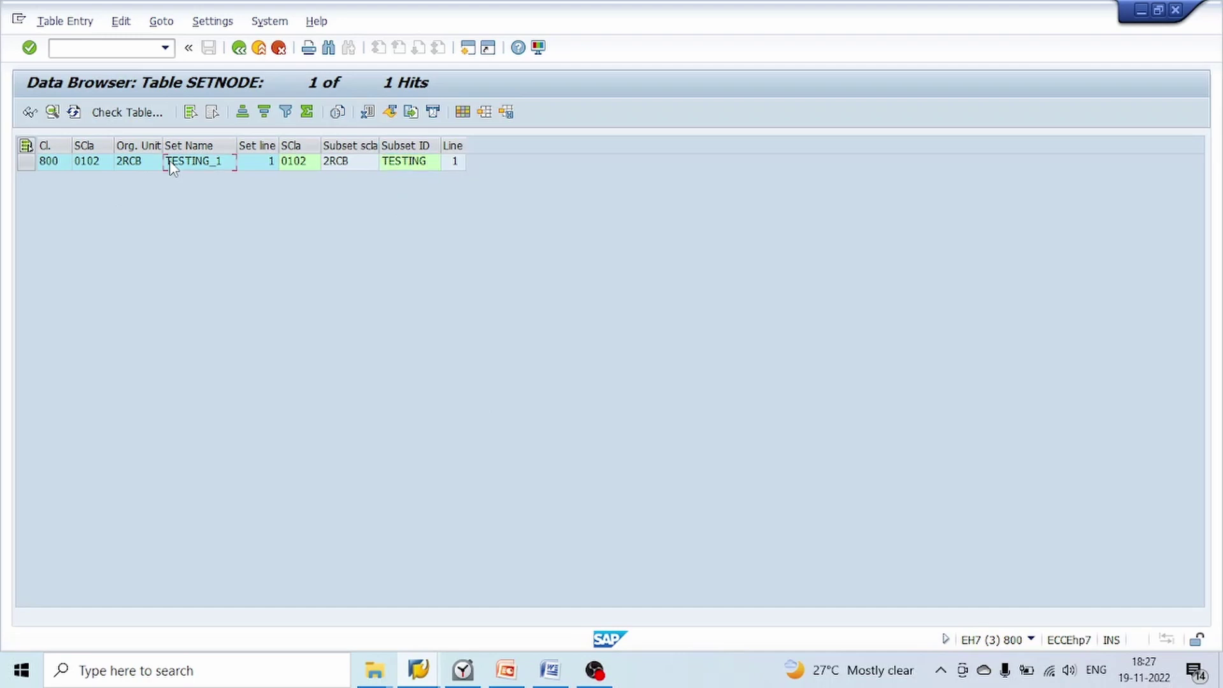
In another idle session, display cost element group TESTING_1 with KAH3 and expand its subgroup TESTING
{"action": "left_click", "coordinate": [418, 668]}
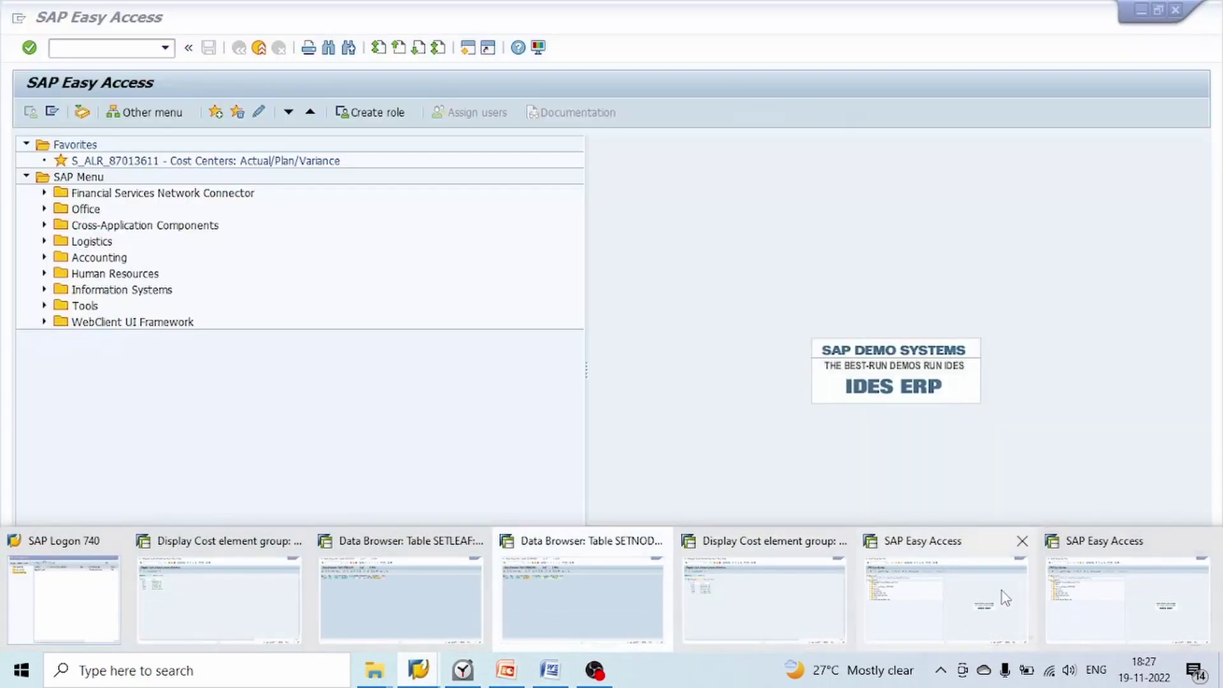
{"action": "left_click", "coordinate": [1001, 594]}
{"action": "left_click", "coordinate": [102, 51]}
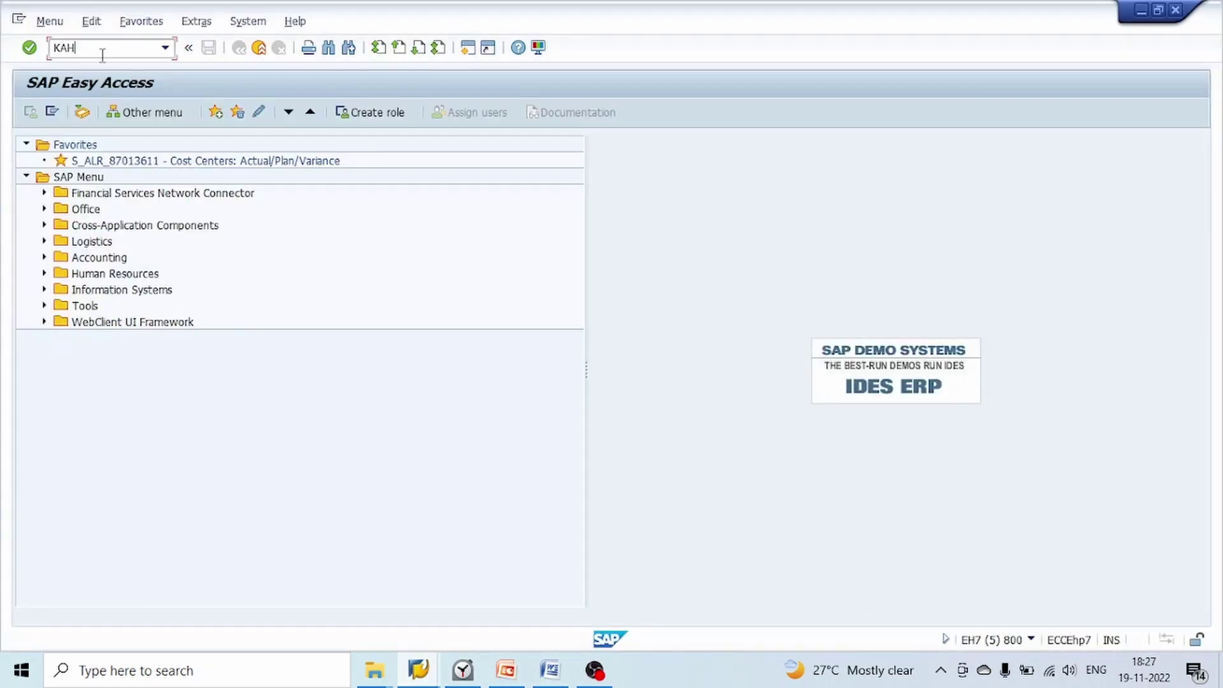
{"action": "type", "text": "KAH3"}
{"action": "key", "text": "Return"}
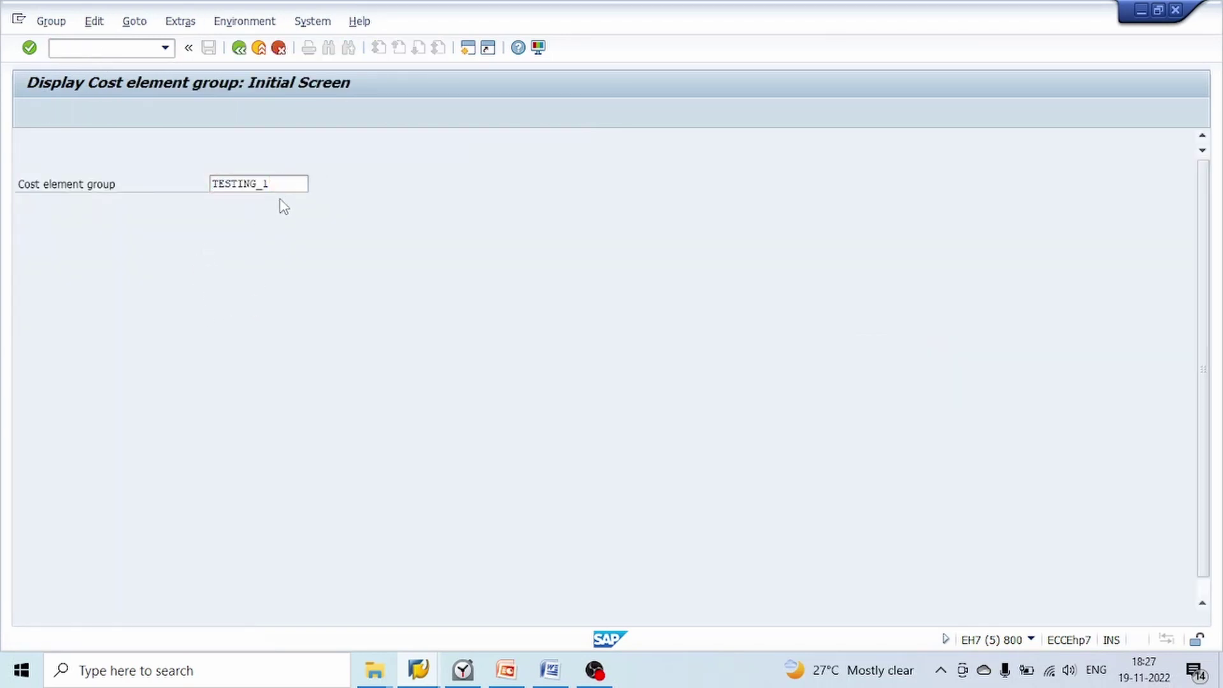
{"action": "key", "text": "Return"}
{"action": "left_click", "coordinate": [47, 172]}
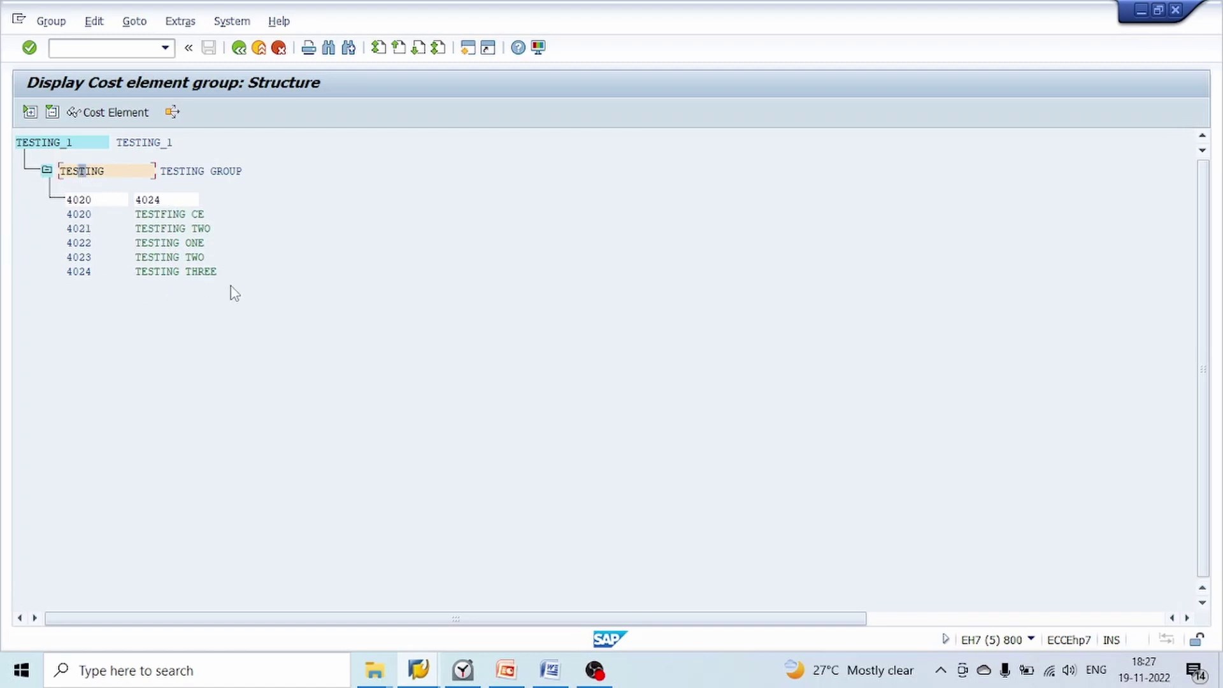
{"action": "left_click", "coordinate": [57, 144]}
Compare the set name and subset ID in the SETNODE entry with groups TESTING_1 and TESTING in the displayed cost element group structure
{"action": "left_click", "coordinate": [423, 669]}
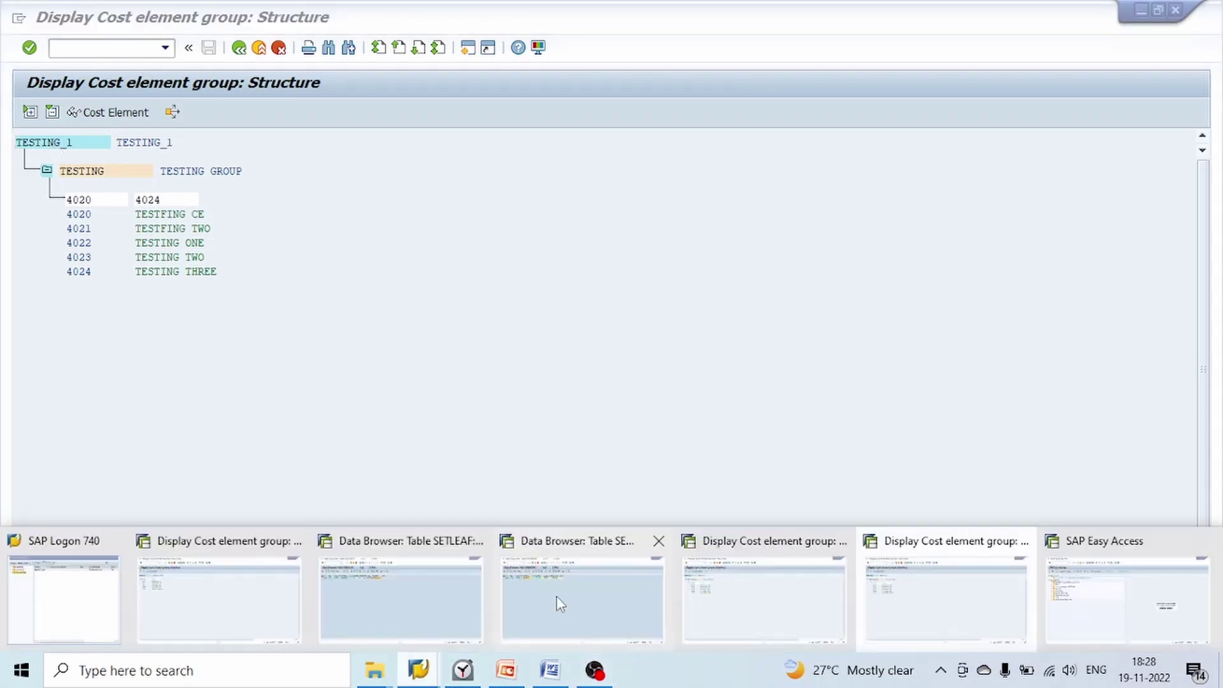
{"action": "left_click", "coordinate": [524, 593]}
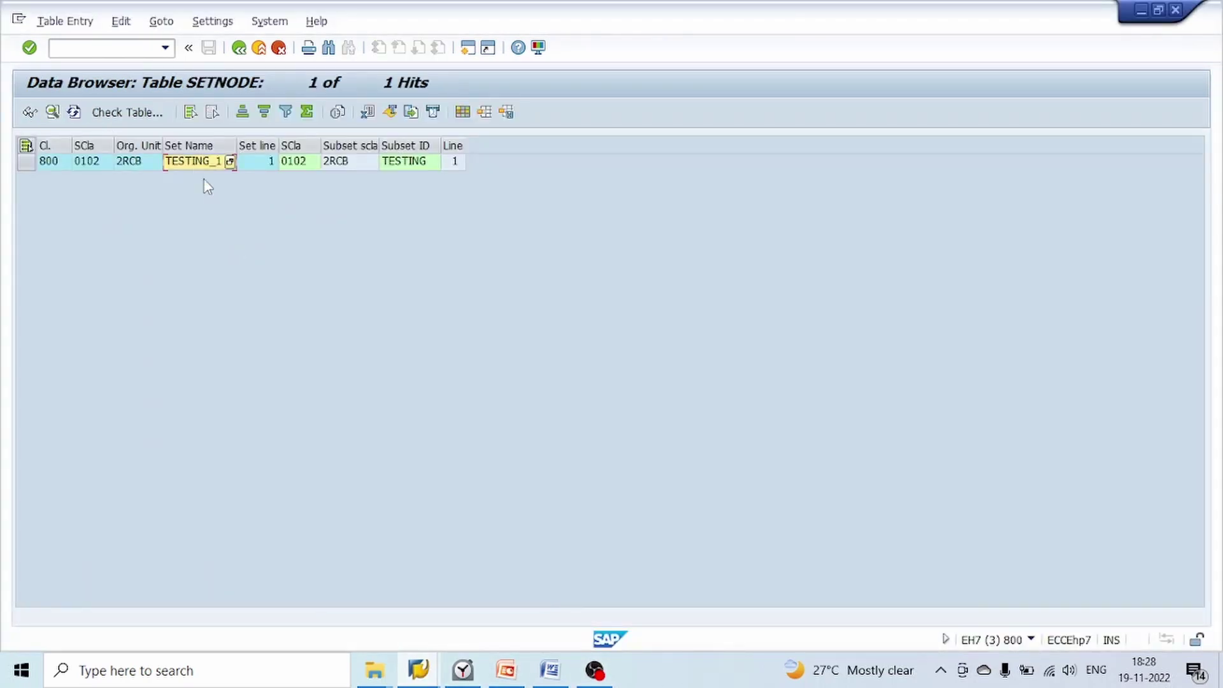
{"action": "left_click", "coordinate": [193, 147]}
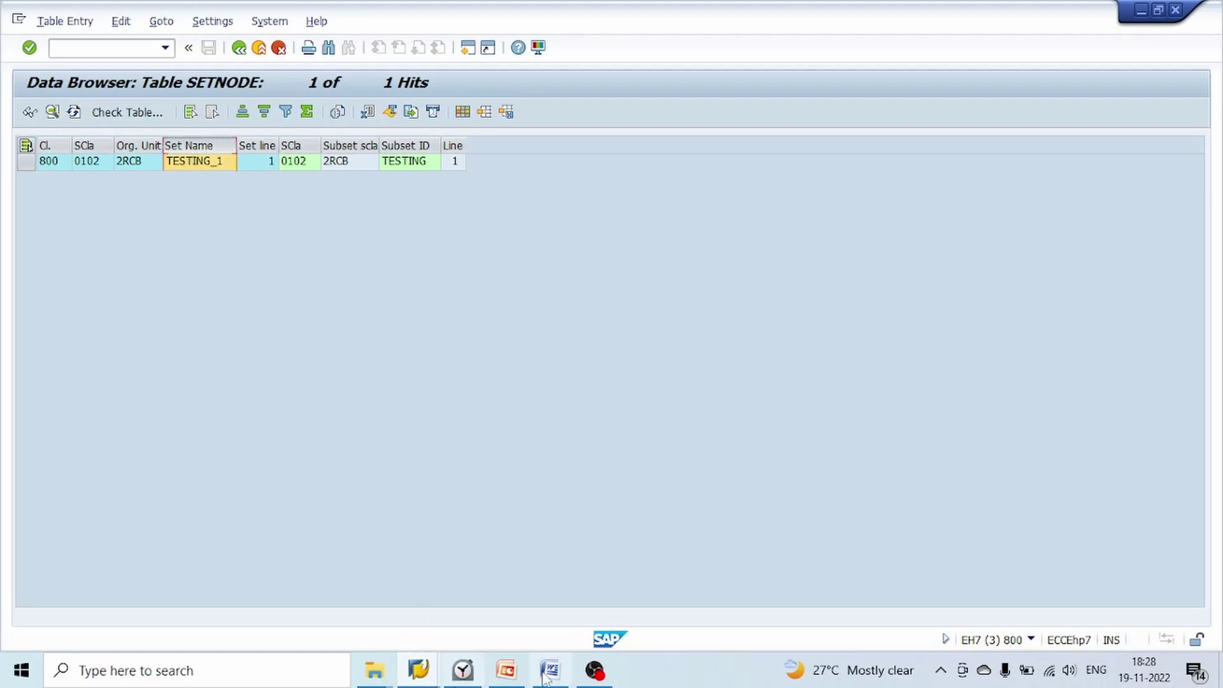
{"action": "left_click", "coordinate": [418, 669]}
{"action": "left_click", "coordinate": [988, 612]}
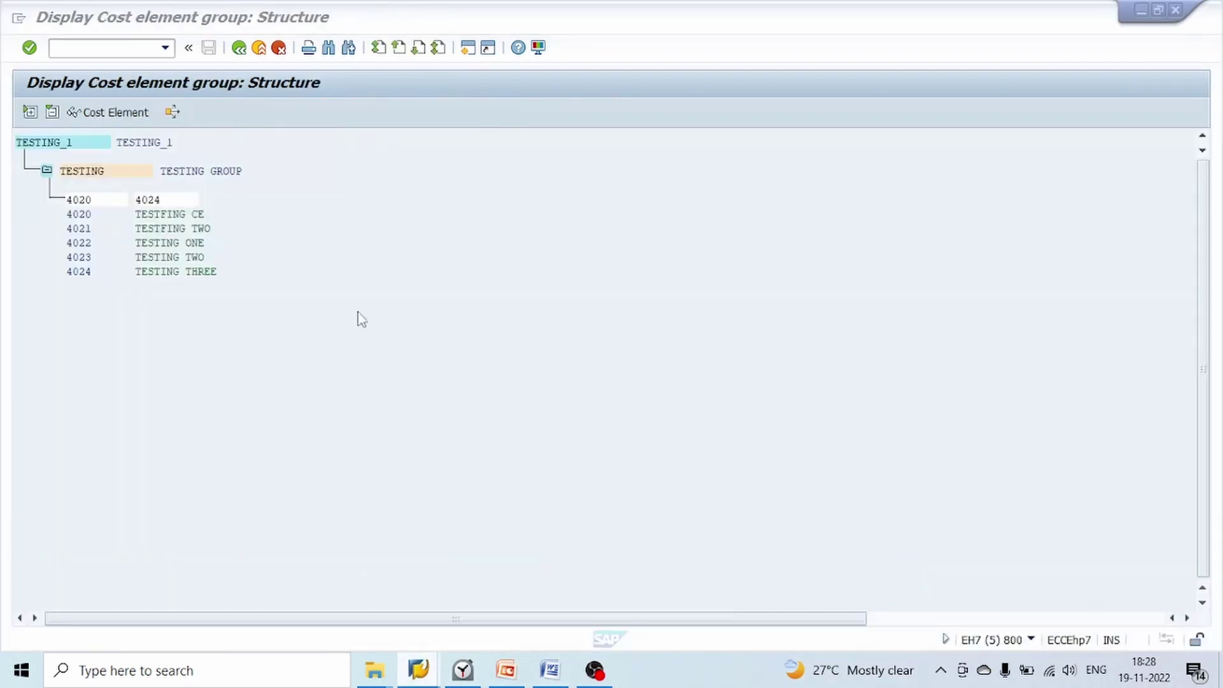
{"action": "left_click", "coordinate": [97, 171]}
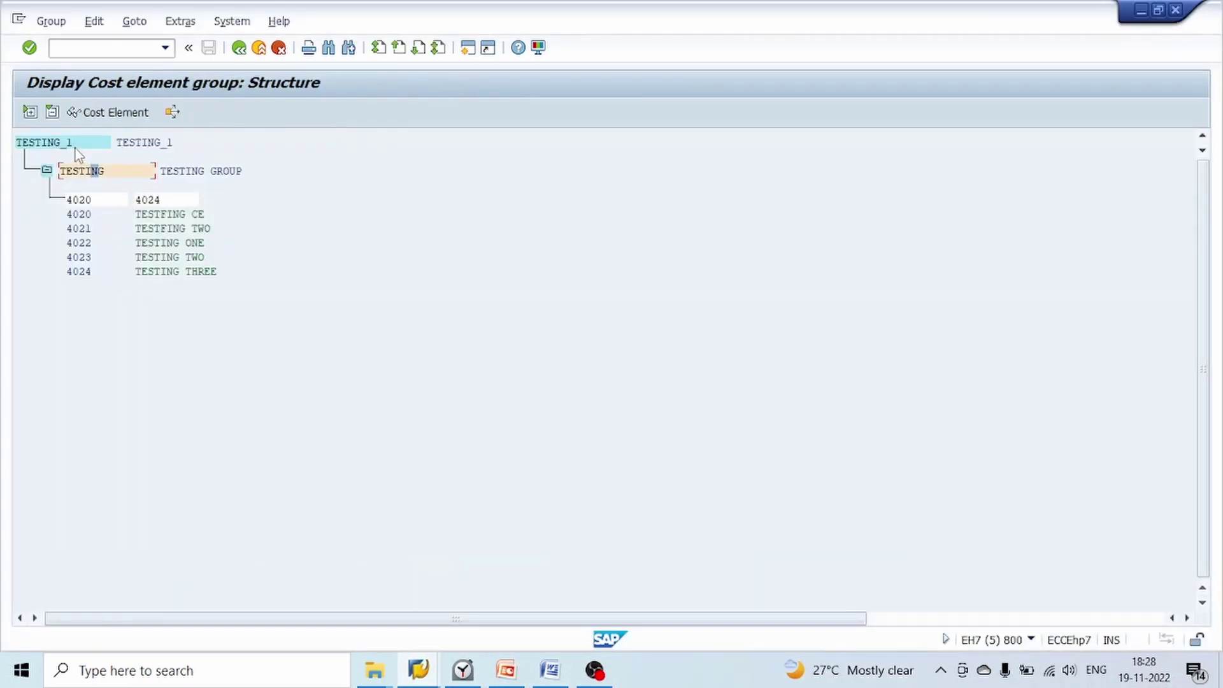
{"action": "left_click", "coordinate": [418, 668]}
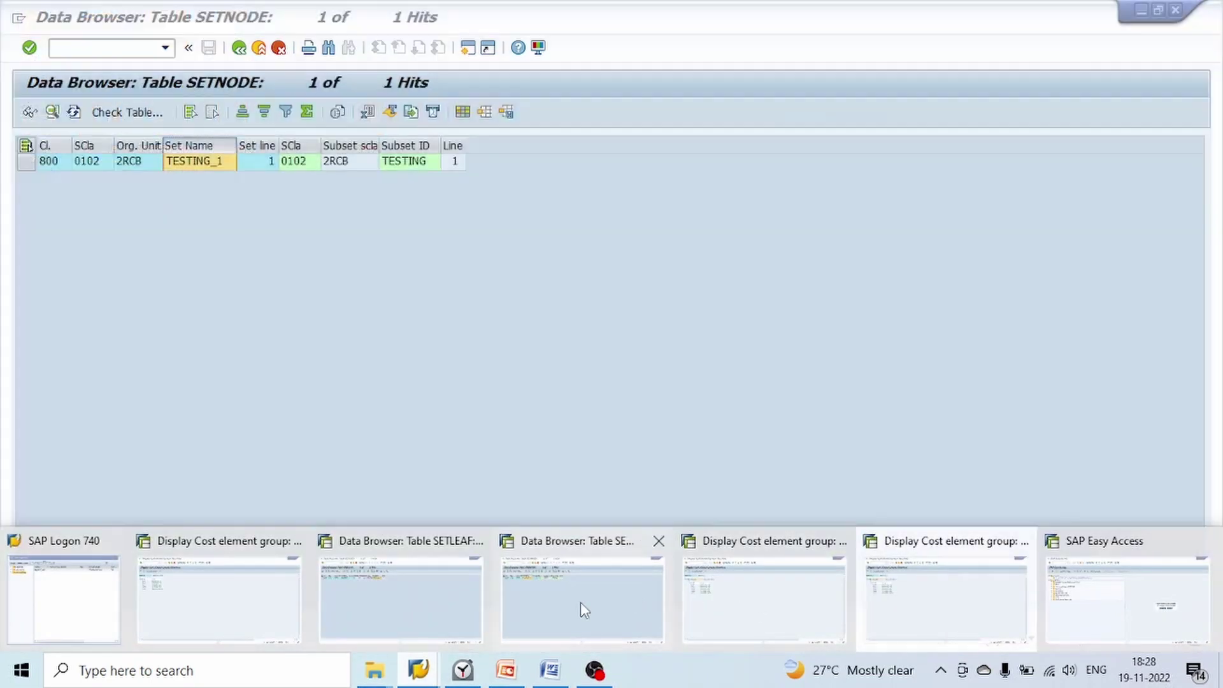
{"action": "left_click", "coordinate": [580, 602]}
{"action": "left_click", "coordinate": [405, 161]}
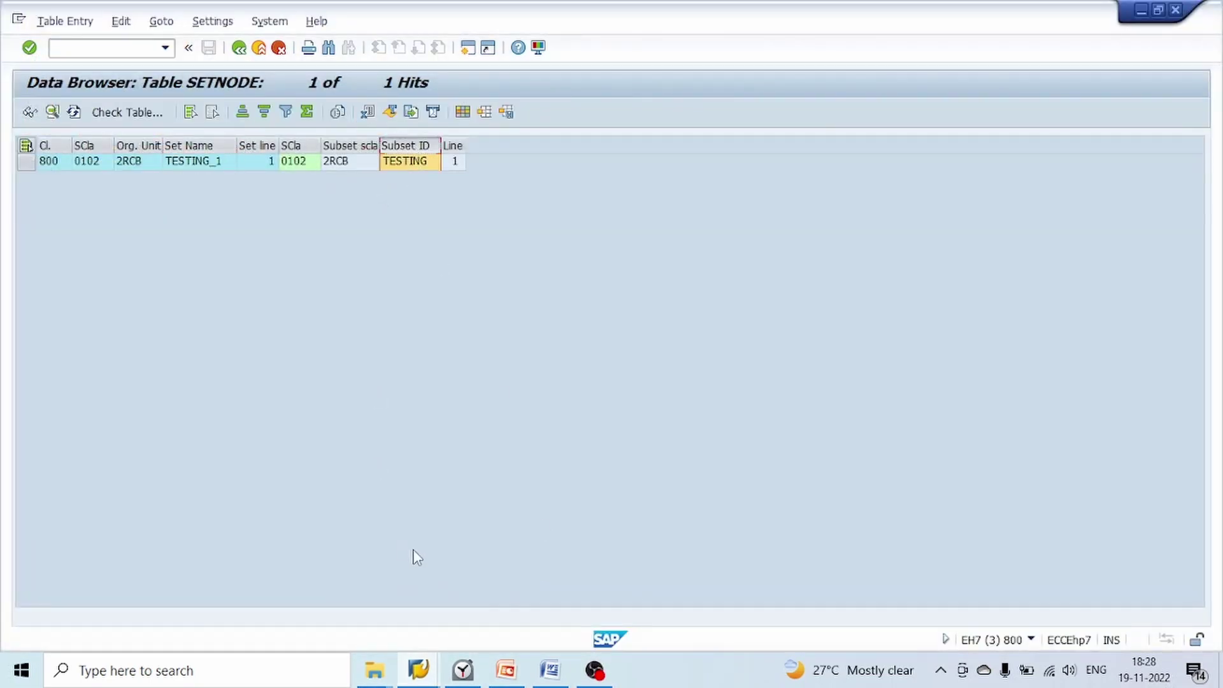
{"action": "left_click", "coordinate": [419, 669]}
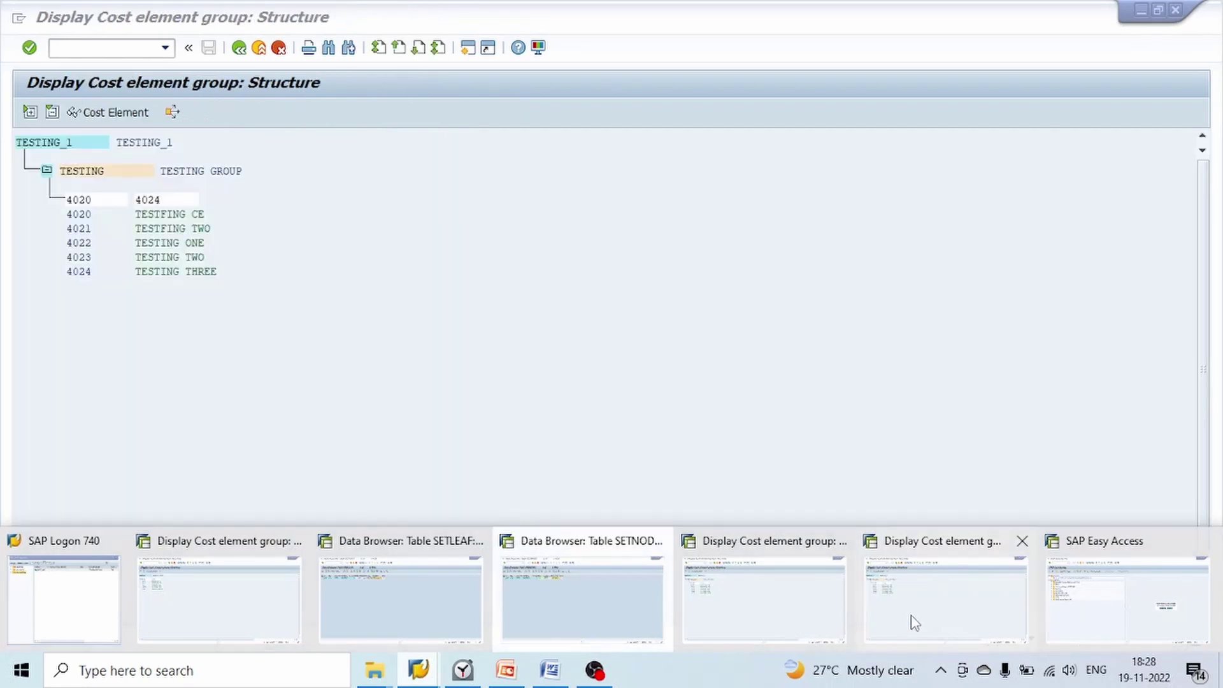
{"action": "left_click", "coordinate": [915, 621]}
{"action": "left_click", "coordinate": [96, 171]}
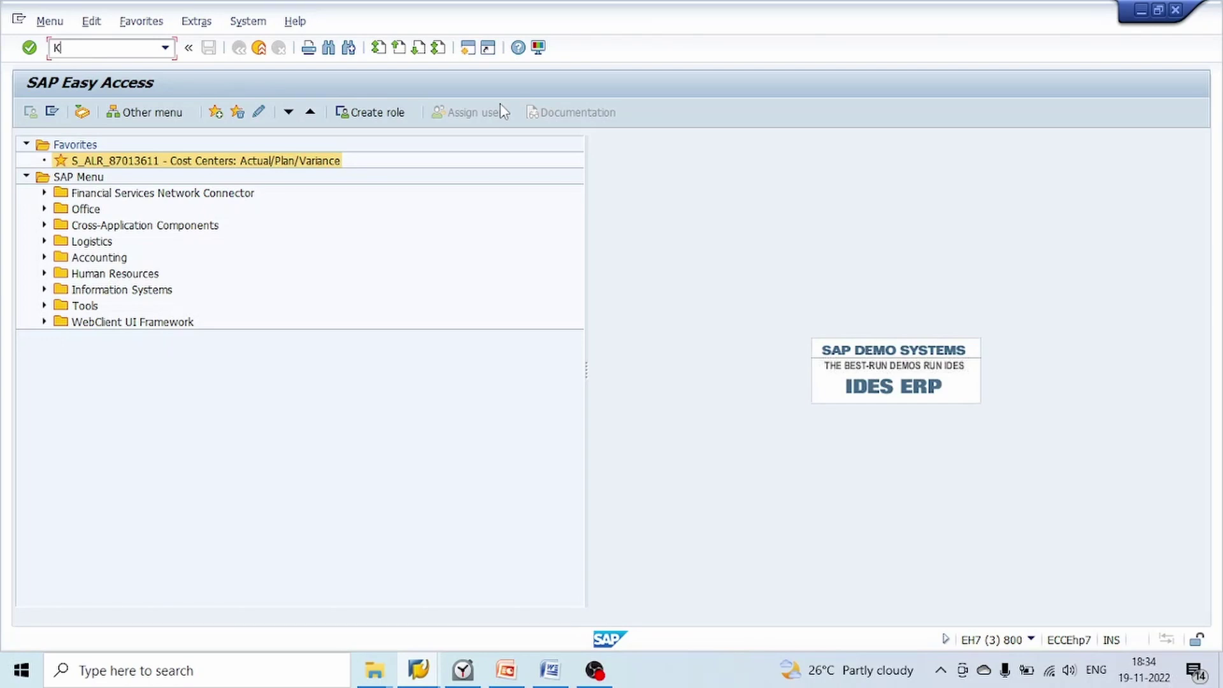
Open the Display Cost Elements initial screen and check which controlling area is set, closing the dialog without changes
{"action": "key", "text": "Return"}
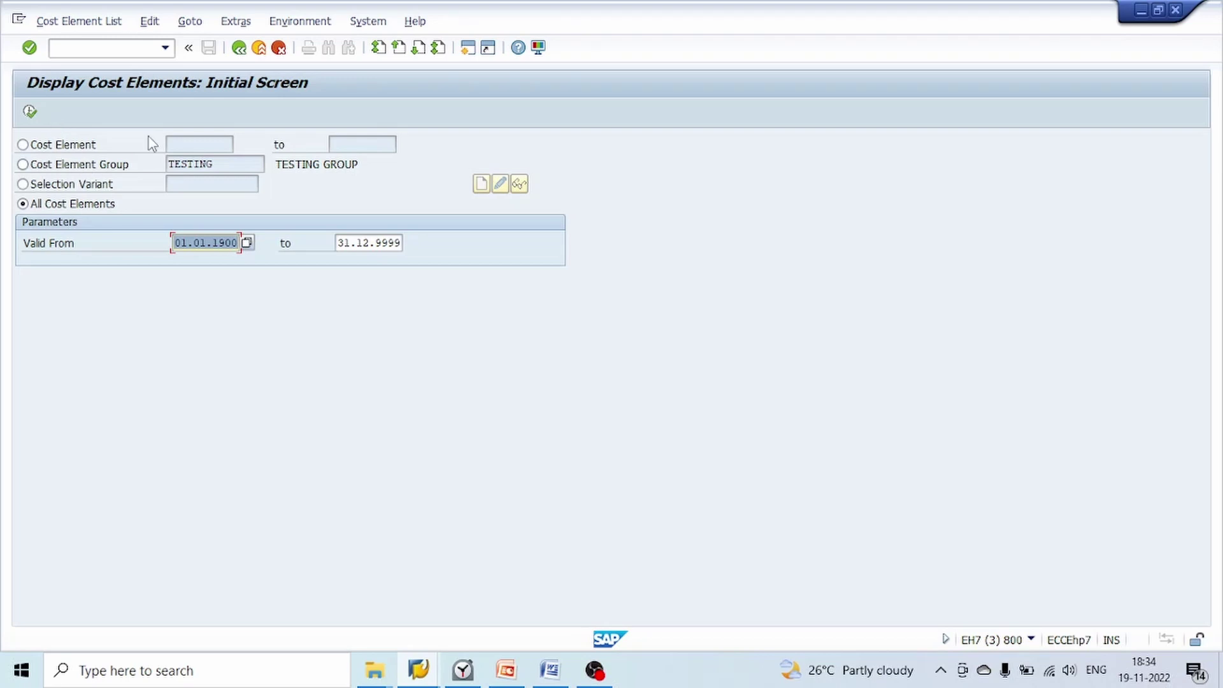
{"action": "left_click", "coordinate": [235, 22]}
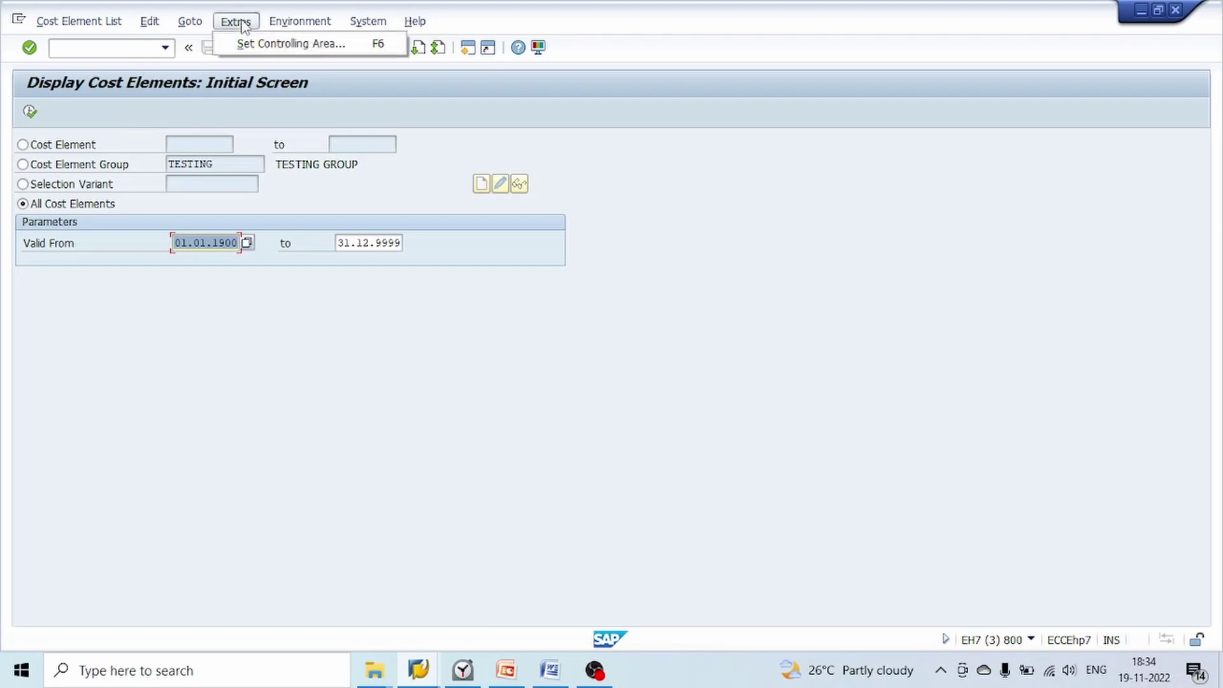
{"action": "left_click", "coordinate": [254, 46]}
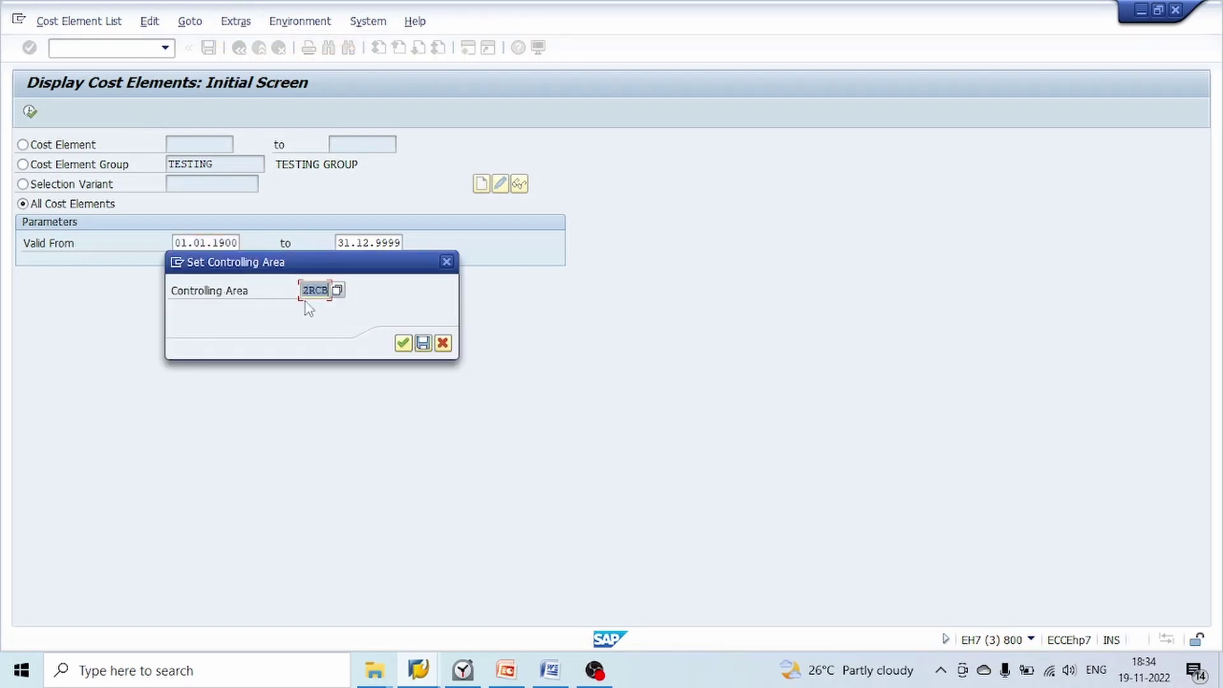
{"action": "left_click", "coordinate": [446, 262]}
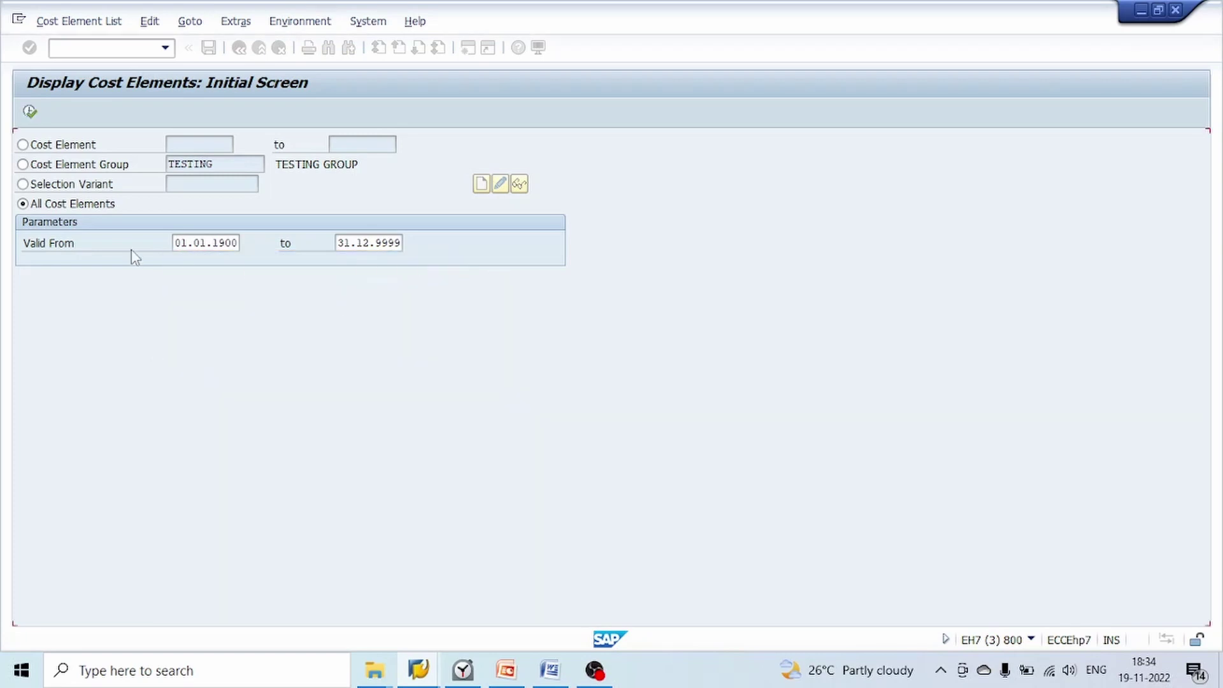
List all cost elements and review the numeric and TESTING entries and the list's controlling area, returning to the selection screen
{"action": "left_click", "coordinate": [59, 207]}
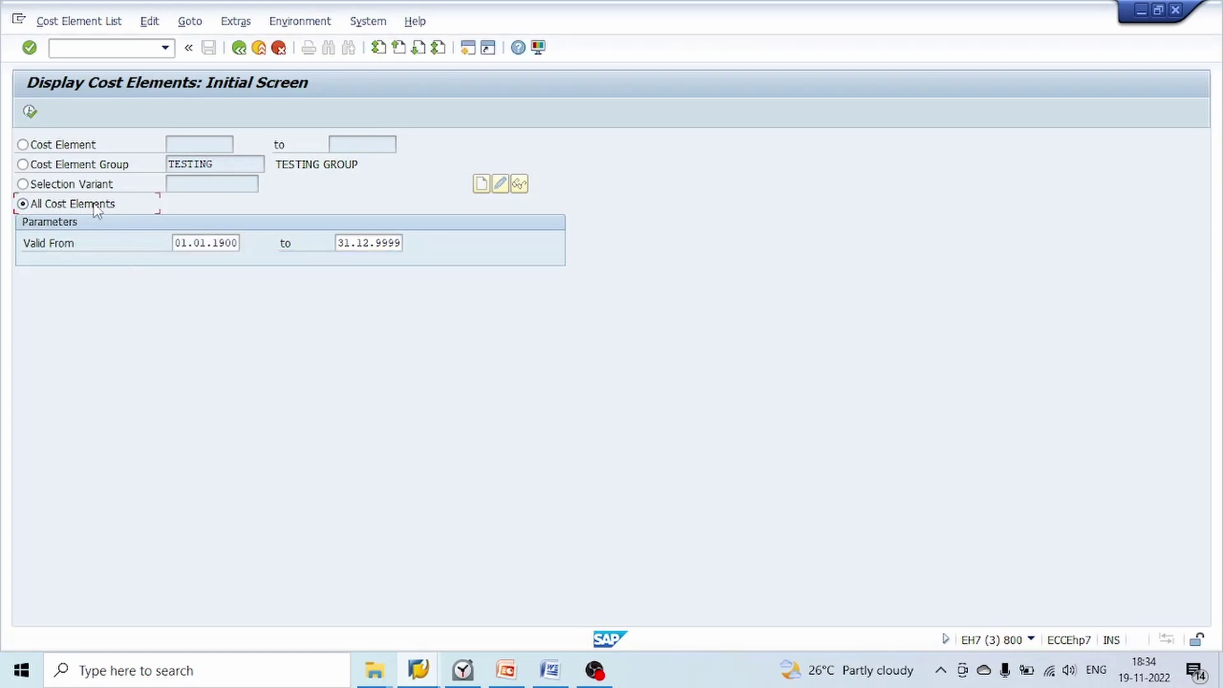
{"action": "left_click", "coordinate": [30, 112]}
{"action": "left_click", "coordinate": [163, 255]}
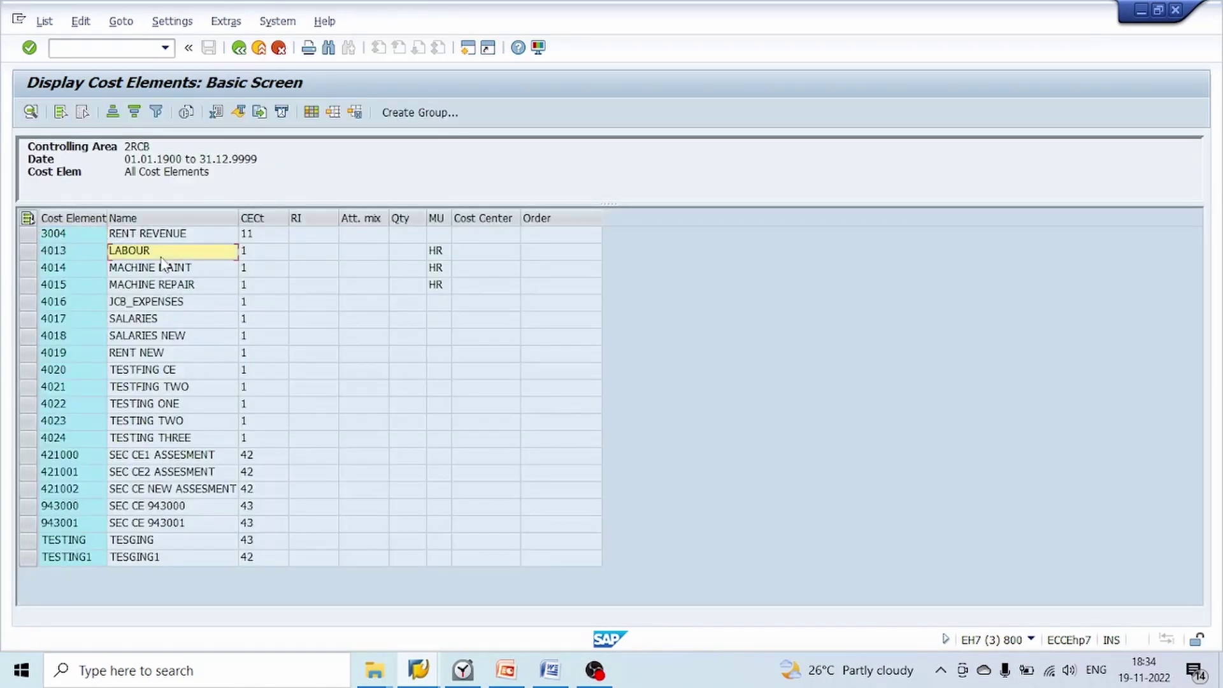
{"action": "left_click", "coordinate": [73, 218]}
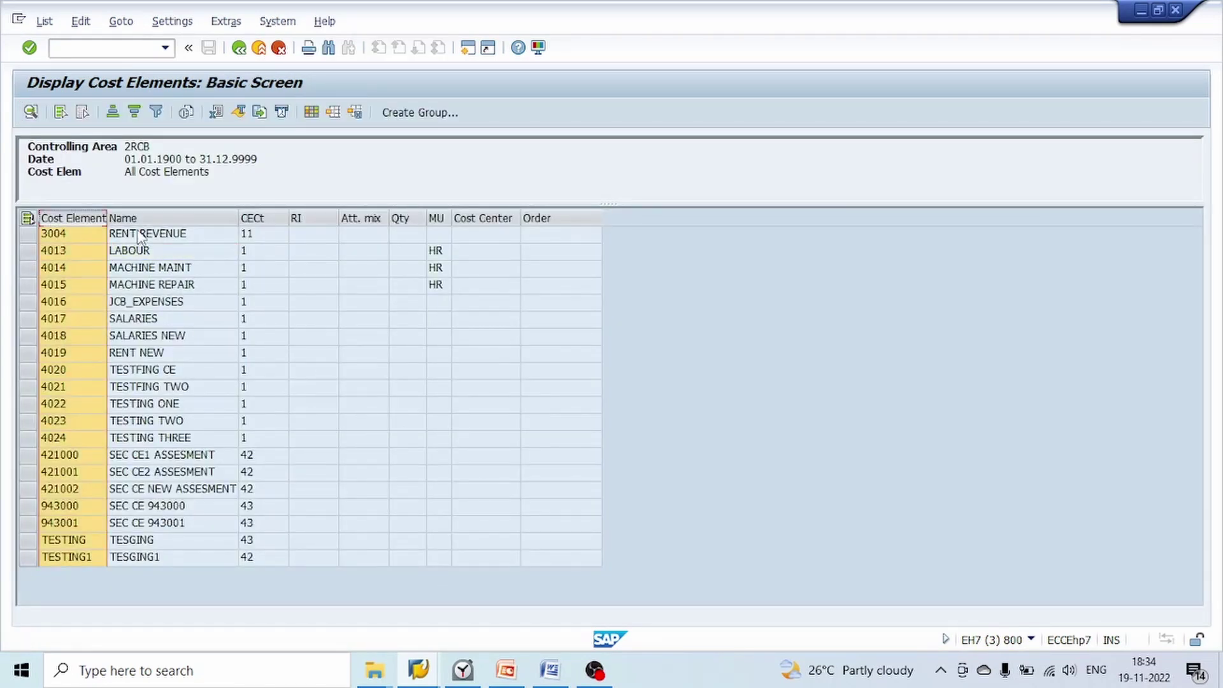
{"action": "left_click", "coordinate": [163, 352]}
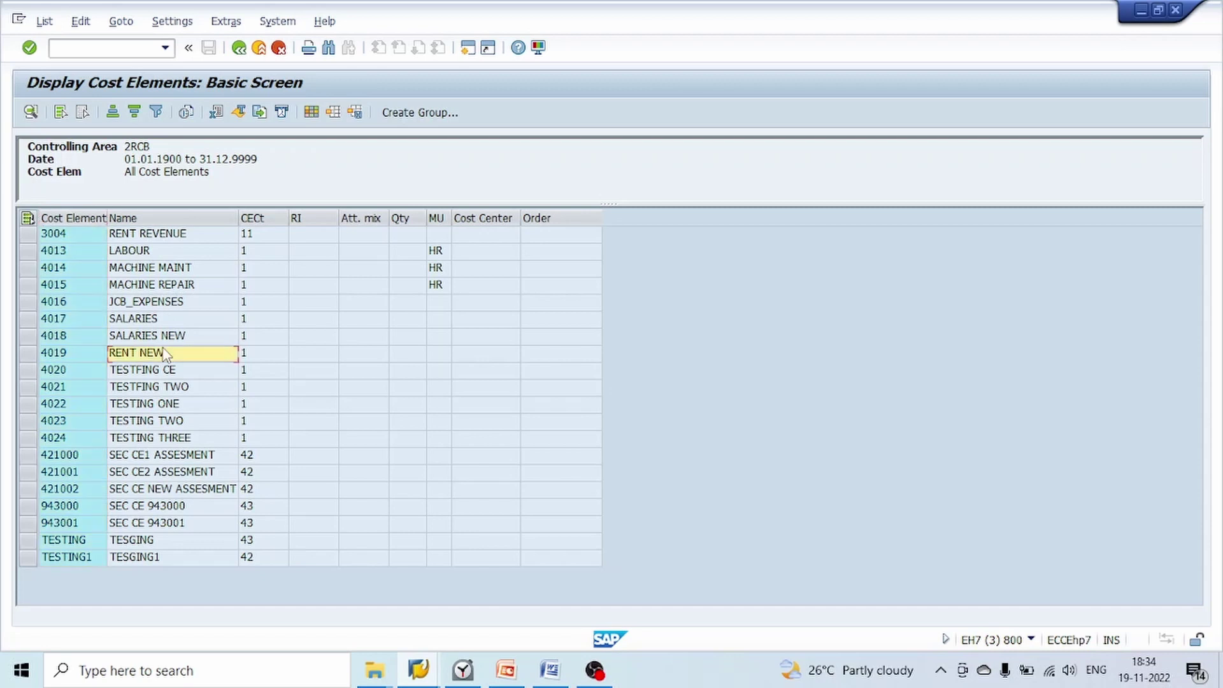
{"action": "left_click", "coordinate": [85, 459]}
{"action": "left_click", "coordinate": [82, 543]}
{"action": "left_click", "coordinate": [97, 561]}
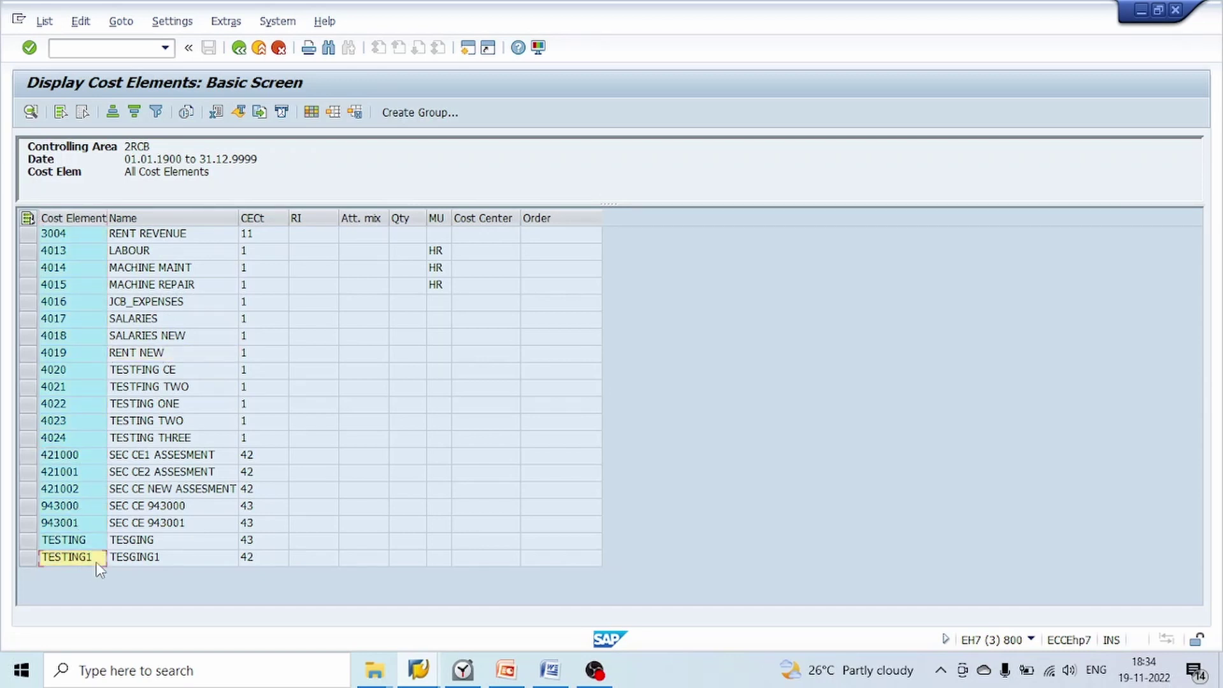
{"action": "left_click_drag", "start_coordinate": [149, 145], "coordinate": [127, 145]}
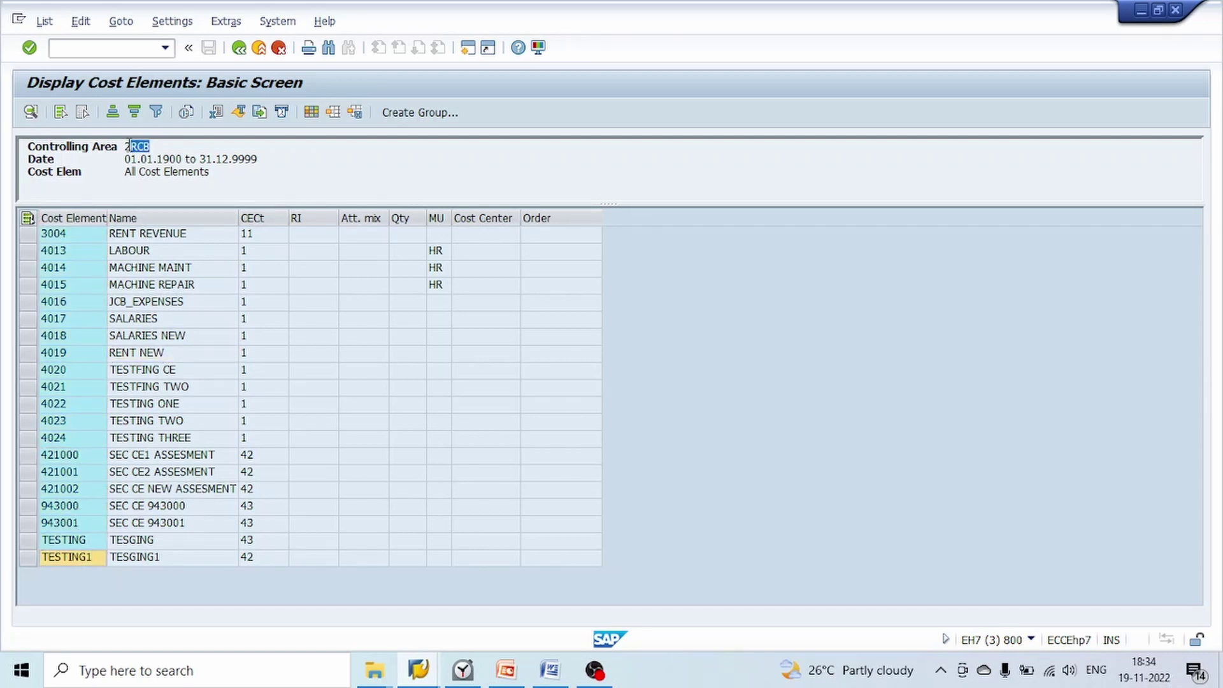
{"action": "left_click", "coordinate": [239, 48]}
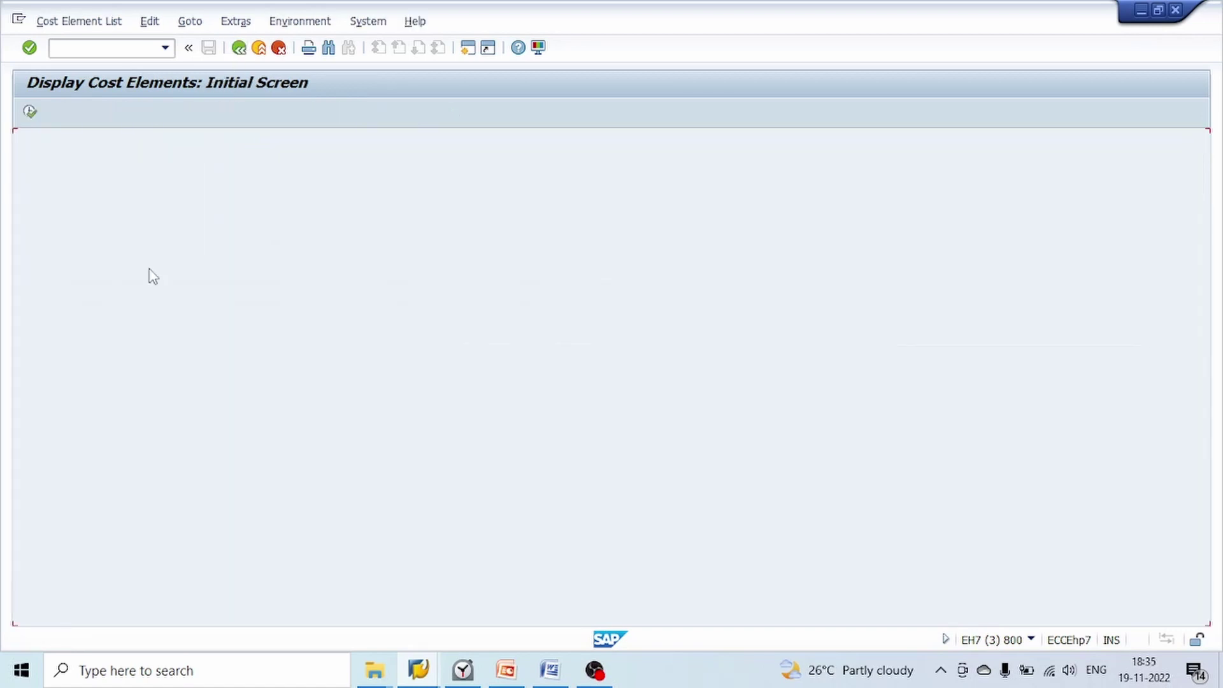
List the cost elements by cost element group, choosing TESTING from the groups in chart of accounts 2RCB
{"action": "left_click", "coordinate": [23, 164]}
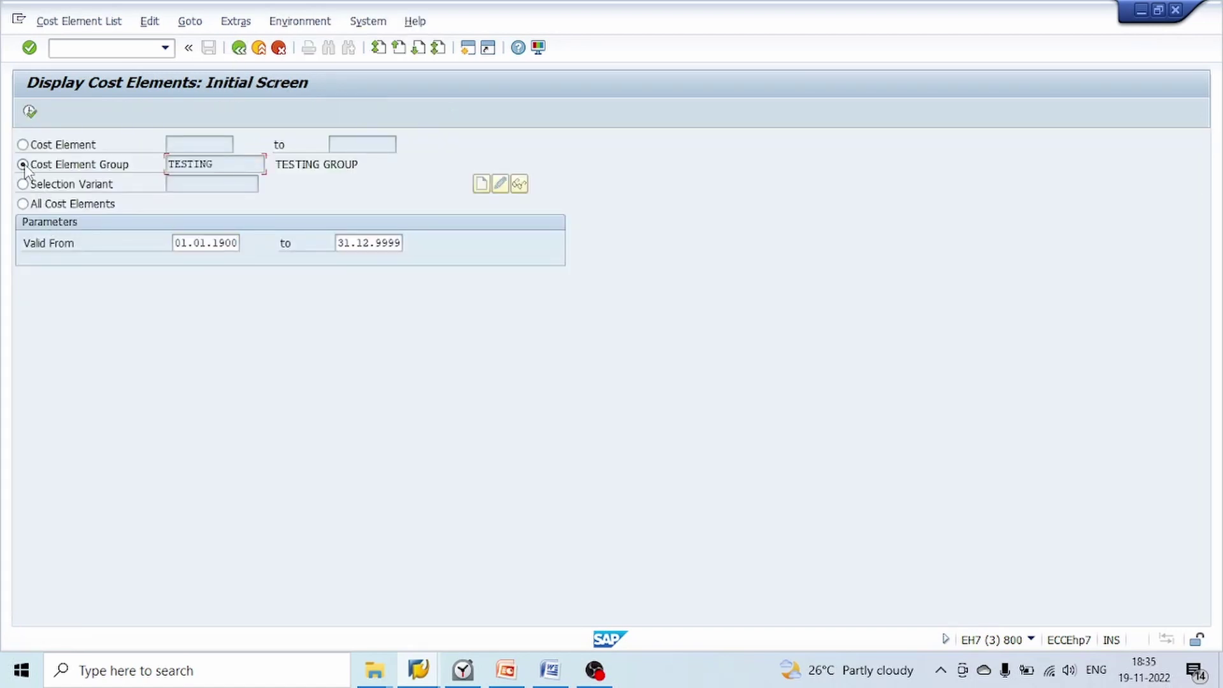
{"action": "left_click", "coordinate": [242, 165]}
{"action": "left_click", "coordinate": [272, 167]}
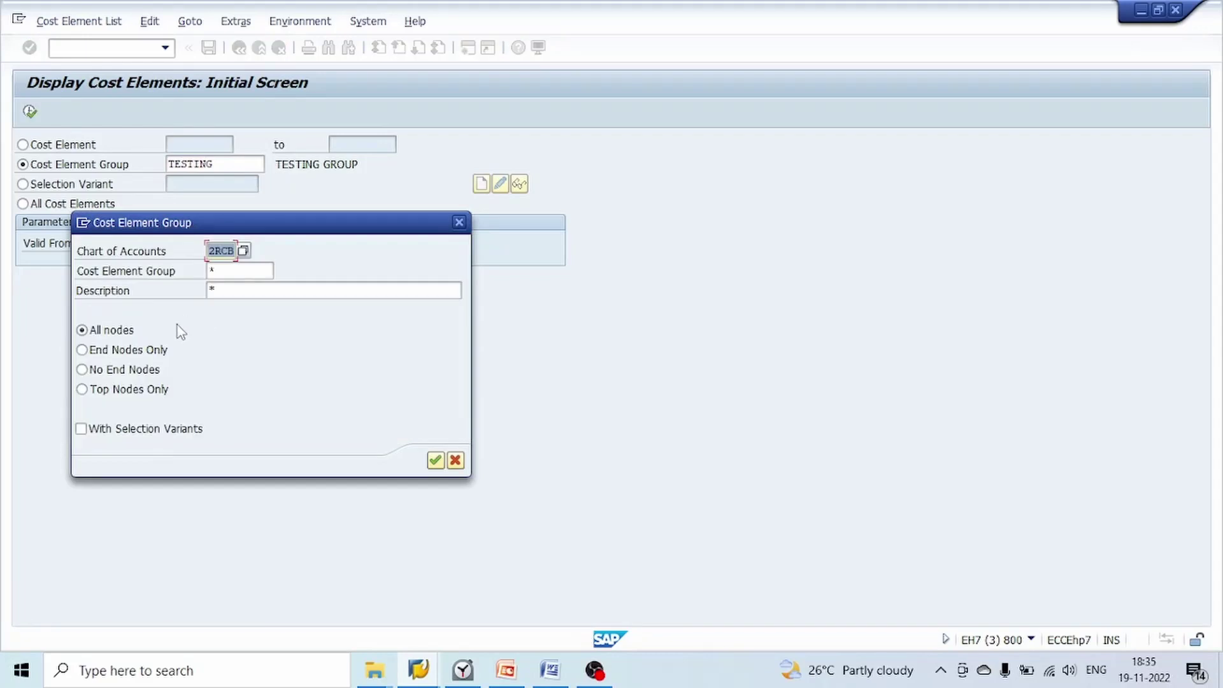
{"action": "left_click", "coordinate": [433, 461]}
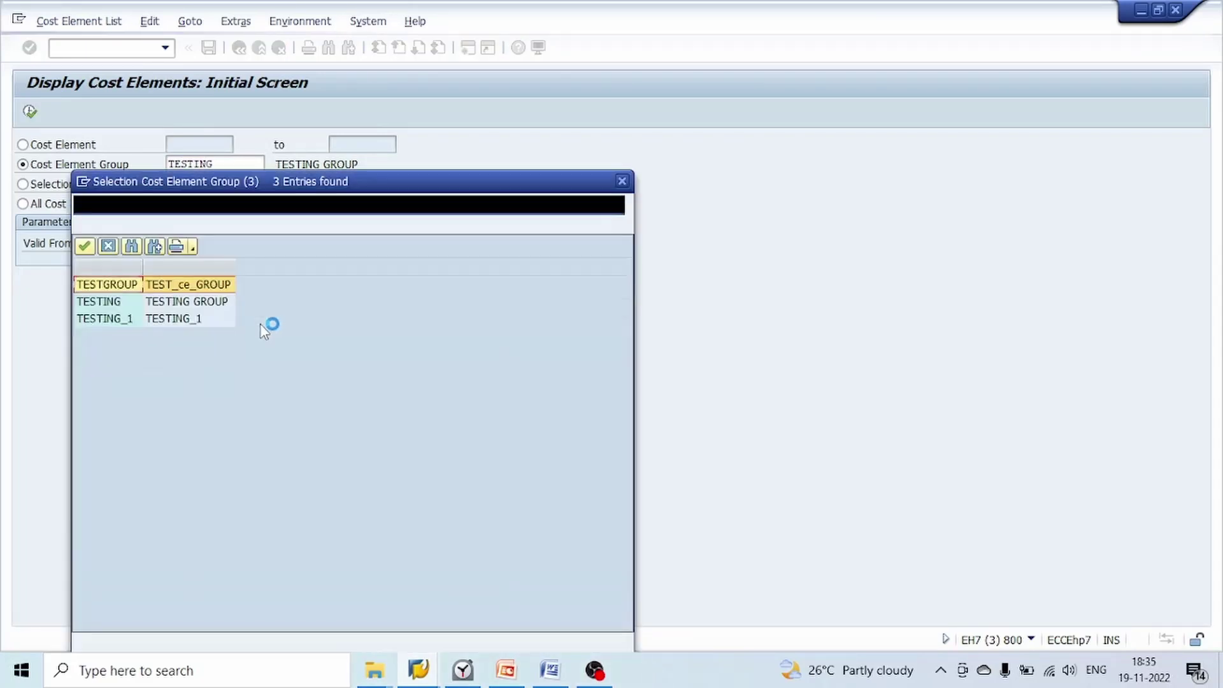
{"action": "double_click", "coordinate": [104, 305]}
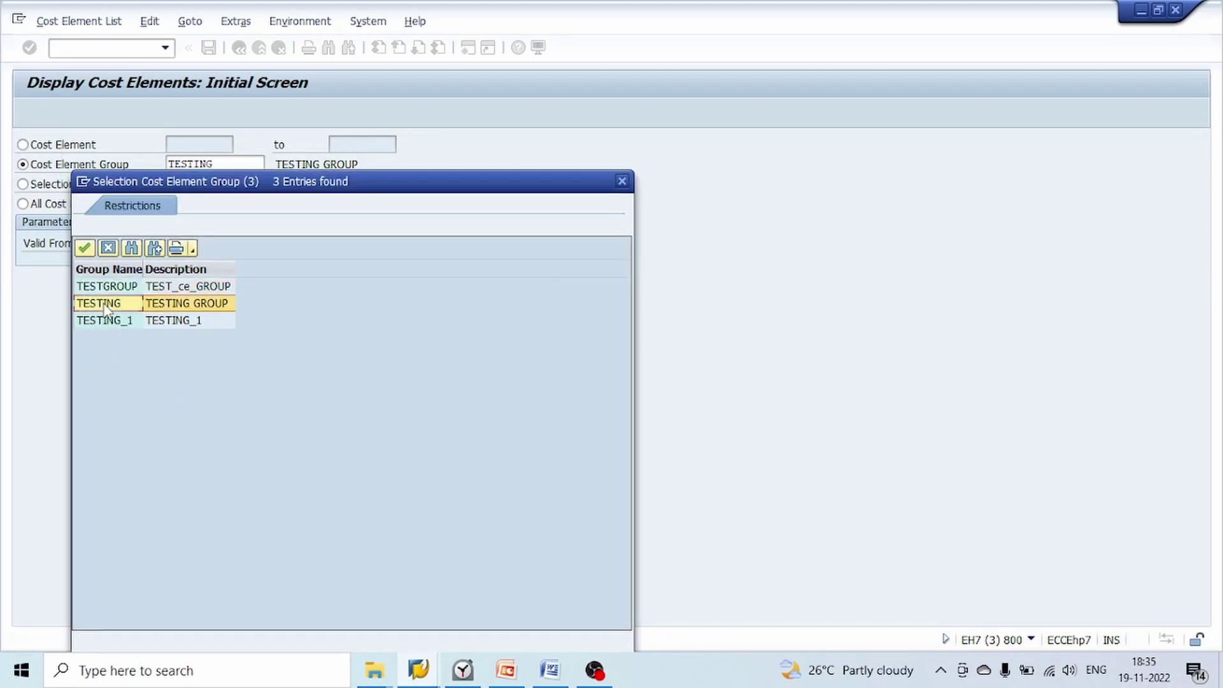
{"action": "left_click", "coordinate": [84, 247]}
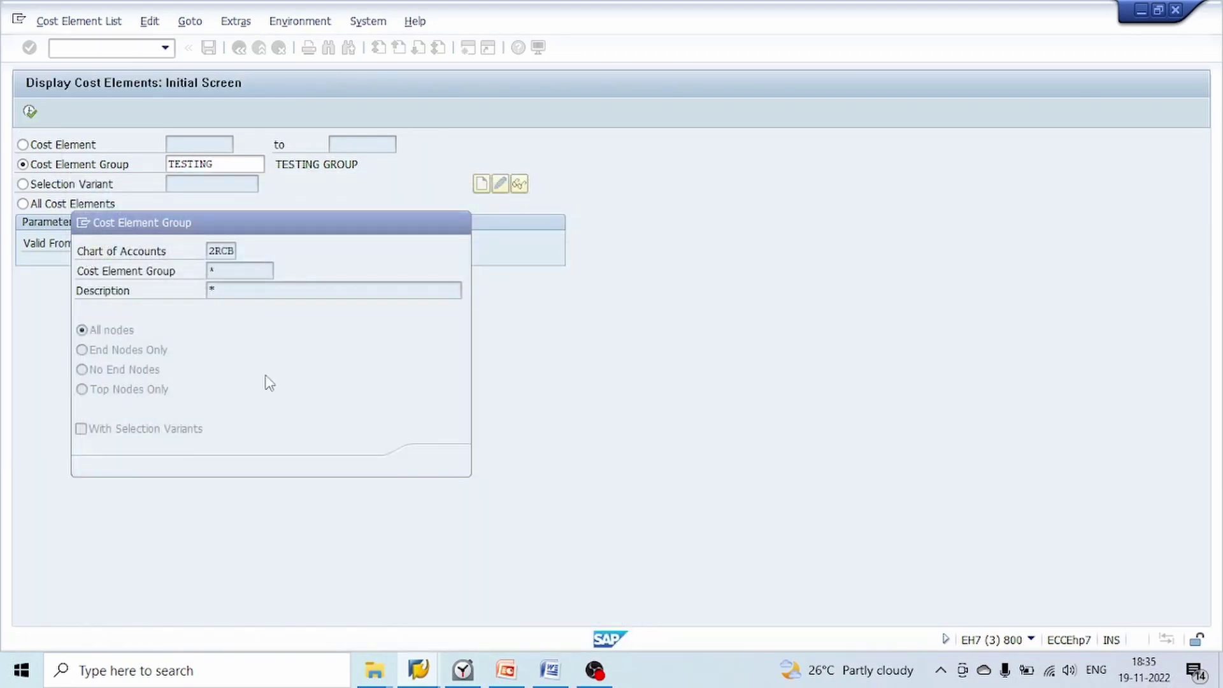
{"action": "left_click", "coordinate": [435, 459]}
{"action": "left_click", "coordinate": [30, 113]}
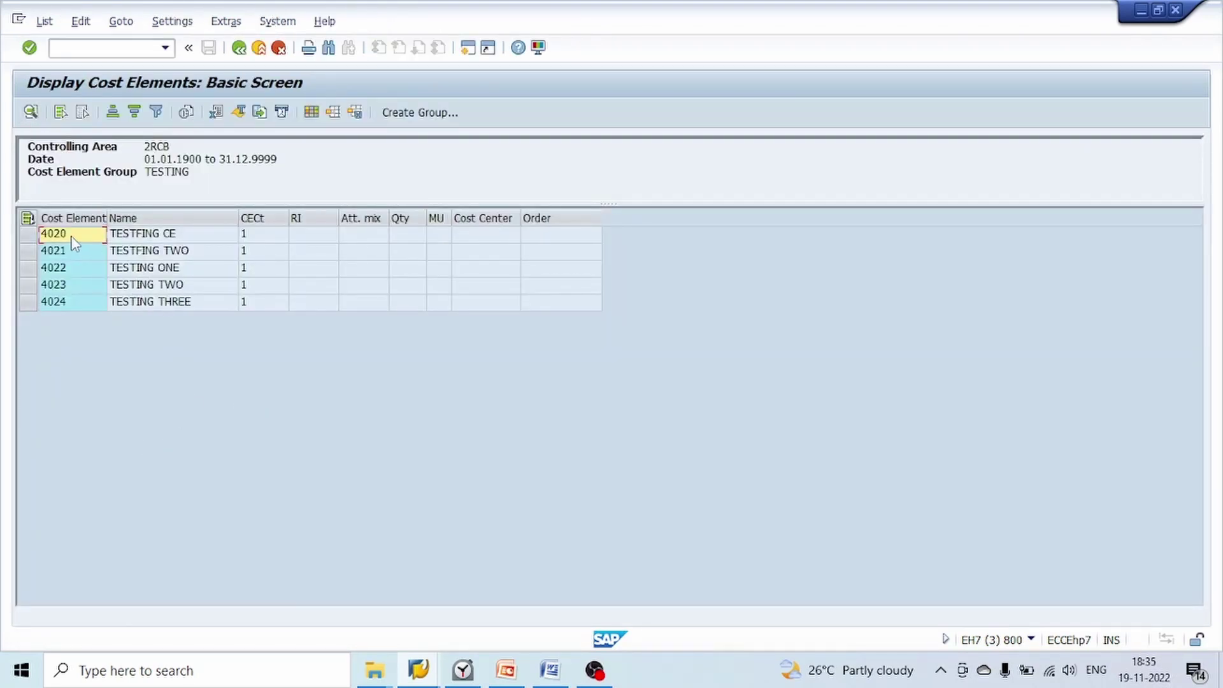
Examine the cost elements listed for group TESTING, from the first to the last, and return to the selection screen
{"action": "left_click", "coordinate": [63, 304]}
{"action": "left_click", "coordinate": [68, 238]}
{"action": "left_click_drag", "start_coordinate": [190, 172], "coordinate": [144, 171]}
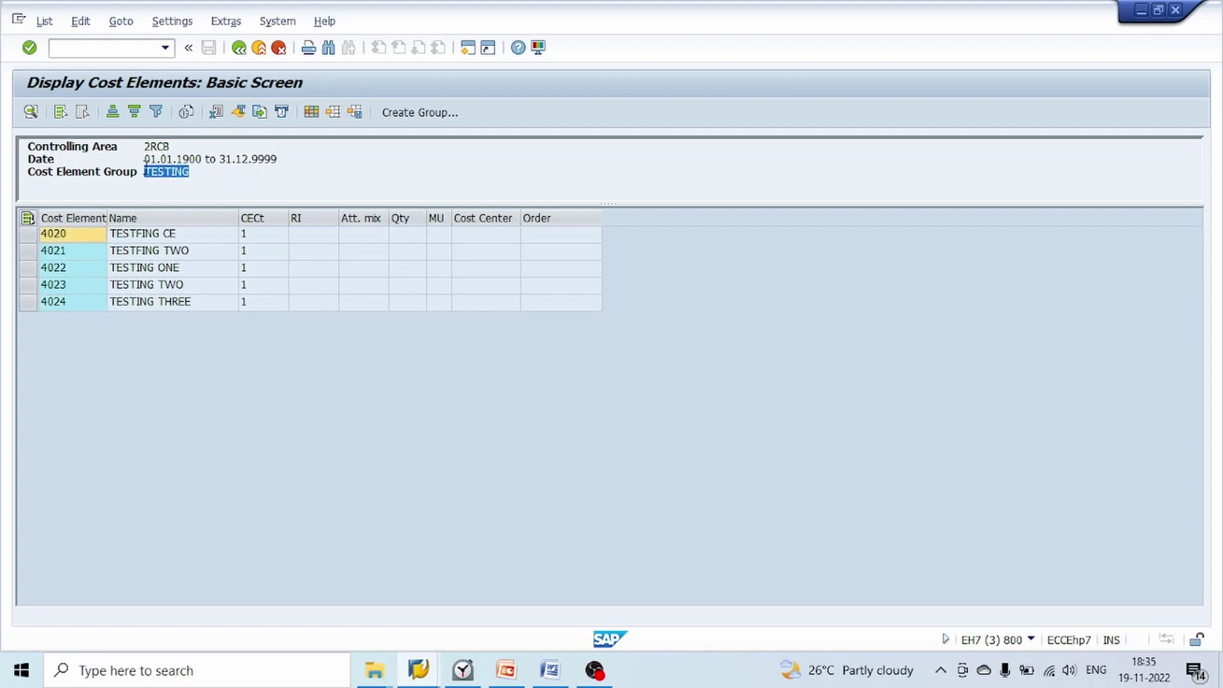
{"action": "left_click", "coordinate": [181, 251]}
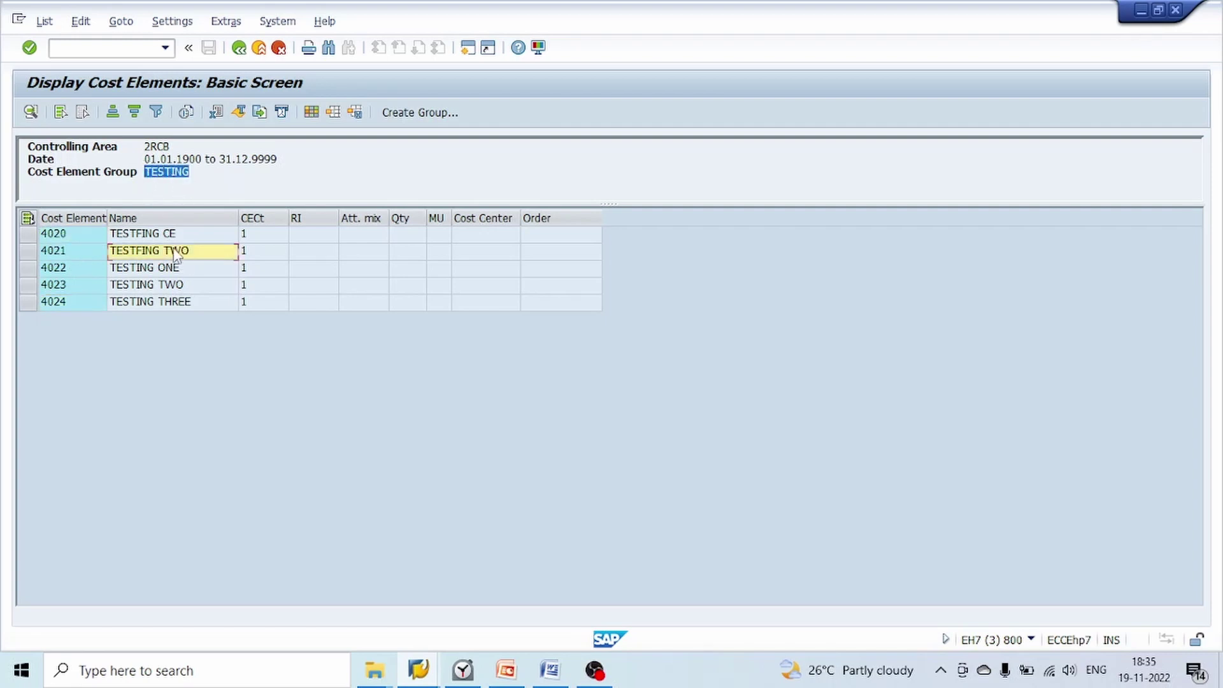
{"action": "left_click", "coordinate": [1031, 640]}
{"action": "left_click", "coordinate": [767, 503]}
{"action": "left_click", "coordinate": [239, 48]}
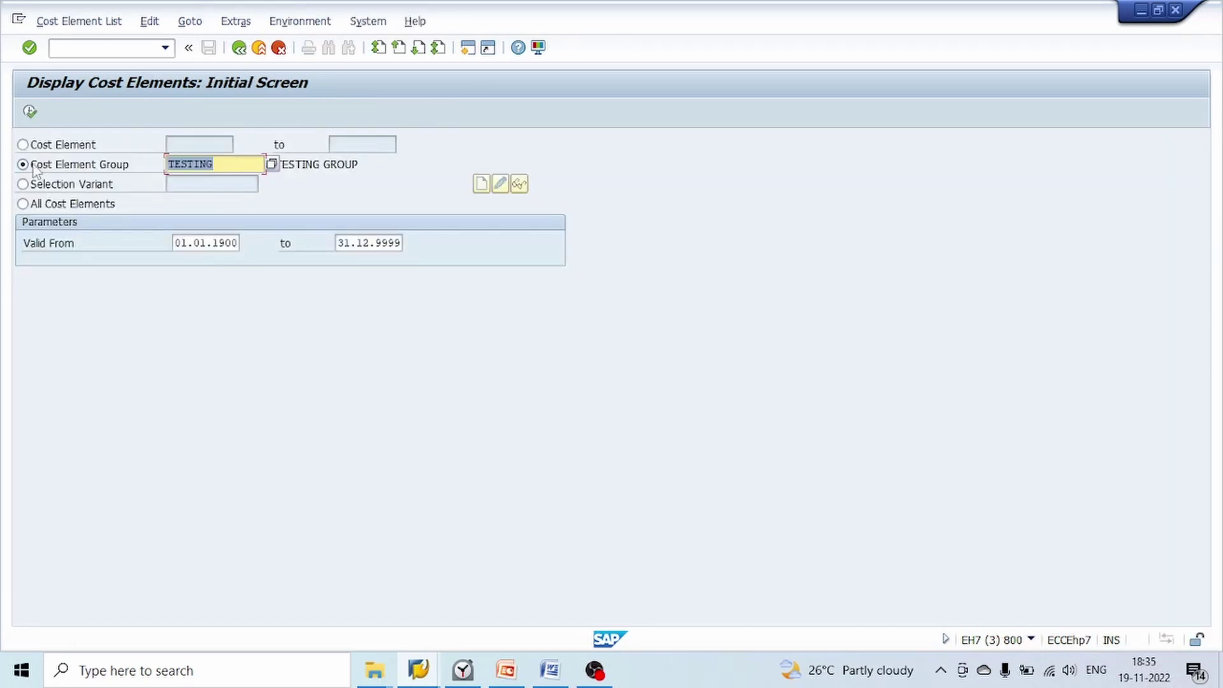
List the cost elements by individual range from 4020 to 4024
{"action": "left_click", "coordinate": [23, 145]}
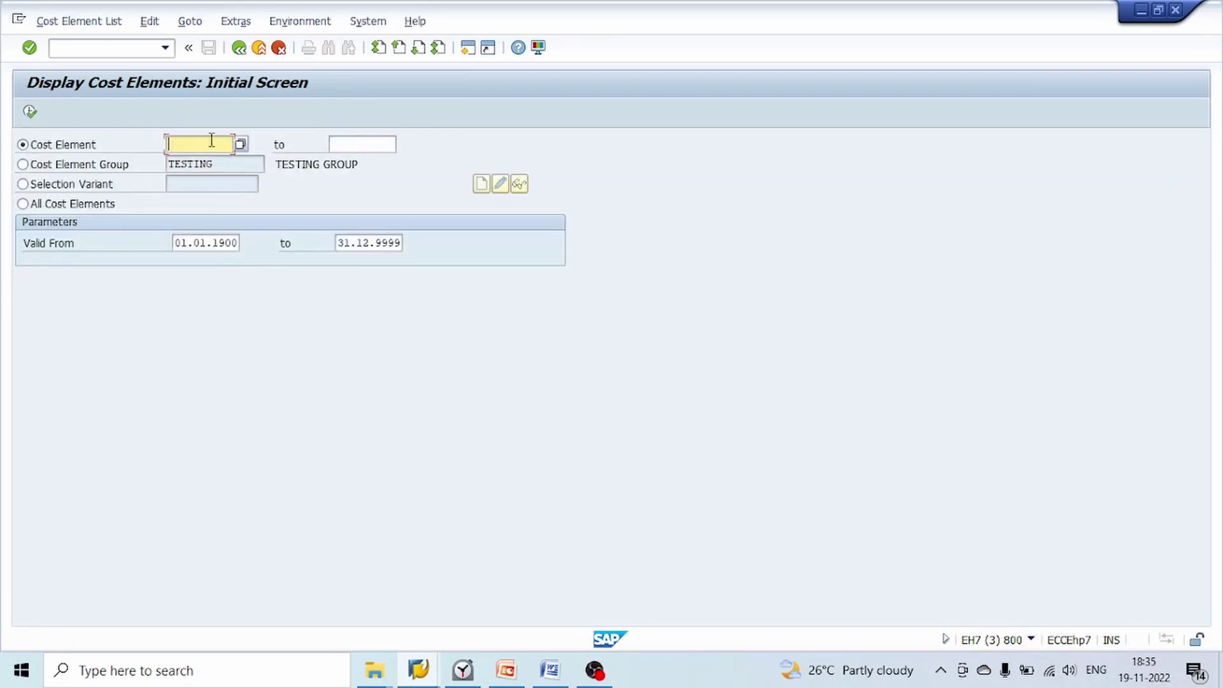
{"action": "key", "text": "Tab"}
{"action": "type", "text": "40"}
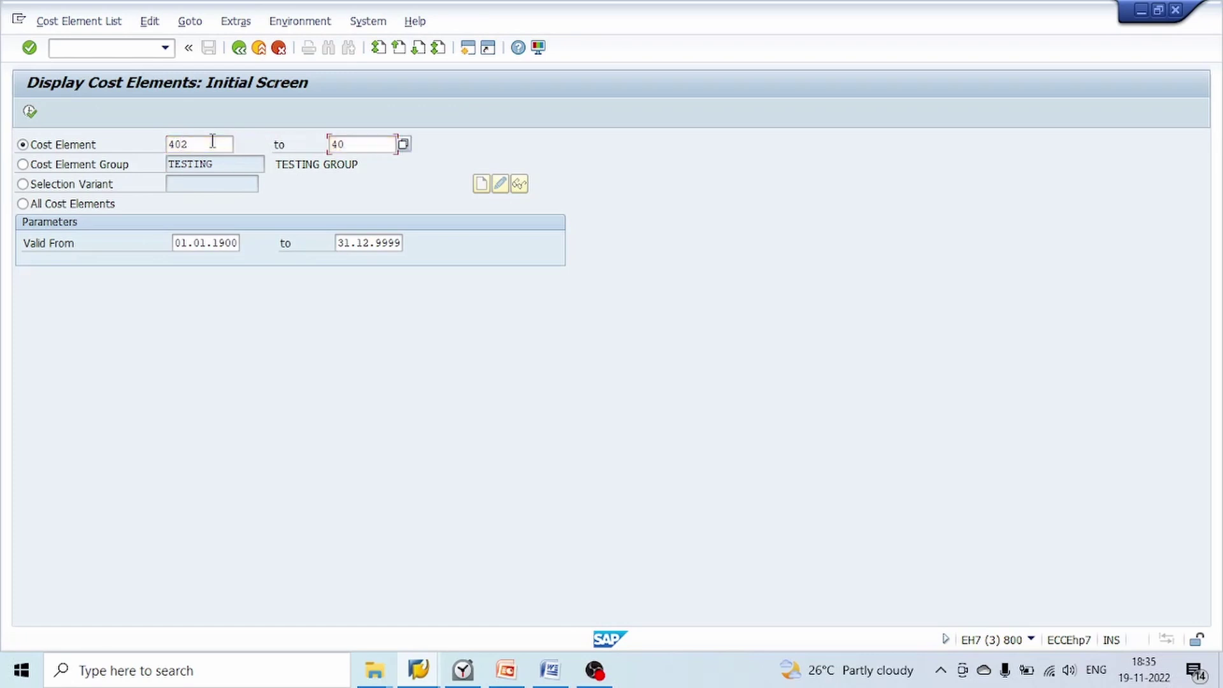
{"action": "key", "text": "shift+Tab"}
{"action": "left_click", "coordinate": [213, 142]}
{"action": "type", "text": "0"}
{"action": "key", "text": "Tab"}
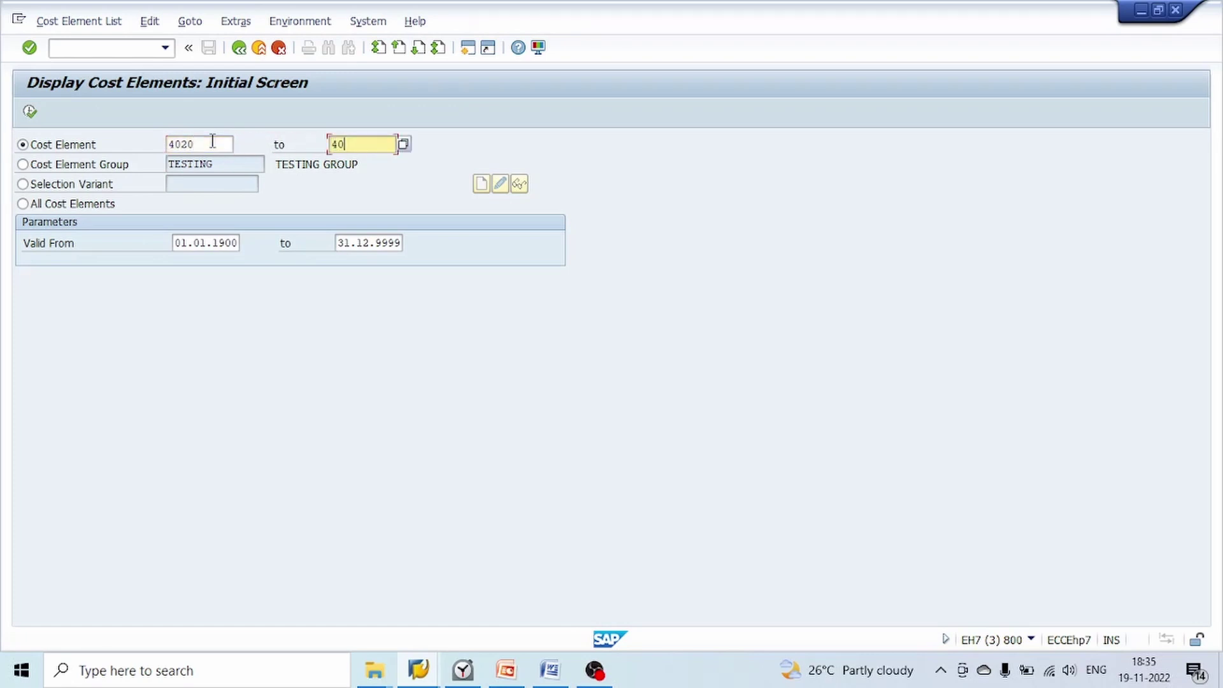
{"action": "type", "text": "24"}
{"action": "left_click", "coordinate": [213, 141]}
{"action": "left_click", "coordinate": [30, 112]}
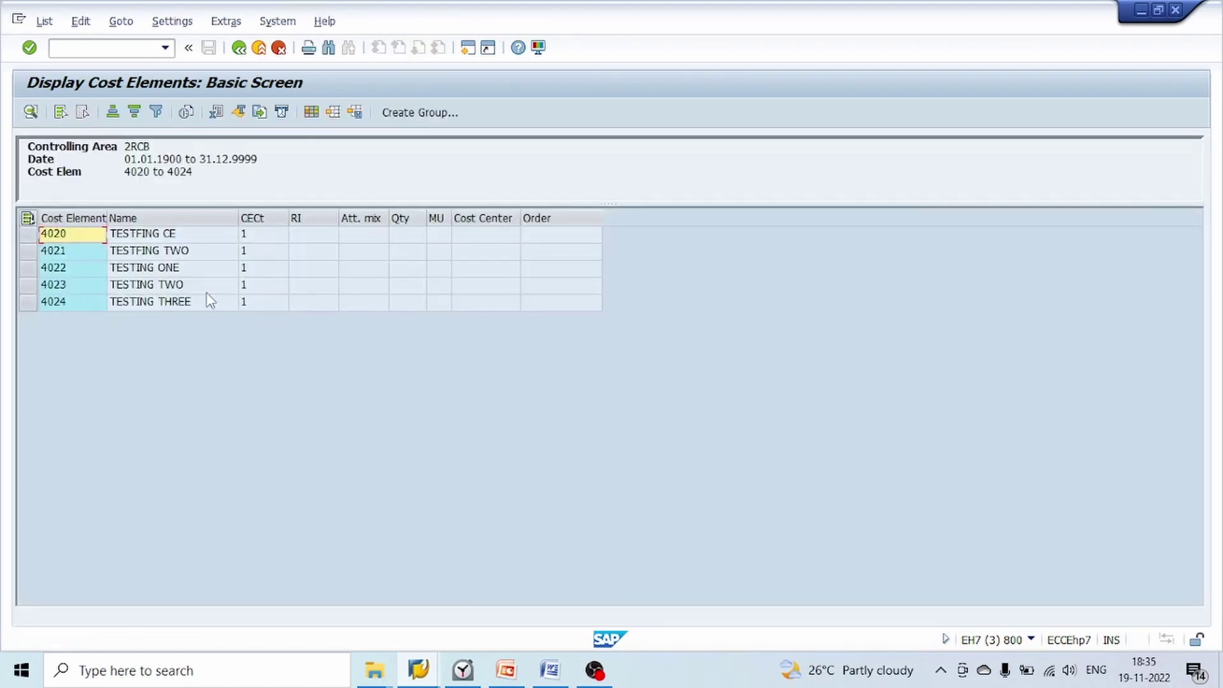
Examine the controlling area and the cost element, category and order columns of the range list, then return to the selection screen
{"action": "left_click", "coordinate": [265, 271]}
{"action": "left_click", "coordinate": [87, 218]}
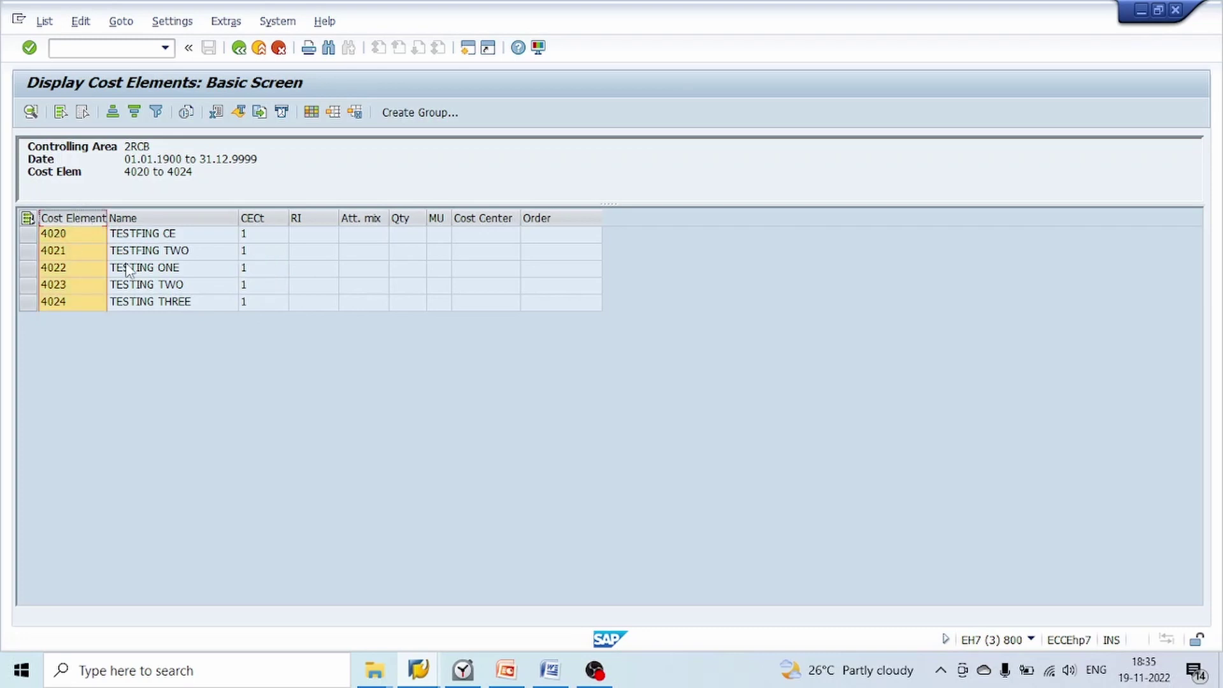
{"action": "left_click_drag", "start_coordinate": [149, 146], "coordinate": [126, 146]}
{"action": "left_click", "coordinate": [281, 254]}
{"action": "left_click", "coordinate": [261, 220]}
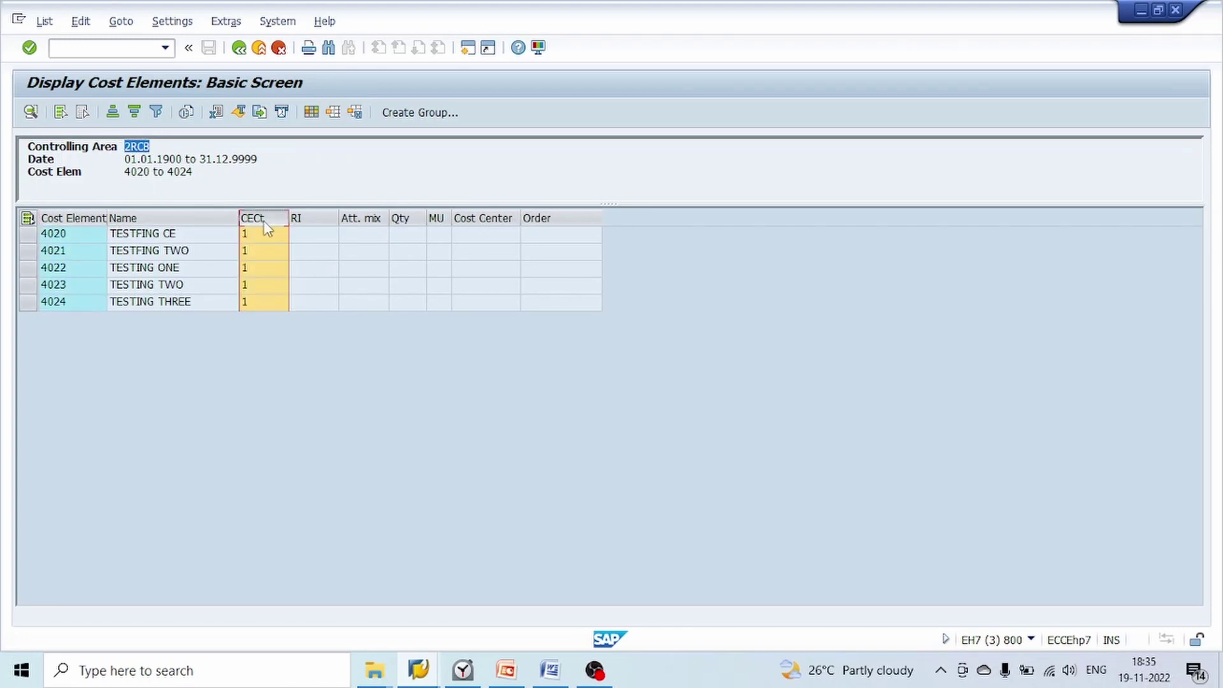
{"action": "left_click", "coordinate": [552, 219]}
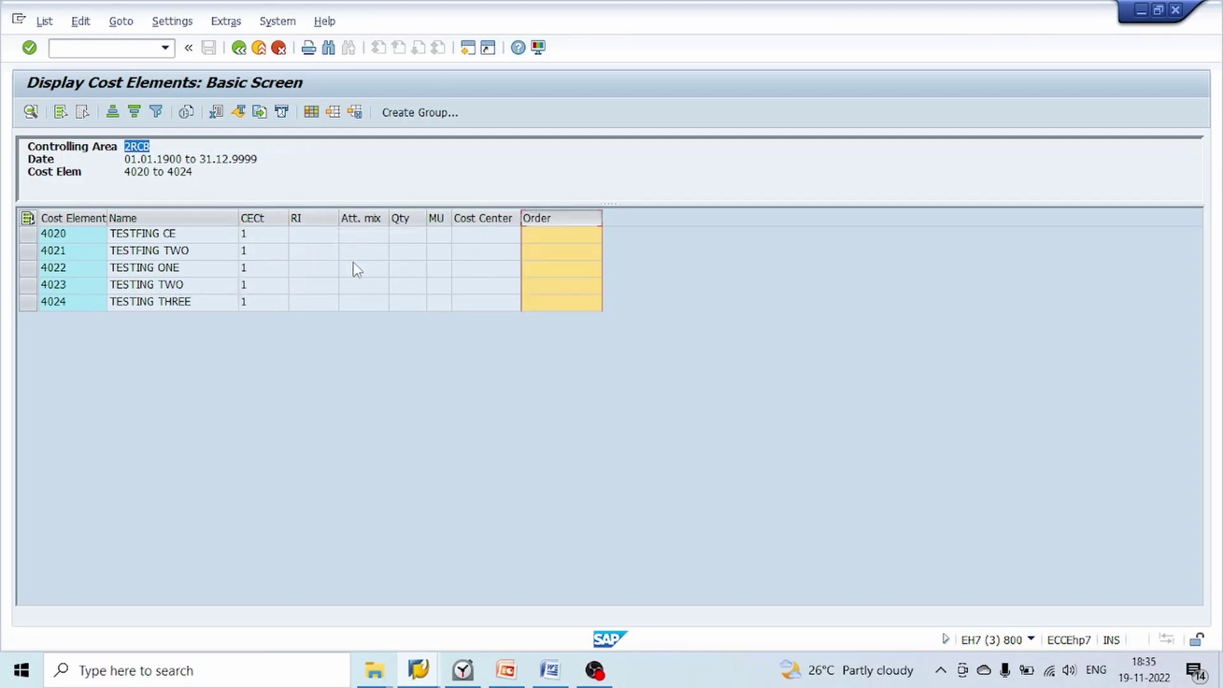
{"action": "left_click", "coordinate": [239, 47]}
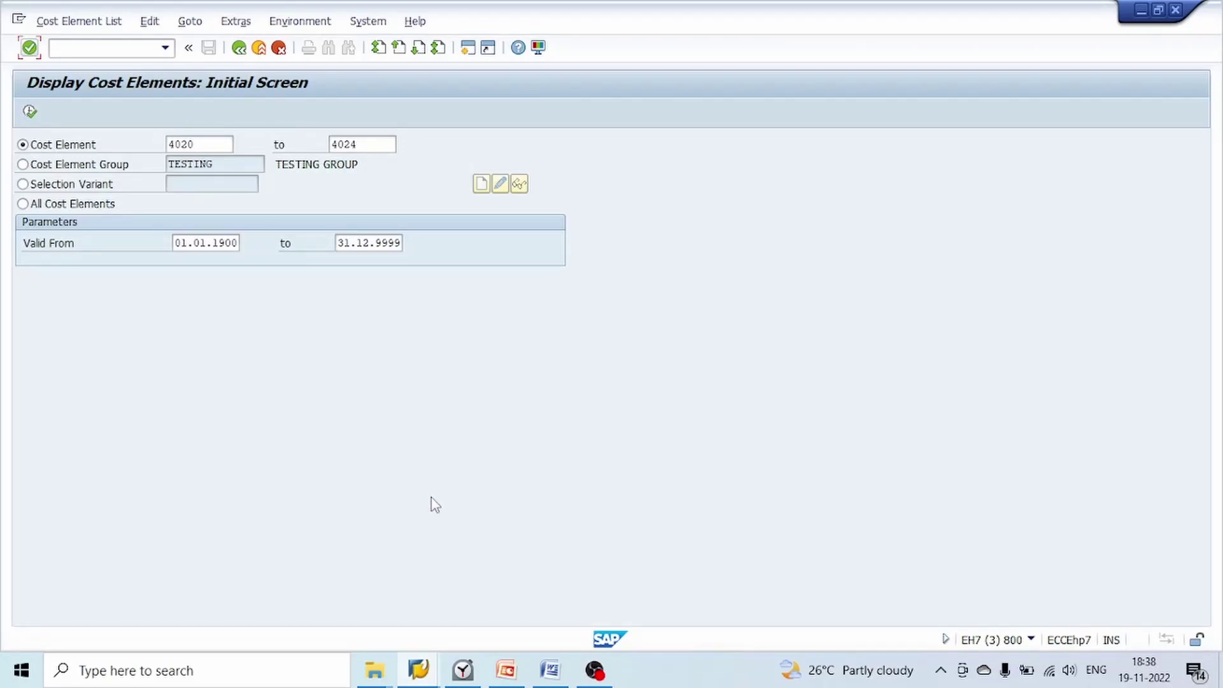
Switch to the TEMP presentation in PowerPoint and review the agenda item on displaying the list of CEs
{"action": "left_click", "coordinate": [508, 672]}
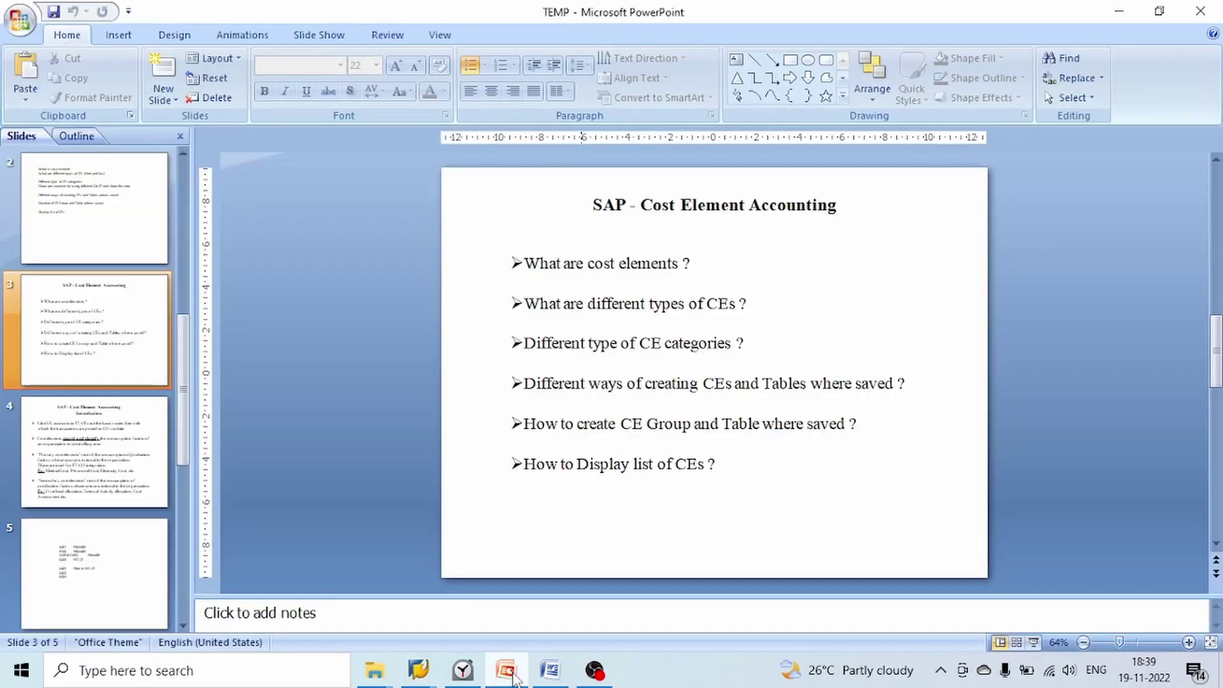
{"action": "left_click", "coordinate": [732, 472]}
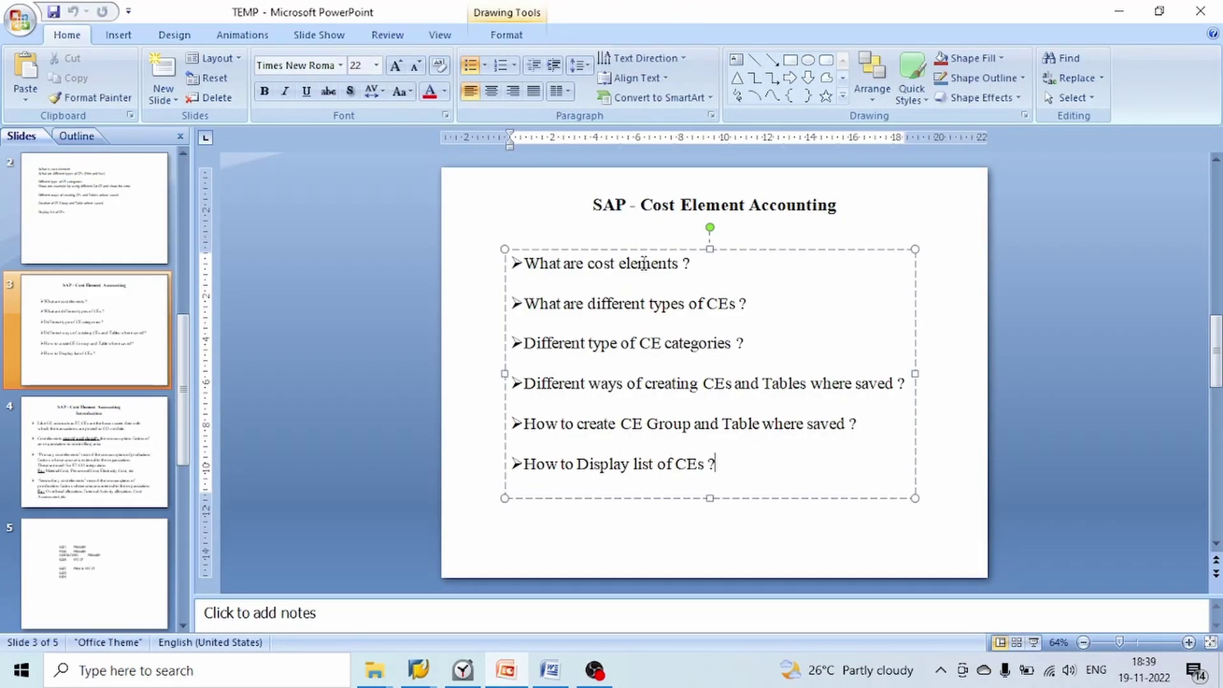